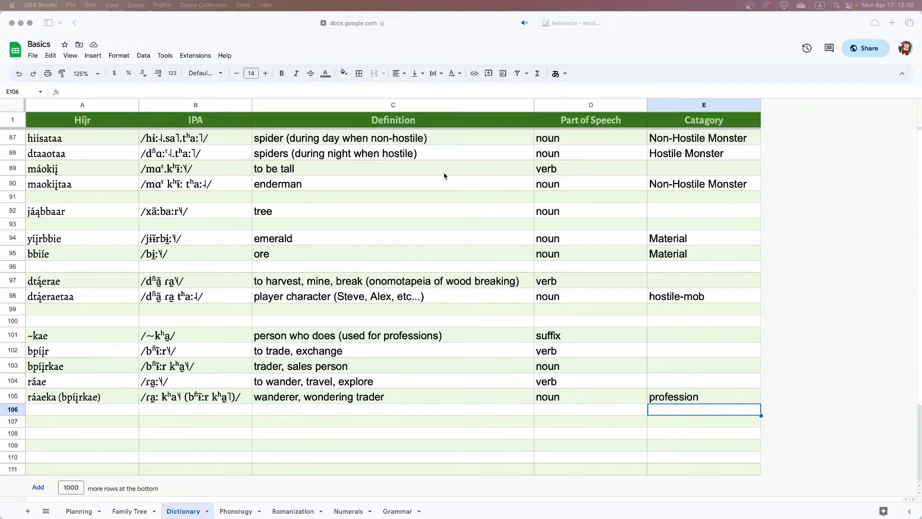
left_click(408, 210)
left_click(464, 283)
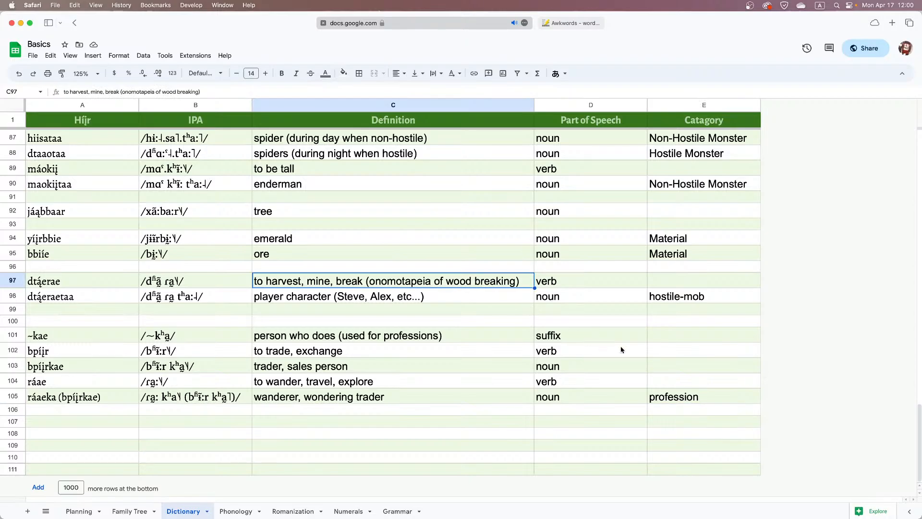
left_click(661, 355)
left_click(666, 381)
left_click(666, 371)
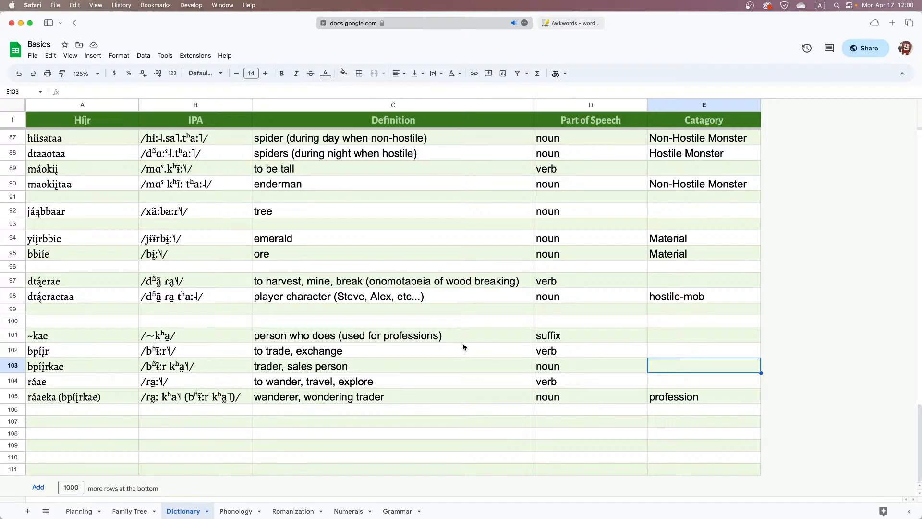
Switch to Discord and read the earlier thread messages suggesting a Wandering Trader word and a circumfix for professions
key("super+Tab")
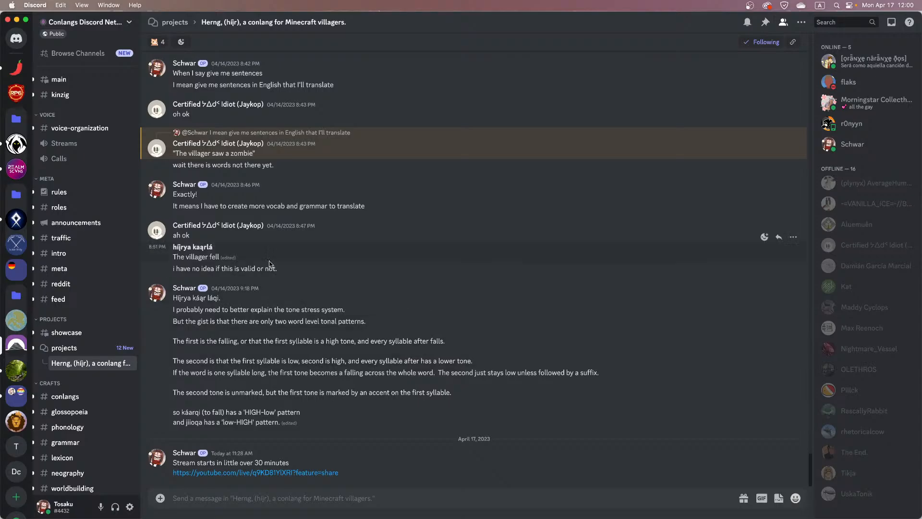
scroll(385, 250, "up", 4)
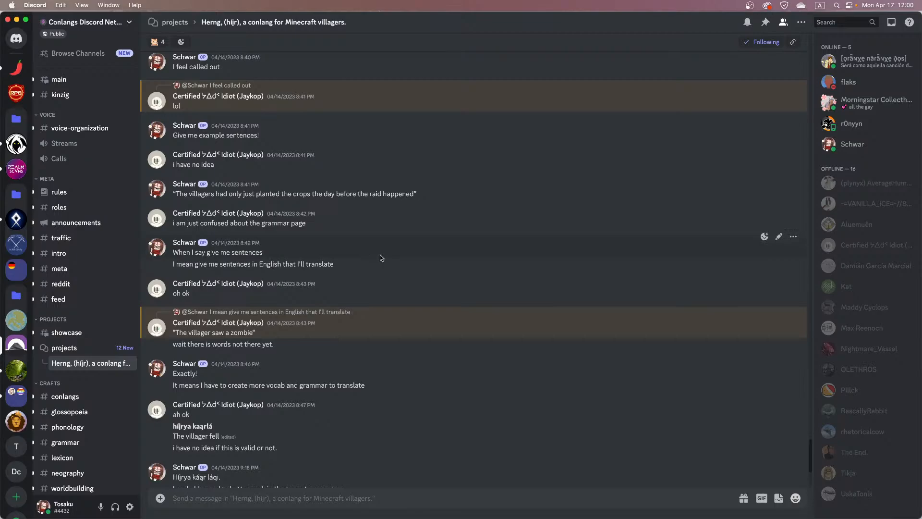
scroll(380, 255, "up", 1)
scroll(348, 236, "up", 8)
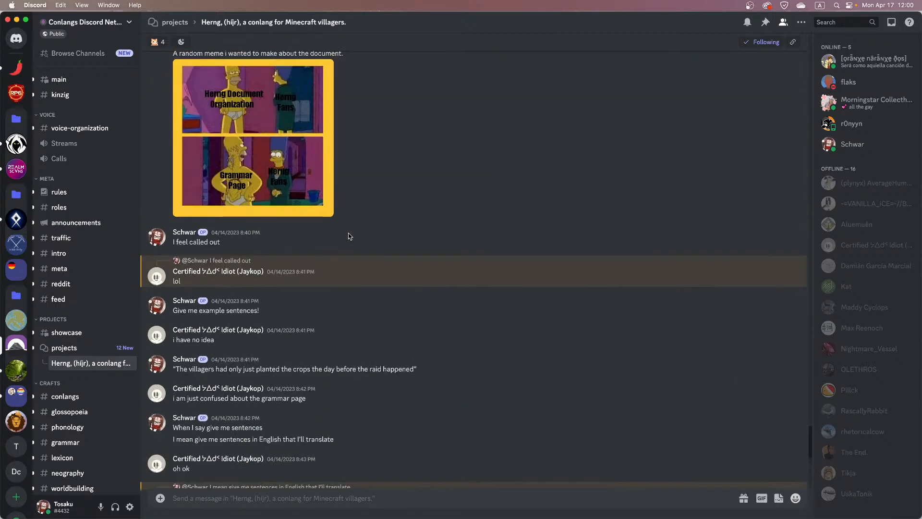
scroll(349, 236, "up", 2)
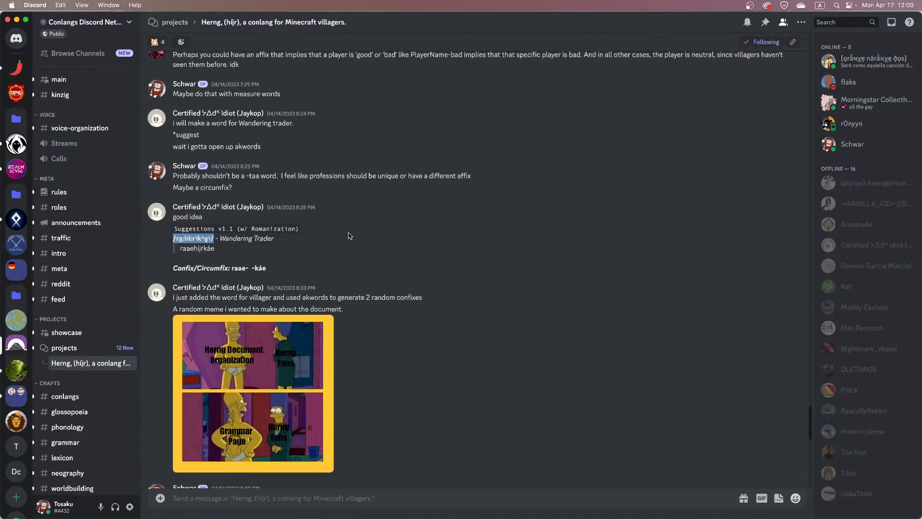
left_click_drag(278, 266, 218, 259)
left_click(231, 222)
left_click_drag(232, 218, 172, 218)
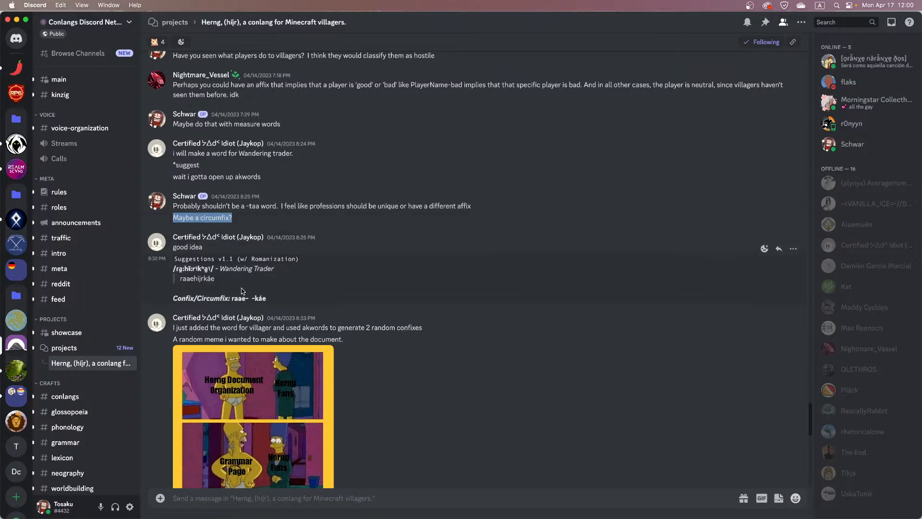
left_click_drag(212, 278, 181, 281)
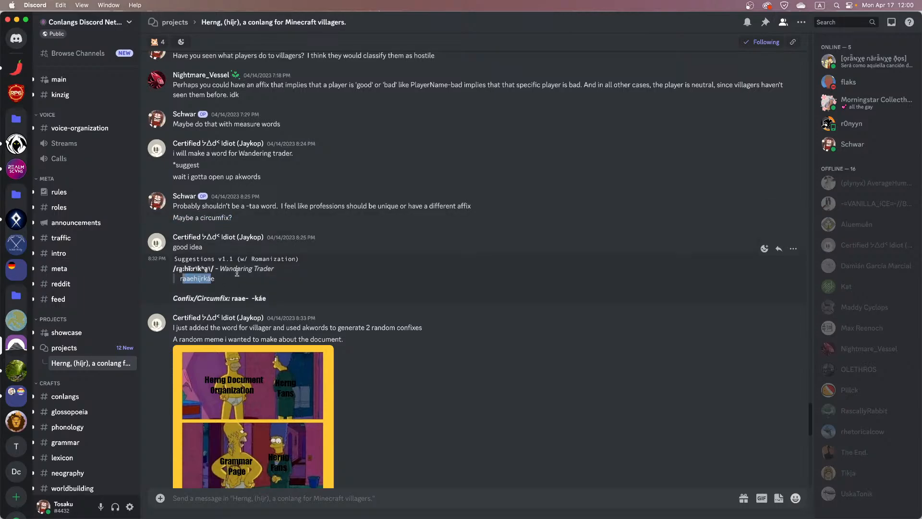
Switch back to the dictionary spreadsheet and review the profession suffix, trade, trader and wander entries in rows 101 to 104
key("super+Tab")
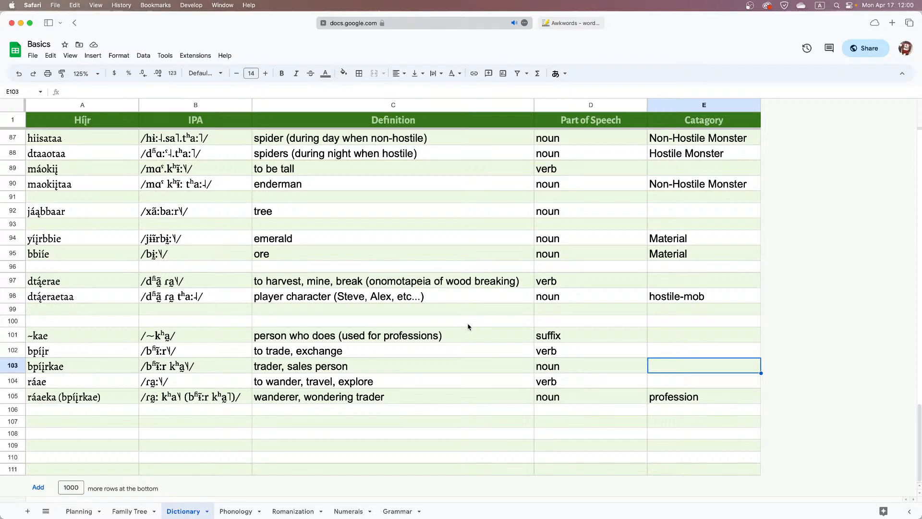
left_click(98, 338)
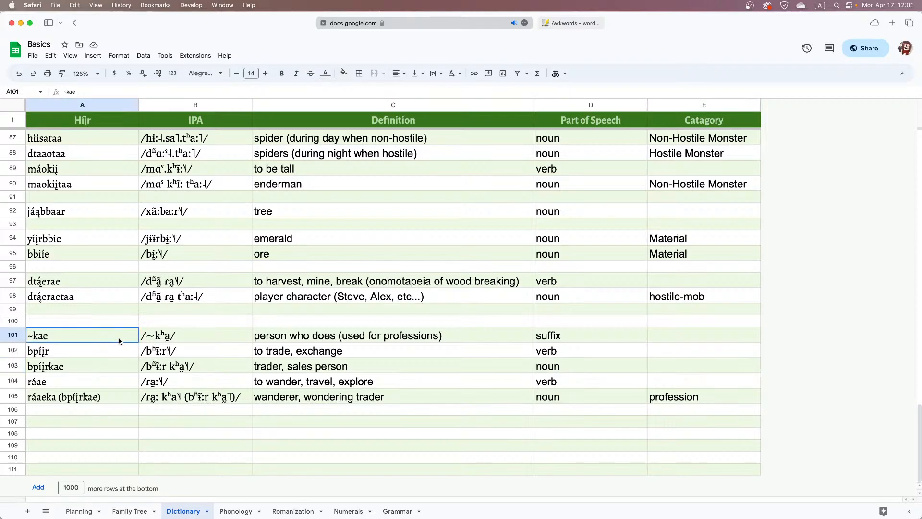
left_click_drag(120, 341, 136, 398)
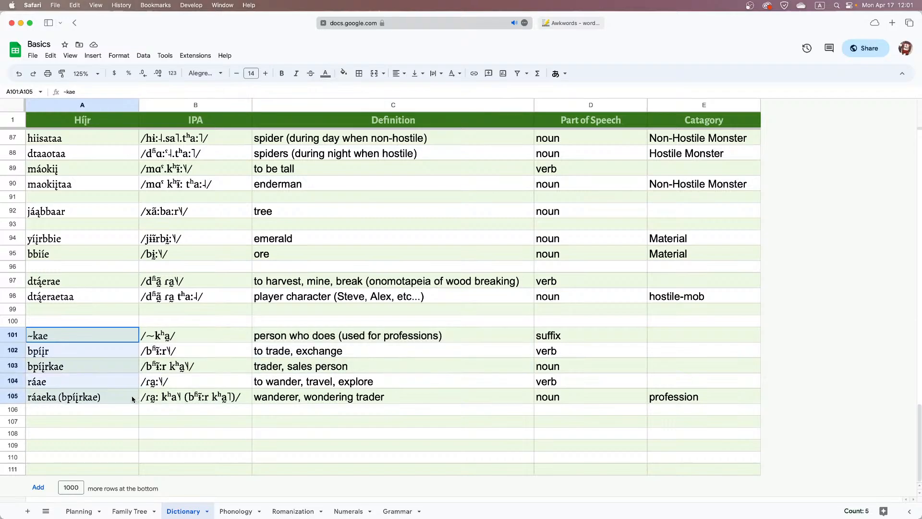
left_click_drag(102, 354, 98, 397)
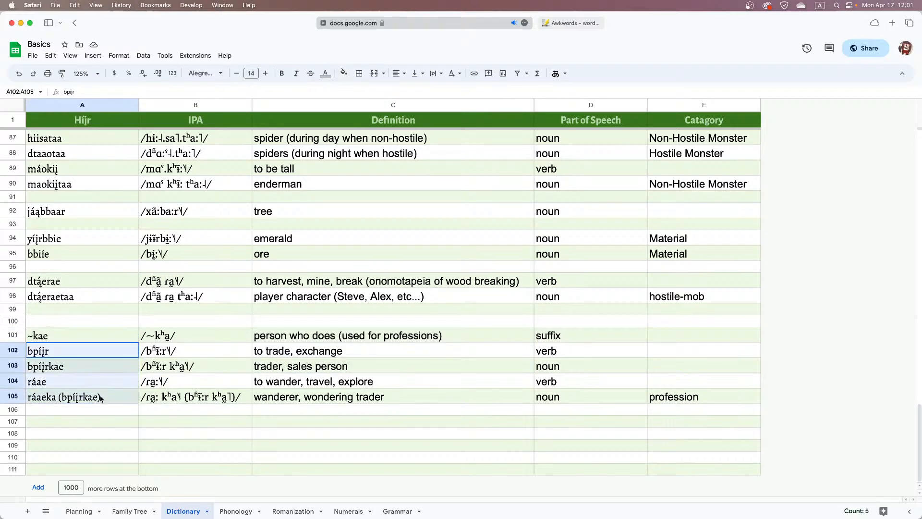
left_click(75, 337)
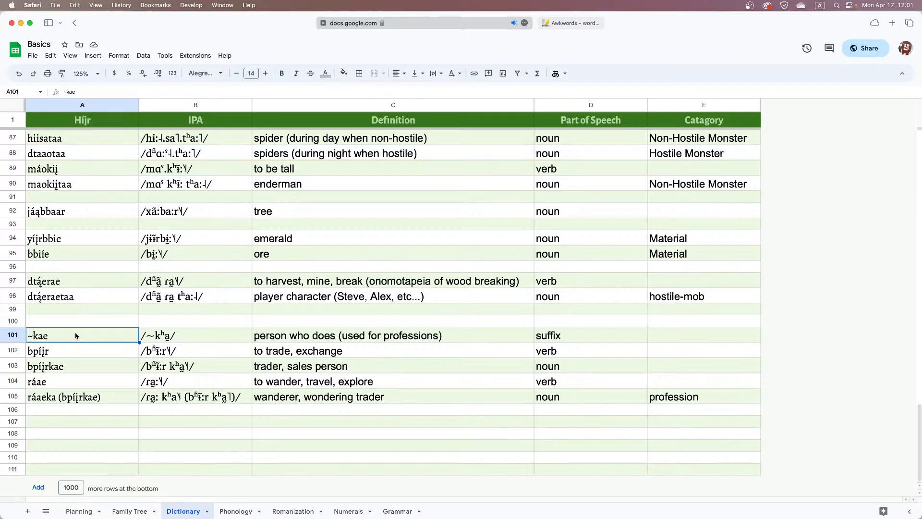
left_click(69, 351)
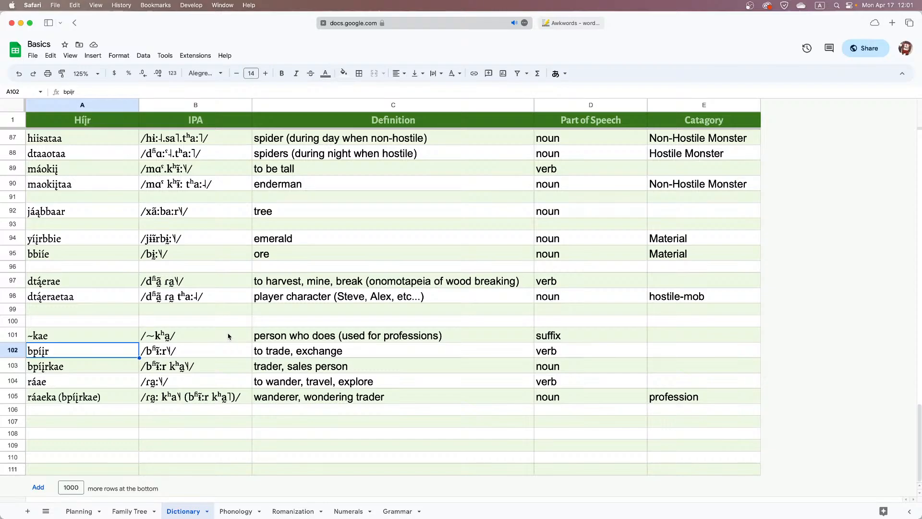
double_click(163, 347)
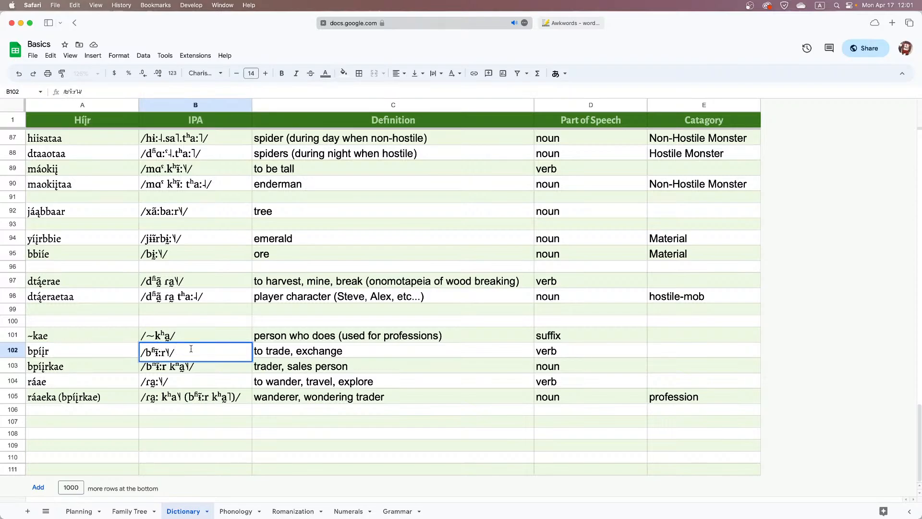
left_click(131, 353)
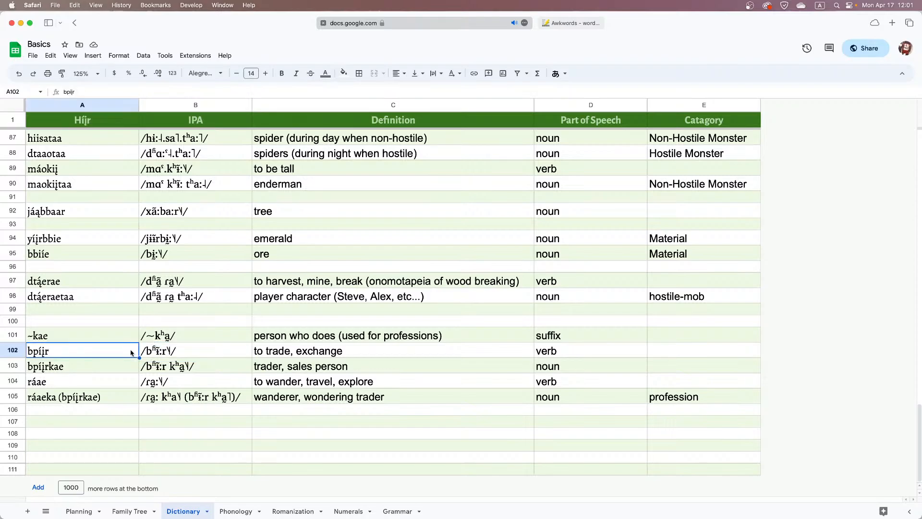
left_click(111, 367)
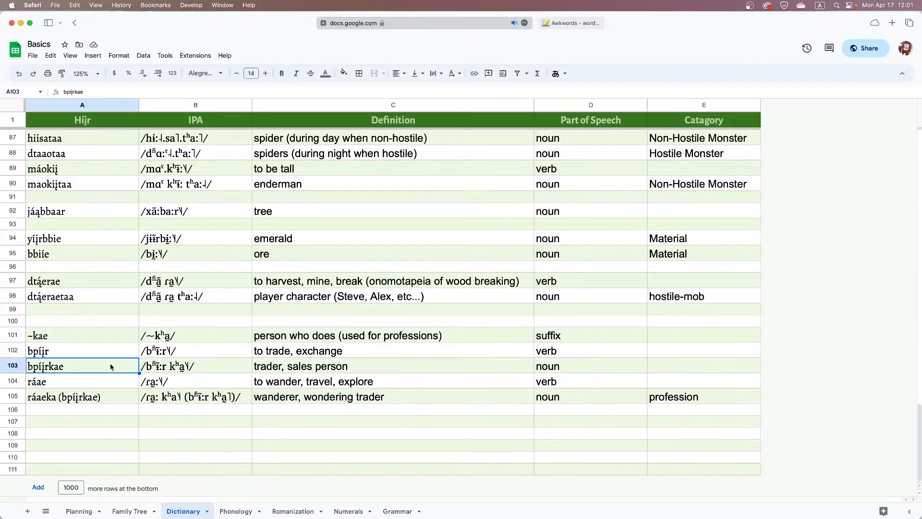
left_click(94, 385)
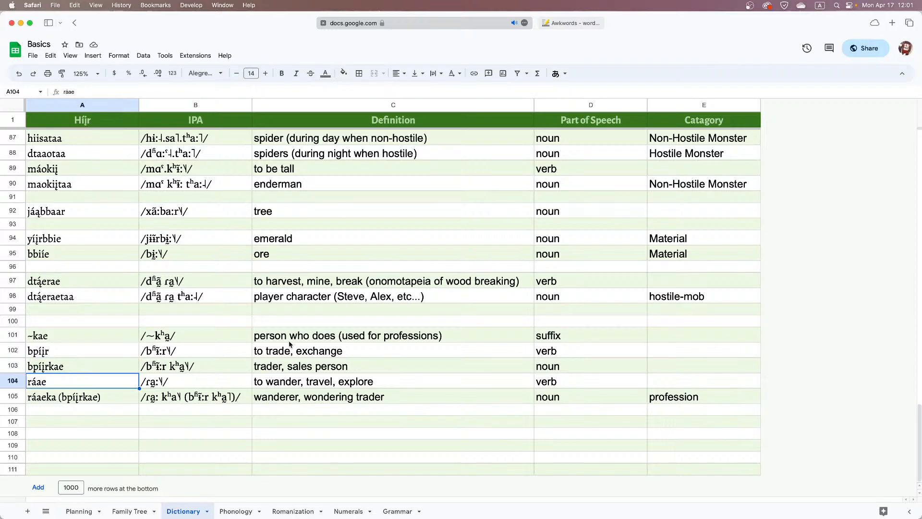
Return to Discord and examine the romanized form of the suggested Wandering Trader word, especially its opening part
key("super+Tab")
left_click_drag(181, 278, 209, 278)
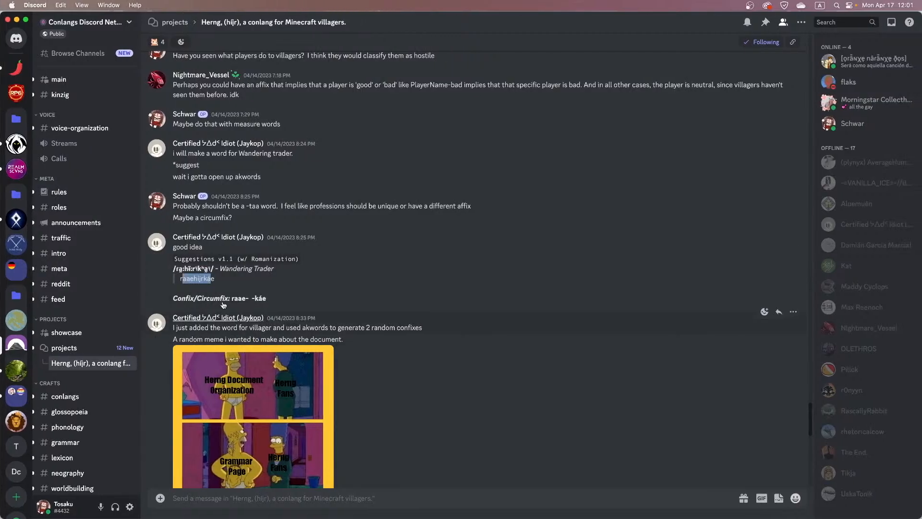
left_click(196, 278)
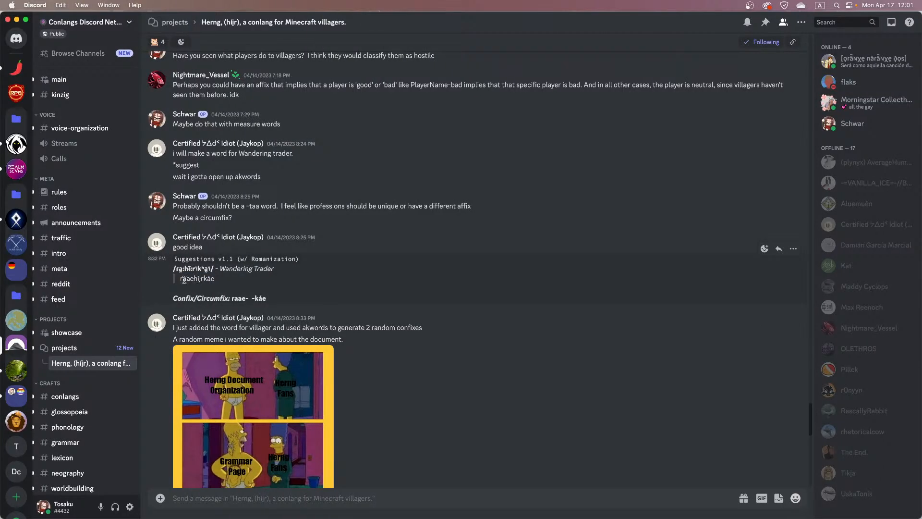
left_click_drag(181, 278, 216, 281)
left_click_drag(193, 279, 181, 279)
Return to the dictionary spreadsheet and examine the wandering trader entry in A105, comparing its main word and parenthesized part with ráae in A104
key("ctrl+Left")
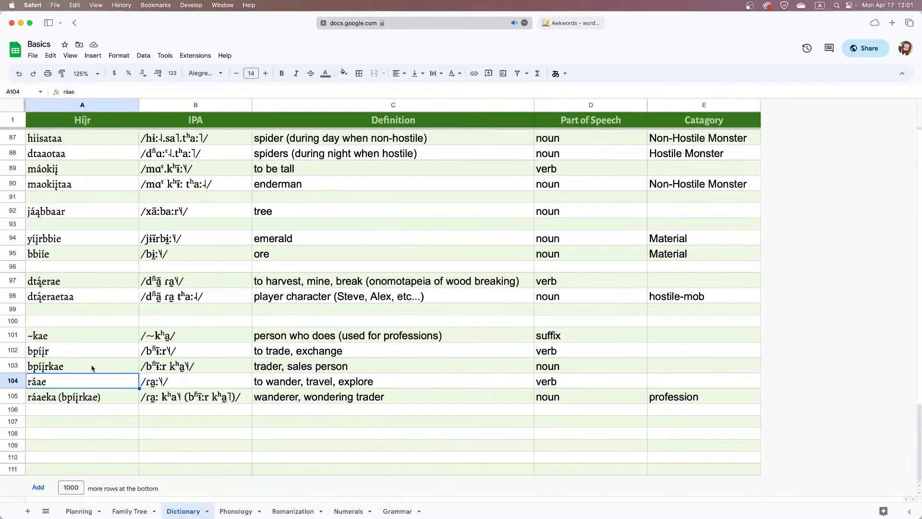
left_click(265, 387)
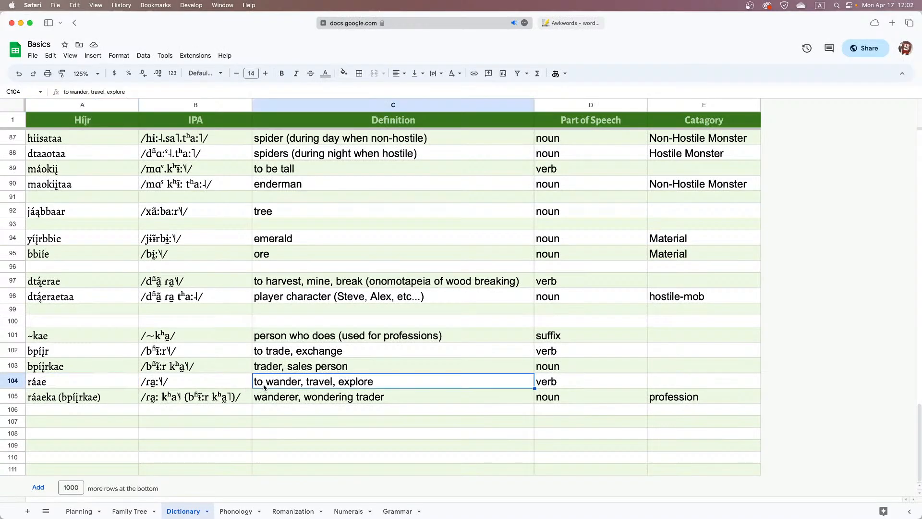
left_click(88, 399)
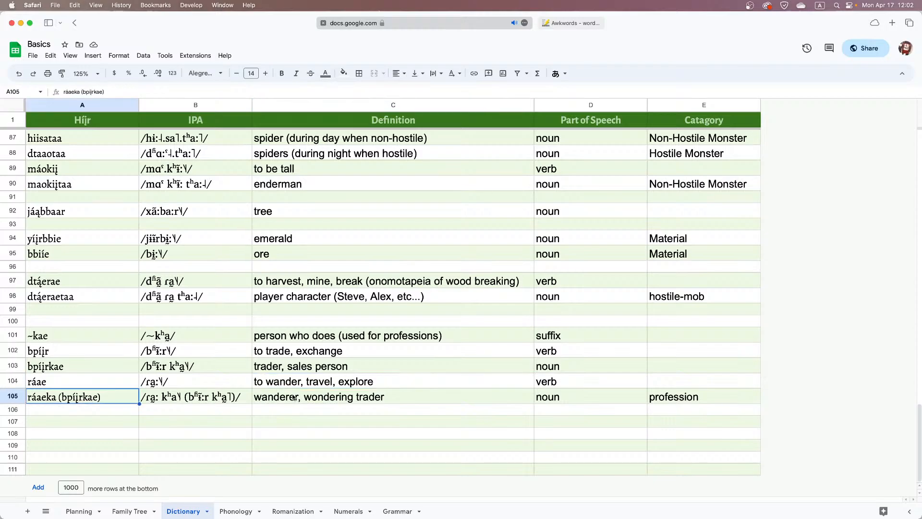
double_click(42, 400)
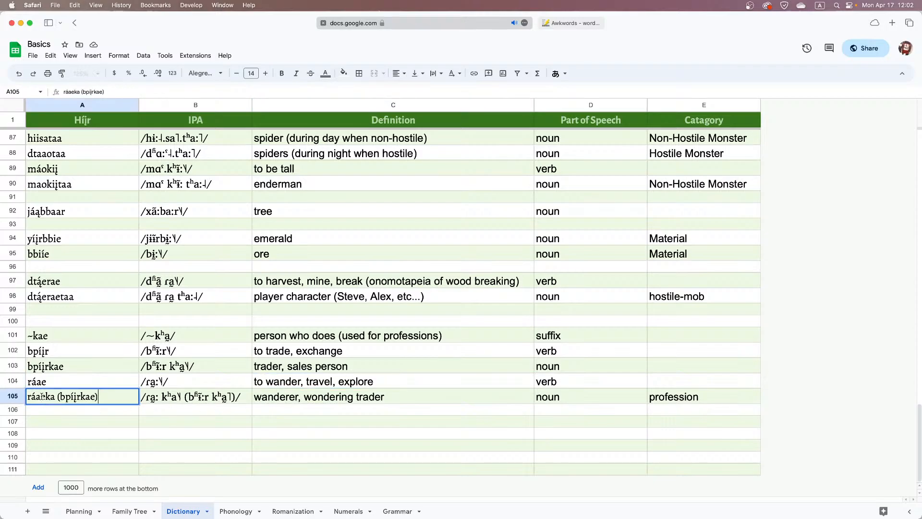
double_click(42, 396)
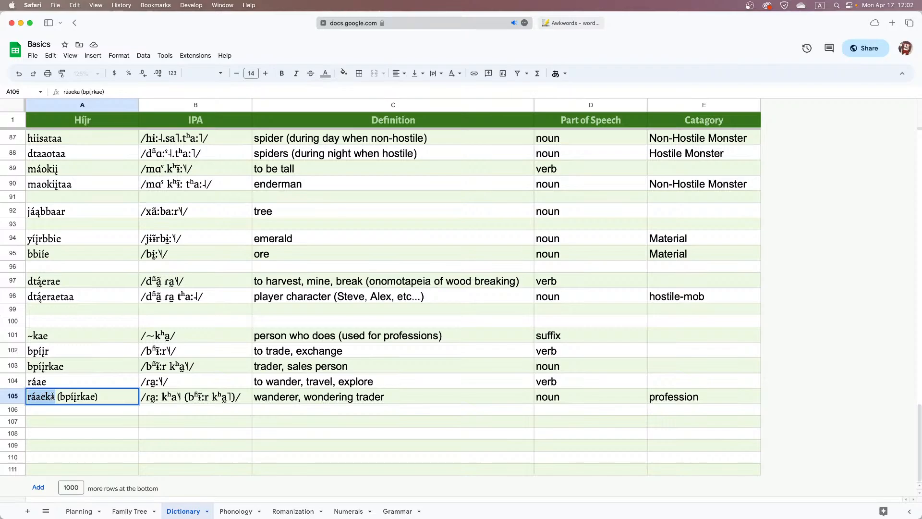
double_click(82, 396)
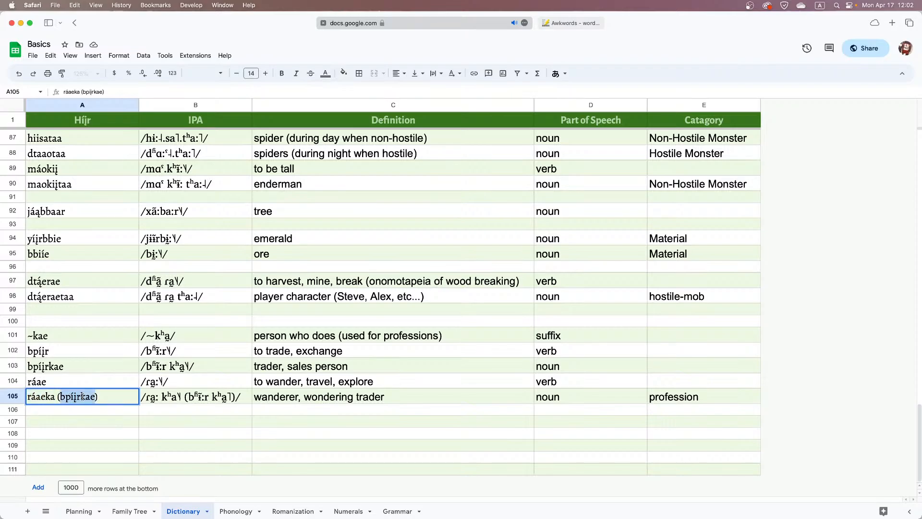
left_click_drag(55, 396, 30, 396)
double_click(37, 387)
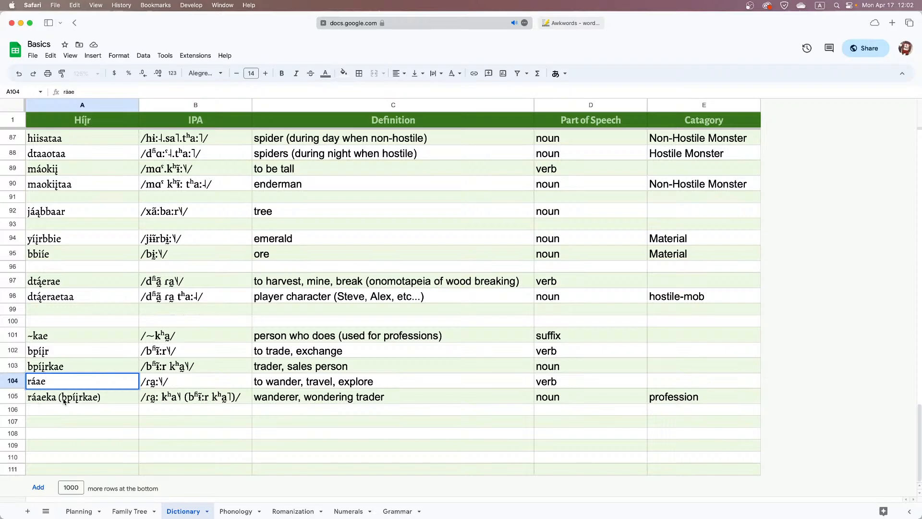
double_click(99, 399)
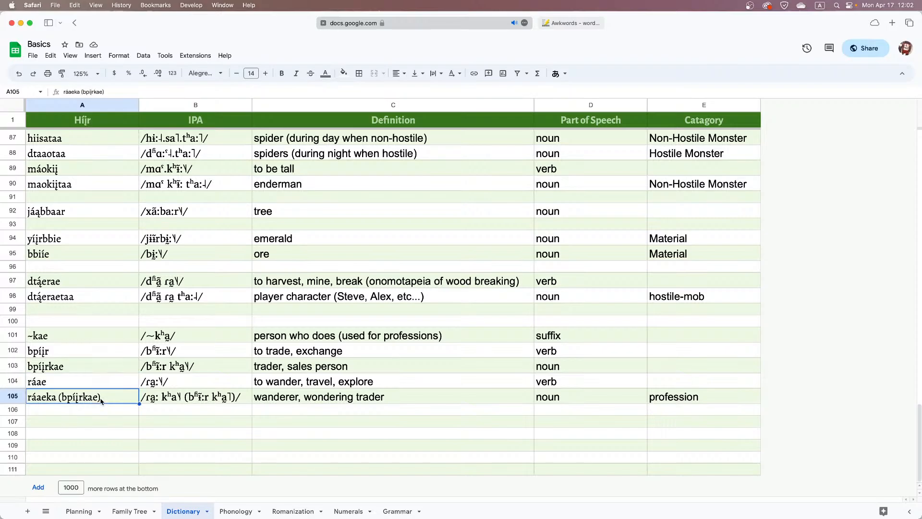
left_click(219, 392)
double_click(60, 397)
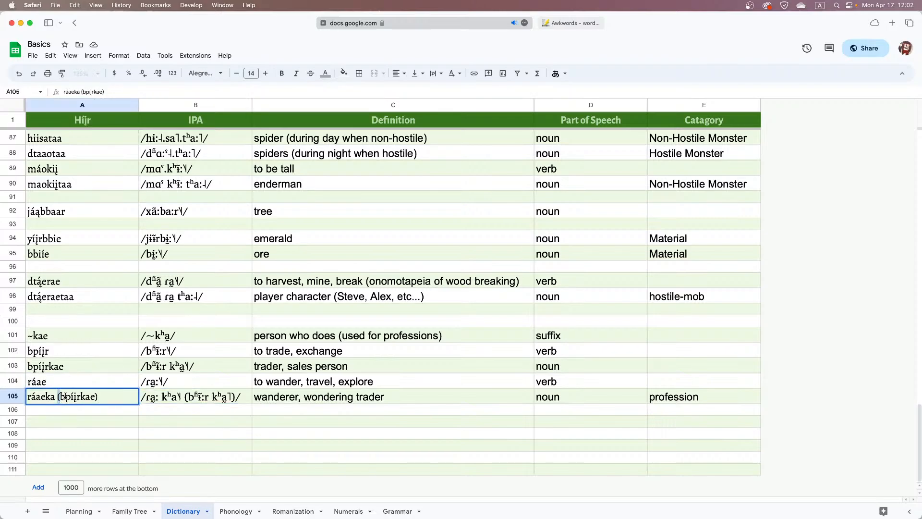
left_click_drag(57, 397, 150, 403)
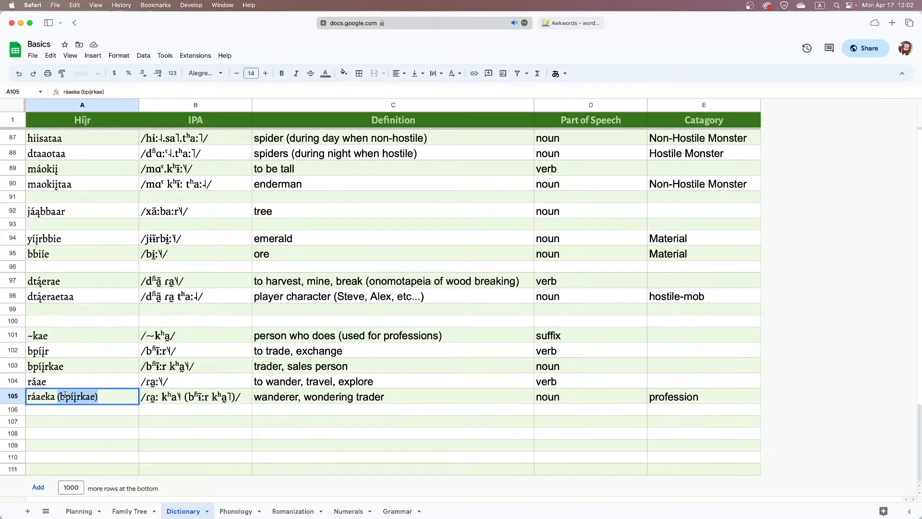
left_click_drag(55, 397, 27, 400)
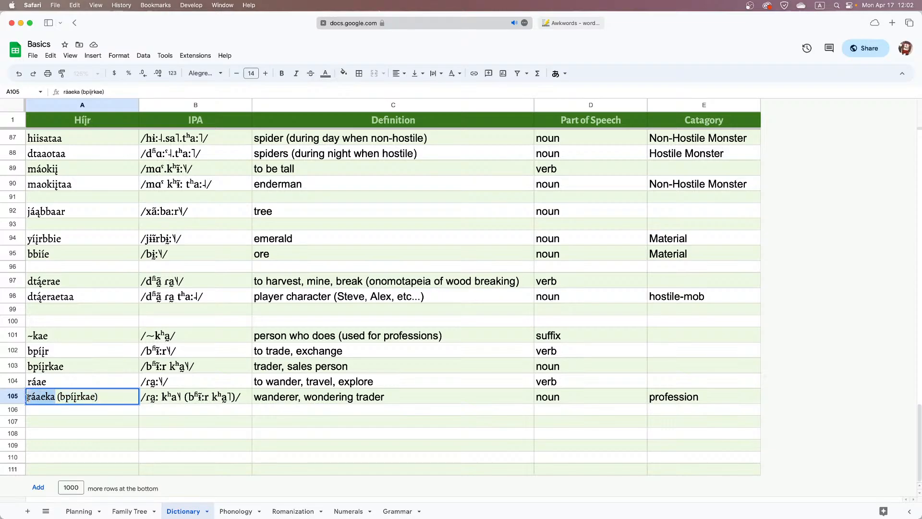
left_click(57, 396)
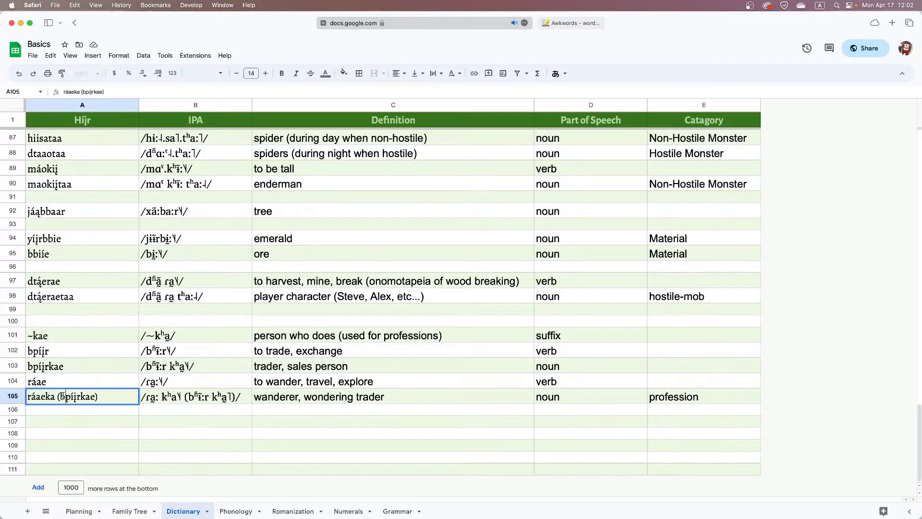
left_click(97, 397)
left_click(235, 326)
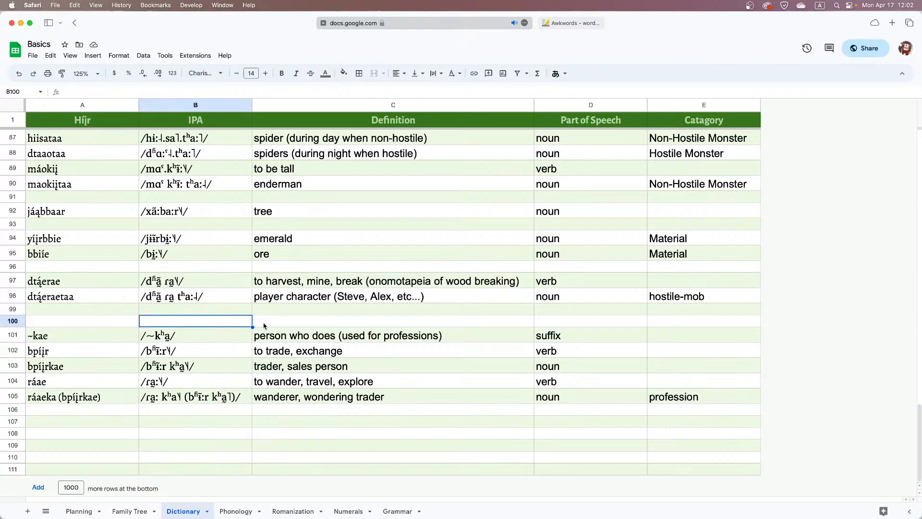
Switch to Discord, view the Herng document meme enlarged, and read the following messages about example sentences to translate
key("ctrl+Right")
scroll(247, 323, "down", 4)
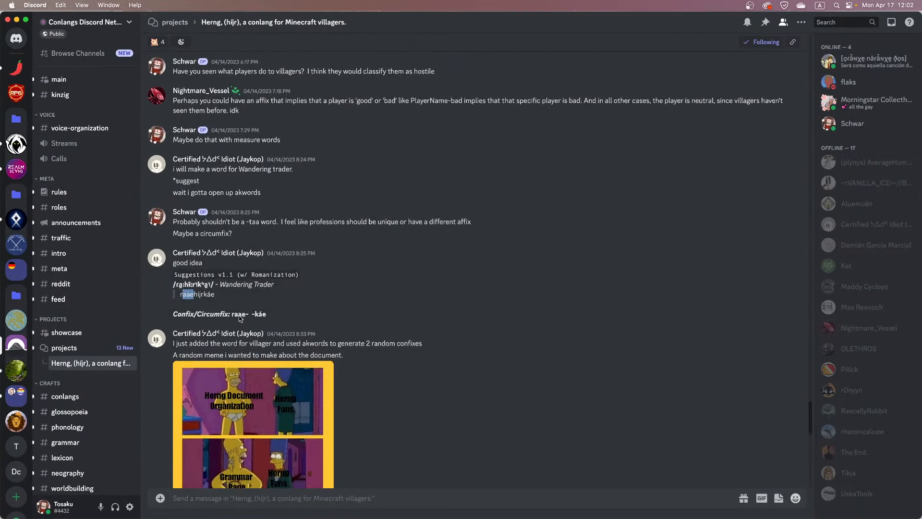
scroll(240, 319, "down", 5)
scroll(439, 319, "up", 4)
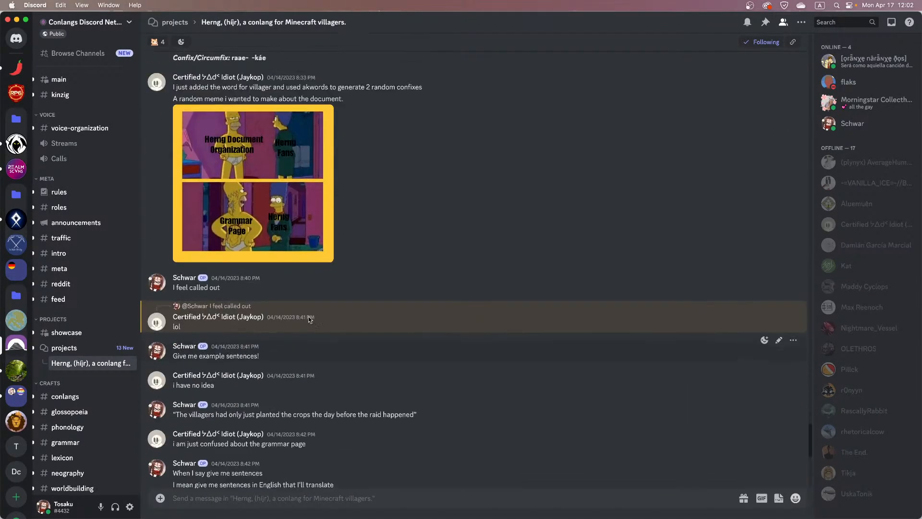
left_click(265, 291)
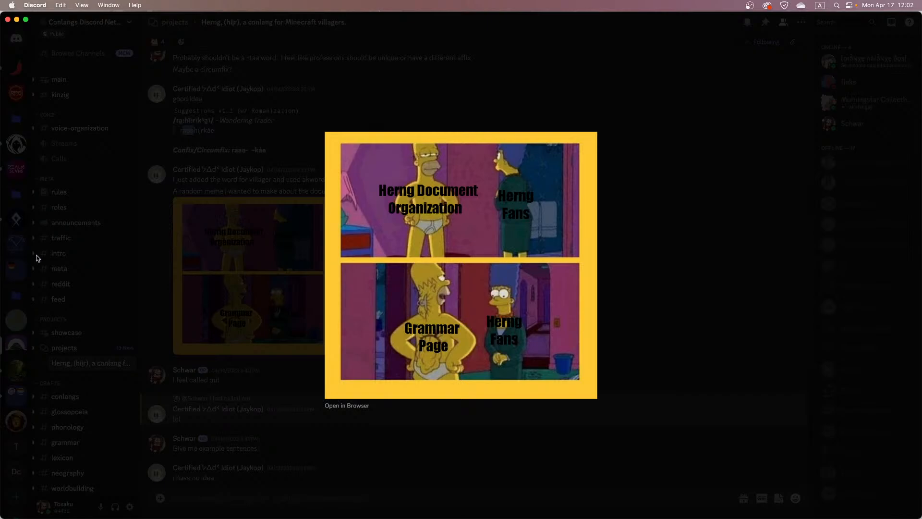
left_click(225, 286)
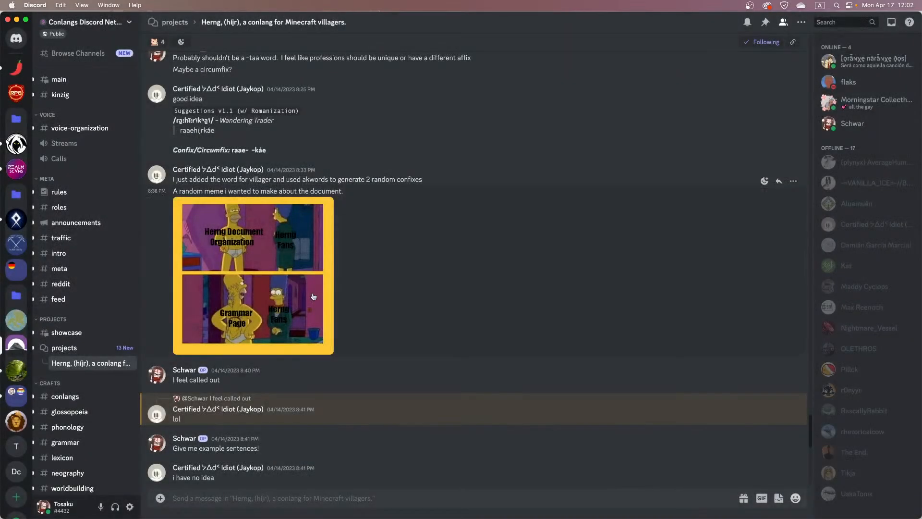
scroll(279, 430, "down", 3)
scroll(279, 431, "down", 5)
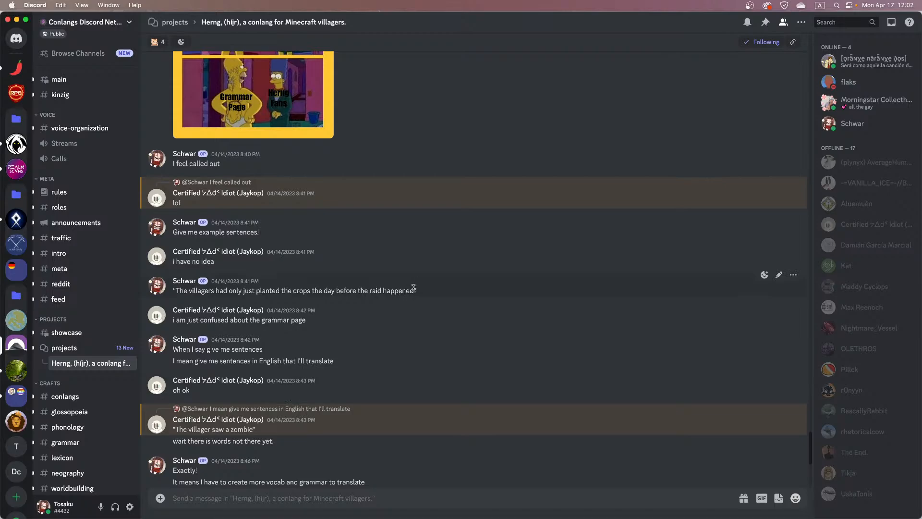
Copy "The villagers had only just planted the crops the day before the raid happened" from Discord and open the spreadsheet's Grammar sheet
left_click_drag(414, 290, 176, 289)
key("super+c")
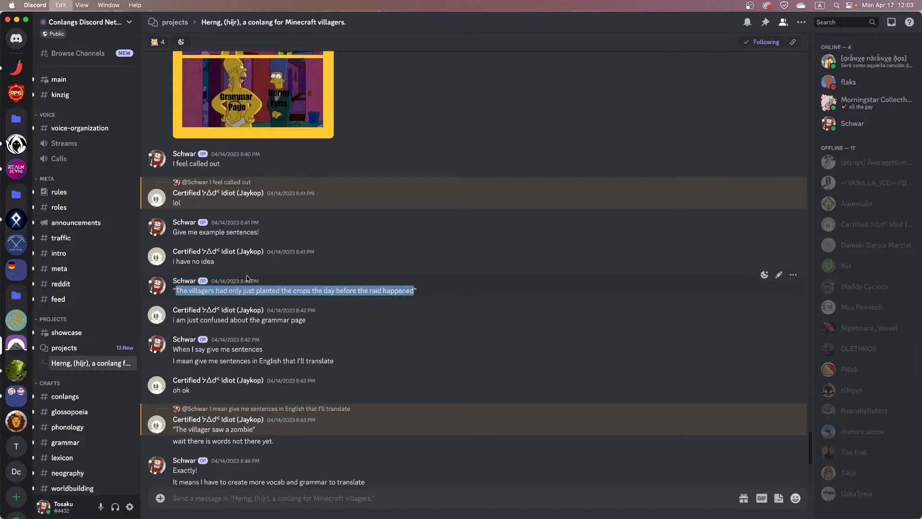
key("ctrl+Left")
left_click(397, 511)
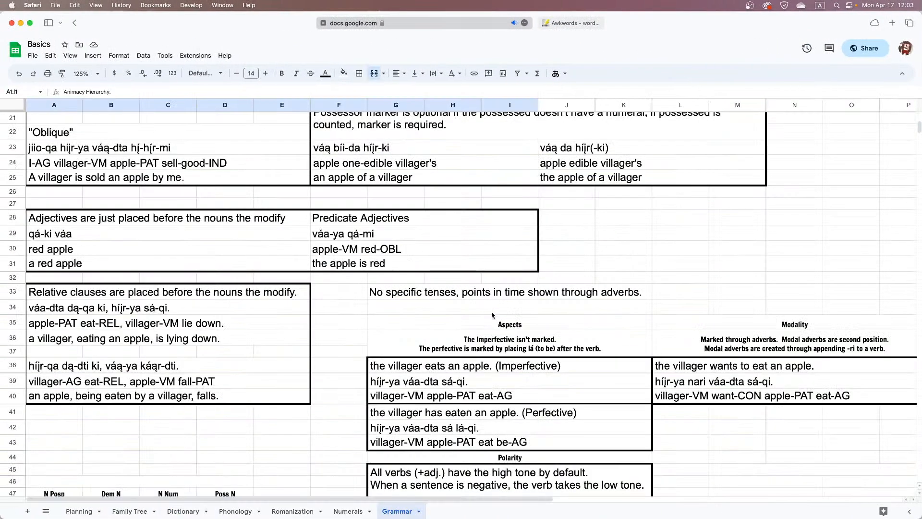
scroll(495, 313, "right", 8)
scroll(494, 313, "up", 10)
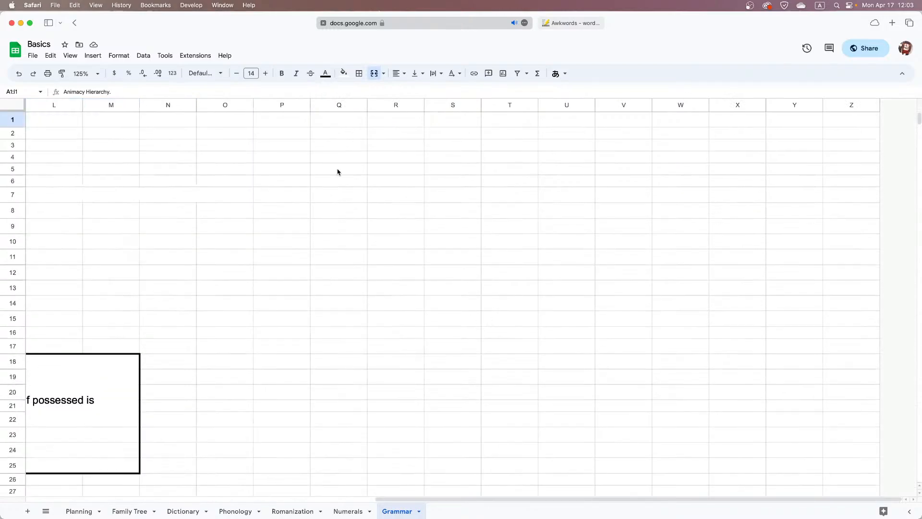
Merge cells Q1:X1 on the Grammar sheet and paste the copied sentence about villagers planting crops into them
left_click_drag(324, 124, 739, 120)
left_click(375, 73)
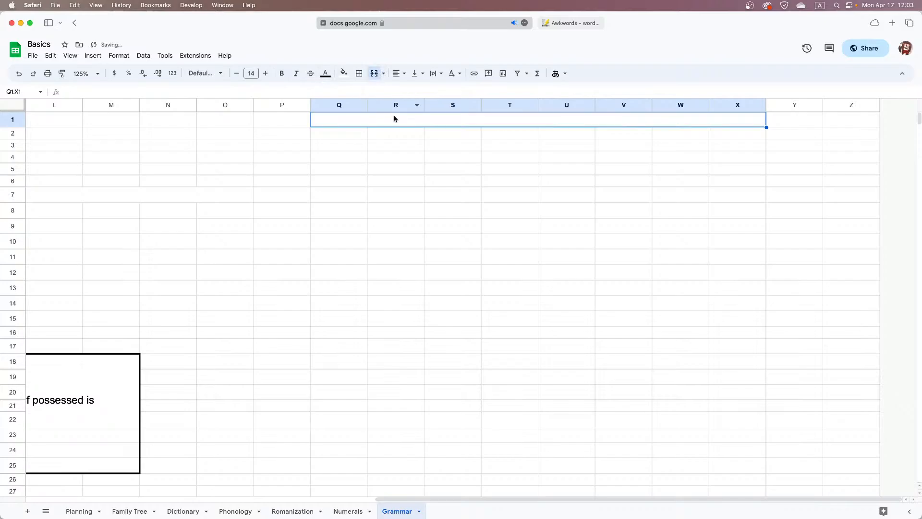
key("super+v")
left_click(391, 157)
Copy "The villager saw a zombie" from Discord and enter it in merged cells Q4:X4 of the Grammar sheet
key("super+Tab")
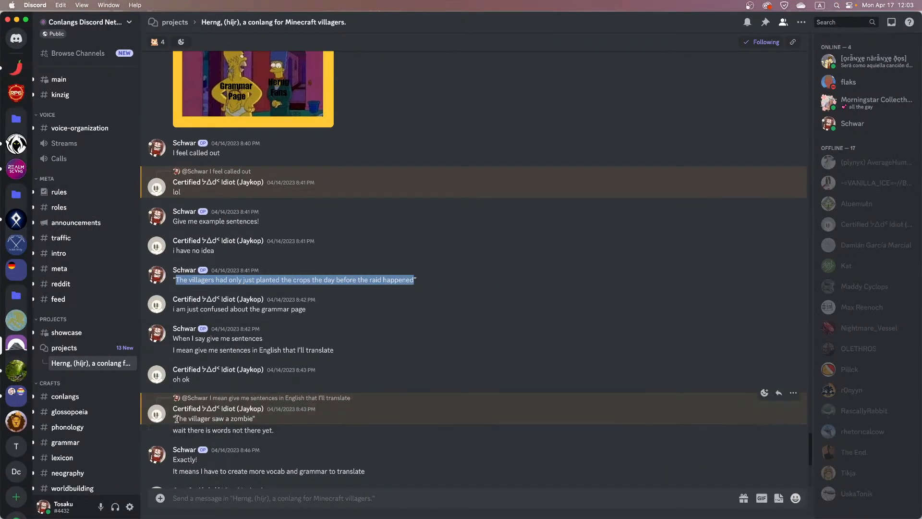
left_click_drag(175, 418, 255, 418)
key("super+c")
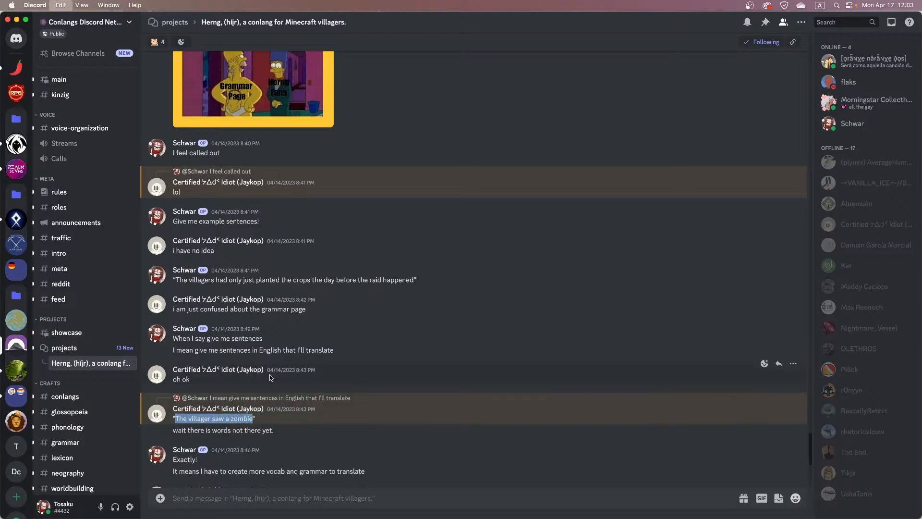
key("super+Tab")
left_click_drag(356, 158, 677, 158)
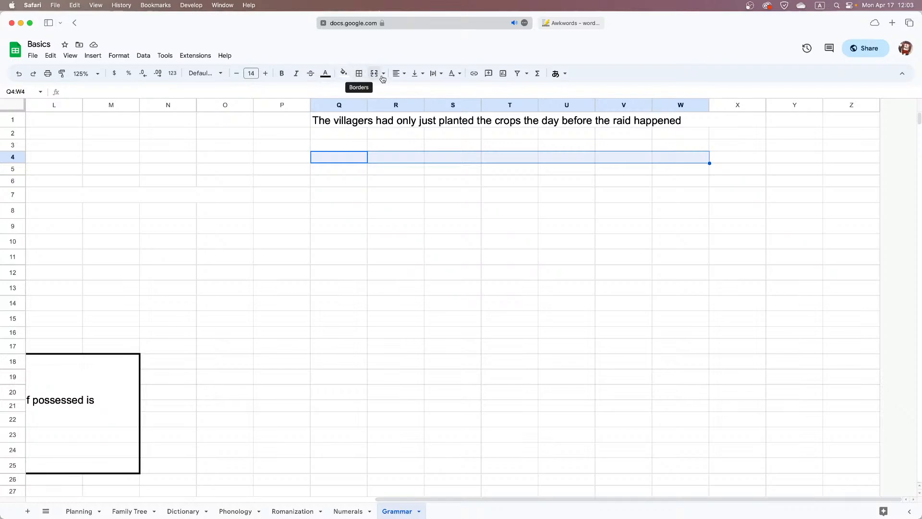
left_click(741, 162, "shift")
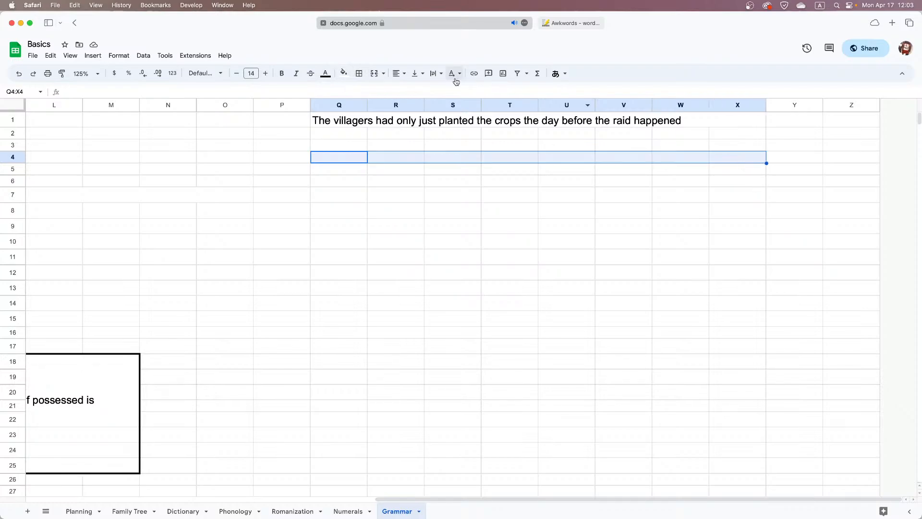
left_click(381, 77)
type("The villager saw a zombie")
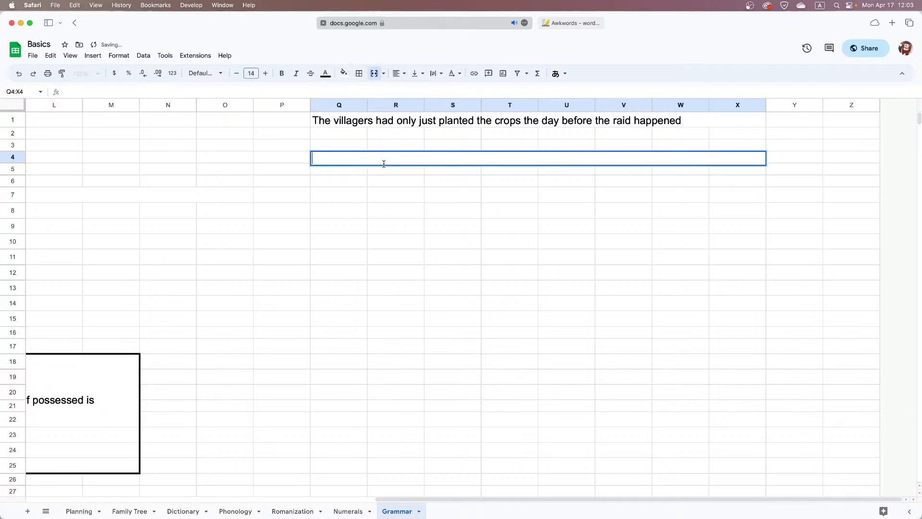
left_click(405, 176)
Duplicate the merged zombie sentence cell Q4:X4 into row 7, starting at Q7
left_click(362, 163)
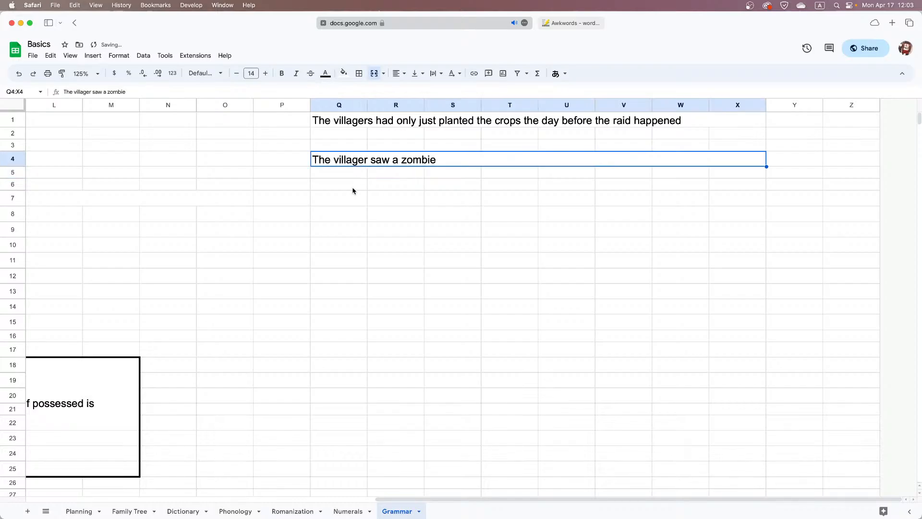
left_click(349, 198)
key("super+v")
Copy "The villager fell" from Discord and replace the text of merged cell Q7:X7 with it
key("super+Tab")
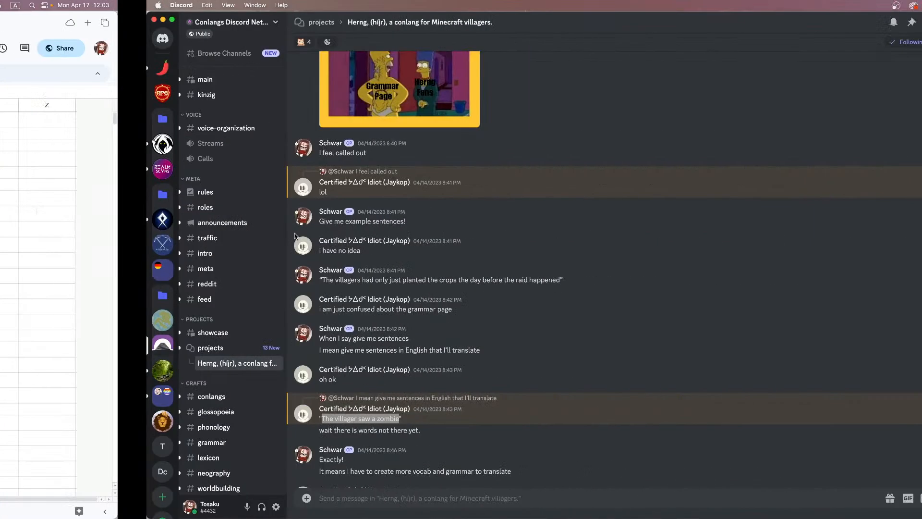
scroll(288, 310, "down", 2)
scroll(288, 307, "down", 4)
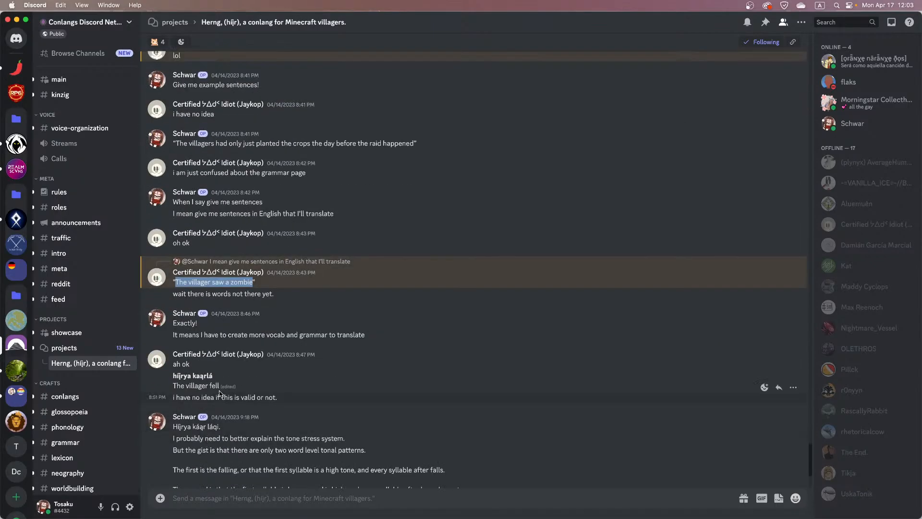
left_click_drag(220, 385, 173, 386)
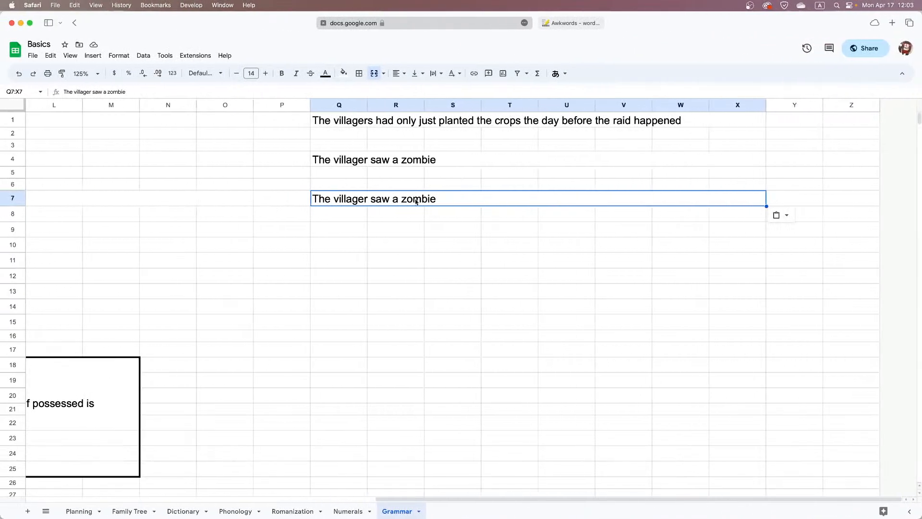
triple_click(390, 203)
key("super+v")
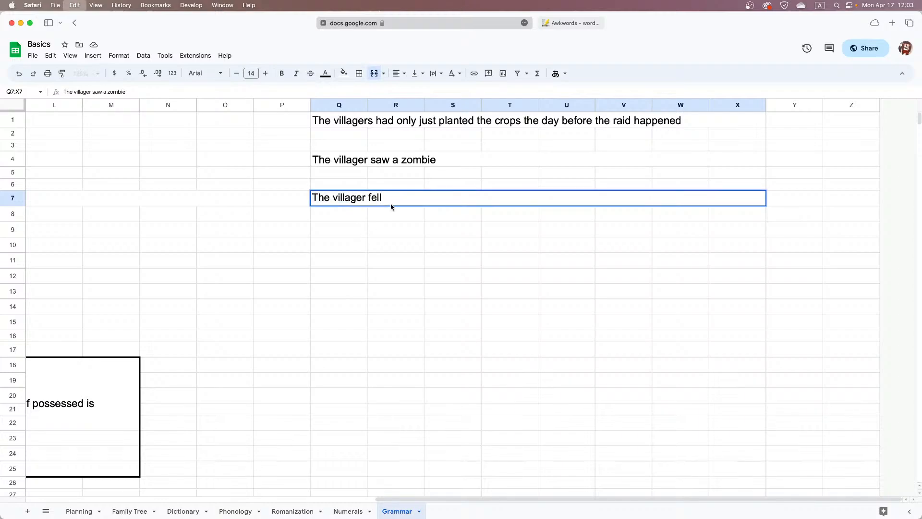
left_click(391, 214)
Add a full stop to the end of each of the three example sentences in Q7, Q4 and Q1
double_click(394, 204)
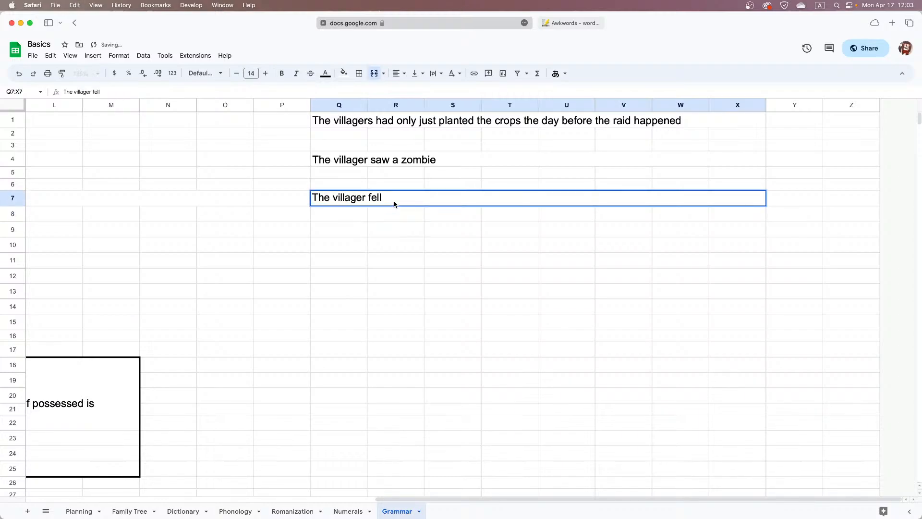
type(".")
double_click(460, 158)
type(".")
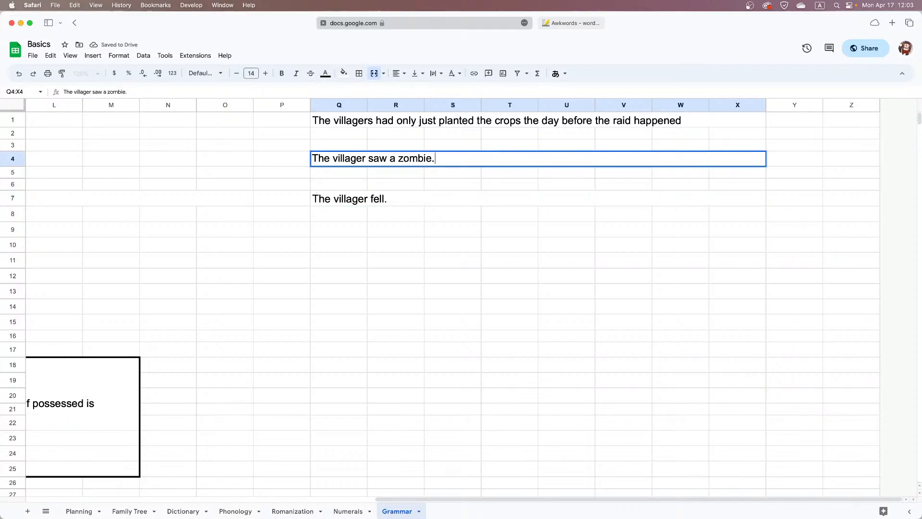
double_click(700, 120)
type(".")
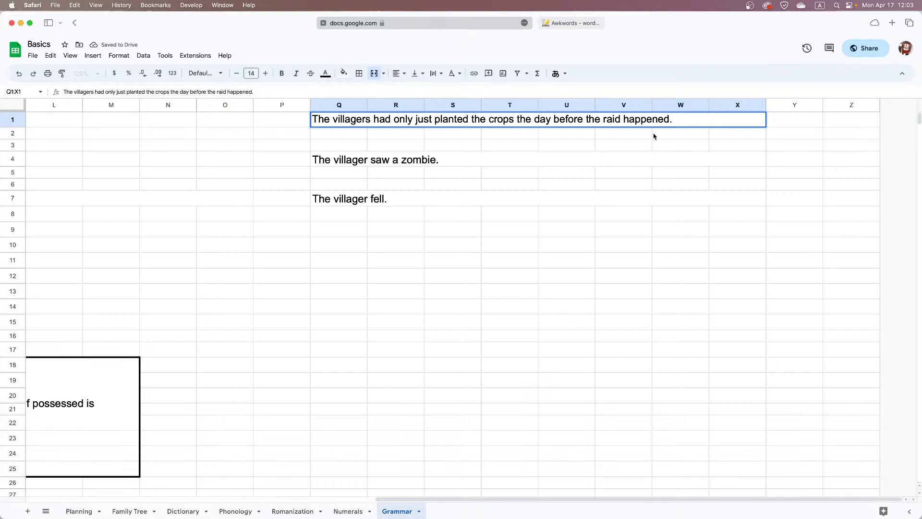
left_click(595, 163)
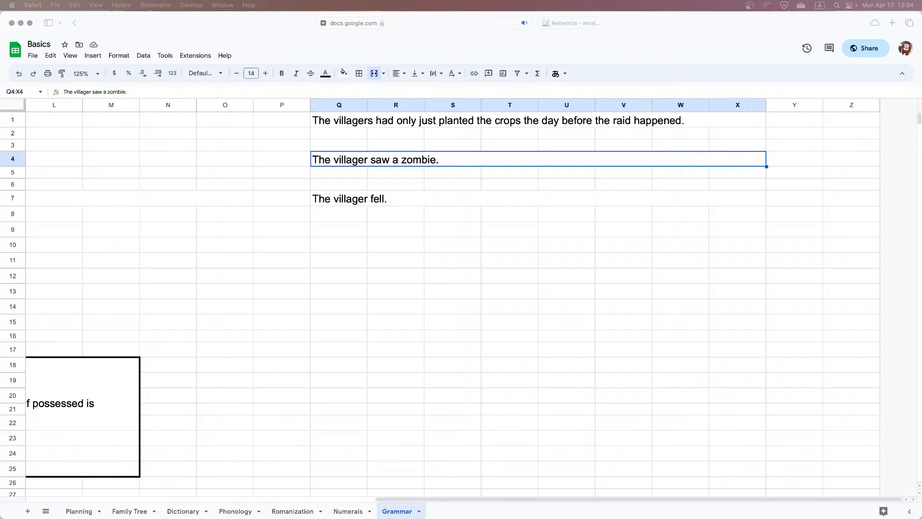
left_click(344, 216)
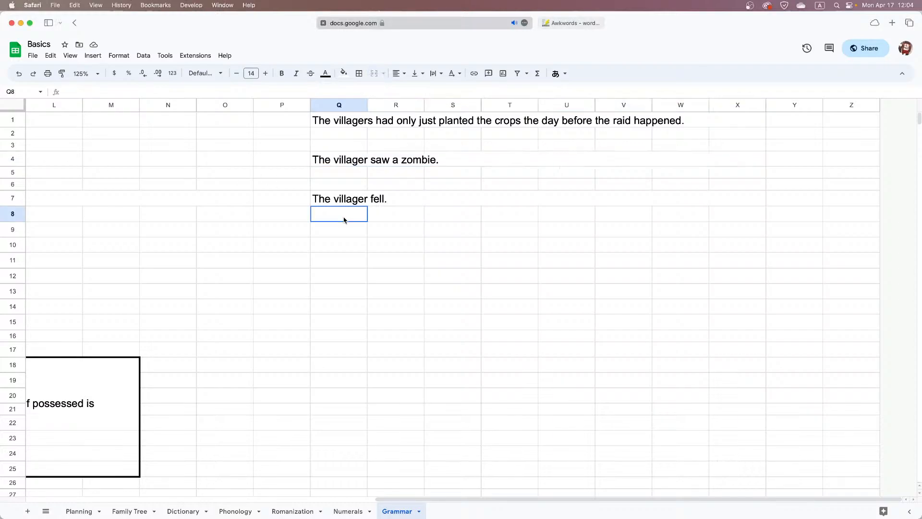
left_click(378, 242)
left_click(343, 134)
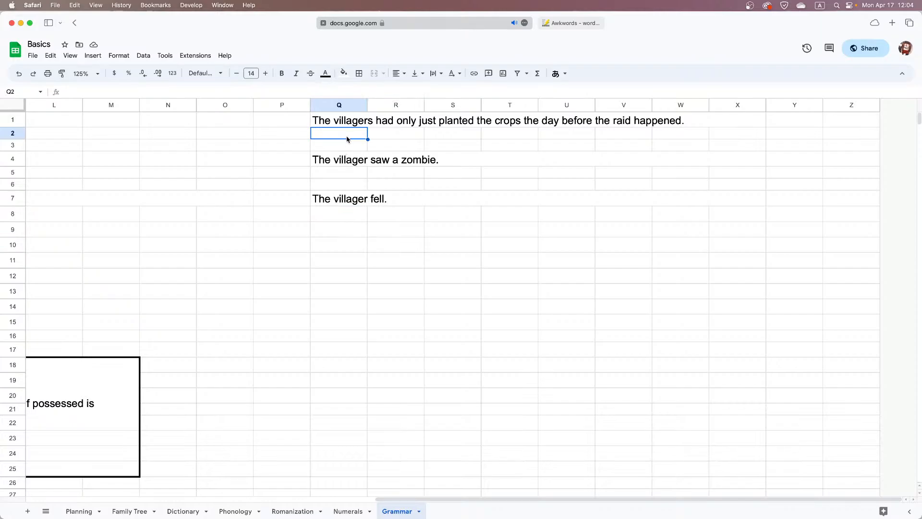
Switch to Discord, write "Live now" as a message in the Herng thread, and return to the spreadsheet
key("ctrl+Right")
scroll(248, 411, "down", 3)
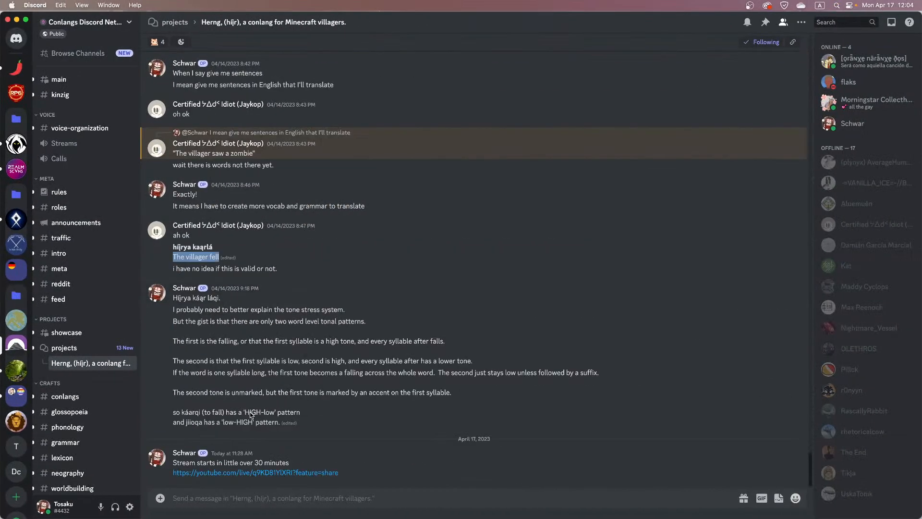
left_click(253, 500)
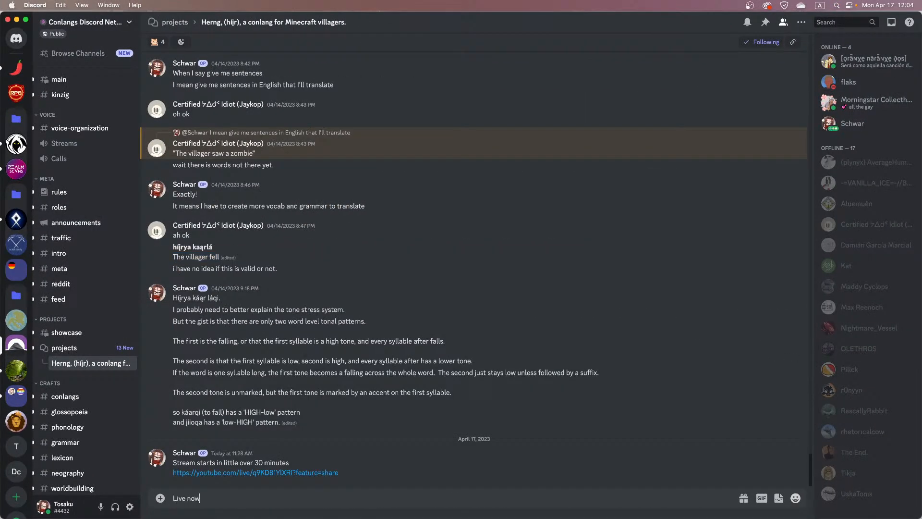
key("ctrl+Left")
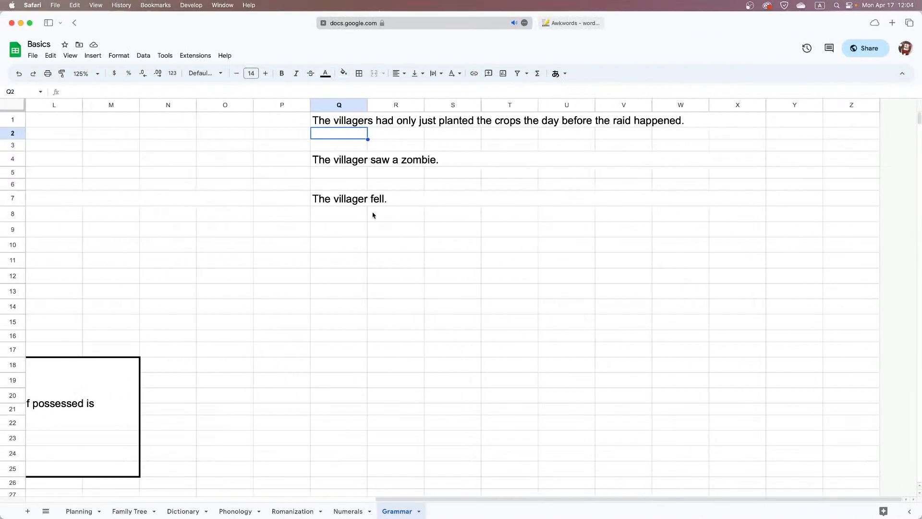
key("ctrl+Up")
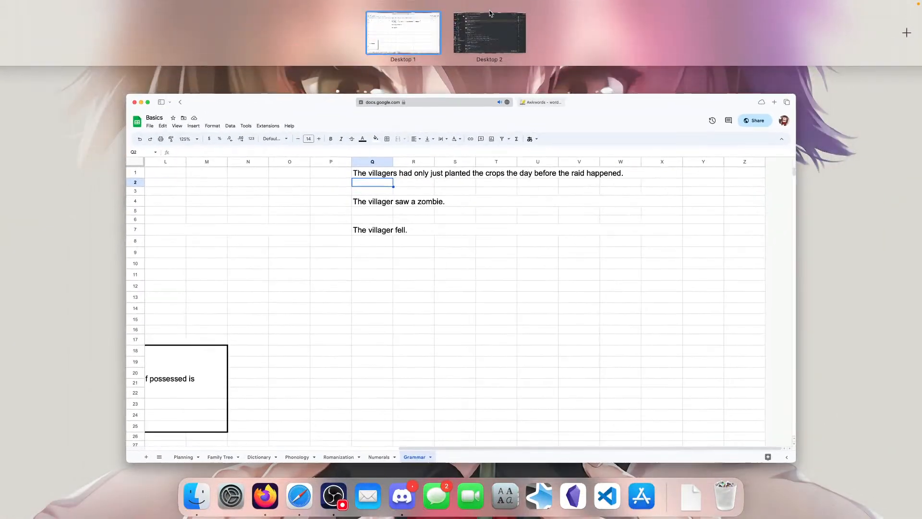
left_click(249, 215)
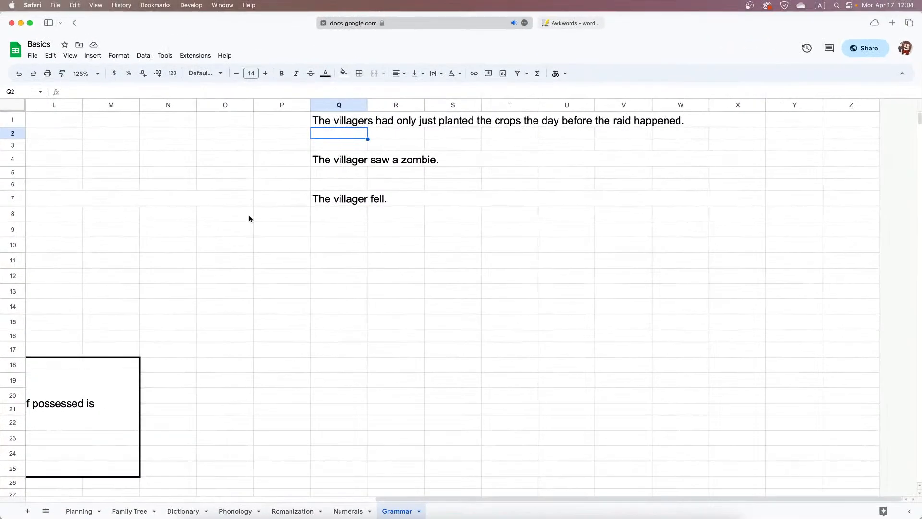
left_click(392, 199)
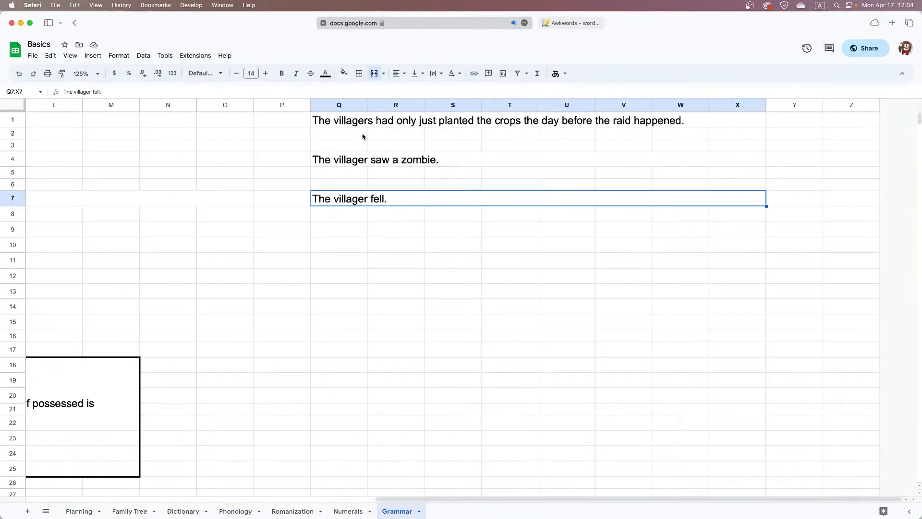
Merge Q2:X2, Q5:X5 and Q8:X8 as separate cells beneath the three example sentences
left_click_drag(362, 136, 727, 140)
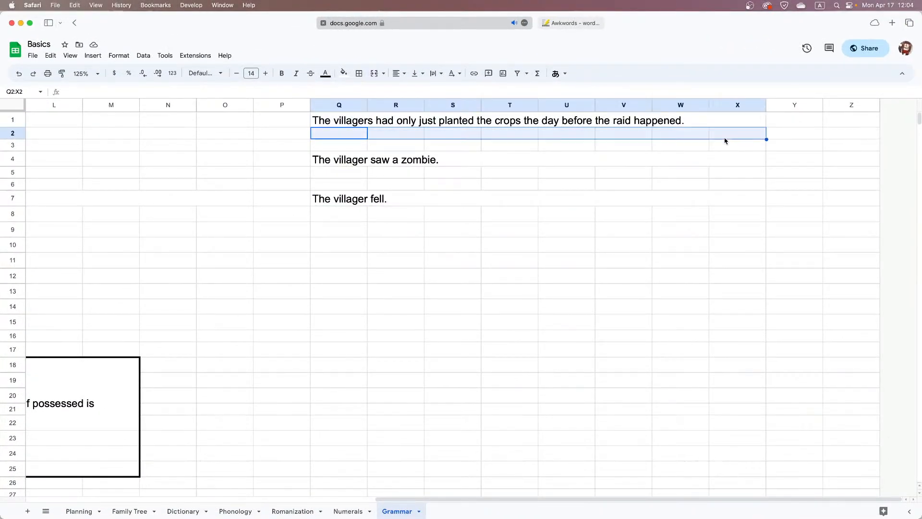
left_click(375, 73)
left_click_drag(342, 174, 764, 176)
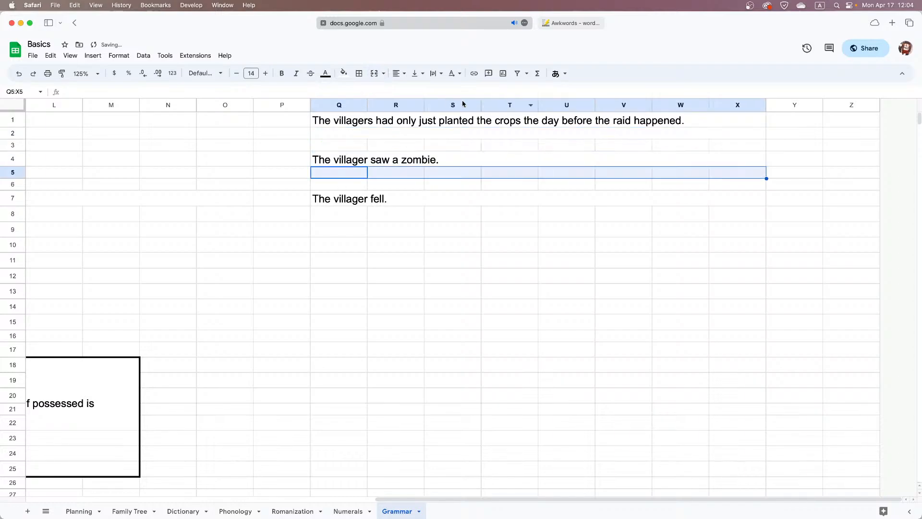
left_click(374, 73)
left_click_drag(348, 213, 724, 211)
left_click(375, 73)
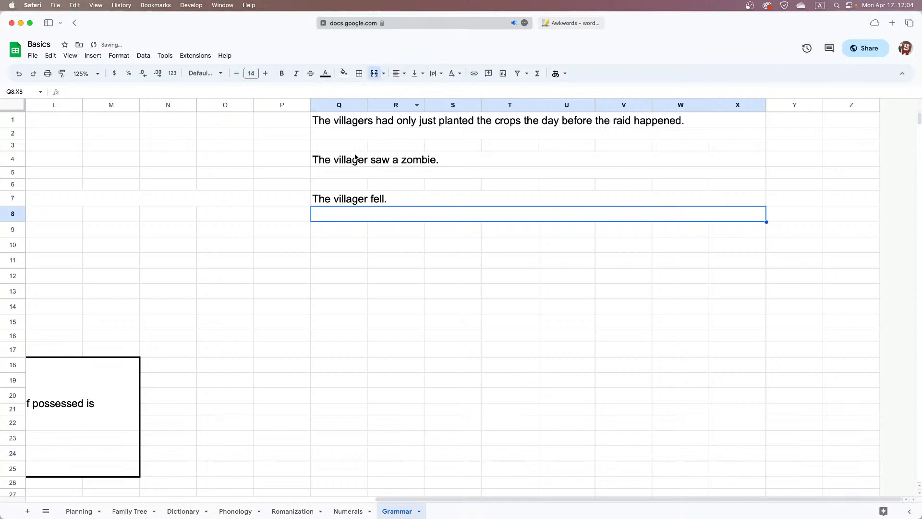
left_click(367, 164)
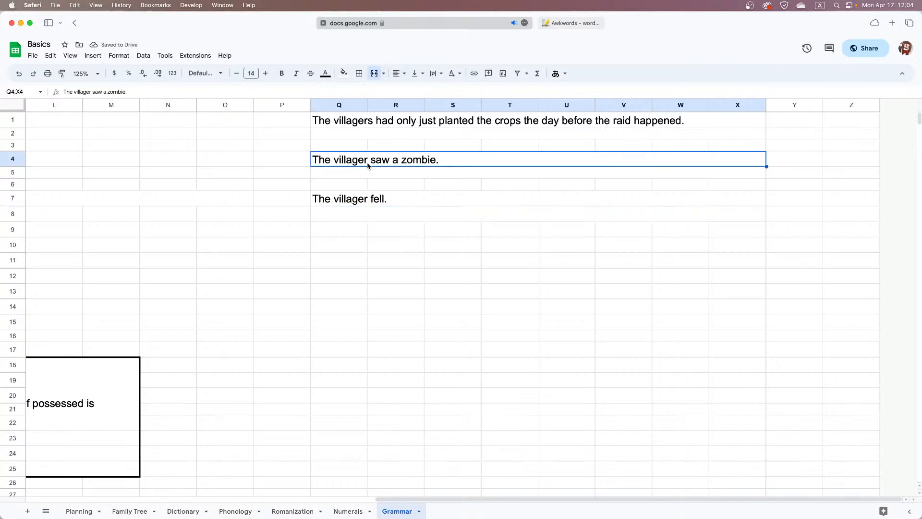
left_click(356, 196)
Enter the translation "Híįrya káąr láqi!" in merged cell Q8:X8 without quotation marks
double_click(368, 216)
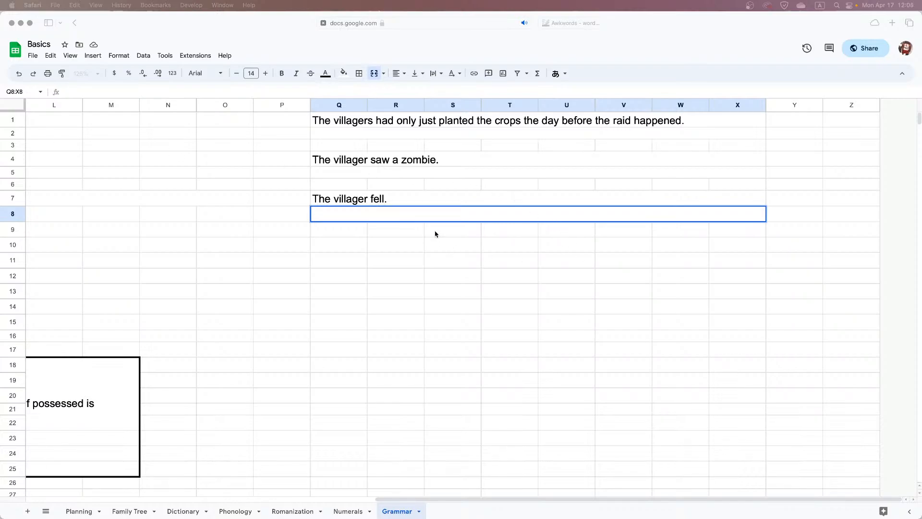
left_click(414, 214)
type("Híįrya káąr láqi!")
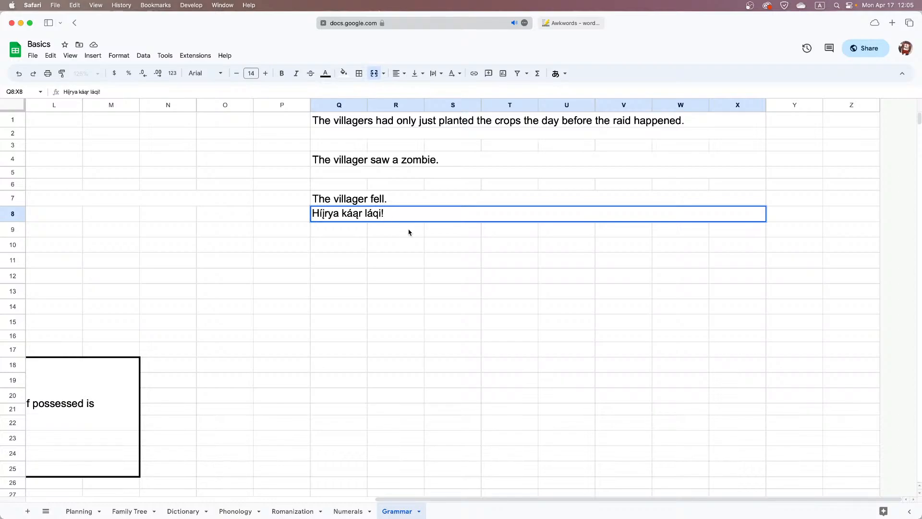
type("\"")
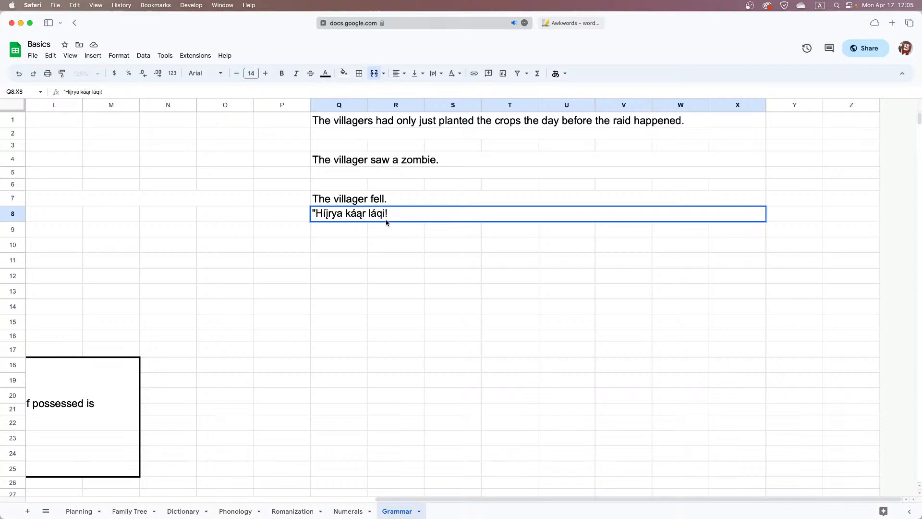
left_click(385, 216)
type("\"")
key("BackSpace")
key("Return")
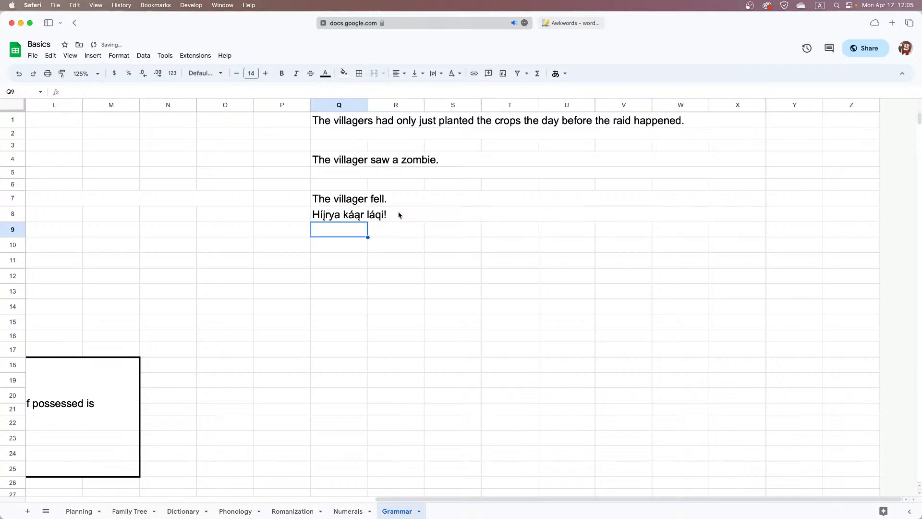
Look over the grammar notes on animacy hierarchy, voice and case suffixes in the first columns of the Grammar sheet
scroll(398, 217, "left", 10)
scroll(399, 216, "right", 10)
scroll(344, 221, "left", 2)
scroll(344, 221, "left", 10)
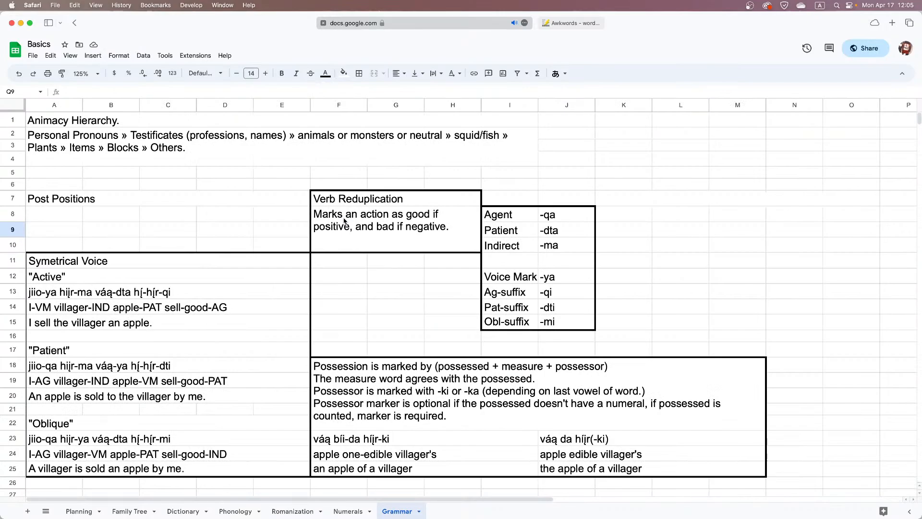
Examine the voice examples, case suffixes, possession and adjective notes on the Grammar sheet against the translated sentence
scroll(344, 221, "down", 3)
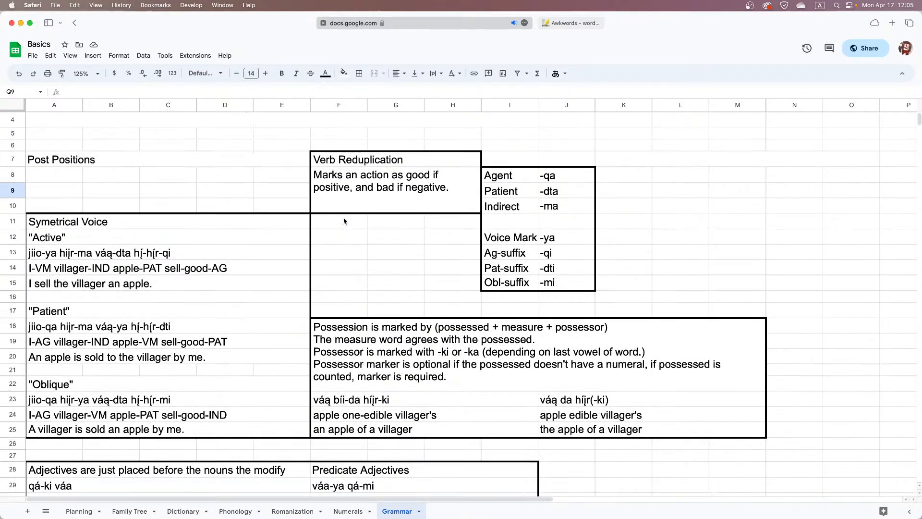
scroll(344, 221, "up", 3)
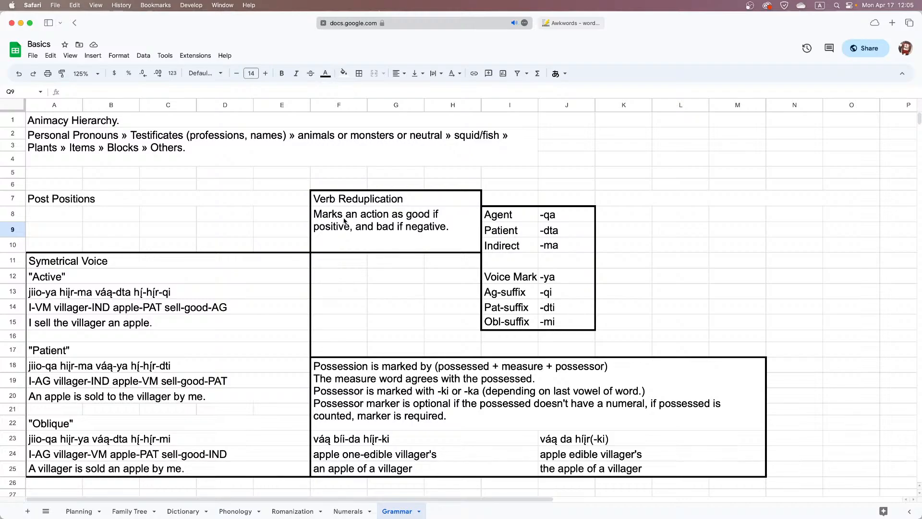
scroll(344, 221, "down", 3)
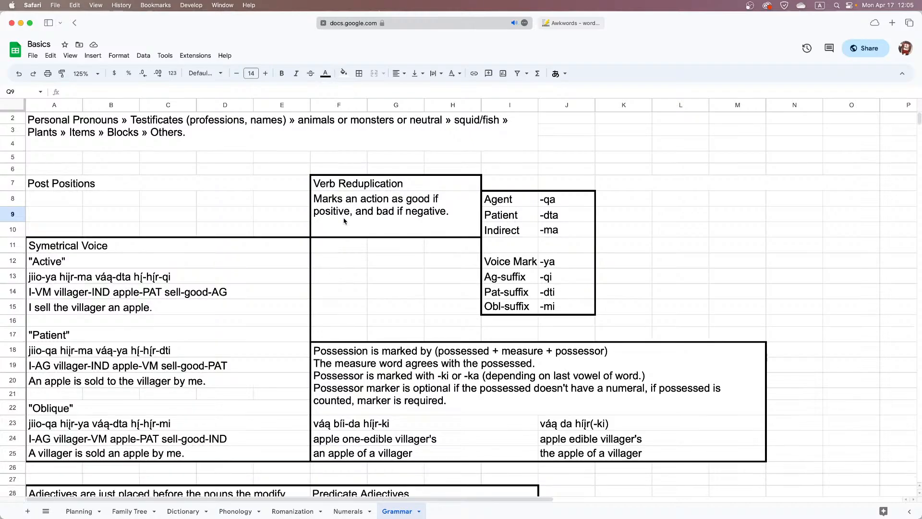
scroll(344, 221, "down", 1)
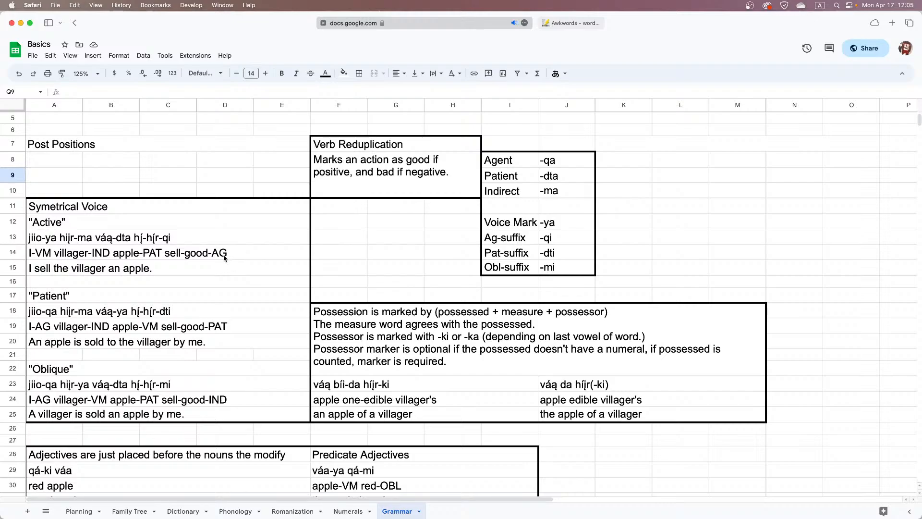
left_click(152, 312)
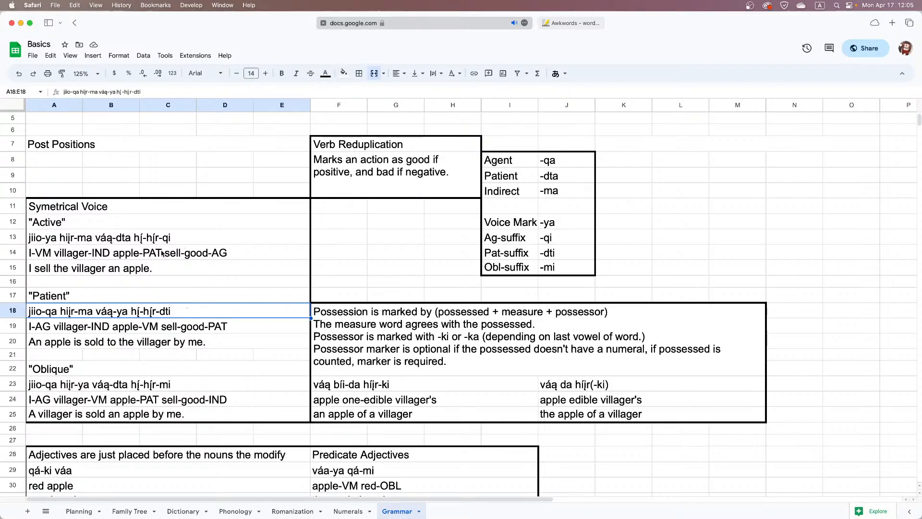
scroll(163, 252, "down", 1)
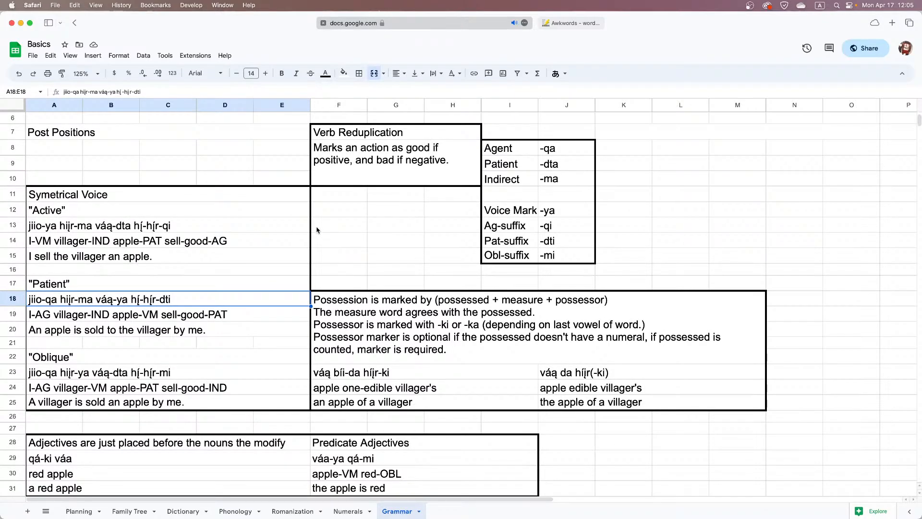
scroll(317, 230, "right", 10)
scroll(316, 230, "up", 3)
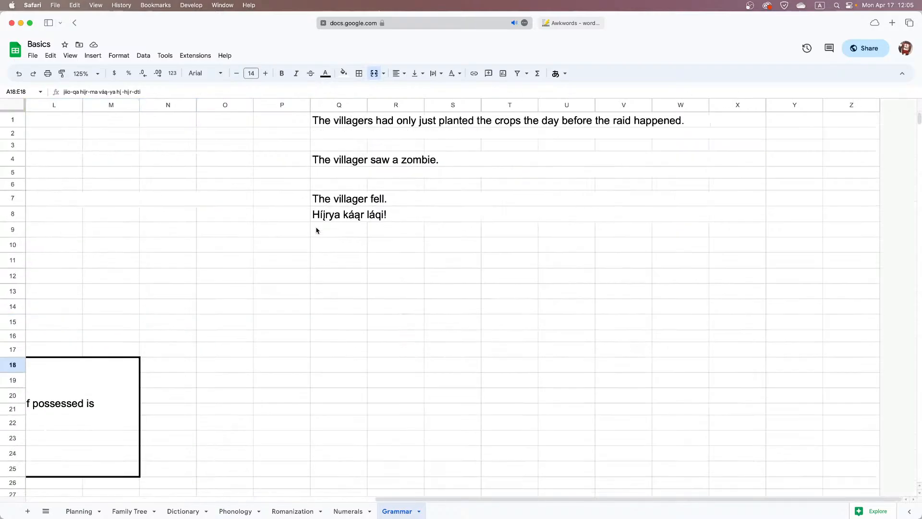
scroll(317, 230, "left", 10)
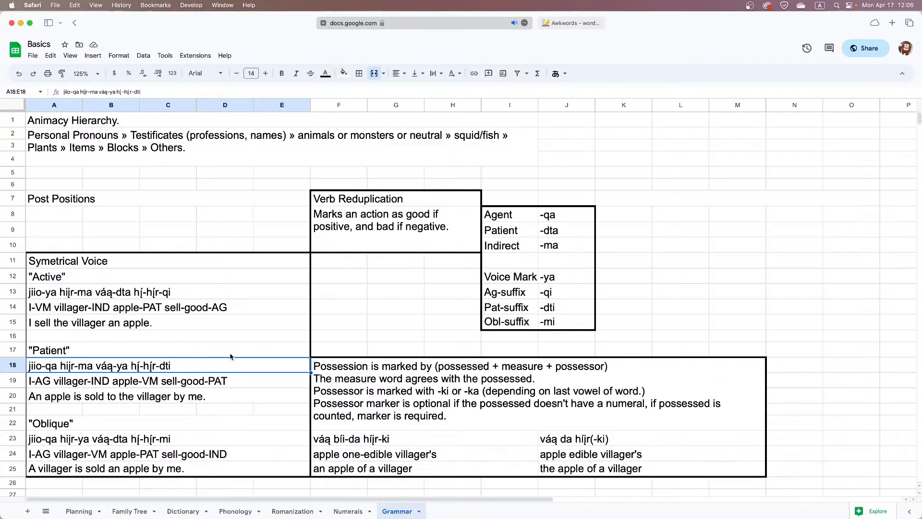
scroll(231, 356, "right", 10)
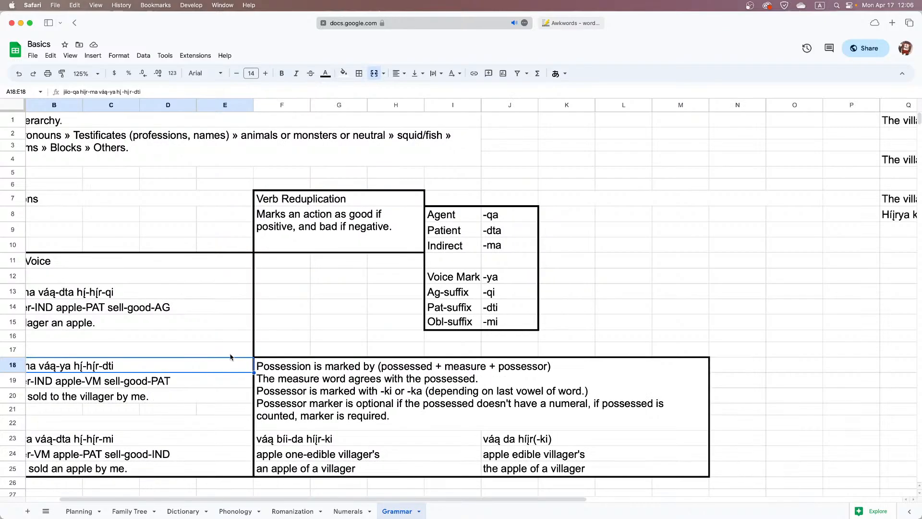
Duplicate the translation "Híįrya káąr láqi!" from Q8:X8 into the row directly beneath it, starting at Q9
left_click(396, 220)
double_click(395, 220)
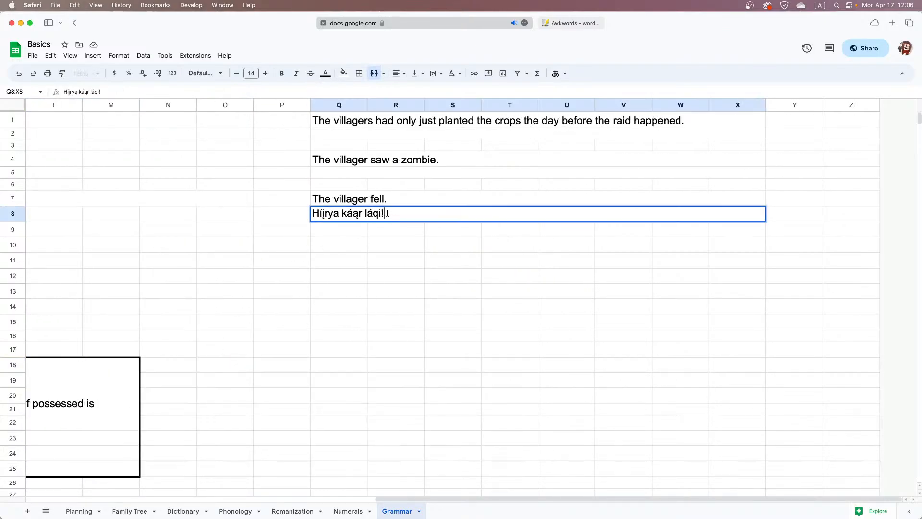
left_click(365, 237)
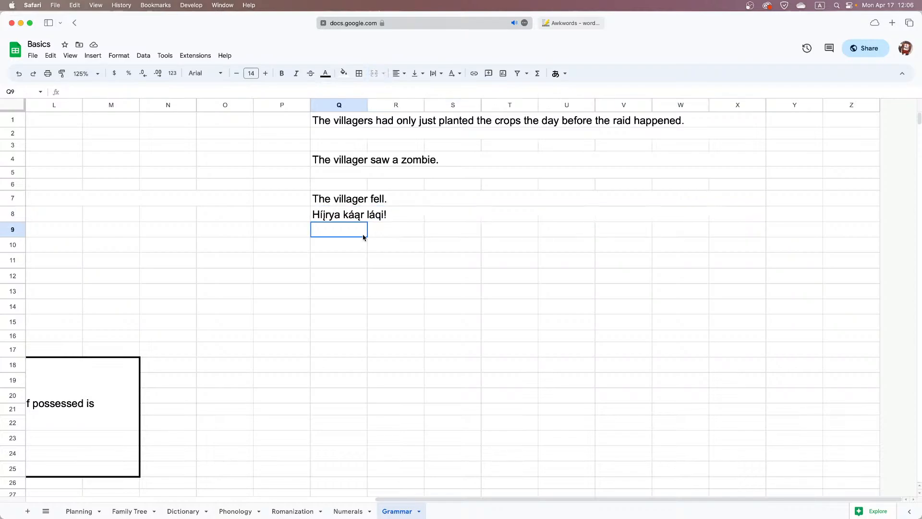
left_click(363, 218)
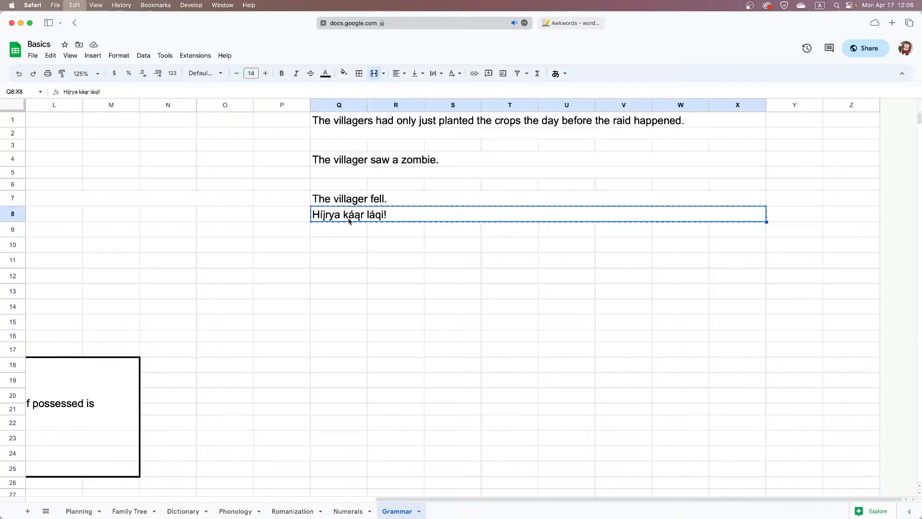
key("cmd+c")
left_click(347, 228)
key("cmd+v")
Append the note "(Intentionally fell)" to the translation in merged cell Q8:X8
double_click(433, 212)
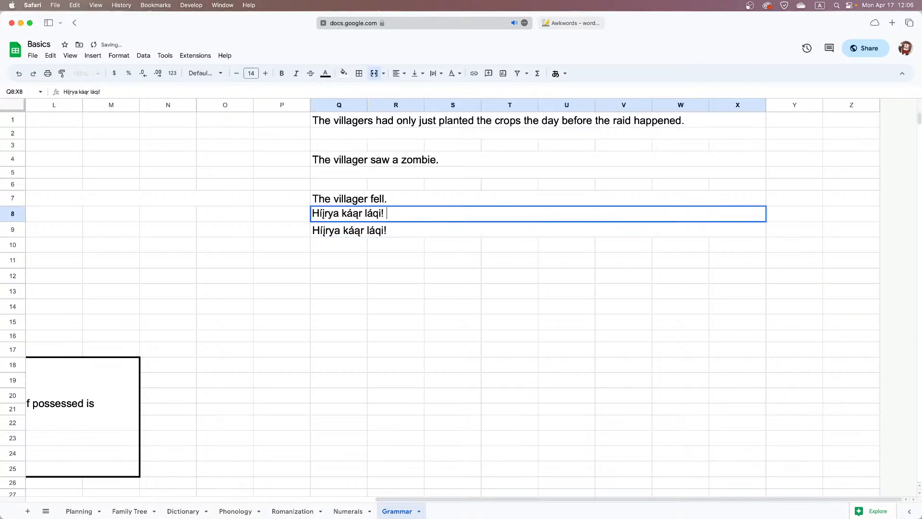
type("(Intentionally fell)")
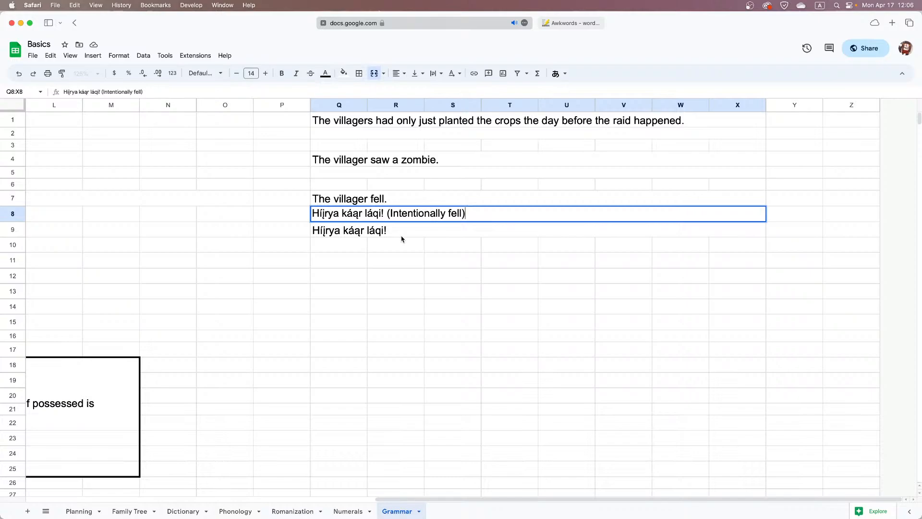
key("Return")
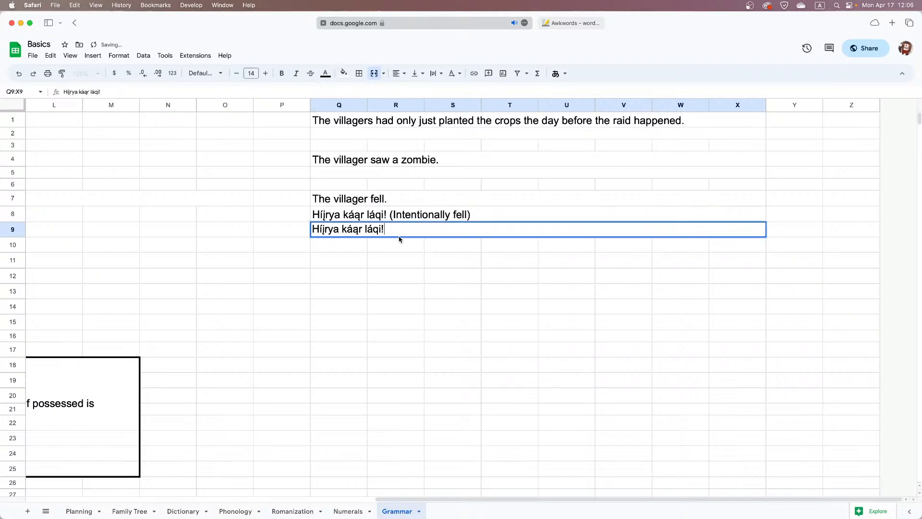
Change the verb's suffix in Q9:X9 to the patient form so the sentence reads "Híįrya káąr ládti!"
key("Return")
key("shift+Left")
key("shift+Left")
type("dti")
key("Return")
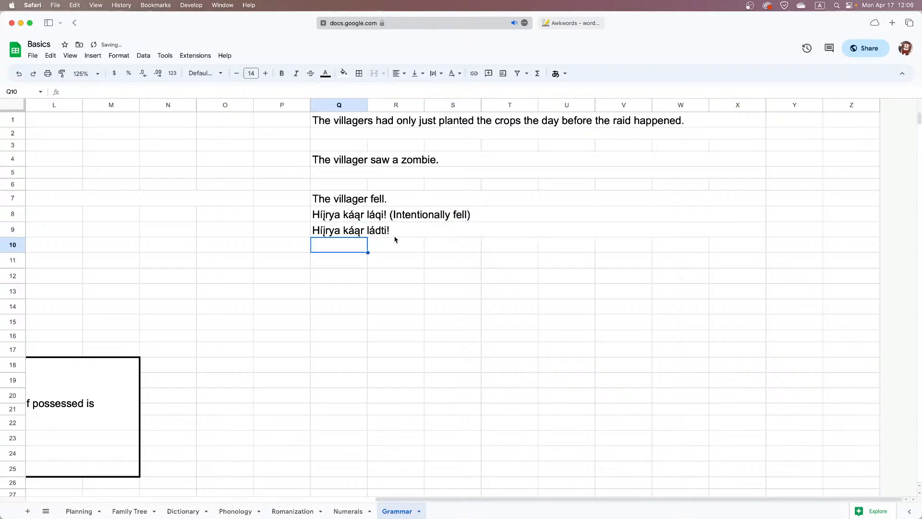
Append the note "(Unintentional fall)" to the translation in merged cell Q9:X9
scroll(395, 239, "left", 1)
scroll(395, 239, "left", 1)
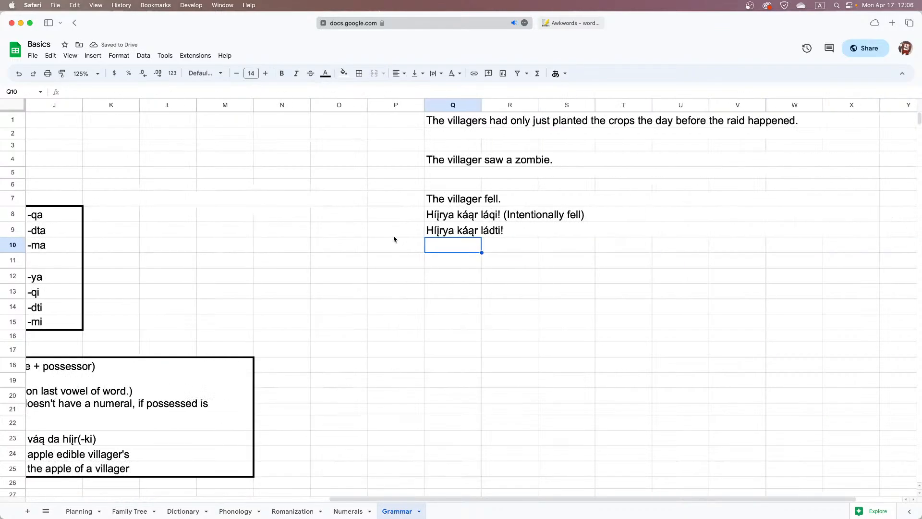
double_click(523, 230)
type("(")
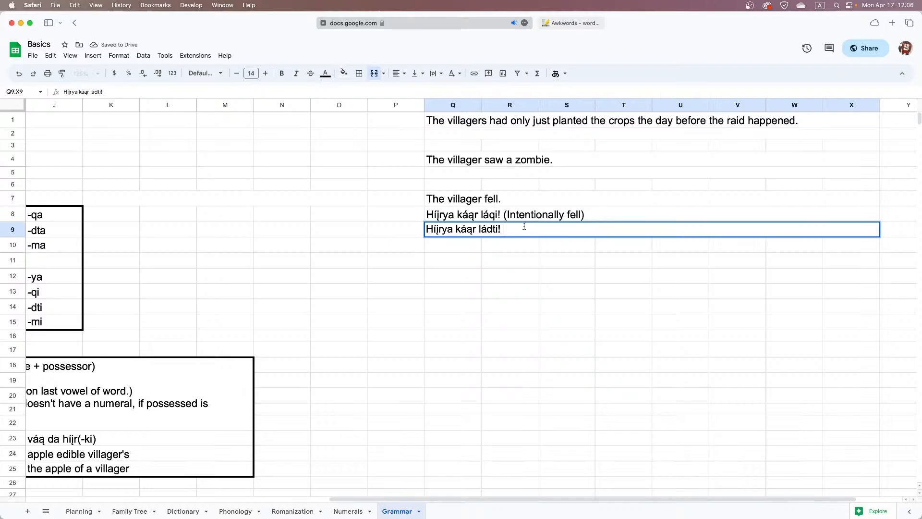
type("Unintentional fal")
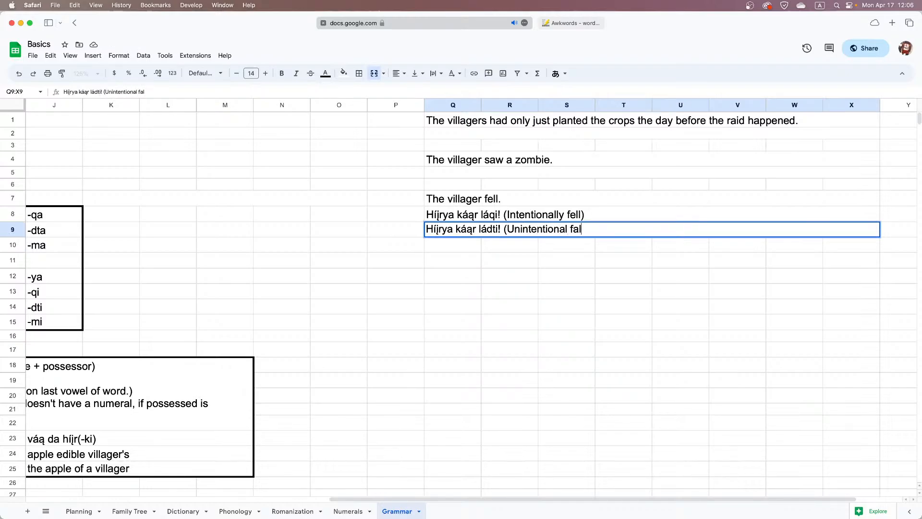
type("l)")
key("Return")
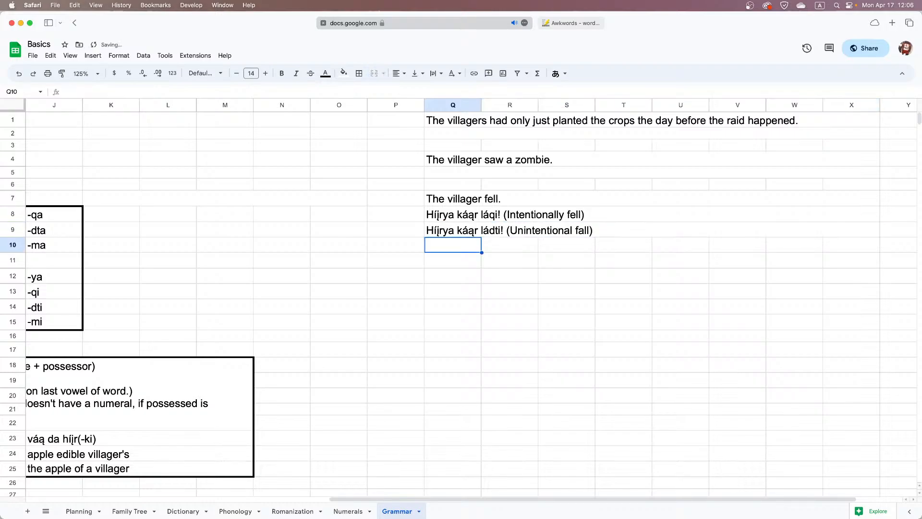
Reword the note in parentheses in Q8:X8 as "(Intentional fall)"
double_click(529, 216)
double_click(528, 213)
type("Intentional")
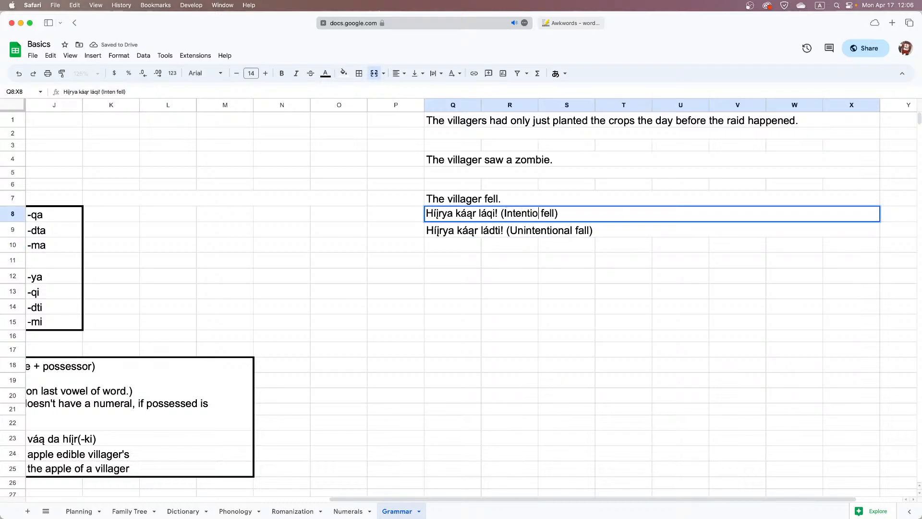
key("shift+Right")
type("a")
left_click(477, 243)
Compare the intentional and unintentional translations in rows 8 and 9 with the voice and suffix notes
scroll(477, 243, "left", 7)
scroll(477, 242, "left", 3)
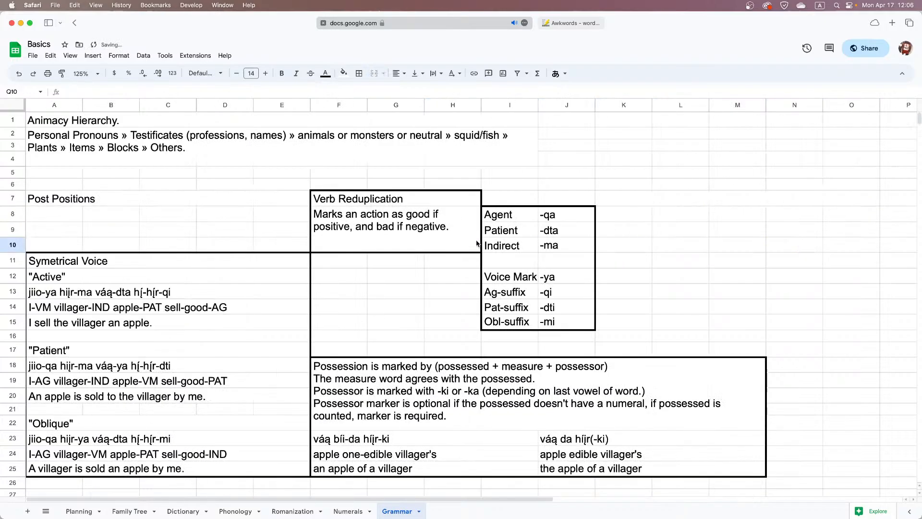
scroll(477, 244, "right", 11)
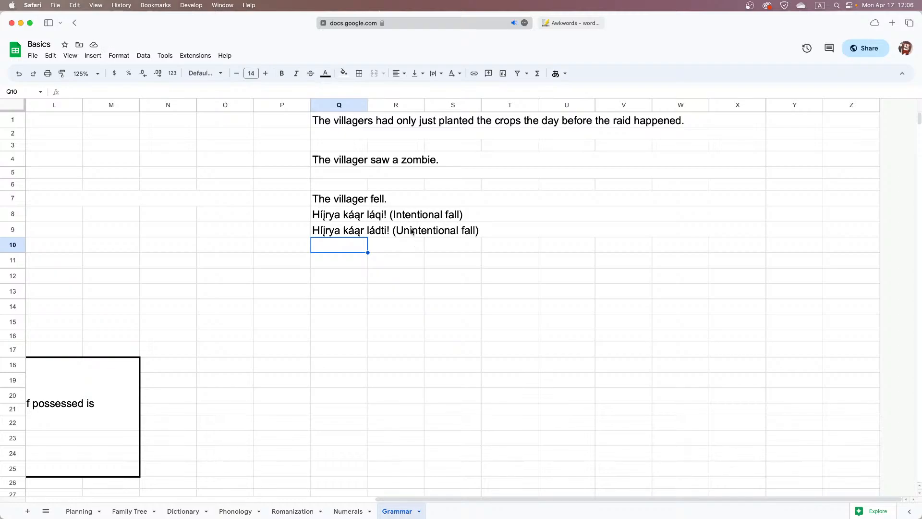
left_click(421, 232)
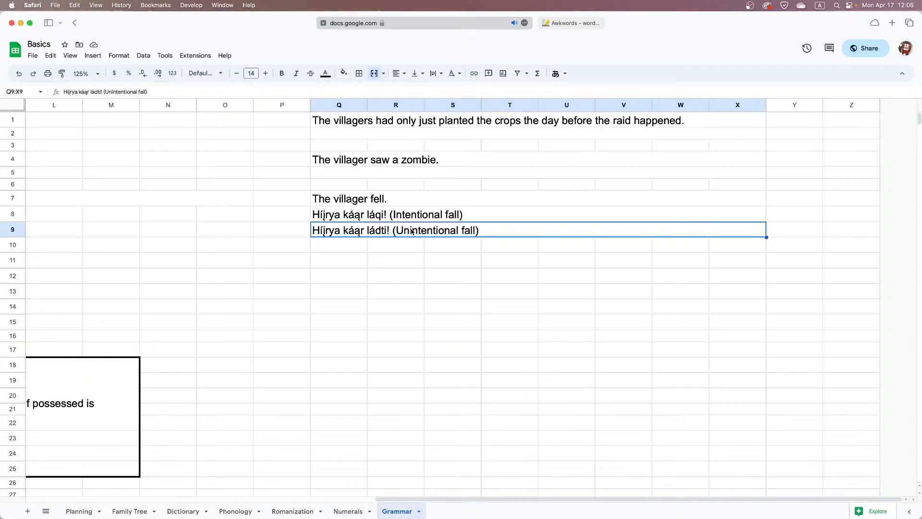
left_click(389, 242)
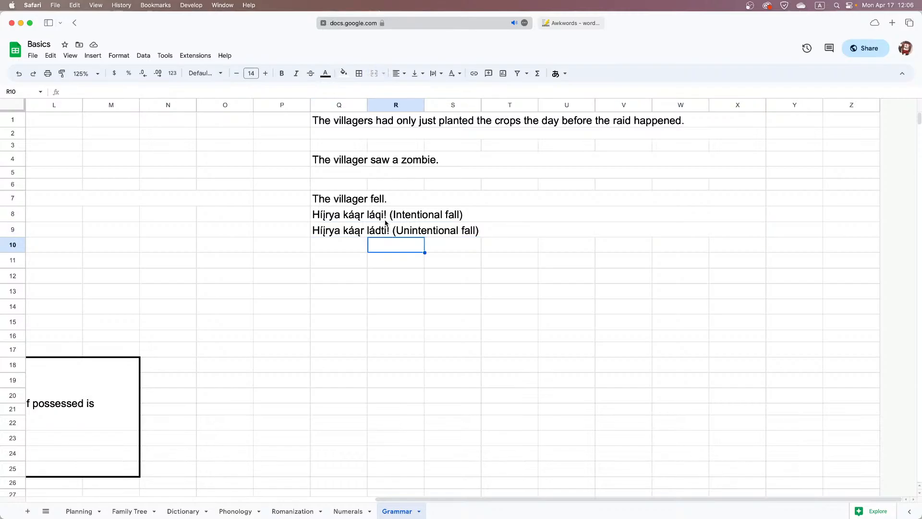
left_click(403, 212)
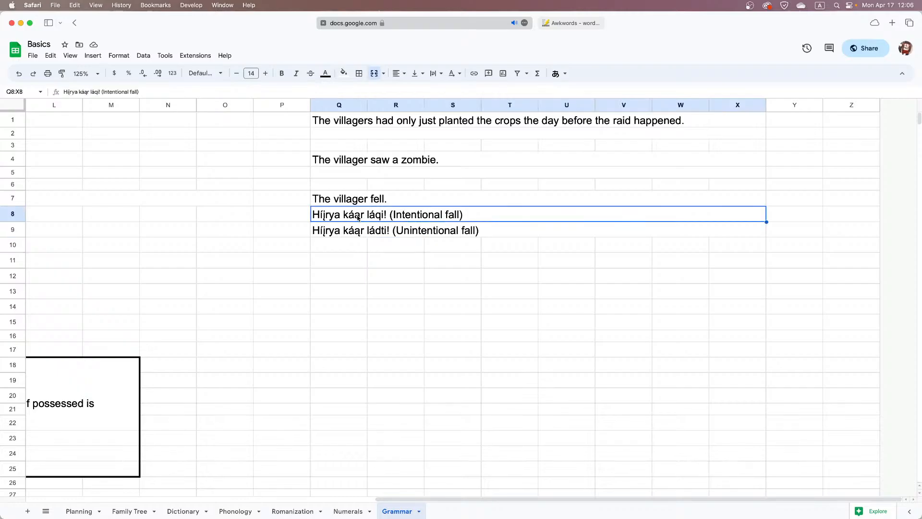
scroll(316, 217, "left", 10)
scroll(316, 217, "right", 10)
double_click(328, 215)
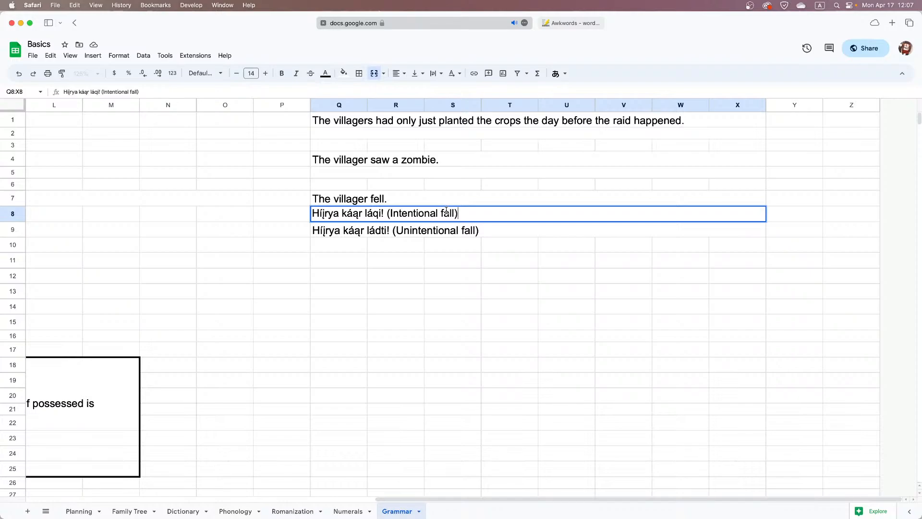
left_click(372, 229)
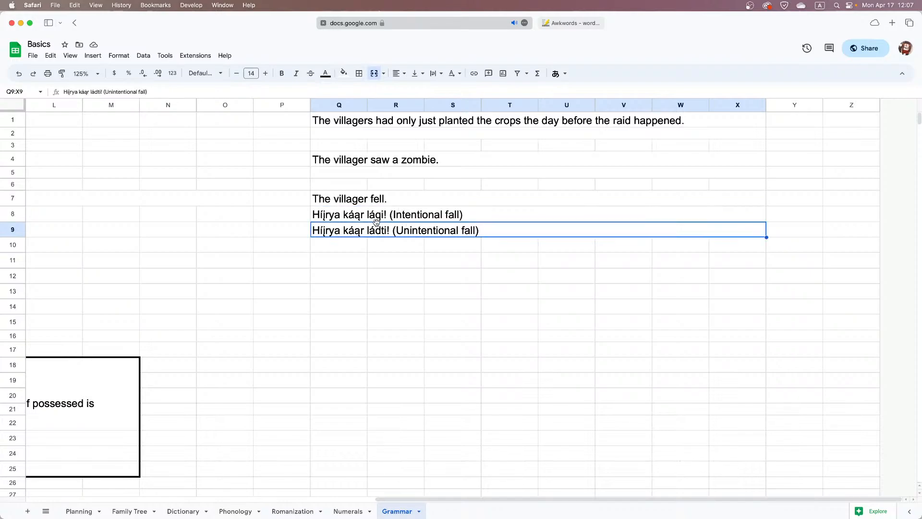
left_click(378, 218)
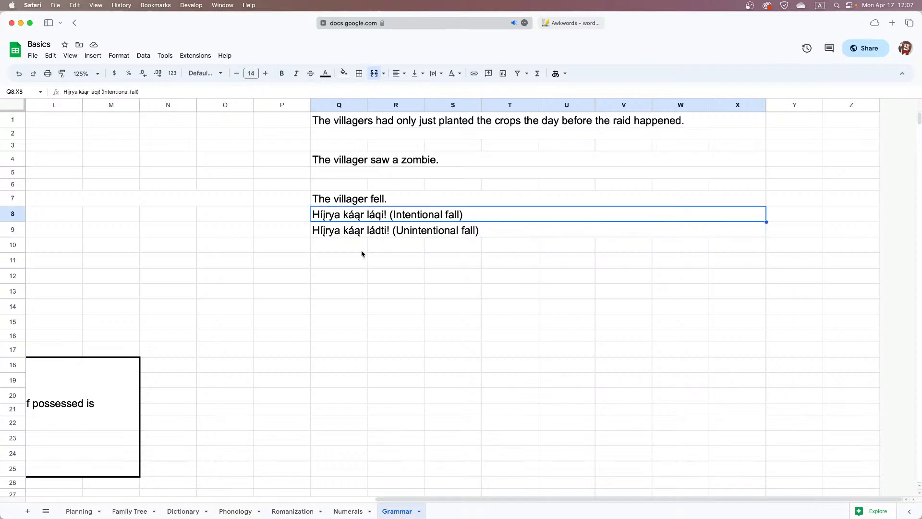
Copy the unintentional-fall translation from Q9:X9 into row 10, starting at Q10
left_click_drag(349, 246, 731, 246)
left_click(537, 236)
key("super+c")
left_click(364, 245)
key("super+v")
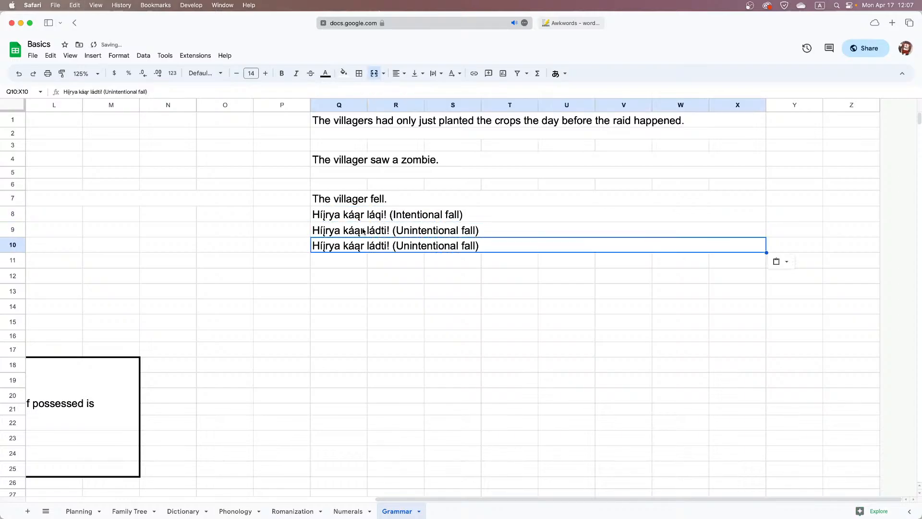
Replace the sentence in Q9:X9 with the beginning of an interlinear gloss, "villager-"
left_click(363, 231)
double_click(367, 230)
key("BackSpace")
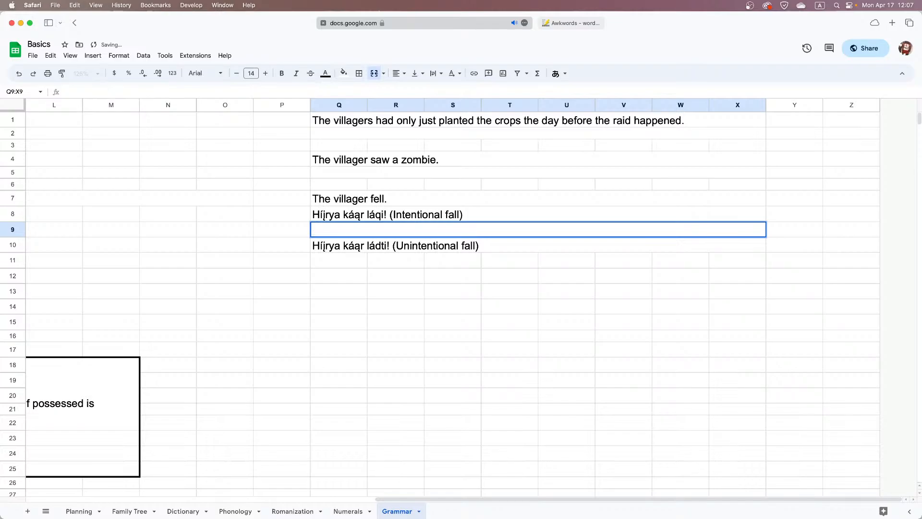
type("villager-AG")
key("BackSpace")
key("BackSpace")
left_click(330, 241)
Check the voice and suffix notes, and extend the gloss in Q9:X9 to "villager-VM fall"
scroll(330, 241, "down", 3)
scroll(330, 241, "left", 10)
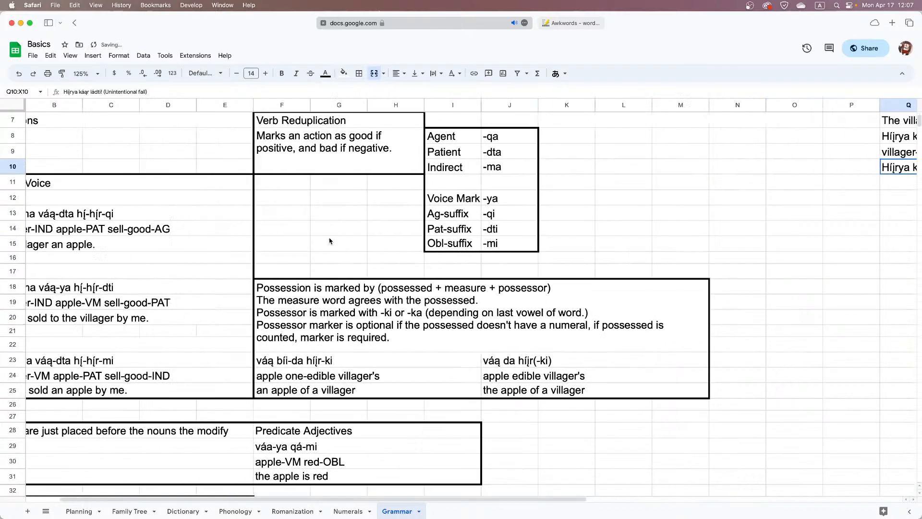
scroll(330, 241, "down", 3)
scroll(330, 241, "up", 5)
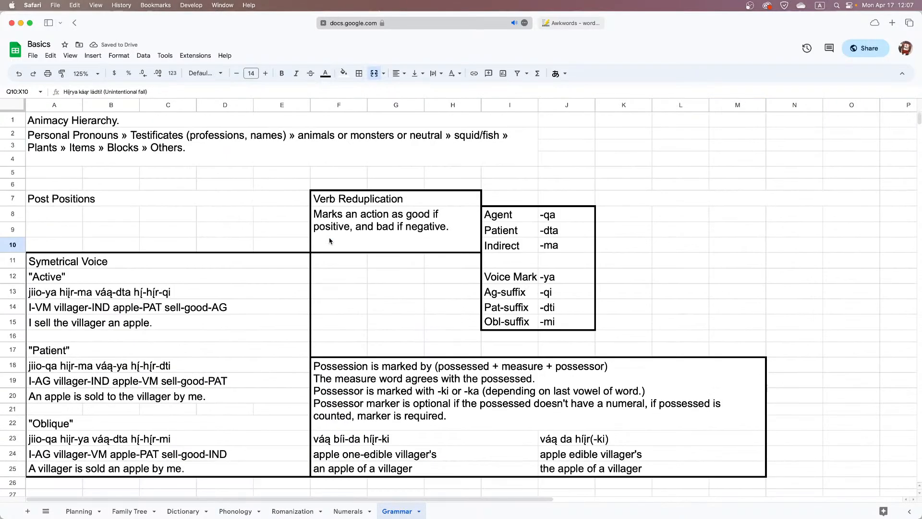
scroll(329, 240, "right", 10)
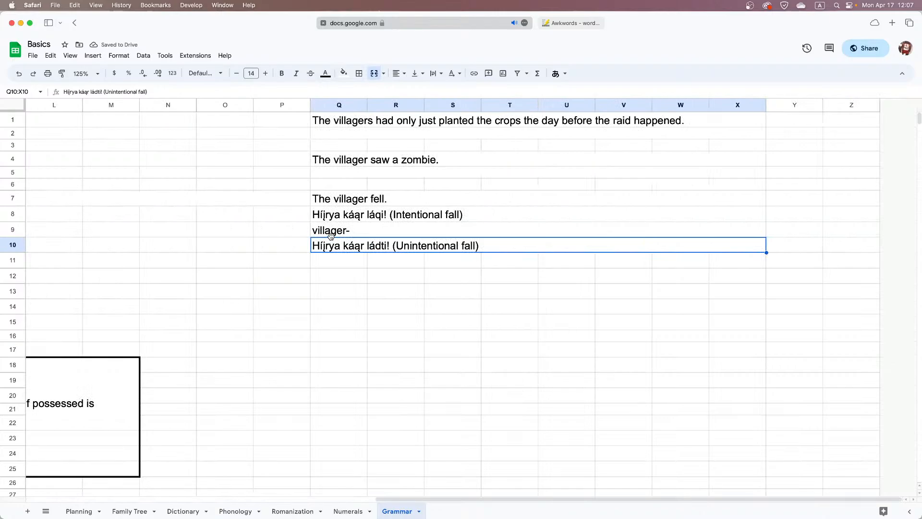
left_click(359, 230)
double_click(359, 231)
type("VM")
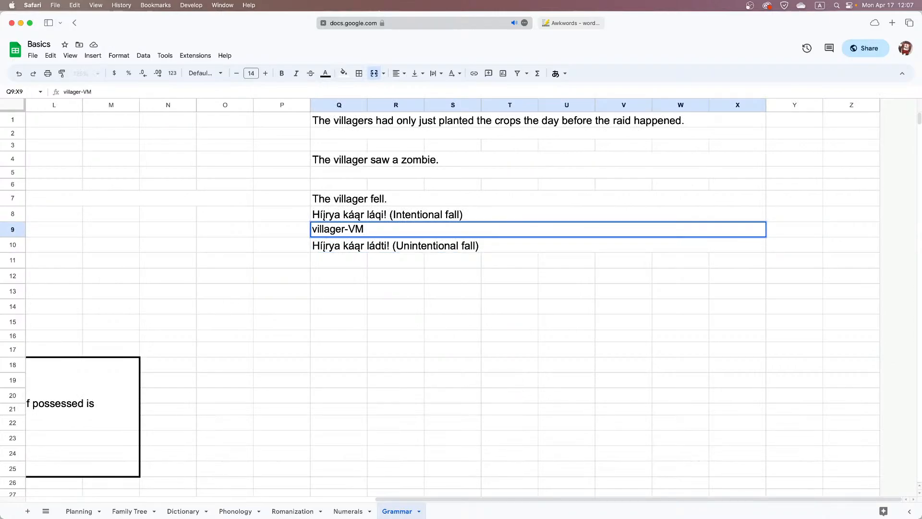
type(" fall")
left_click(315, 261)
Consult the perfective example in G41:K43 and complete the gloss in Q9:X9 as "villager-VM fall be-AG."
scroll(316, 261, "down", 10)
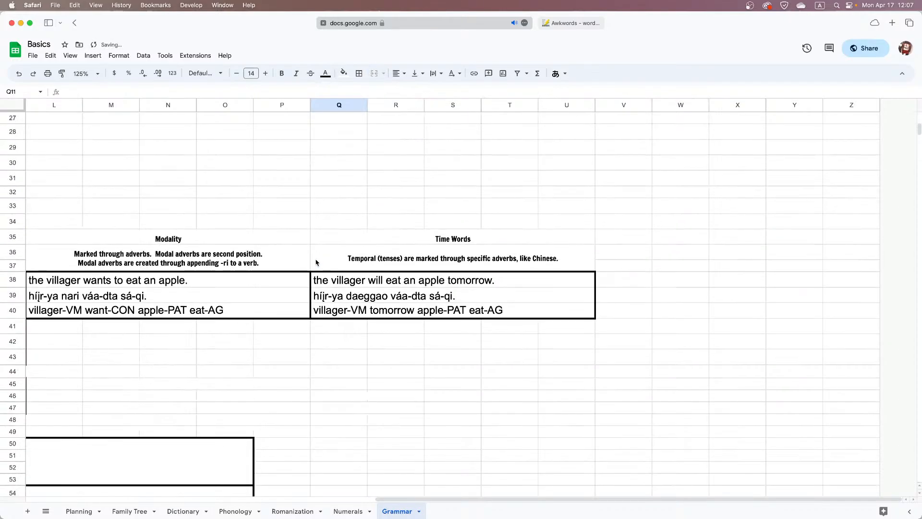
scroll(316, 262, "left", 10)
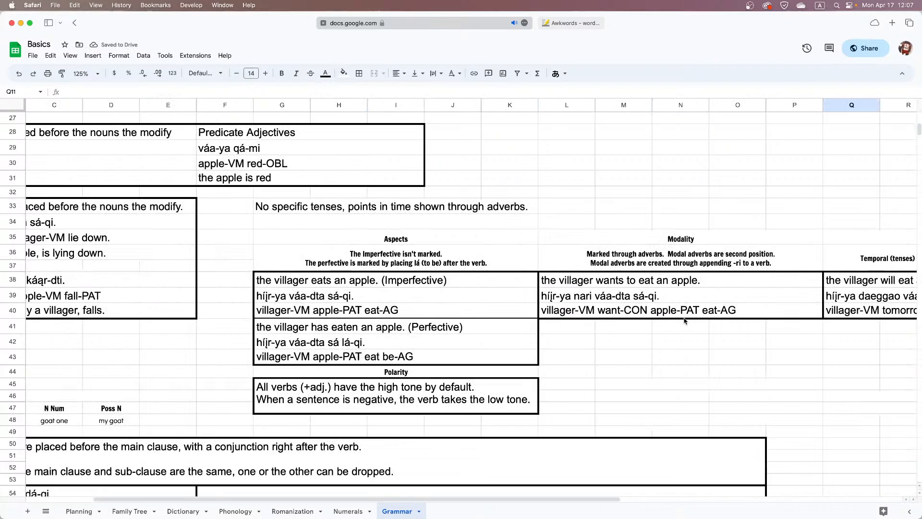
left_click(398, 356)
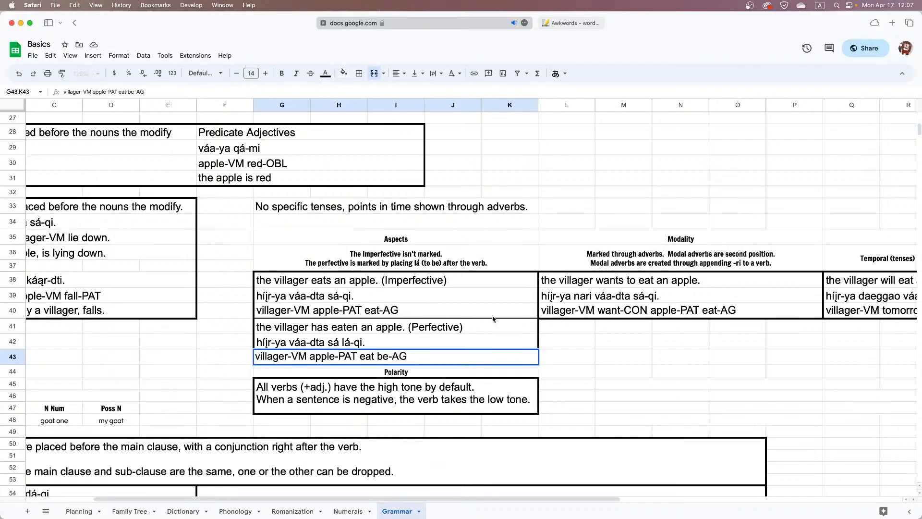
left_click(512, 308)
scroll(512, 307, "up", 10)
scroll(512, 308, "right", 5)
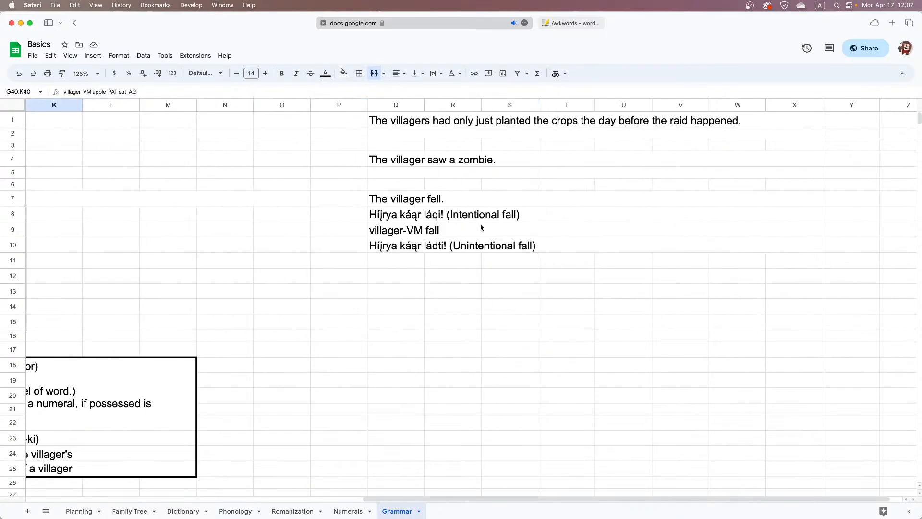
left_click(475, 228)
double_click(475, 228)
type("be-")
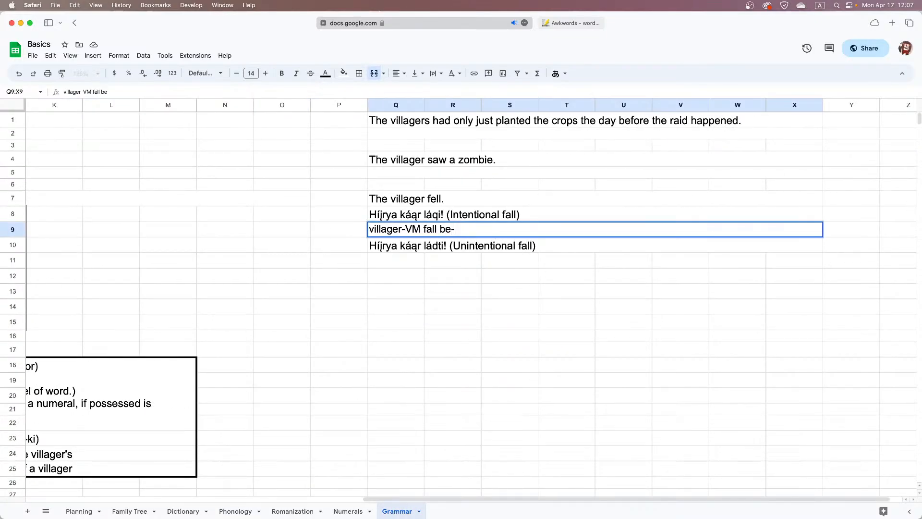
type("AG.")
key("Return")
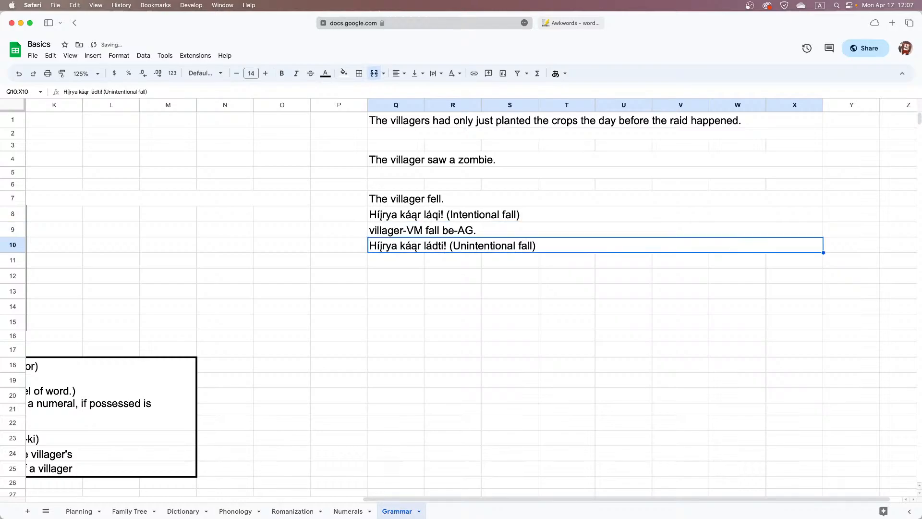
key("Return")
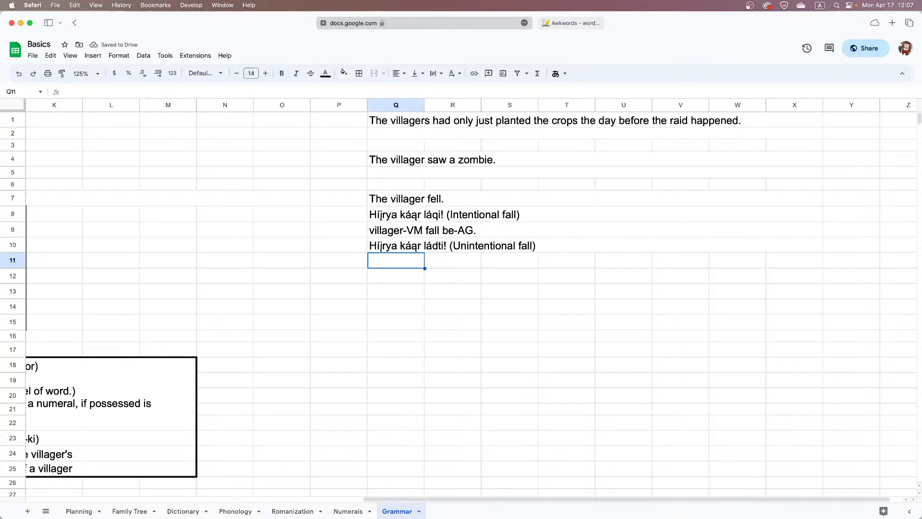
Review the grammar notes on voice, adjectives, relative clauses, aspects and polarity against the fall translations
left_click(494, 195)
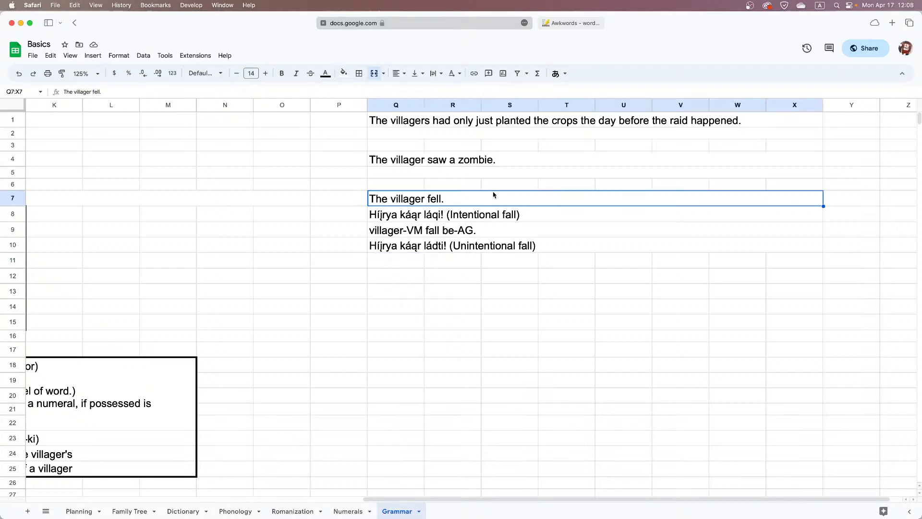
scroll(490, 197, "down", 8)
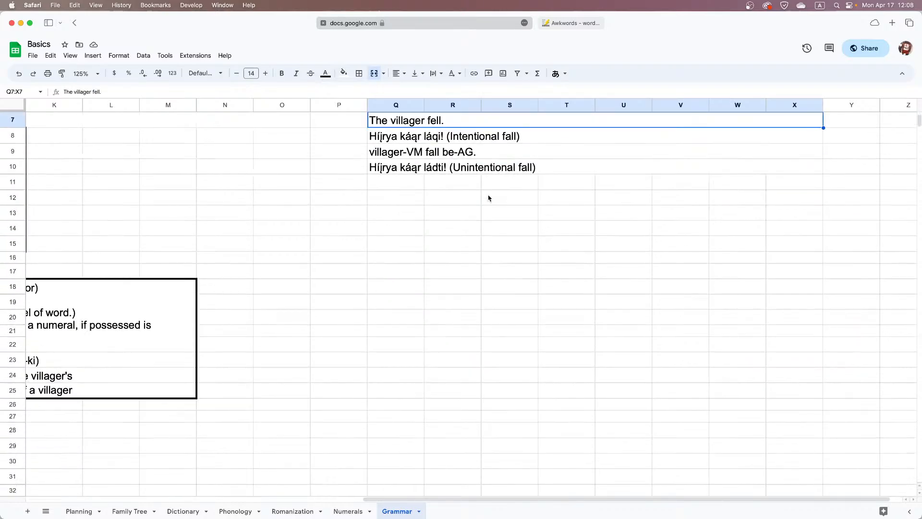
scroll(488, 198, "left", 10)
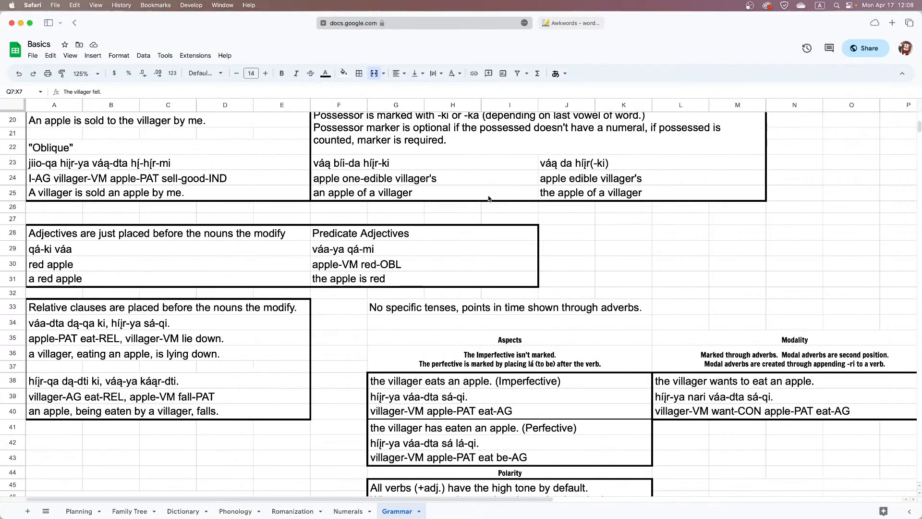
scroll(488, 198, "down", 1)
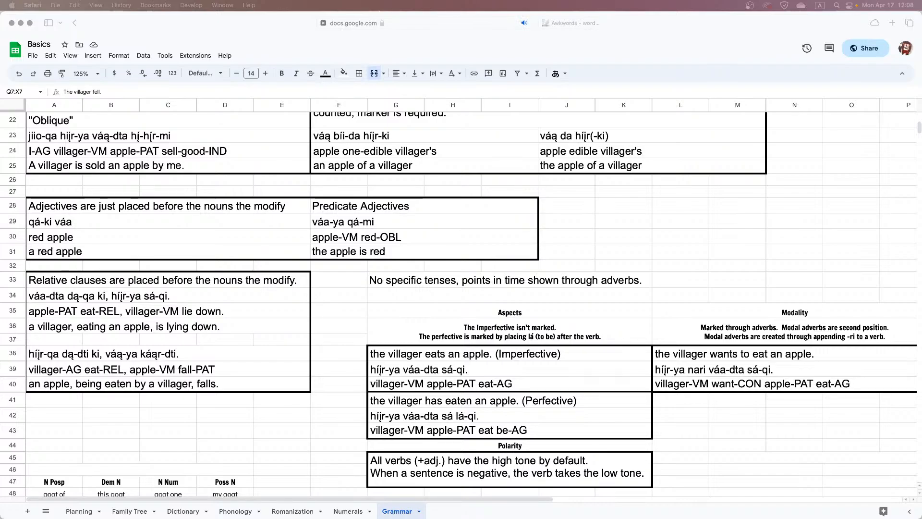
left_click(527, 265)
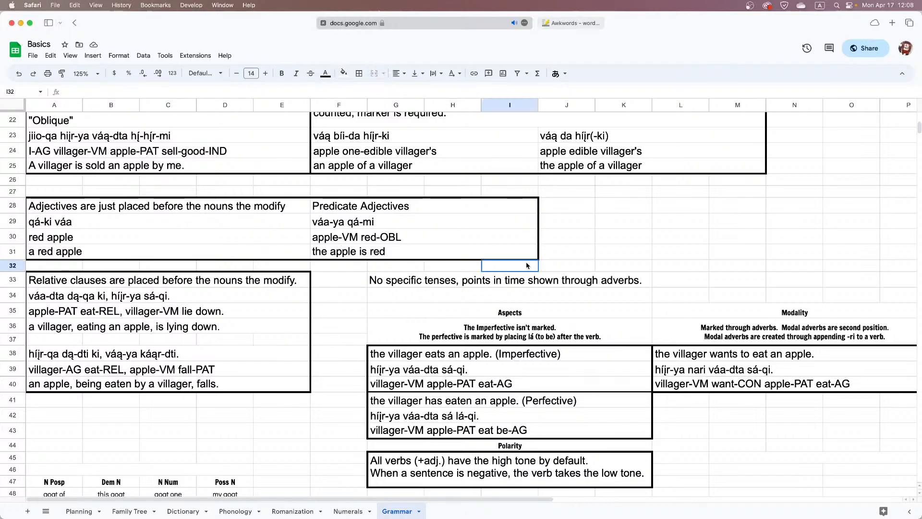
scroll(524, 265, "up", 10)
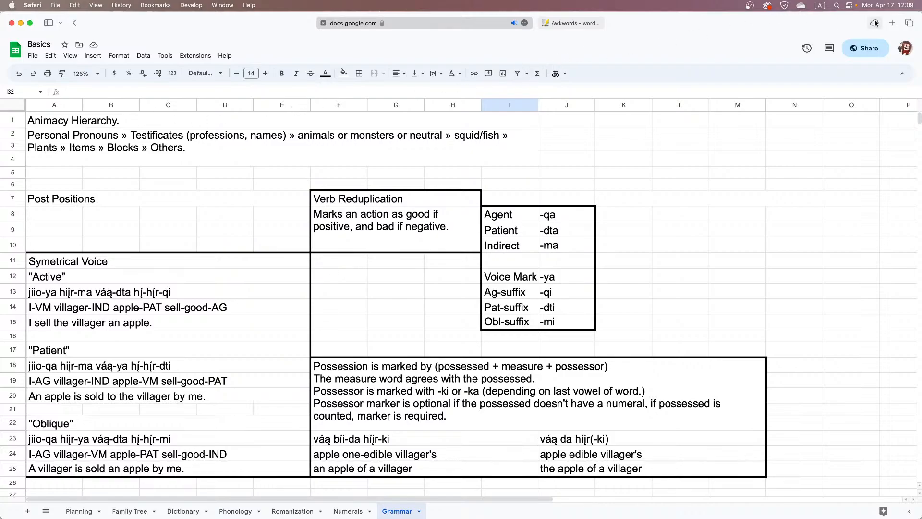
Move the Awkwords browser tab ahead of the Basics spreadsheet tab and return to the example sentences
left_click_drag(574, 23, 365, 24)
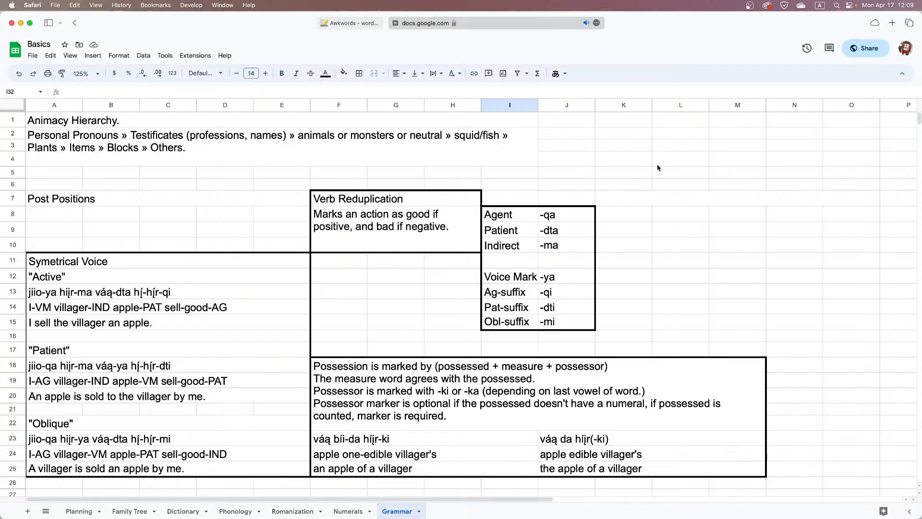
scroll(658, 168, "right", 10)
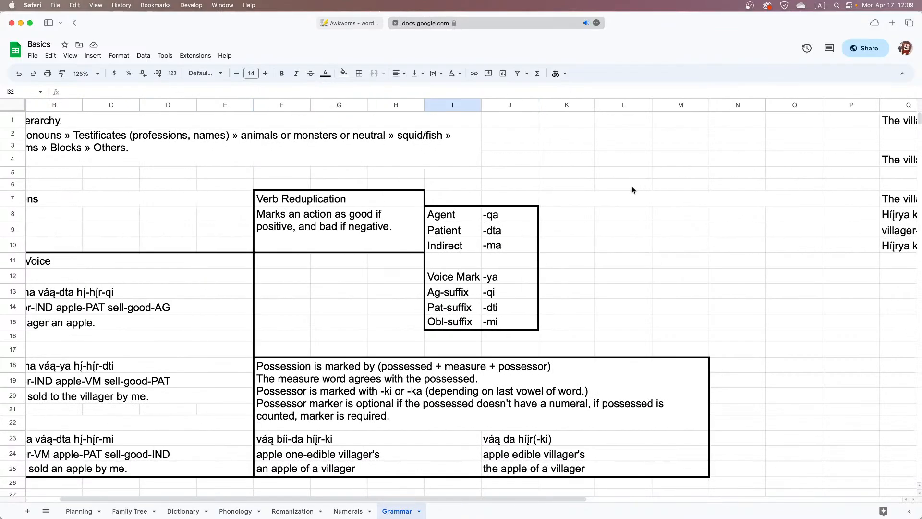
scroll(631, 192, "right", 2)
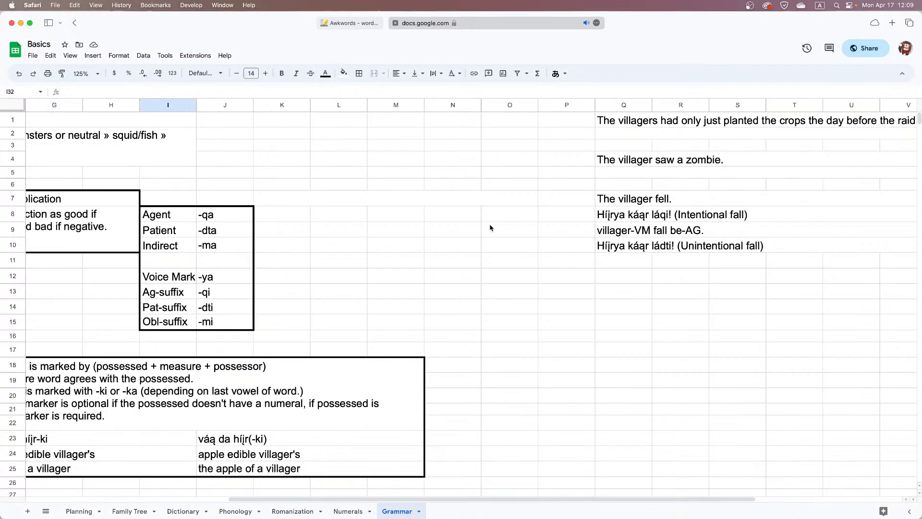
left_click(417, 234)
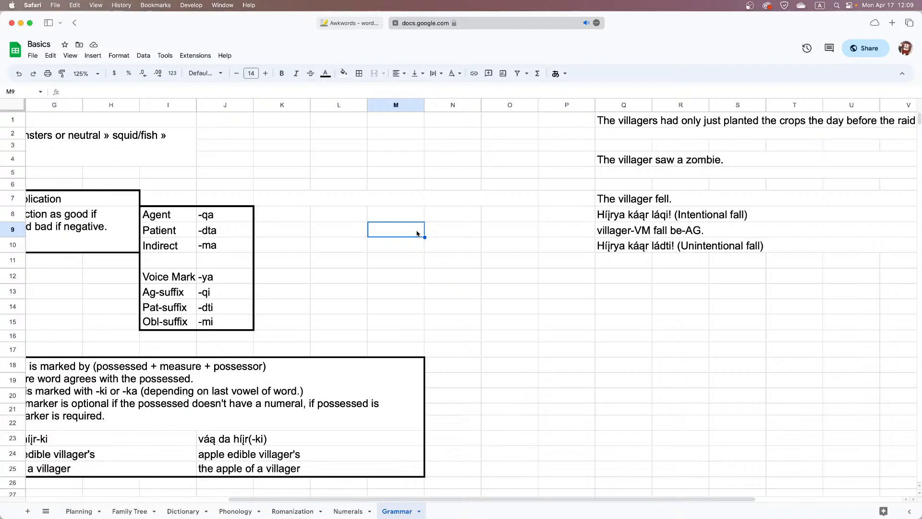
Search the web for "aktionsart" in a new browser tab and open the Wikipedia article on lexical aspect
left_click(891, 23)
type("ak")
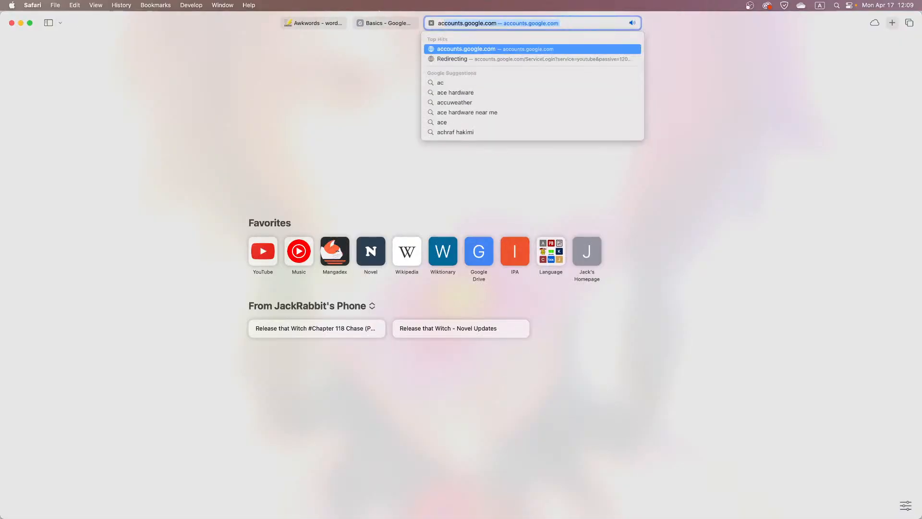
type("tionsart")
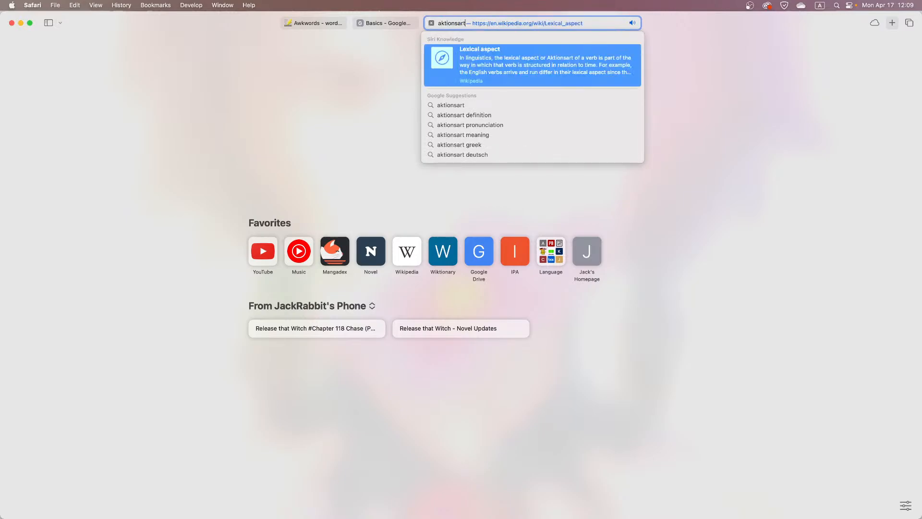
key("Return")
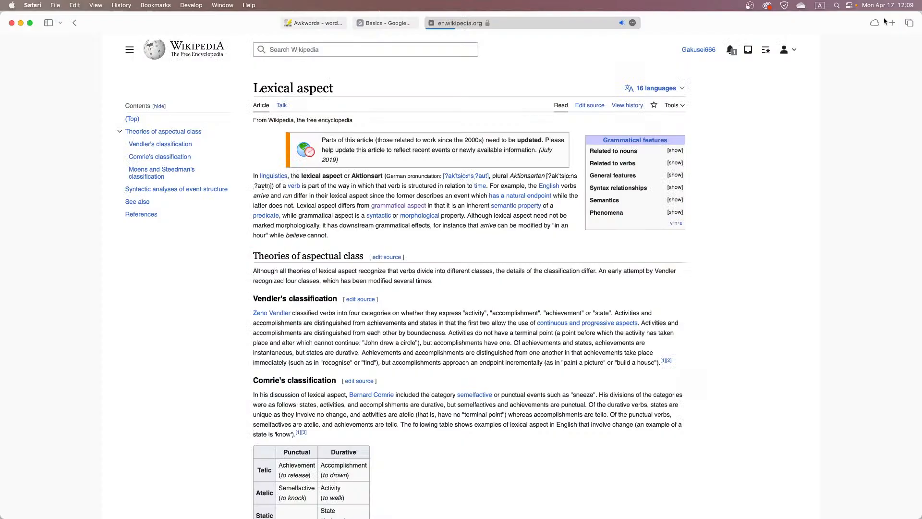
Examine the Vendler, Comrie and Moens and Steedman classifications, especially the punctual, durative, telic and atelic categories
scroll(918, 133, "down", 5)
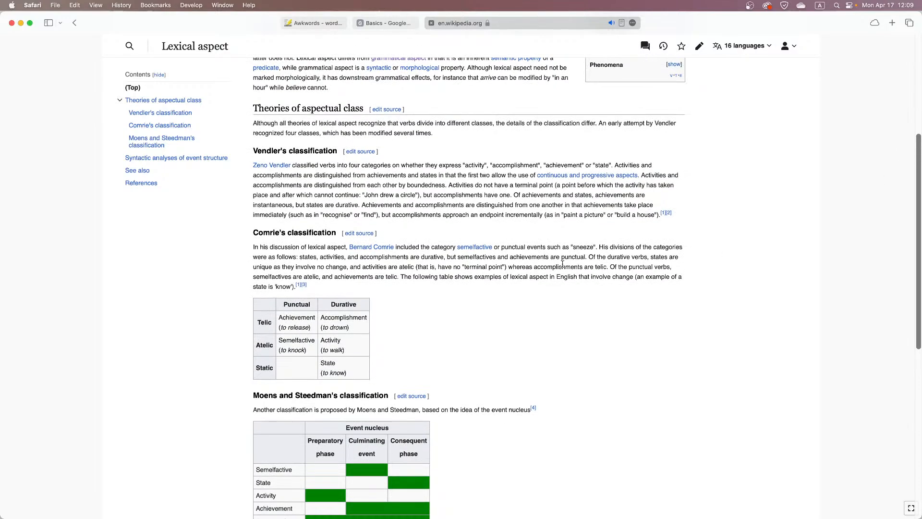
scroll(617, 266, "down", 2)
scroll(557, 267, "down", 1)
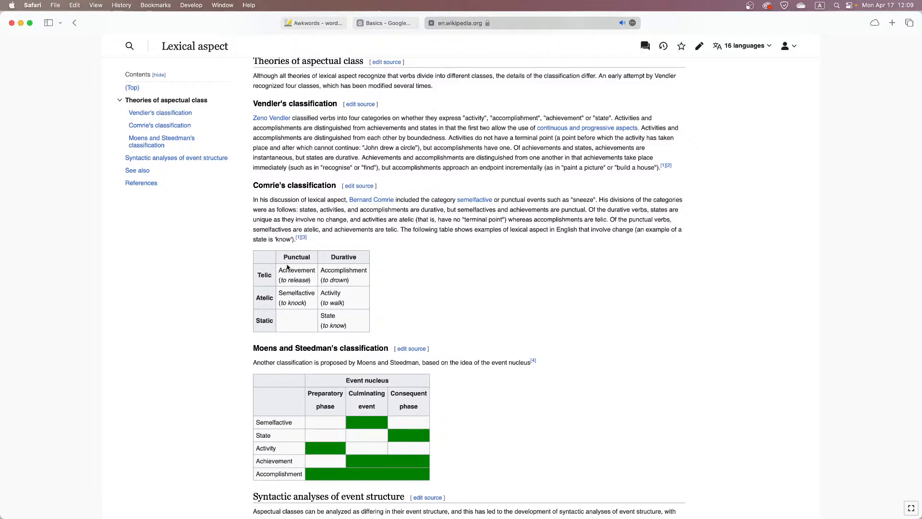
left_click_drag(286, 258, 304, 257)
left_click(310, 257)
scroll(367, 165, "down", 5)
scroll(368, 165, "down", 5)
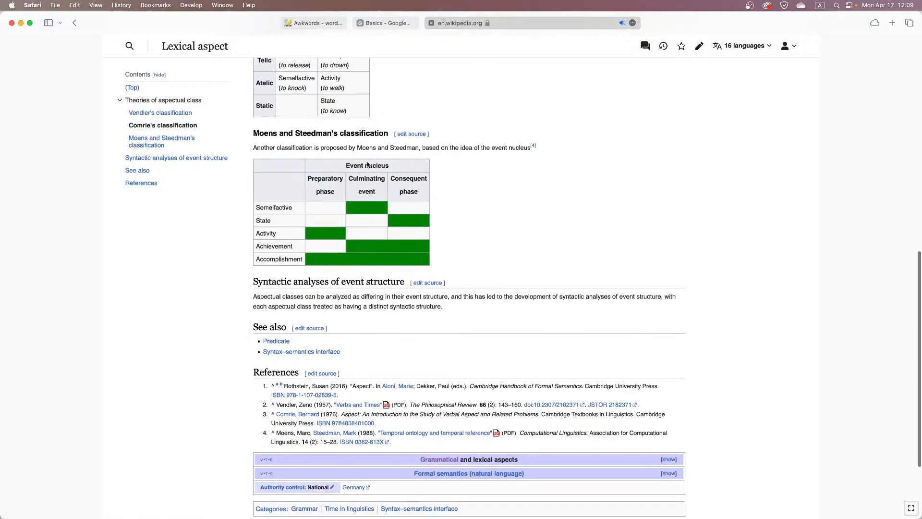
scroll(366, 162, "up", 10)
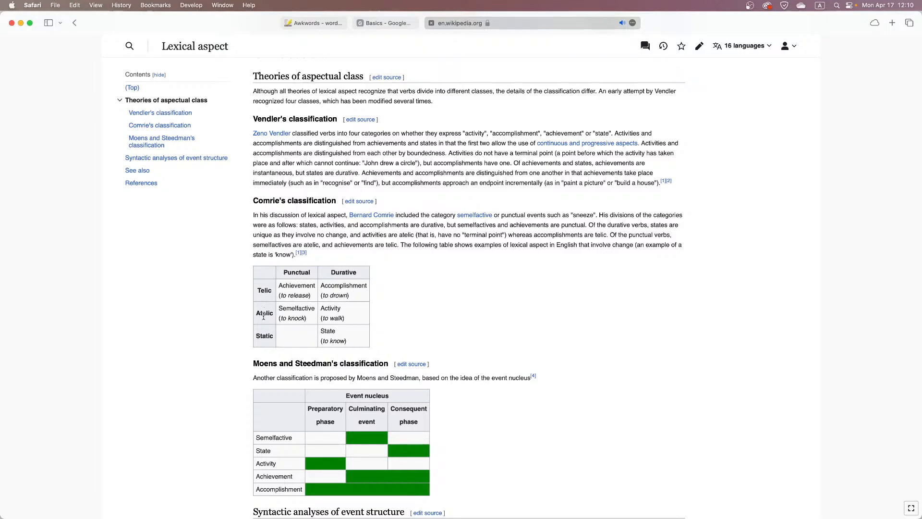
left_click_drag(264, 317, 267, 317)
left_click(306, 275)
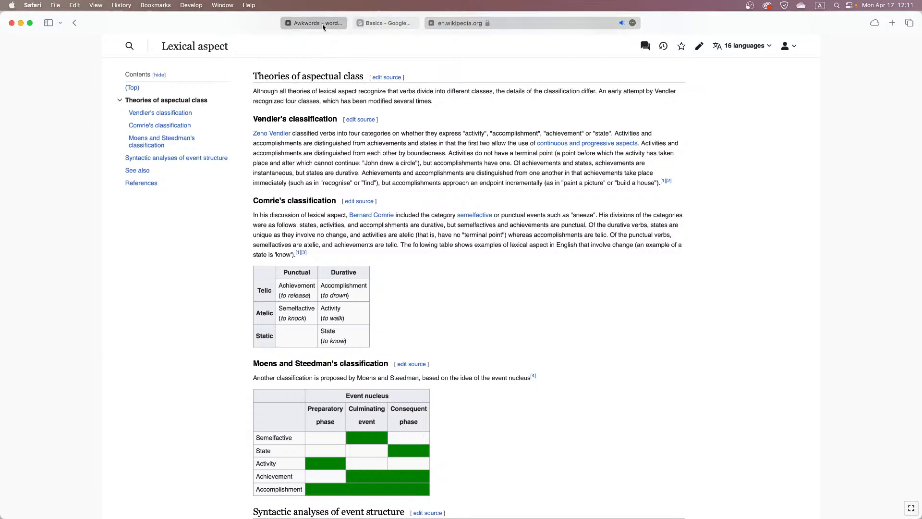
Switch back to the Basics spreadsheet and examine the Aspects, Modality, Polarity and Time Words sections of the Grammar sheet
left_click(382, 24)
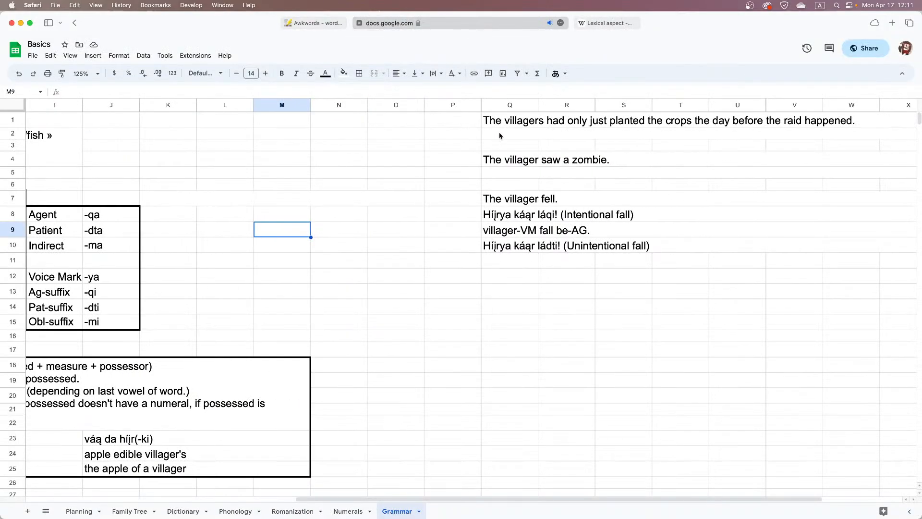
scroll(330, 176, "down", 10)
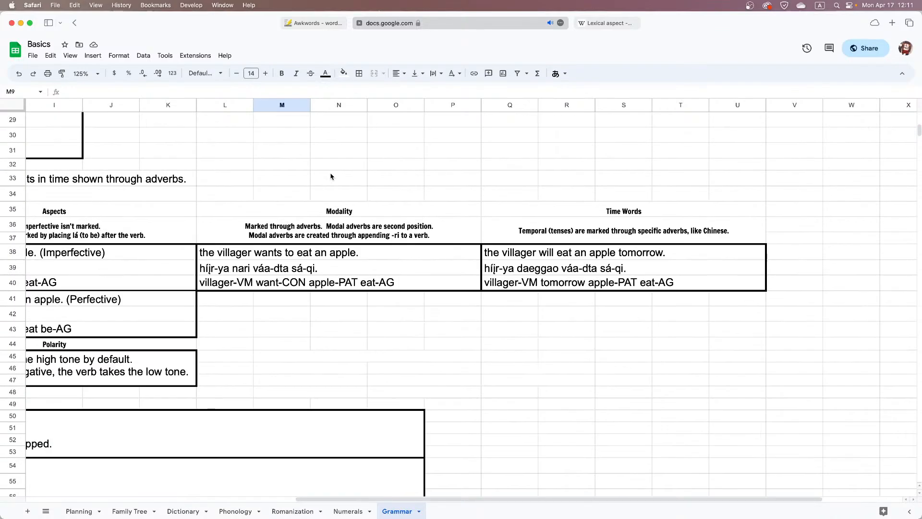
scroll(330, 177, "left", 3)
scroll(330, 177, "left", 4)
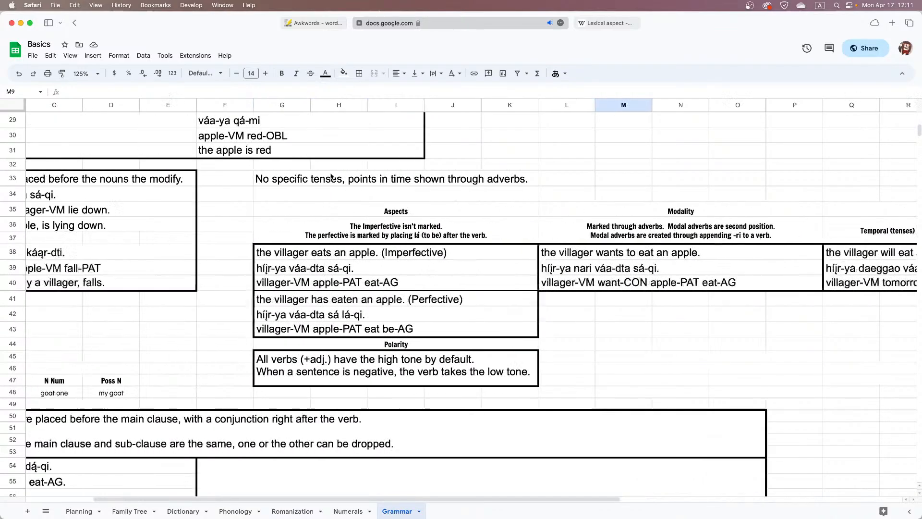
scroll(331, 176, "right", 10)
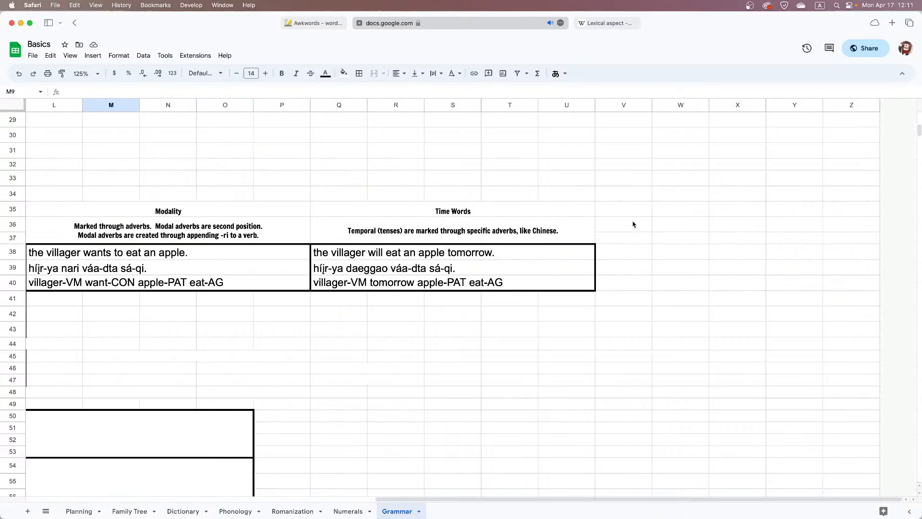
scroll(378, 290, "down", 1)
scroll(377, 289, "left", 2)
scroll(378, 289, "left", 5)
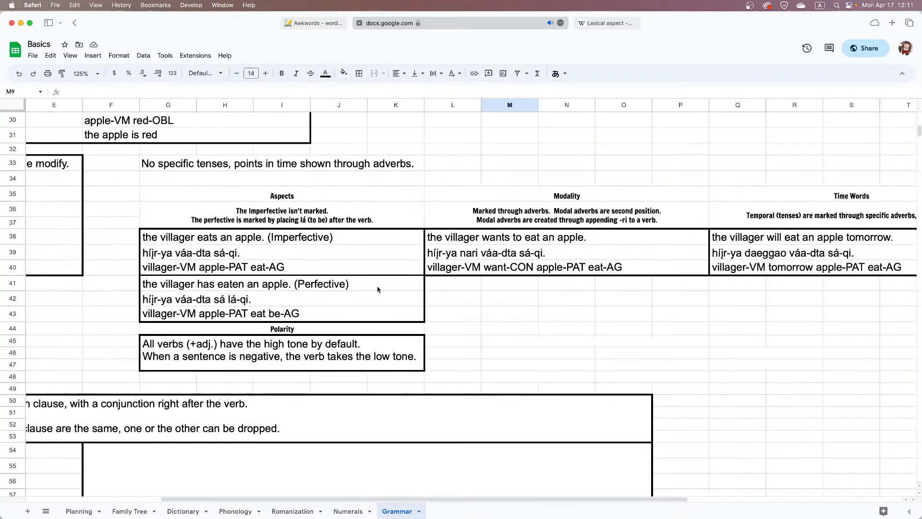
scroll(454, 294, "right", 3)
left_click(351, 304)
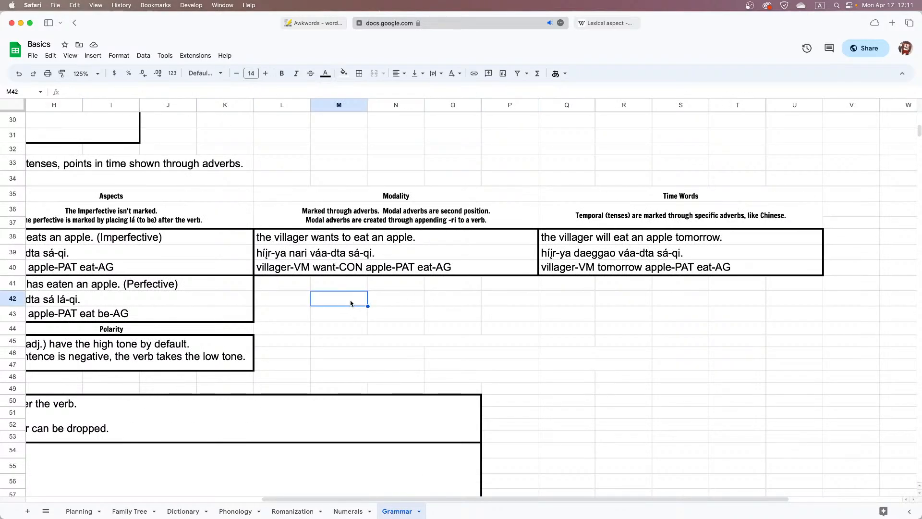
Merge cells M41:N41 below the Modality examples, reuse the Modality heading's formatting there, and enter the heading "Lexical Aspect"
left_click_drag(358, 287, 404, 286)
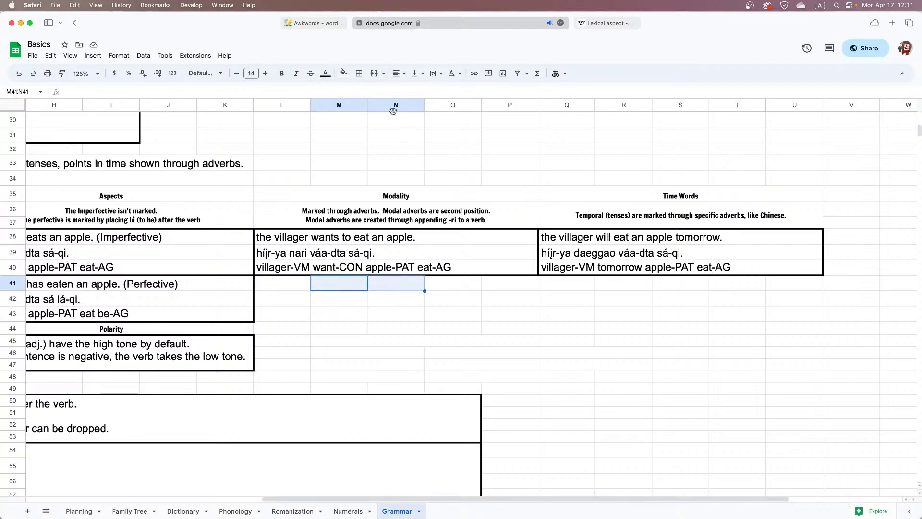
left_click(372, 75)
left_click(372, 194)
key("super+c")
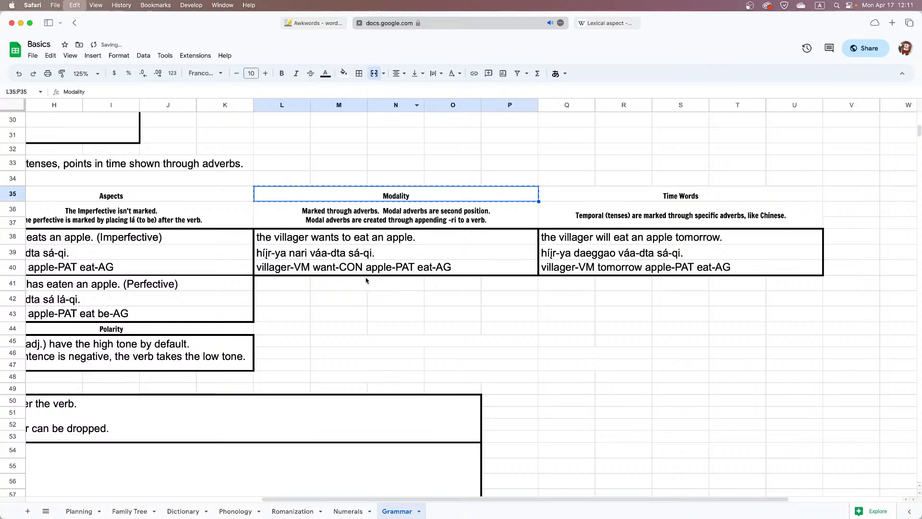
left_click(367, 280)
key("super+v")
type("L")
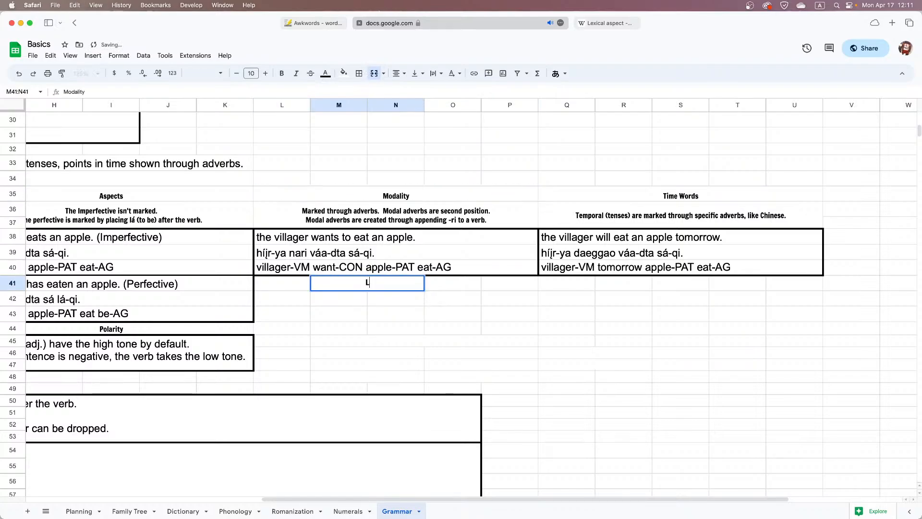
type("exical Aspect")
key("Return")
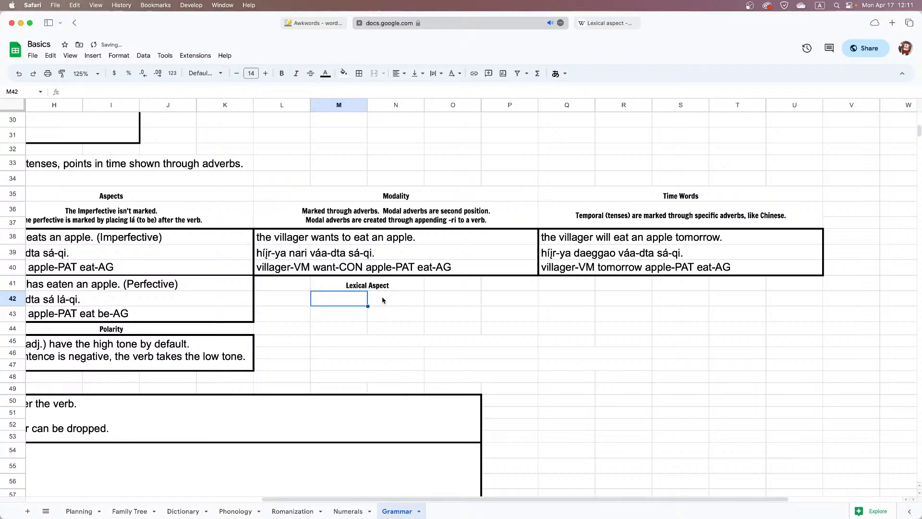
left_click(603, 23)
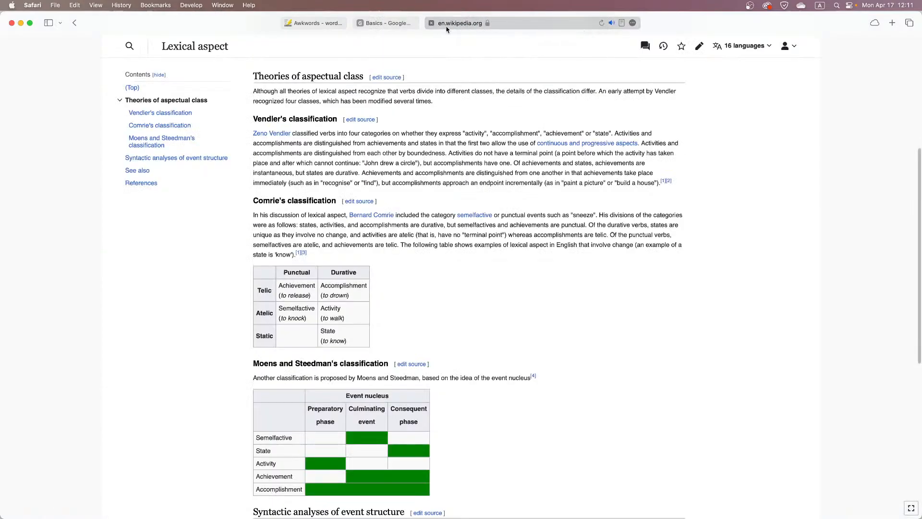
left_click(403, 24)
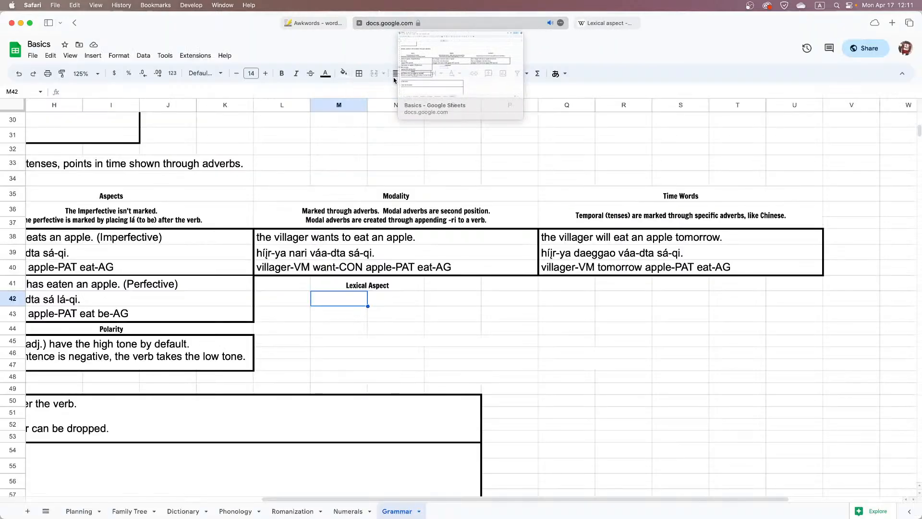
type("A")
key("BackSpace")
type("a")
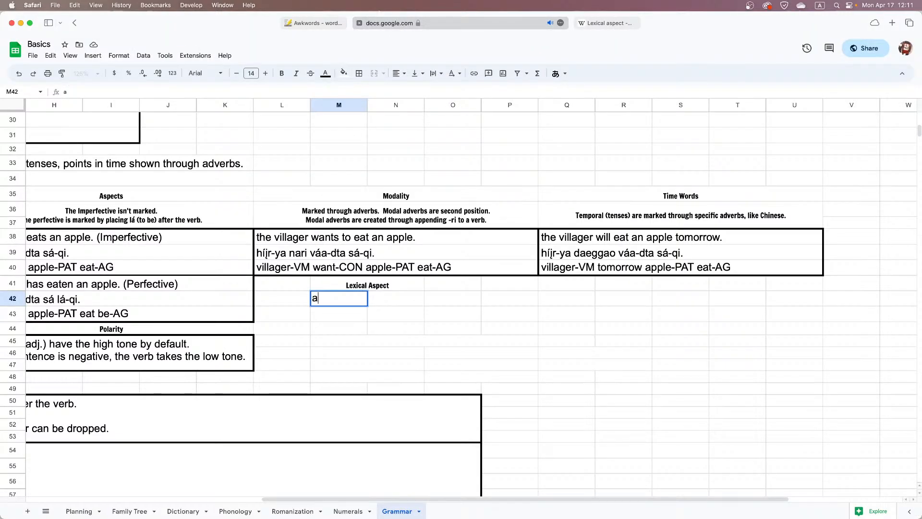
type("chievem")
key("BackSpace")
type("ement")
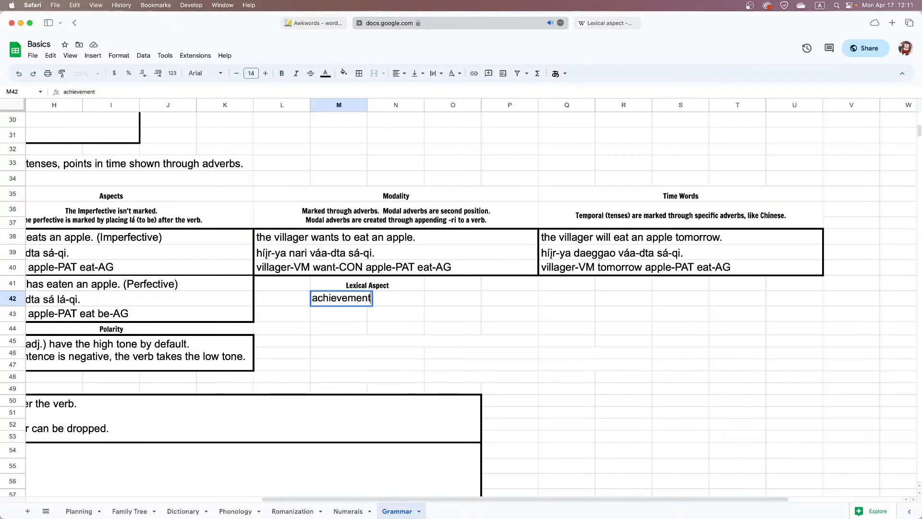
key("BackSpace")
key("BackSpace")
key("BackSpace")
key("BackSpace")
key("BackSpace")
key("BackSpace")
key("BackSpace")
key("BackSpace")
key("BackSpace")
key("BackSpace")
key("BackSpace")
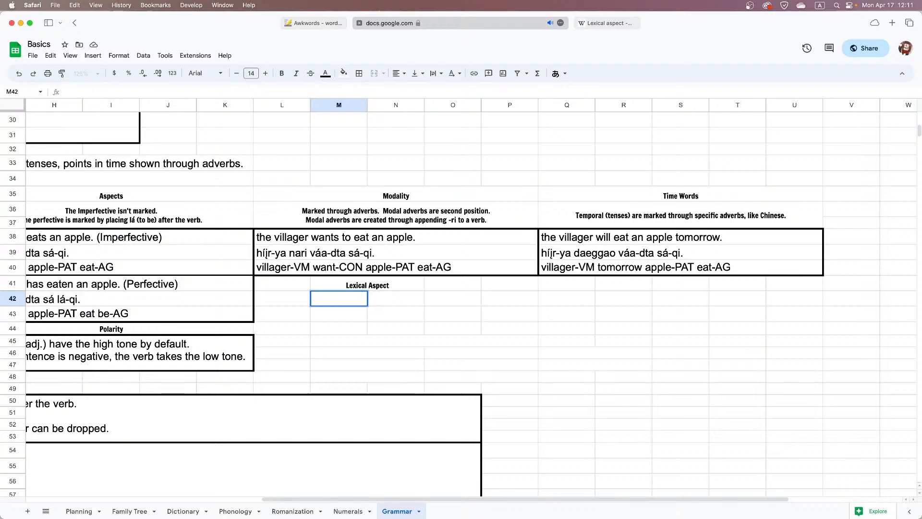
Extend the merged Lexical Aspect heading across M41:P41
left_click_drag(373, 285, 500, 289)
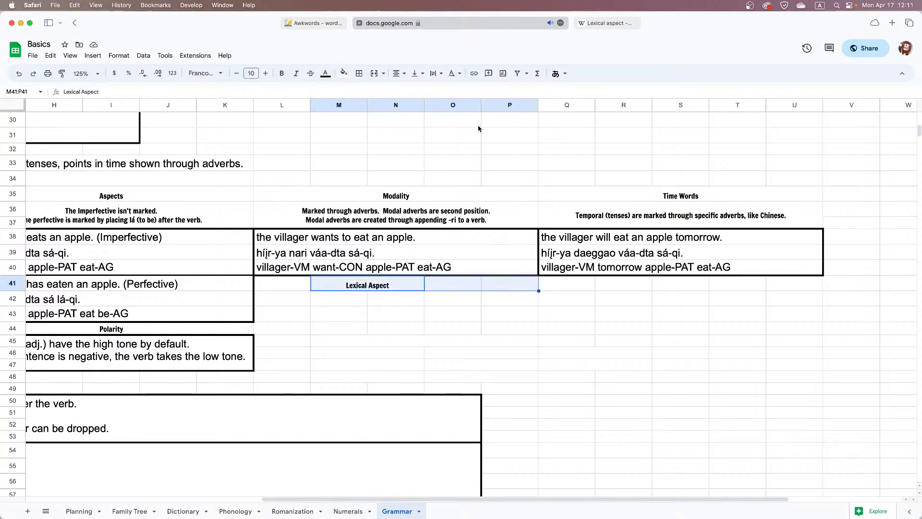
left_click(374, 73)
left_click(379, 303)
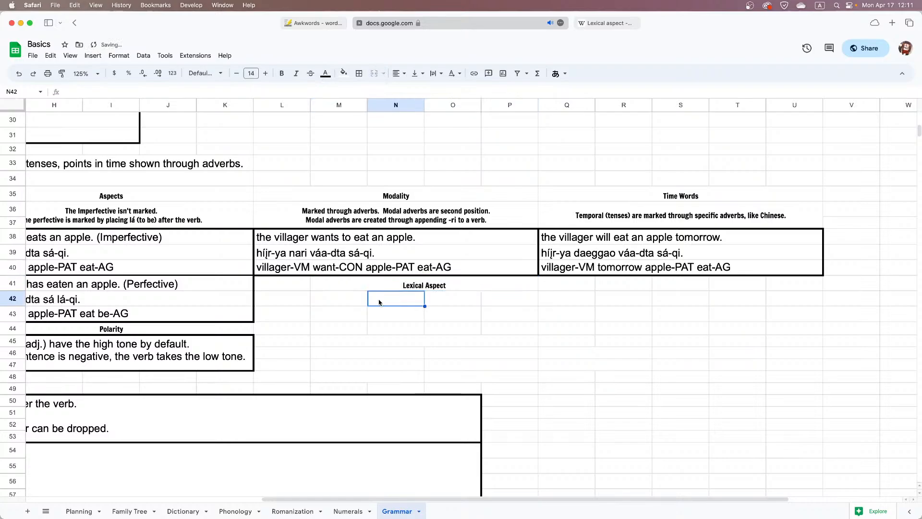
Merge M42:N42 under the Lexical Aspect heading and copy the merged cell to O42, M43, O43 and O44
left_click_drag(351, 298, 388, 301)
left_click(374, 74)
key("super+c")
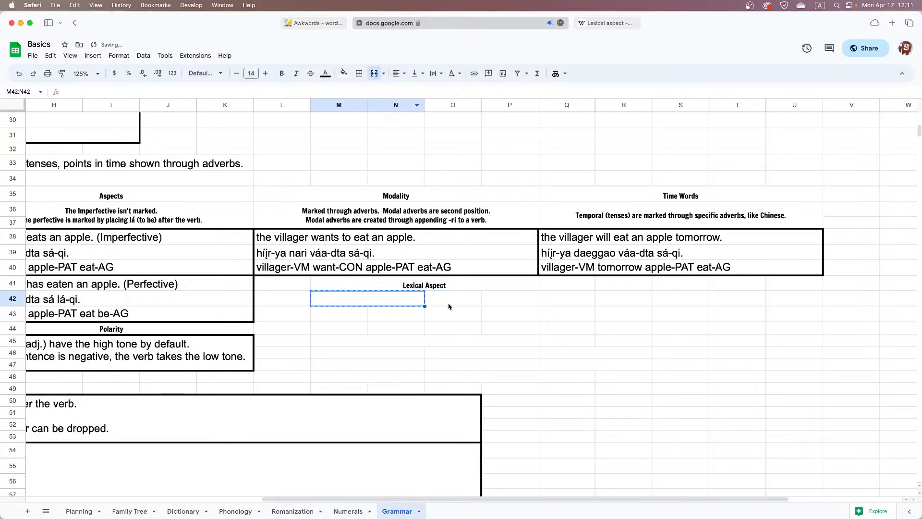
left_click(448, 304)
key("super+v")
left_click(340, 312)
key("super+v")
left_click(447, 316)
key("super+v")
left_click(457, 331)
key("super+v")
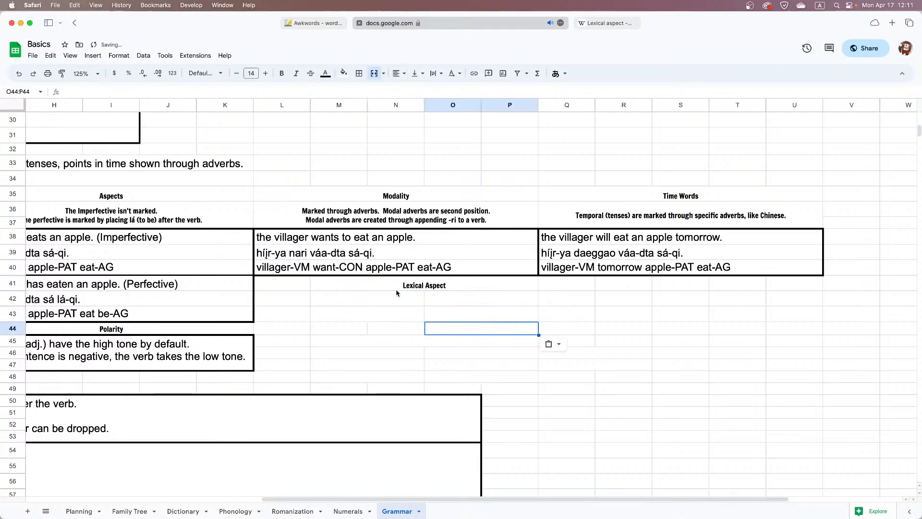
Enter "achievement (release)" in the merged cell M42:N42 under Lexical Aspect
left_click(396, 295)
type("achieve")
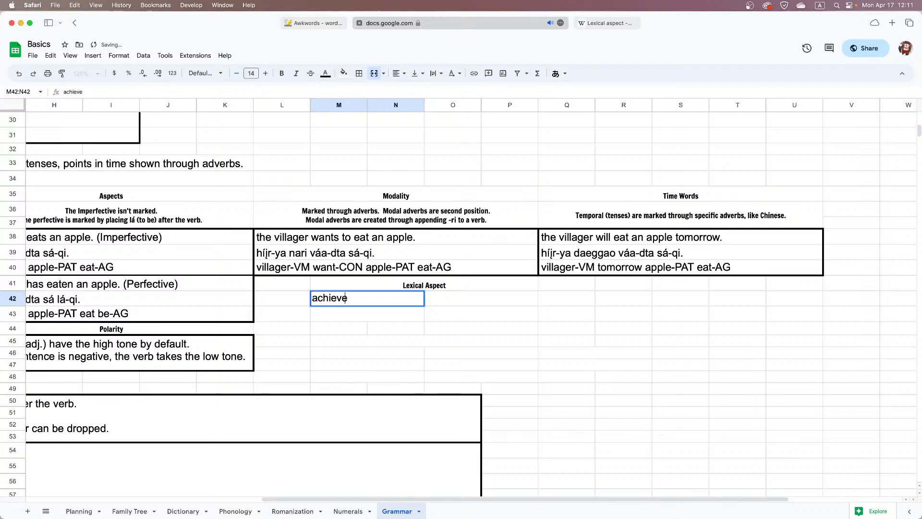
type("ment (rela")
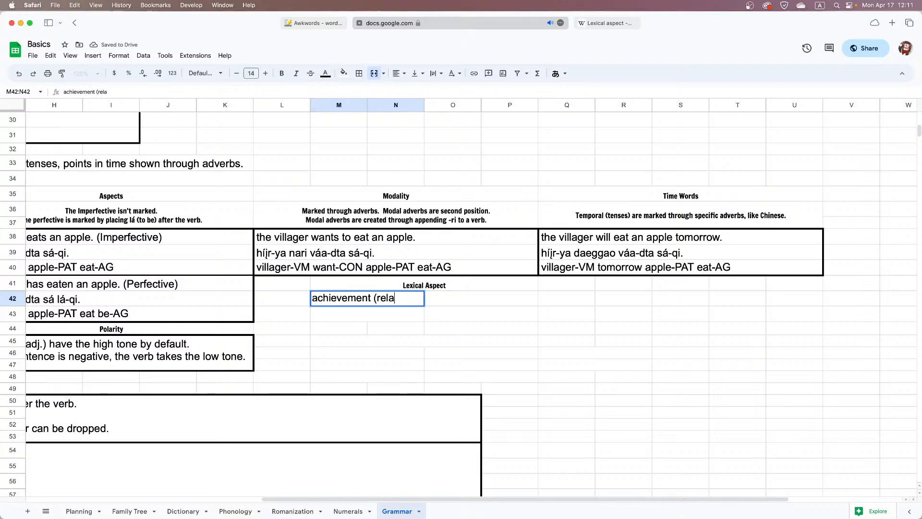
type("se")
key("BackSpace")
key("BackSpace")
key("BackSpace")
key("BackSpace")
type("e")
key("BackSpace")
type("lease)")
key("Return")
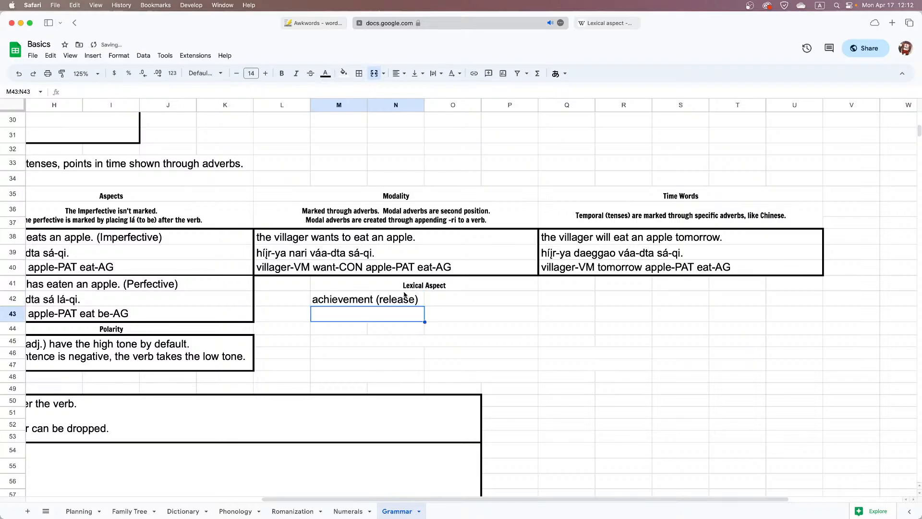
Check the Wikipedia lexical aspect table and enter "semelfactive (knock)" in the merged cell M43:N43
left_click(606, 24)
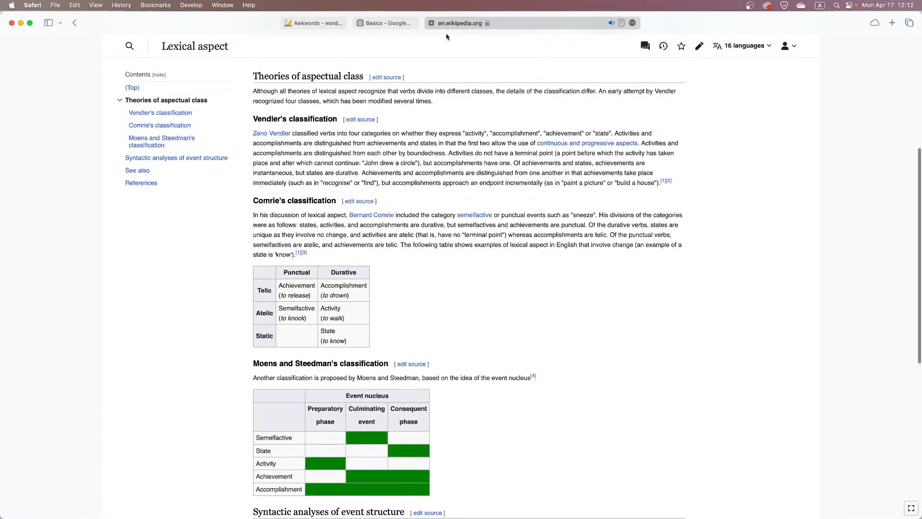
left_click(405, 23)
type("se")
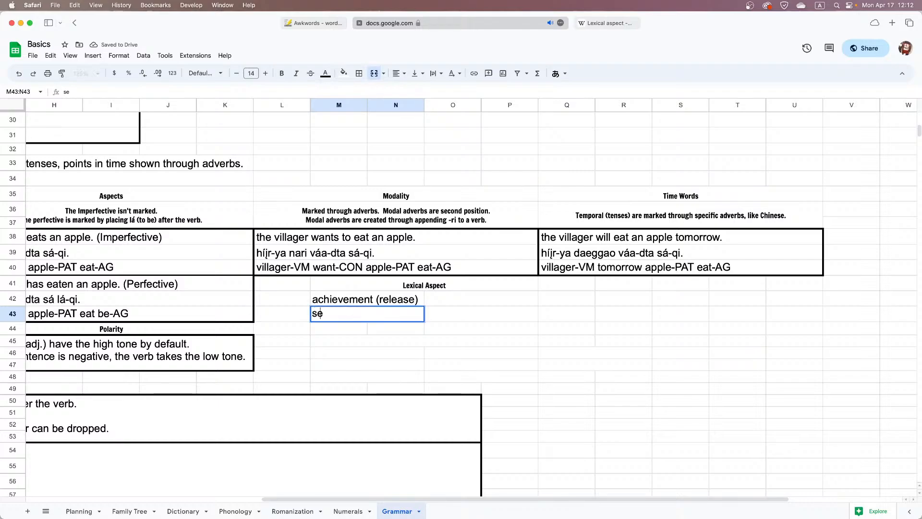
type("melfactive ")
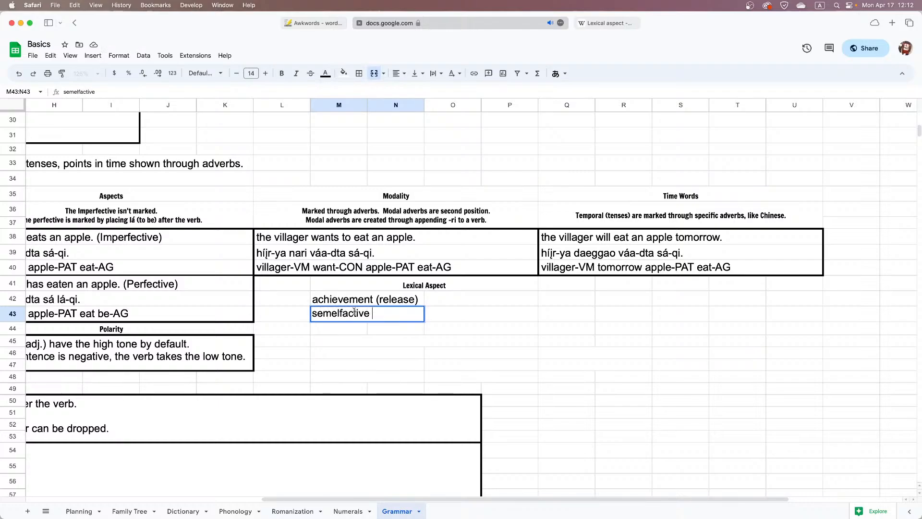
type("(knock")
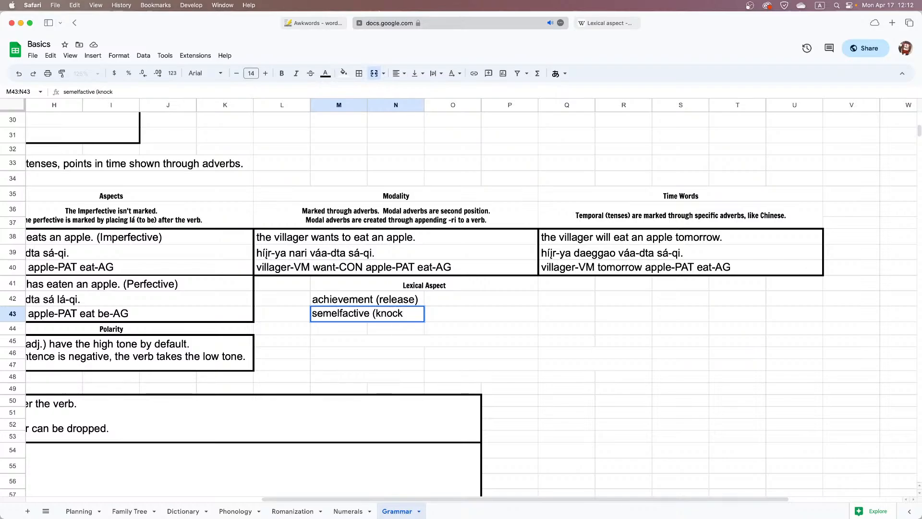
type(")")
key("Return")
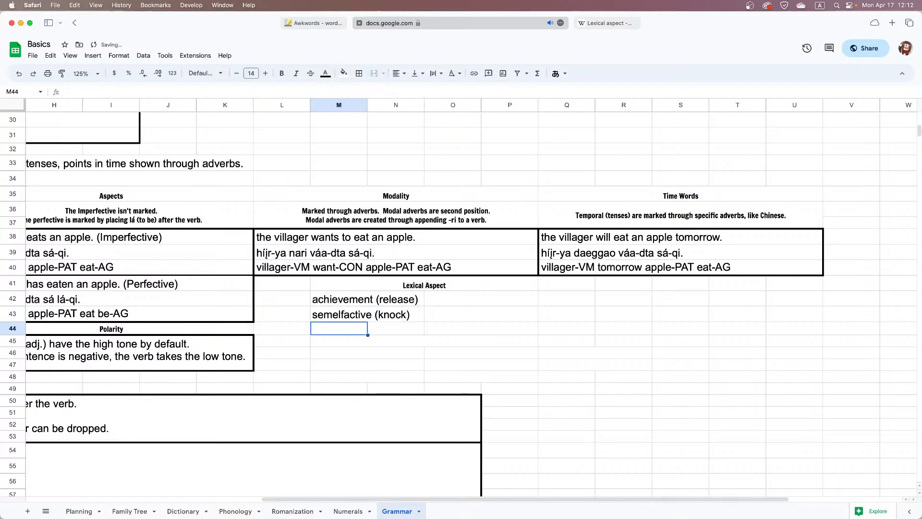
Consult the Wikipedia lexical aspect table and enter "accomplish (drown)" in the merged cell O42:P42
left_click(454, 299)
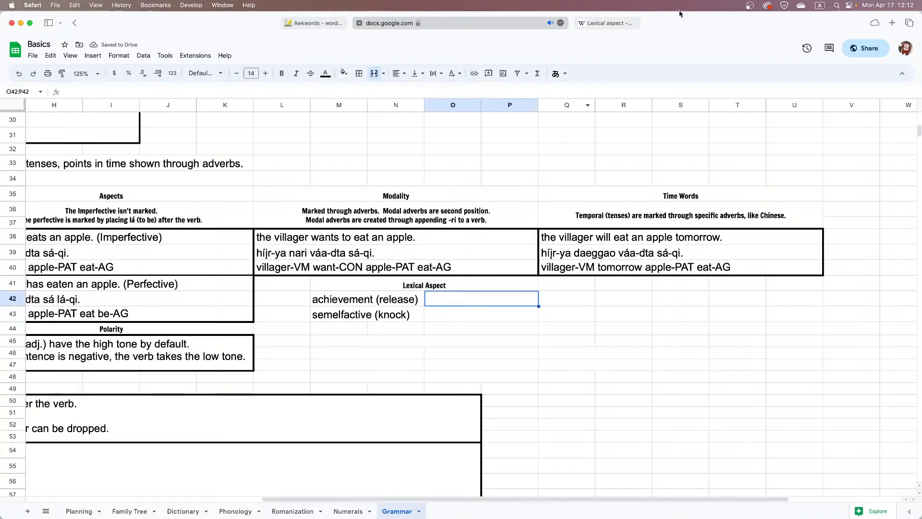
left_click(610, 23)
left_click(403, 23)
type("accomplish ")
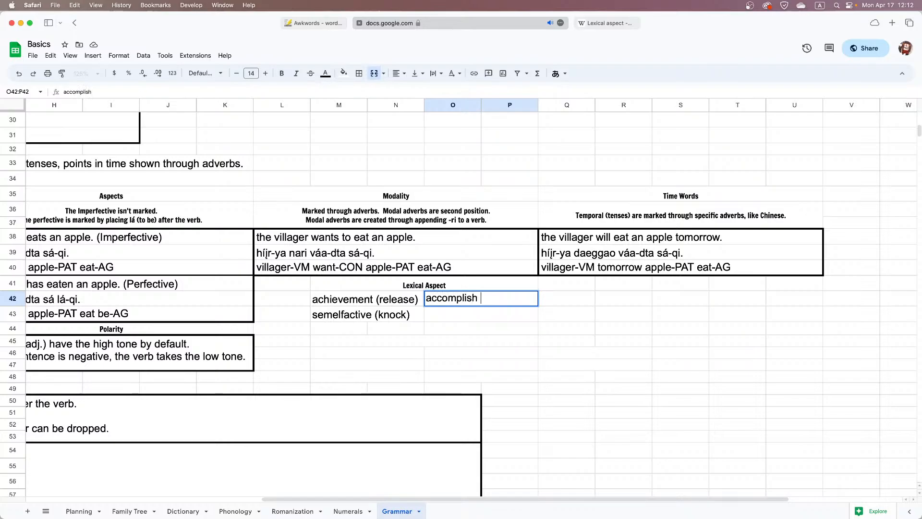
type("(drown")
key("Return")
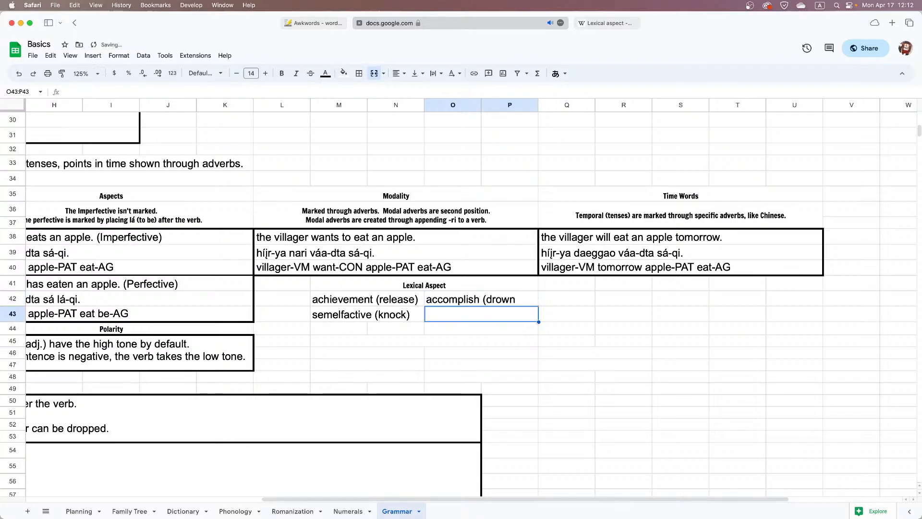
key("Up")
key("Return")
type("9")
key("Return")
key("Up")
key("Return")
key("BackSpace")
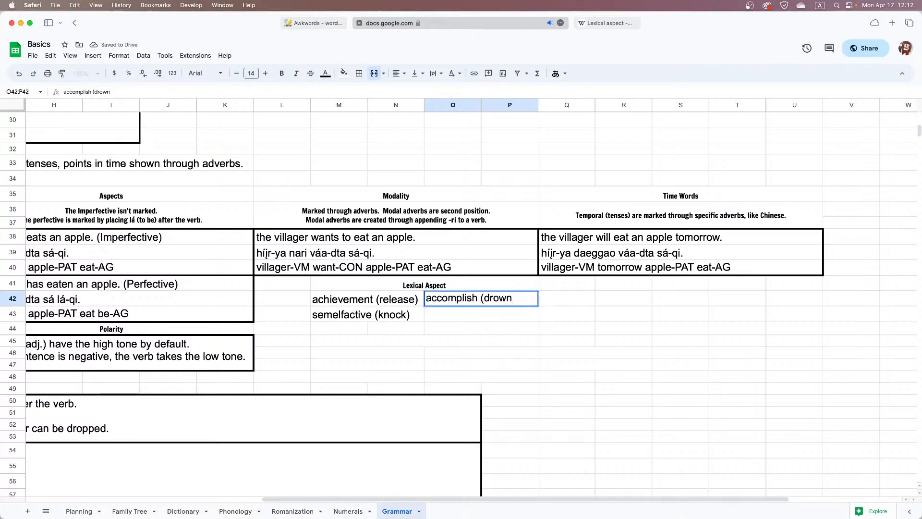
type(")")
key("Return")
Look up the durative atelic category on Wikipedia and enter "activity (walk)" in the merged cell O43:P43
left_click(577, 24)
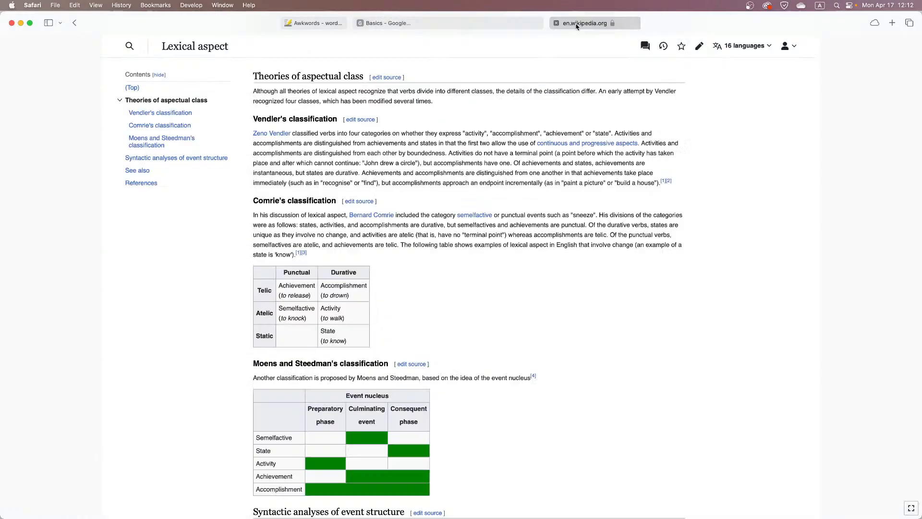
left_click(397, 23)
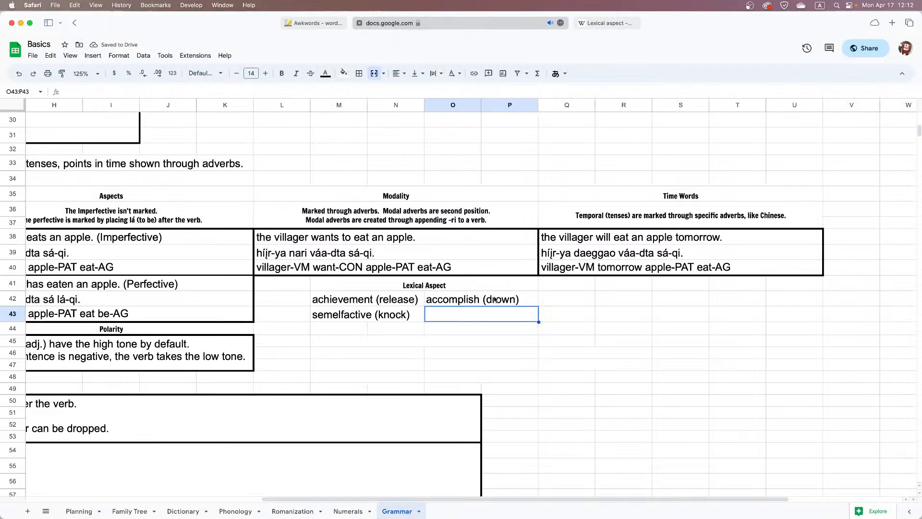
type("activity (wal")
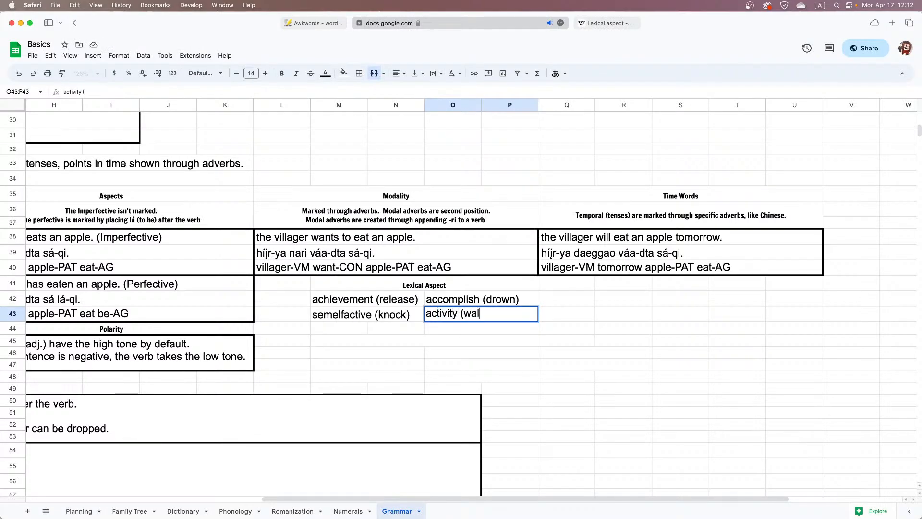
type("k)")
key("Return")
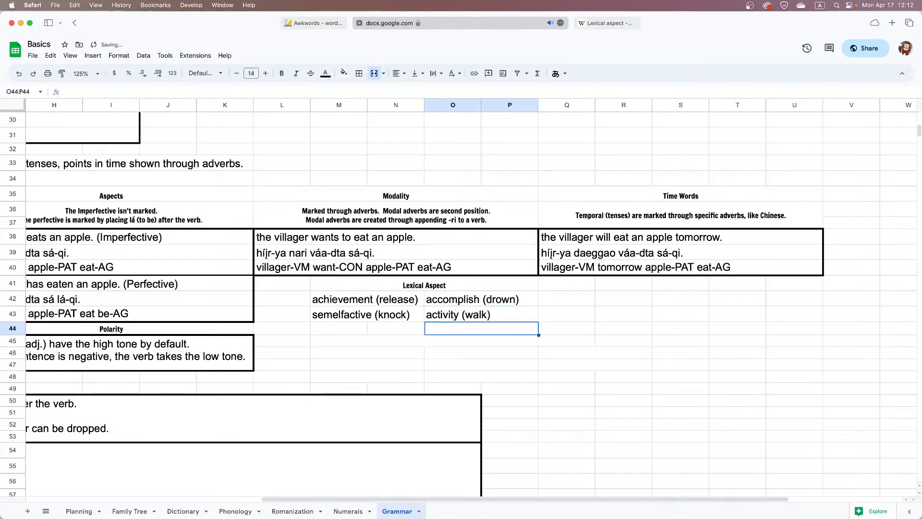
Look up the static category on Wikipedia and enter "state (know)" in the merged cell O44:P44
left_click(596, 23)
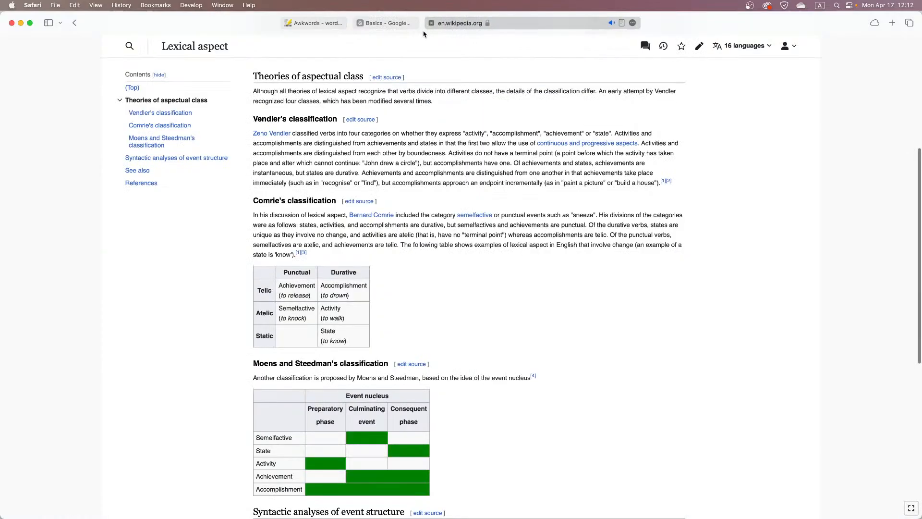
left_click(405, 23)
type("state")
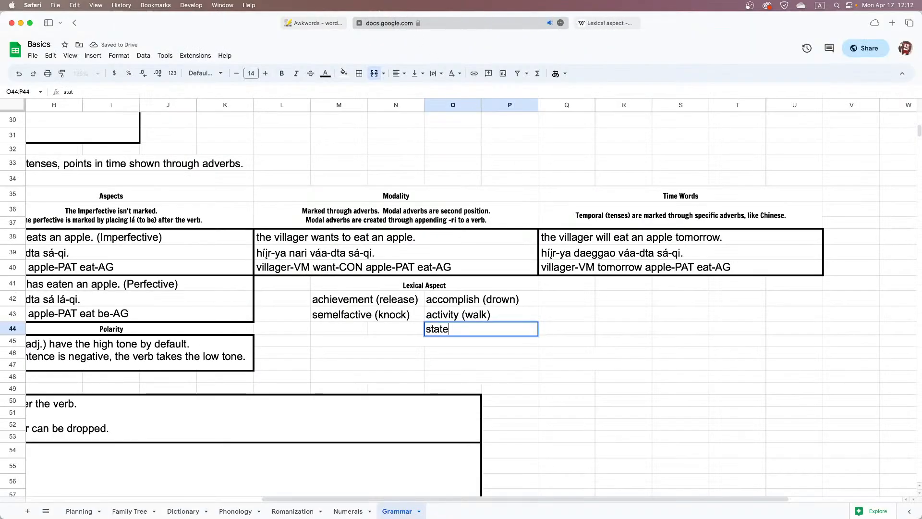
type(" (")
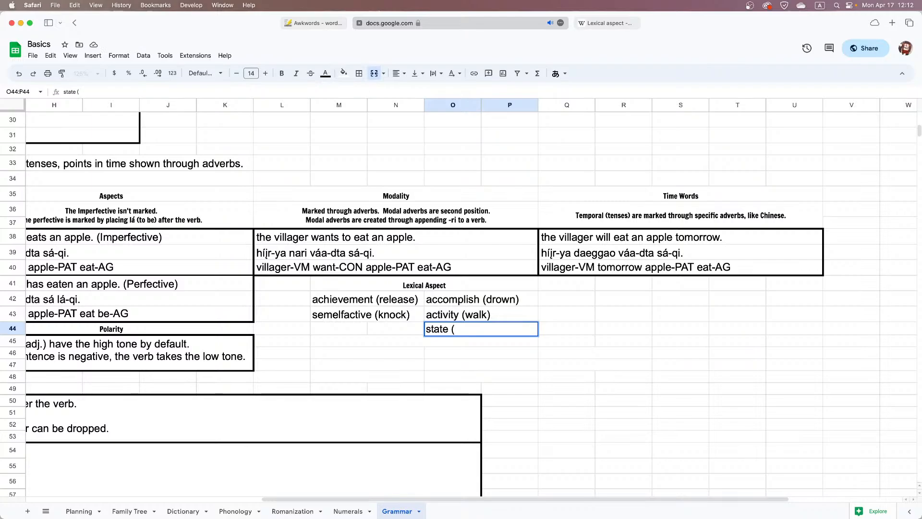
type("know)")
key("Return")
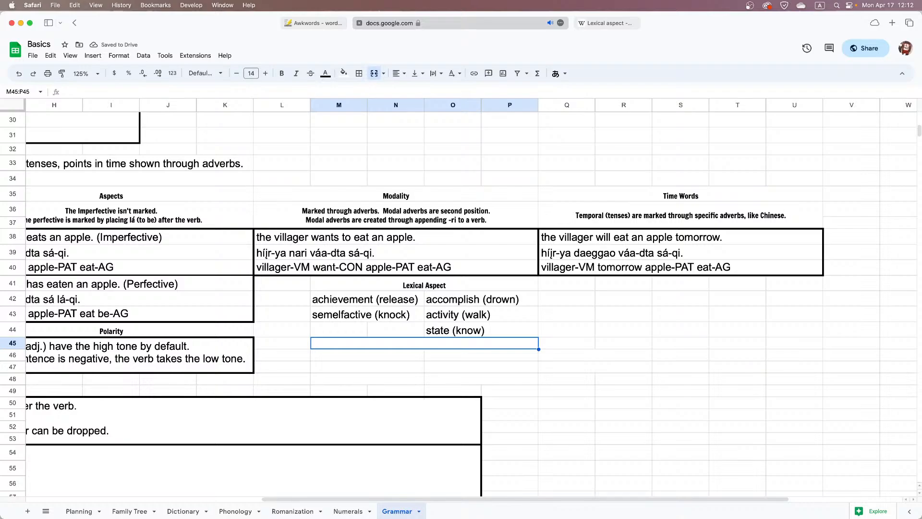
Compare the achievement (release) and accomplish (drown) entries with Wikipedia's explanation of telic punctual and durative verbs
left_click(397, 302)
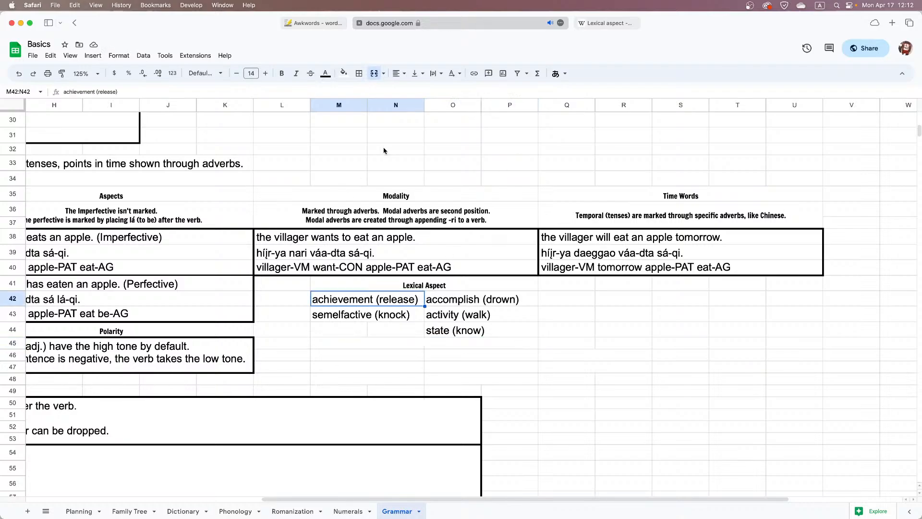
left_click(594, 26)
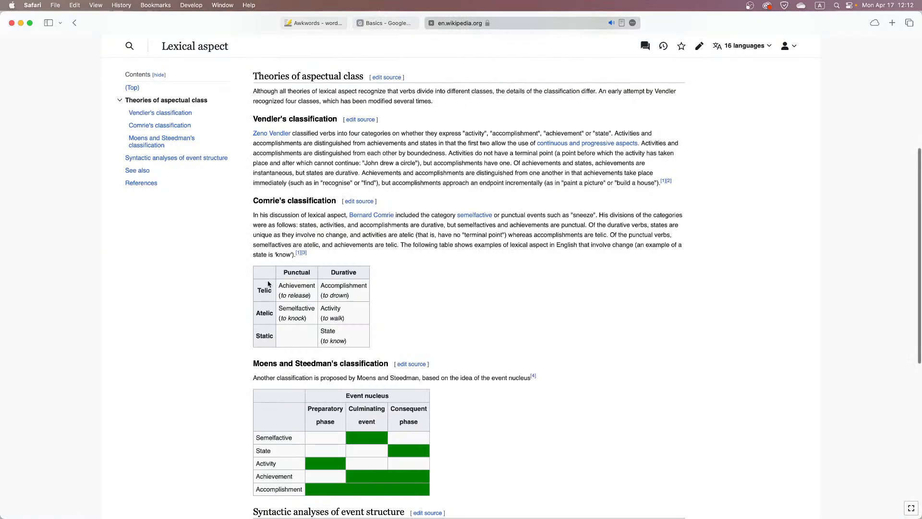
left_click(377, 29)
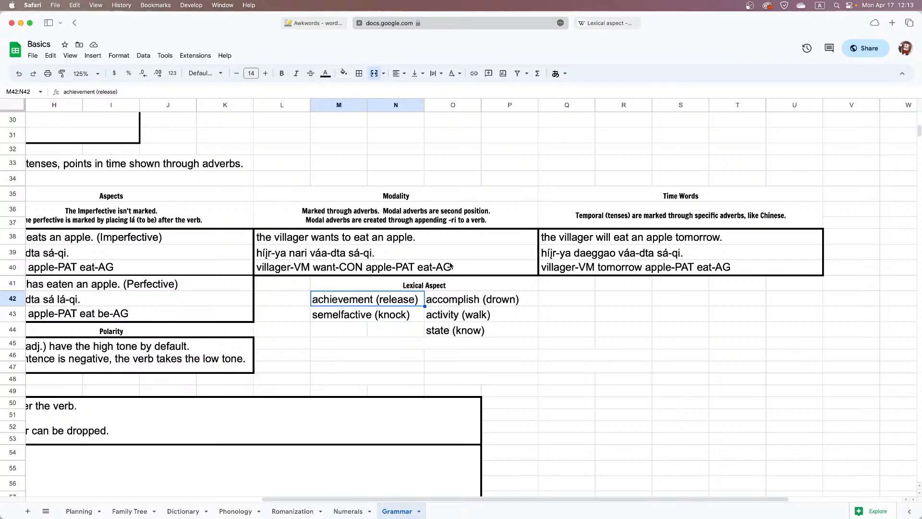
left_click(437, 299)
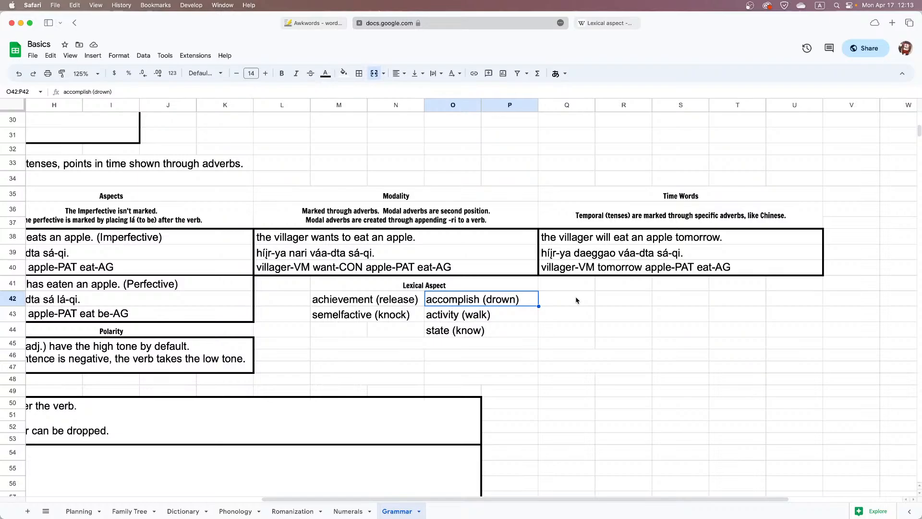
left_click(608, 24)
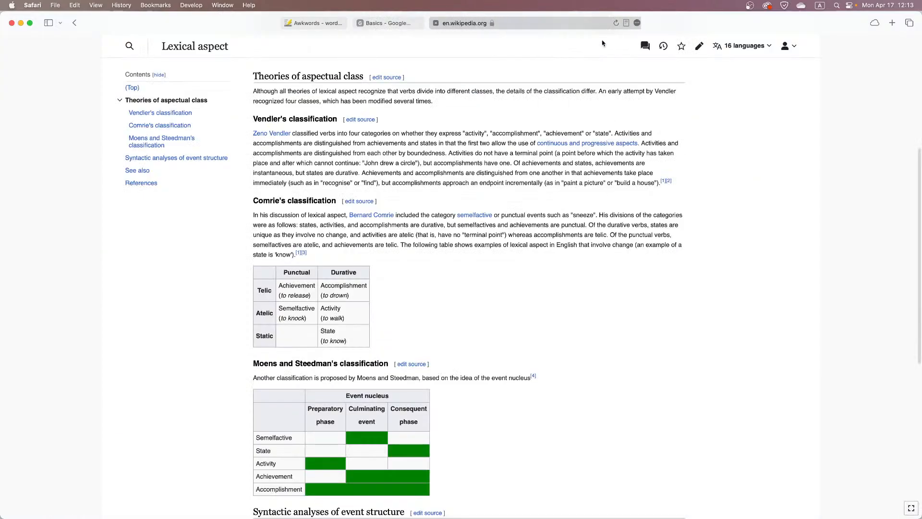
left_click(385, 24)
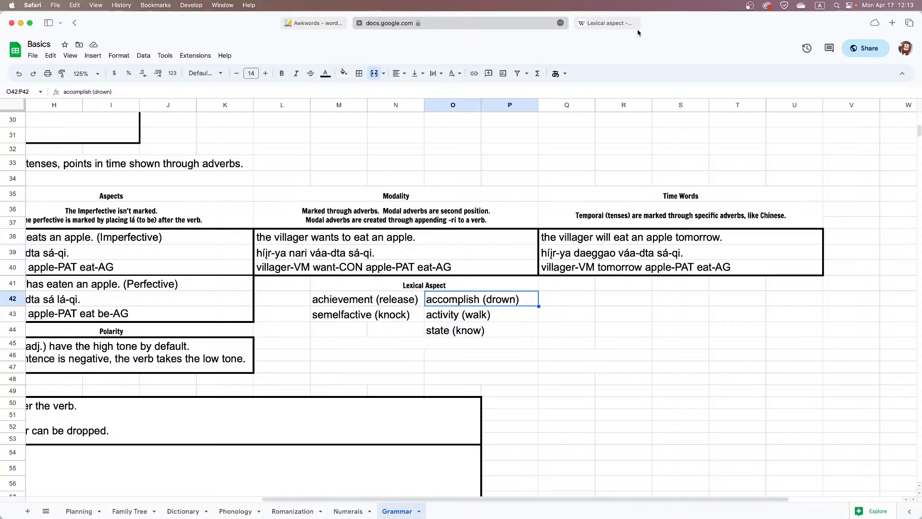
left_click(605, 23)
left_click(388, 24)
Check the semelfactive (knock) entry against Wikipedia's punctual category, and review the activity (walk) and state (know) entries
left_click(391, 314)
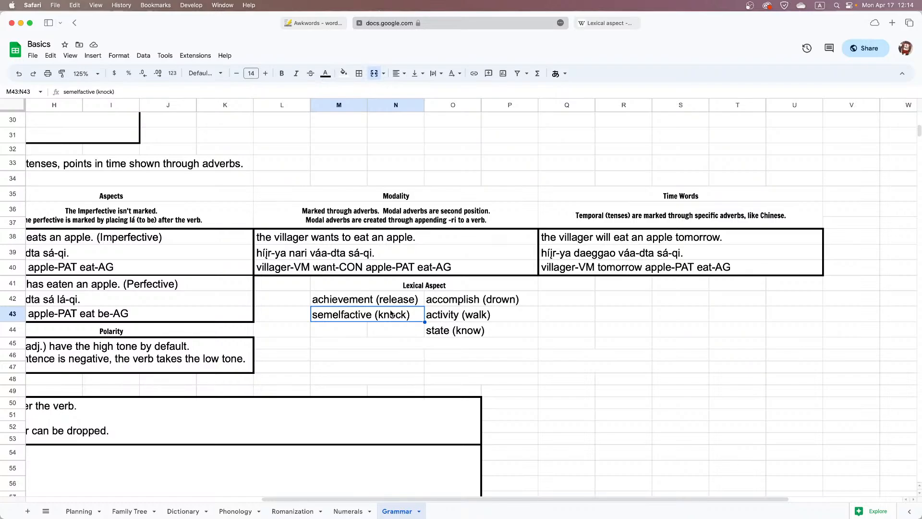
left_click(608, 23)
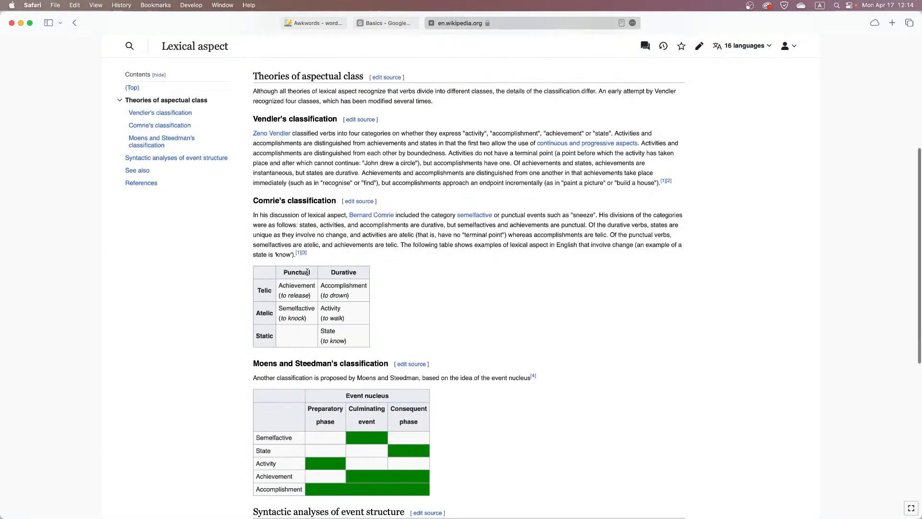
left_click(388, 24)
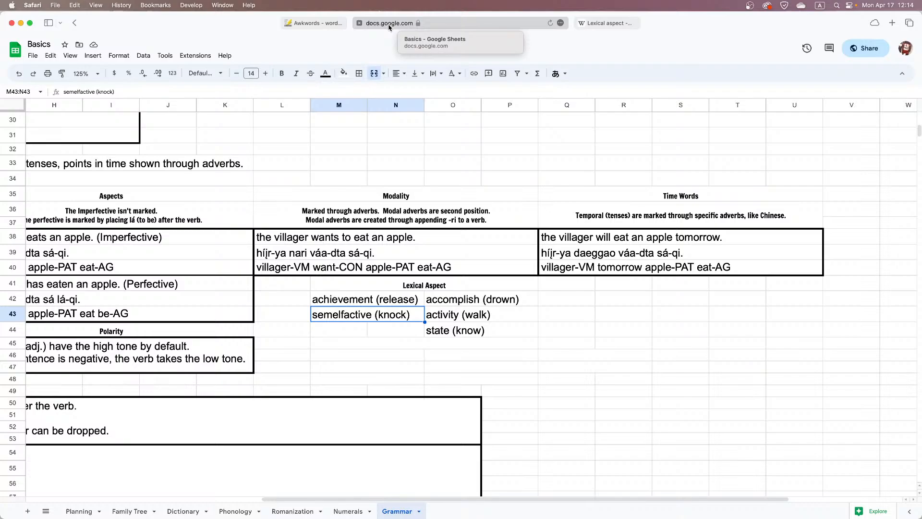
left_click(595, 22)
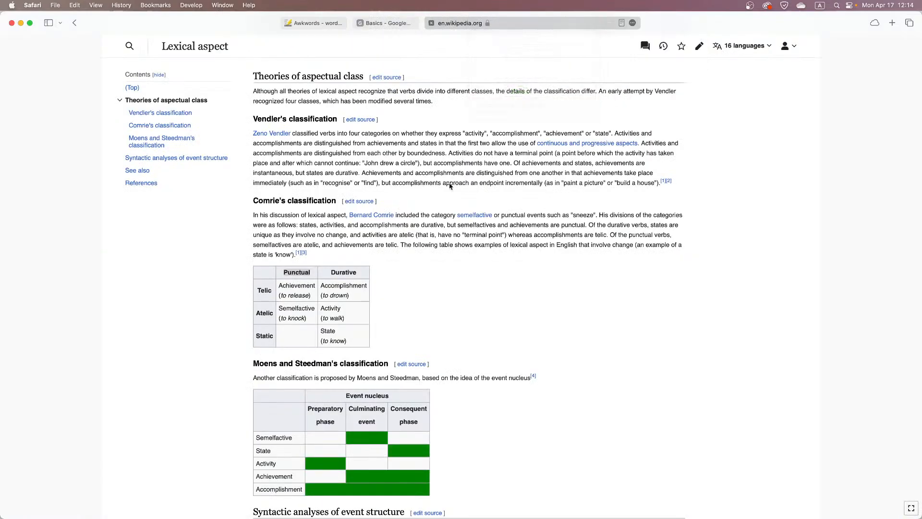
left_click(383, 22)
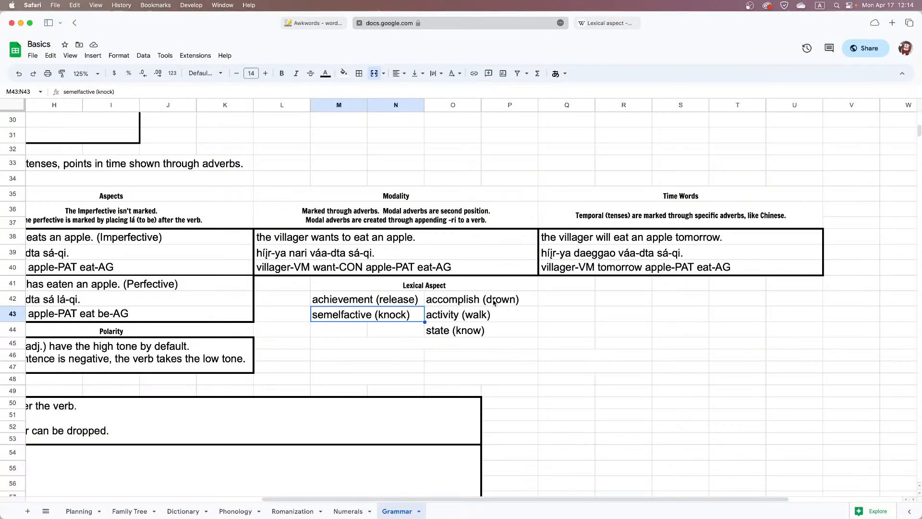
left_click(493, 319)
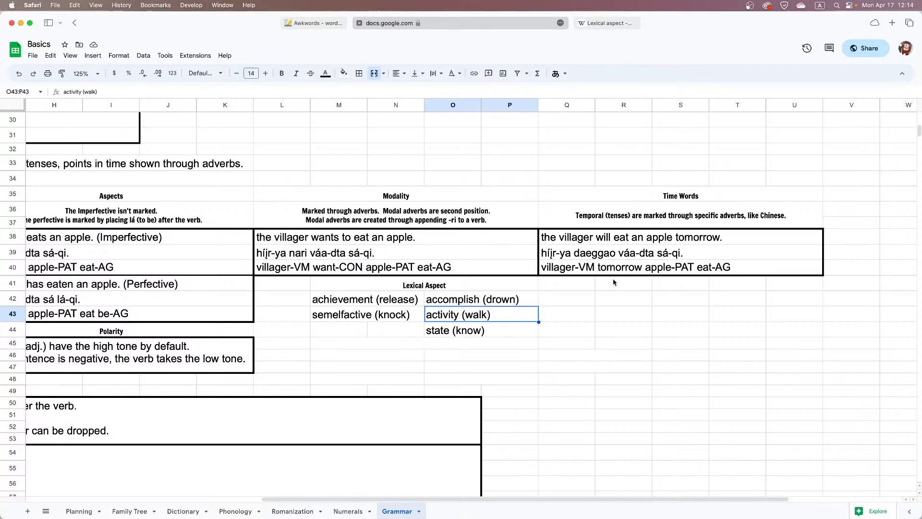
left_click(528, 332)
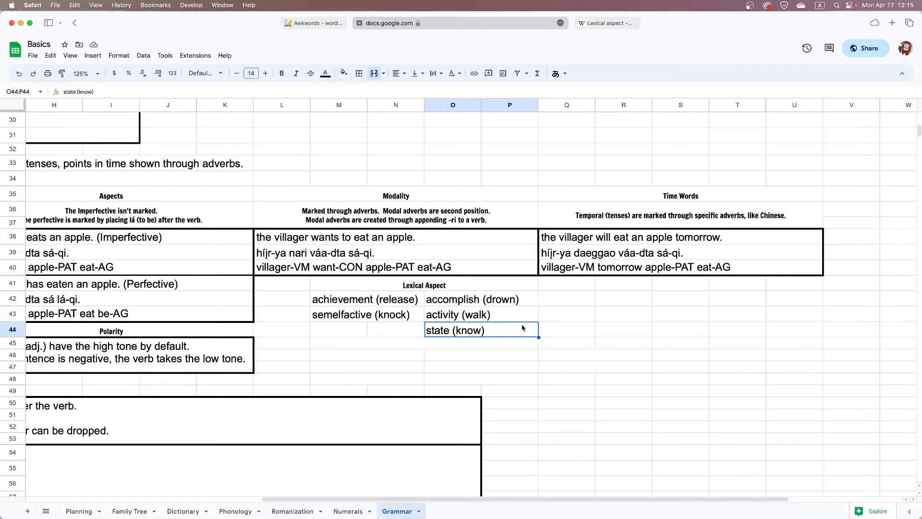
Fill the state (know) cell O44:P44 under Lexical Aspect with light green
scroll(523, 327, "up", 1)
scroll(524, 326, "down", 2)
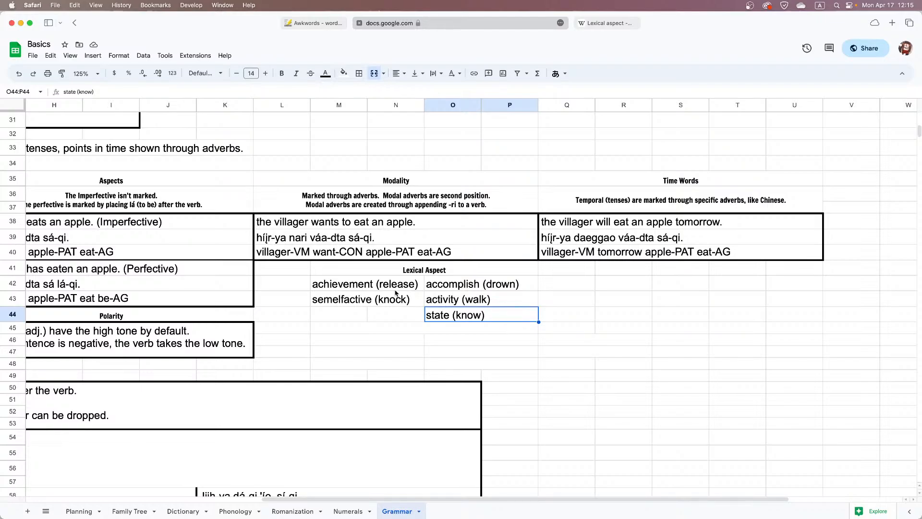
left_click_drag(398, 291, 415, 313)
left_click_drag(453, 284, 459, 304)
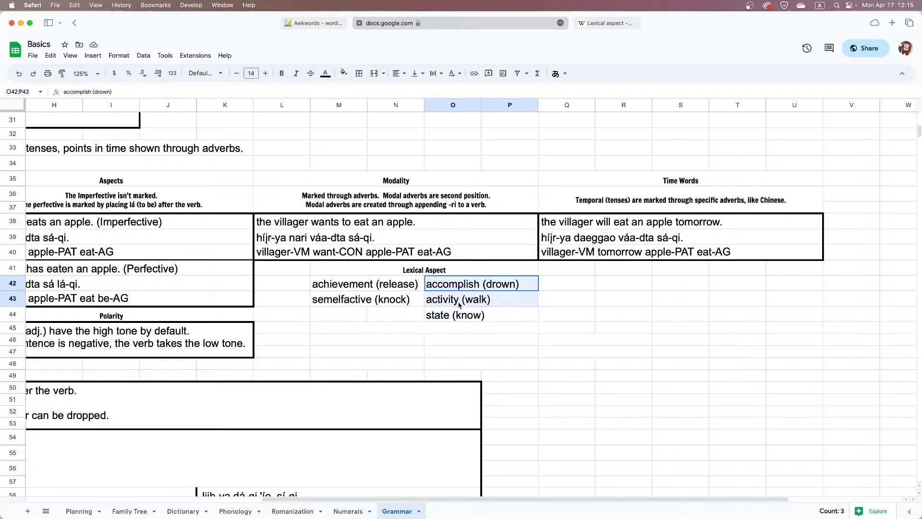
left_click(561, 313)
left_click(492, 319)
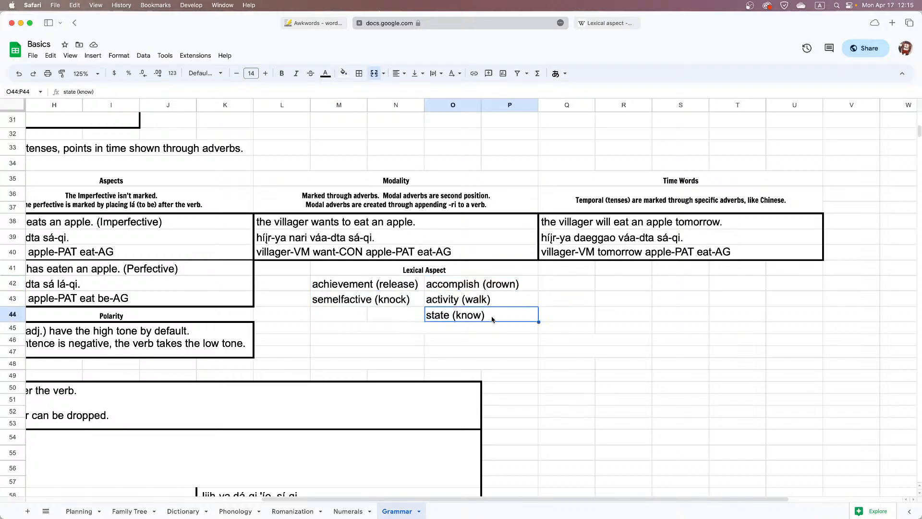
key("super+c")
left_click(341, 74)
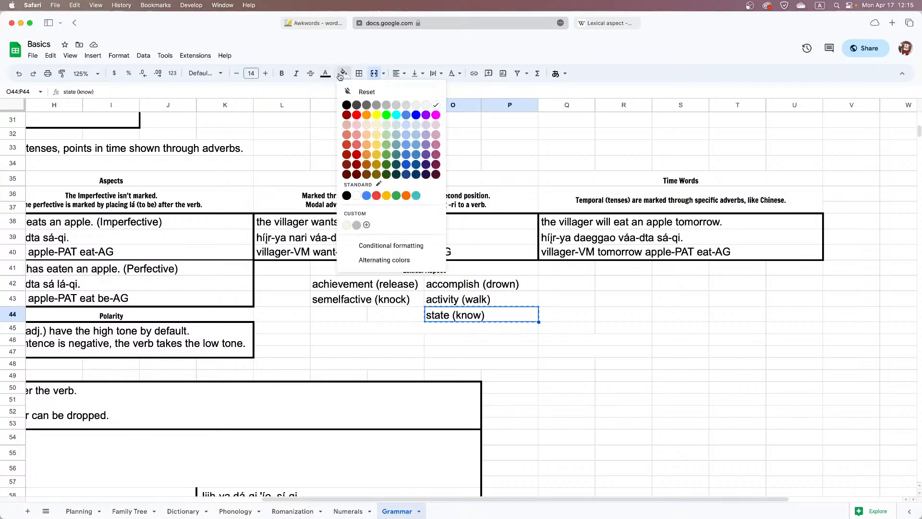
left_click(385, 145)
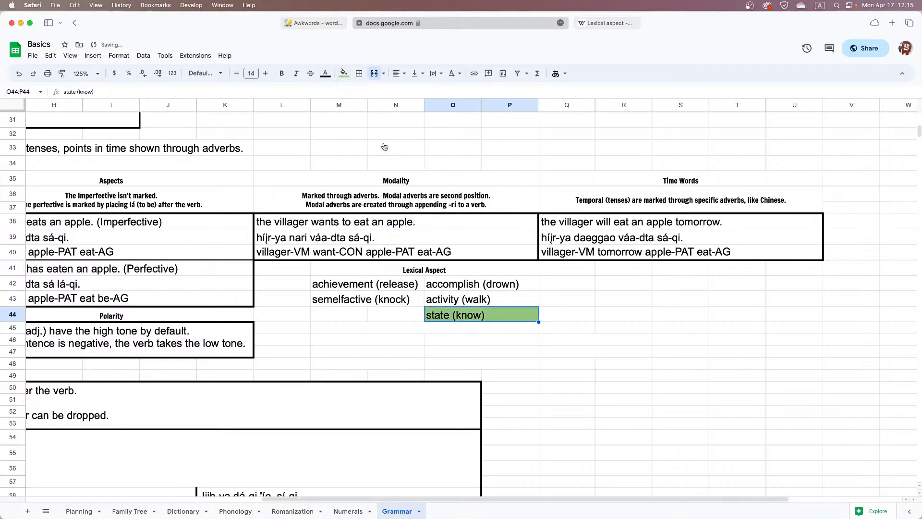
Examine how the punctual and durative verb categories on the sheet line up with Wikipedia's lexical aspect table
left_click(486, 300)
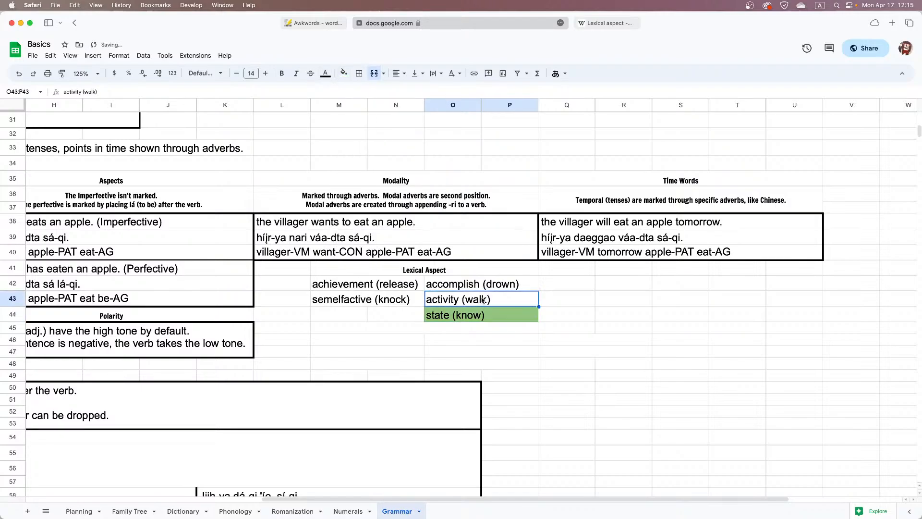
left_click(405, 290)
left_click(460, 290)
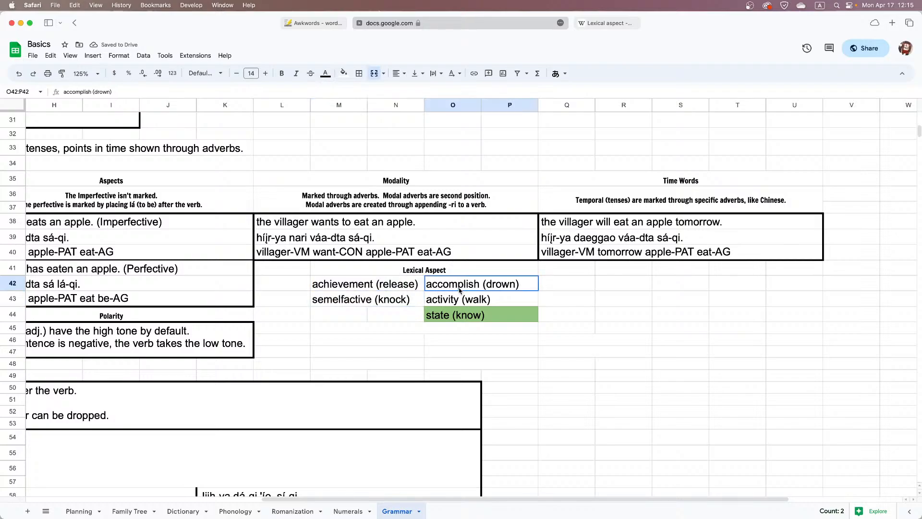
left_click_drag(460, 298, 466, 287)
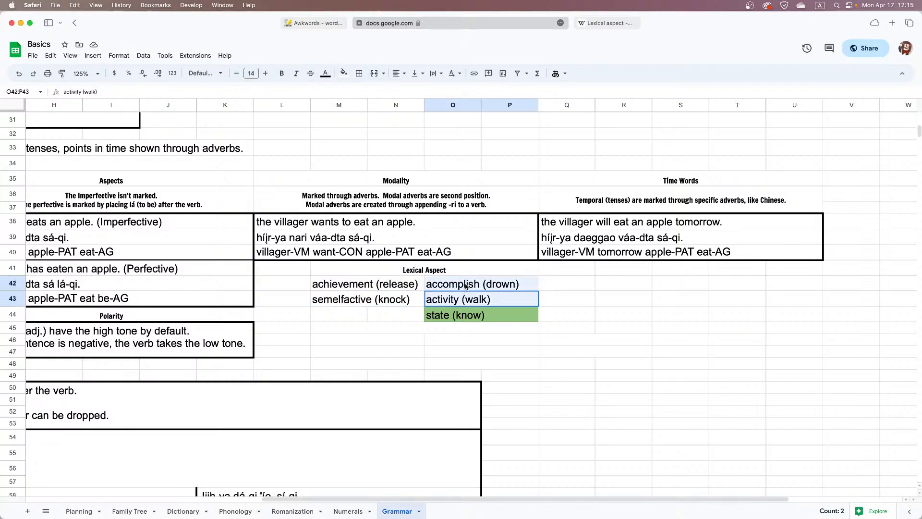
left_click(381, 287)
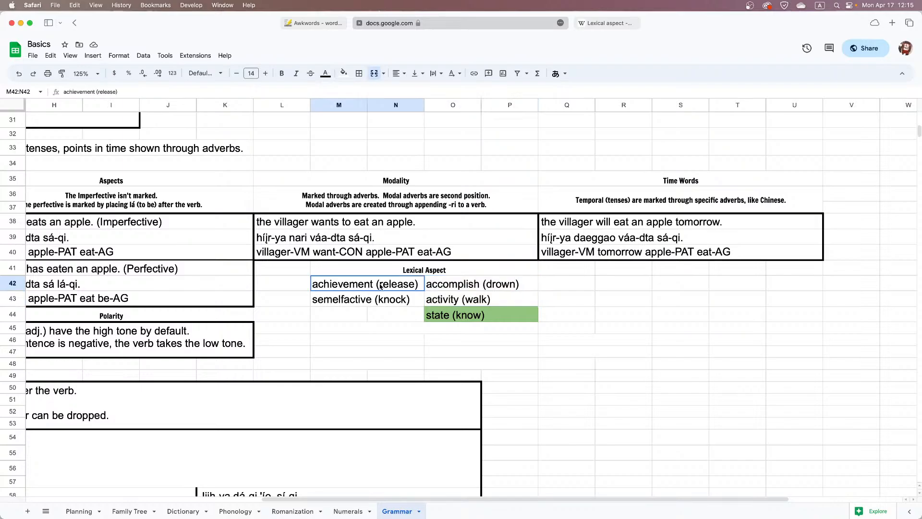
left_click(610, 22)
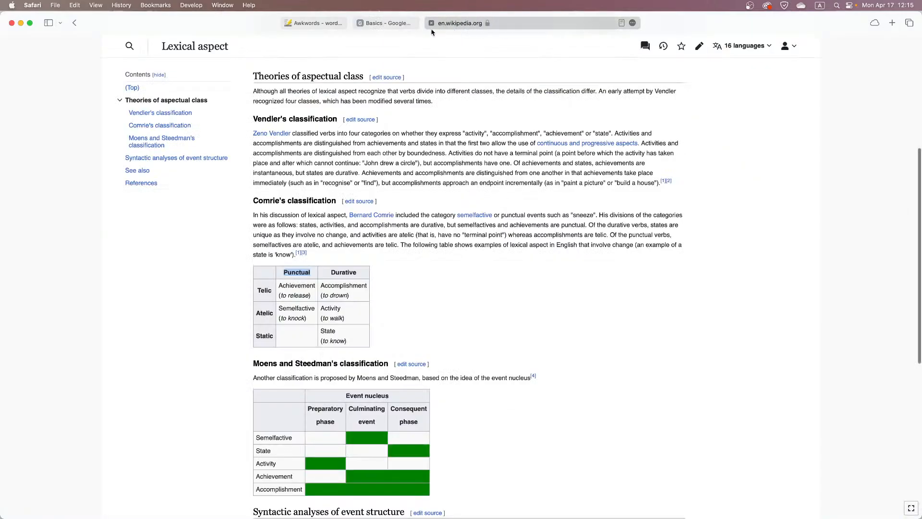
left_click(406, 25)
left_click_drag(392, 300, 458, 301)
left_click_drag(394, 289, 394, 312)
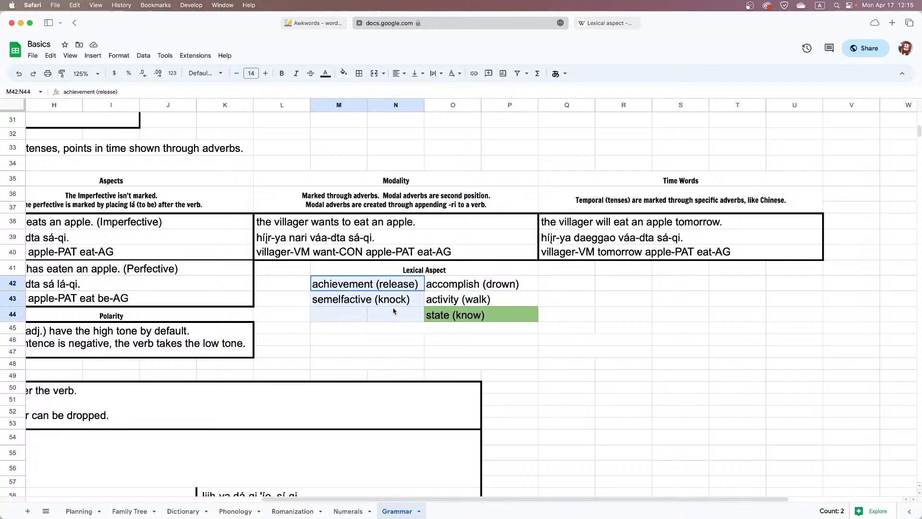
left_click_drag(452, 285, 485, 299)
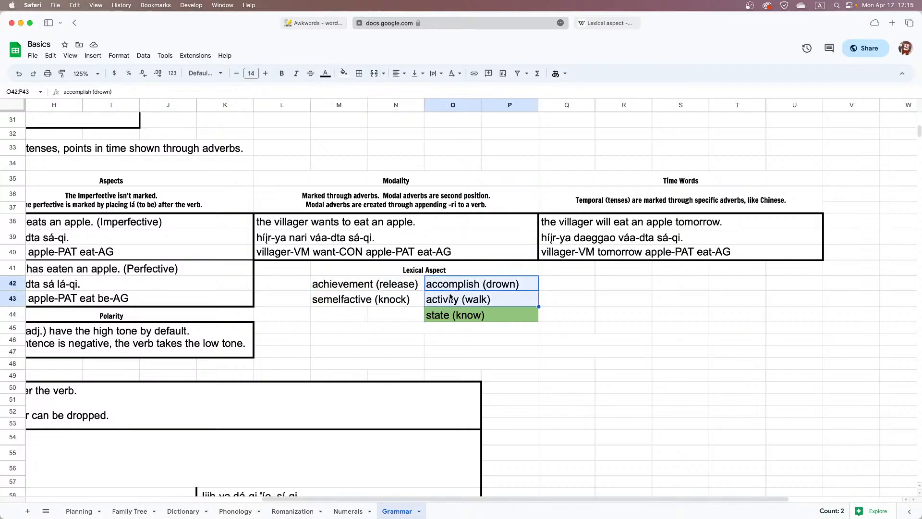
left_click(578, 23)
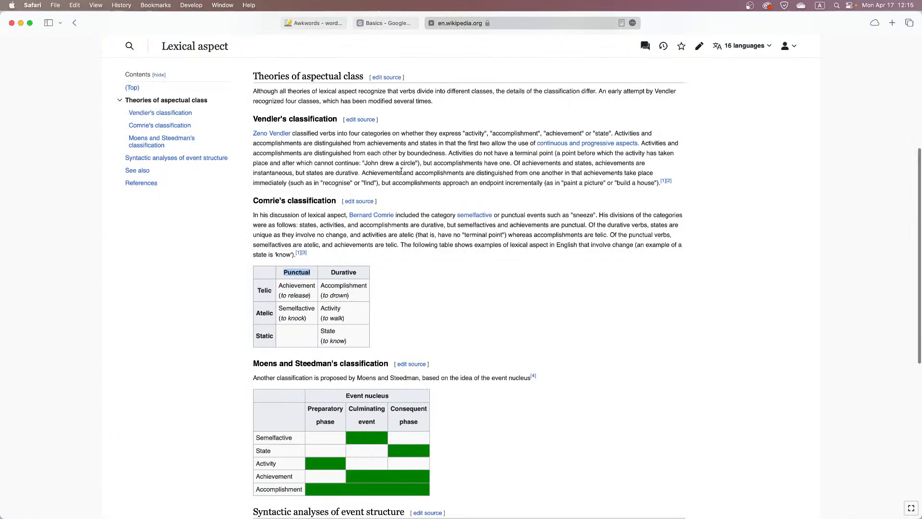
left_click(387, 24)
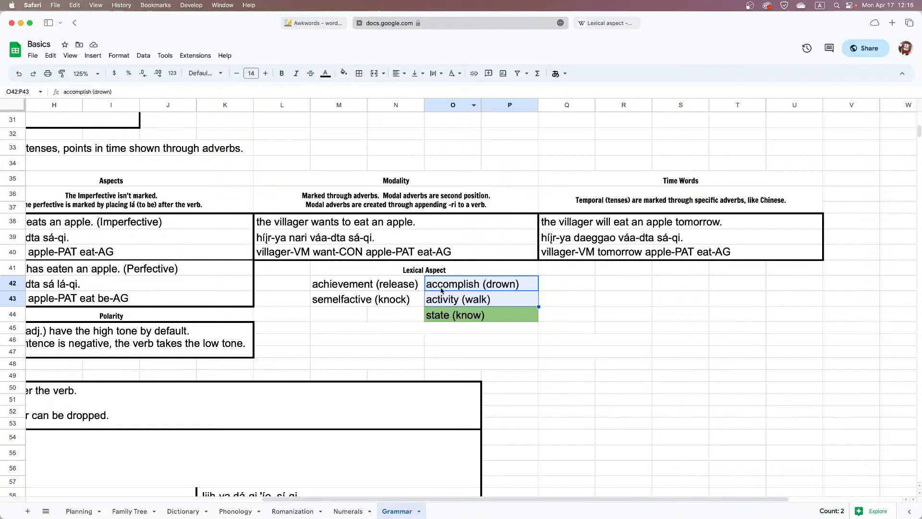
Copy the lexical aspect block M42:P44 and paste it one row lower, starting at M43, to make room for headings
left_click(310, 286)
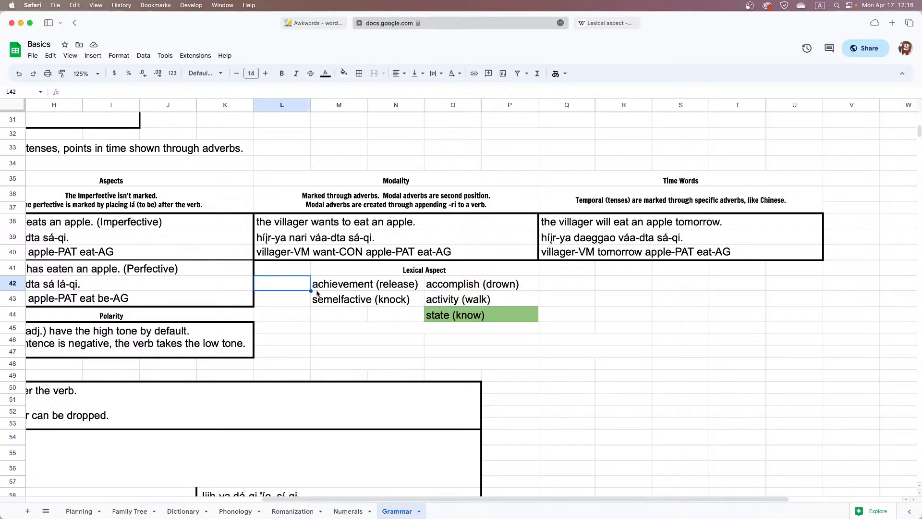
left_click_drag(368, 288, 481, 315)
key("super+c")
left_click(405, 297)
key("super+v")
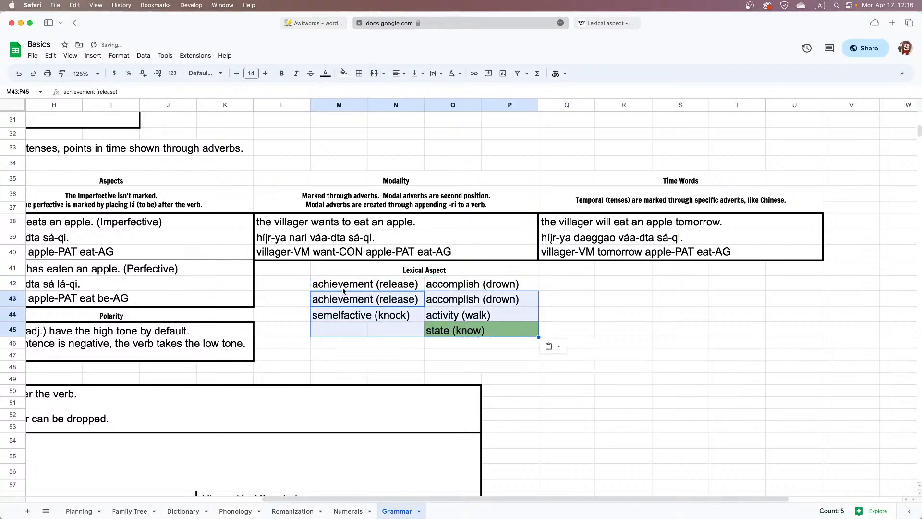
Replace the duplicated entries in row 42 with the column headings "Punctual" in M42:N42 and "Durative" in O42:P42
left_click(323, 286)
type("Punctio")
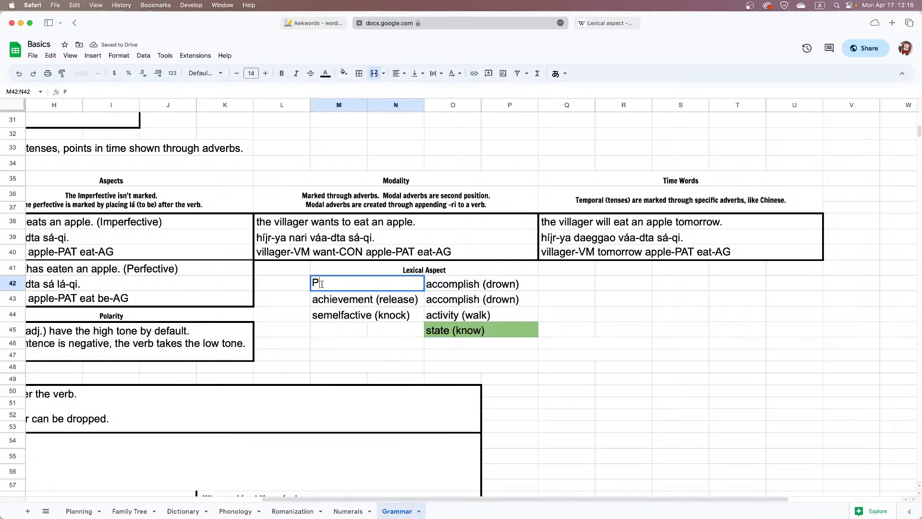
key("BackSpace")
key("BackSpace")
type("ual")
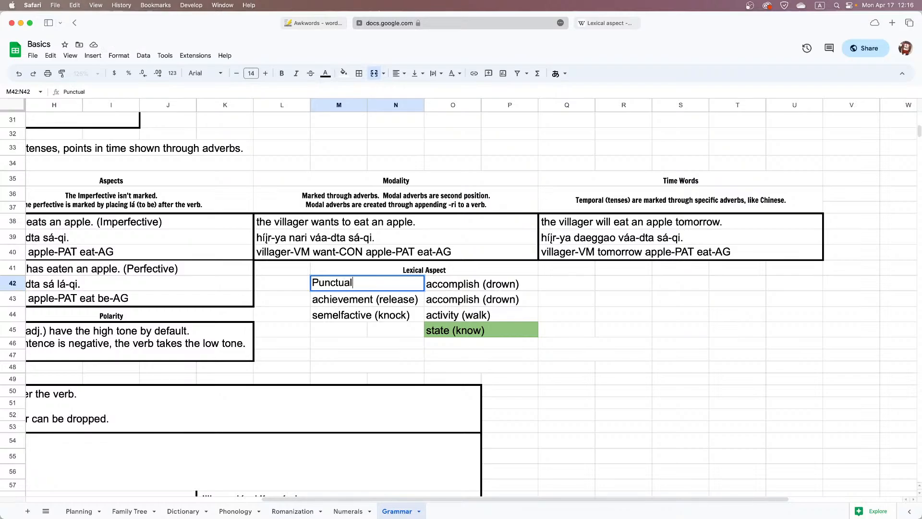
key("Tab")
type("Durative")
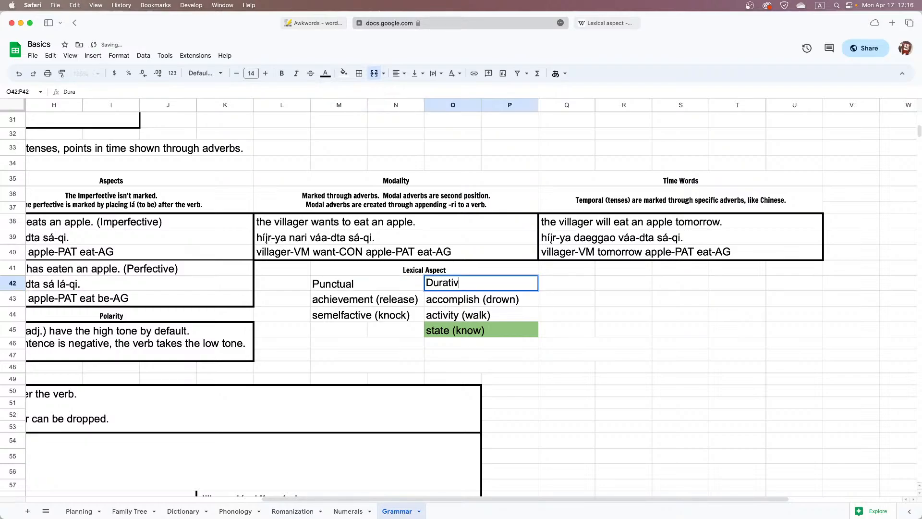
Label the lexical aspect rows "Telic" in L43 and "Atelic" in L44
key("shift+Tab")
key("Left")
key("Down")
type("Telic")
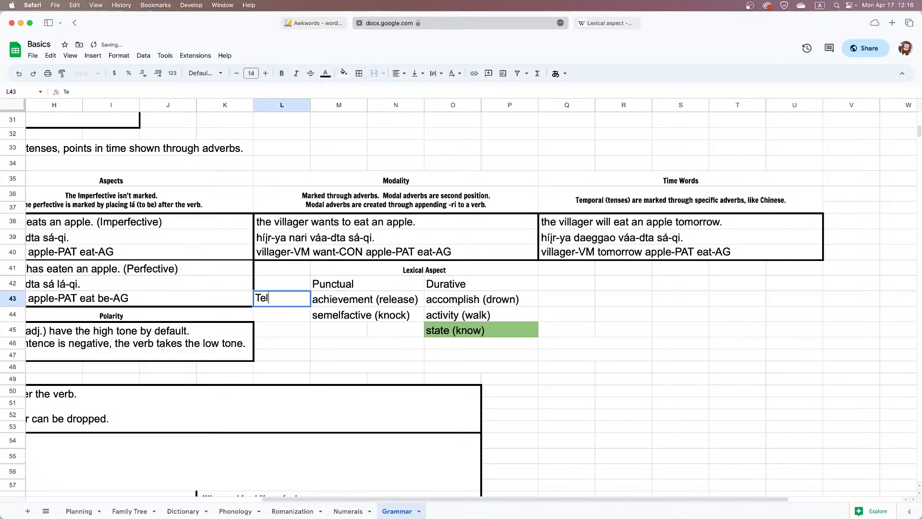
key("Return")
type("Atelic")
key("Return")
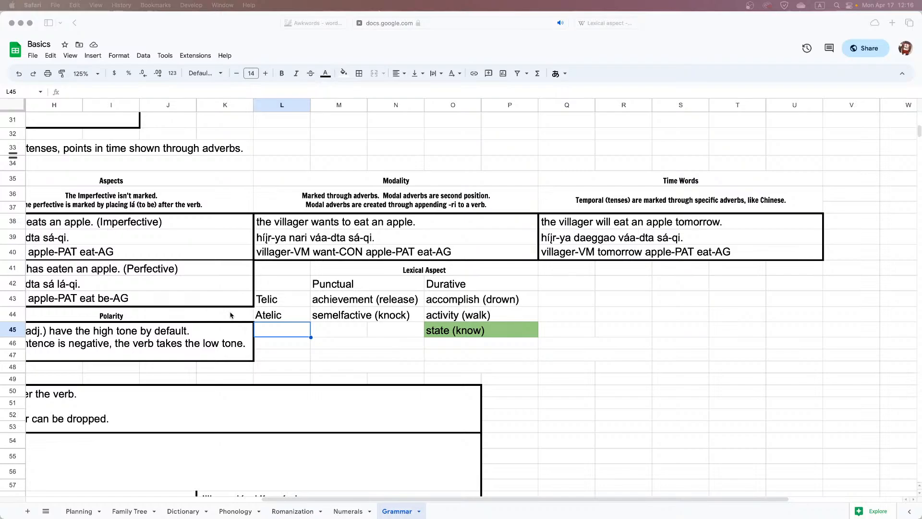
Check the last row heading in Wikipedia's lexical aspect table and label the row in L45 "Static"
left_click(370, 310)
left_click_drag(377, 303, 469, 320)
left_click_drag(303, 305, 457, 317)
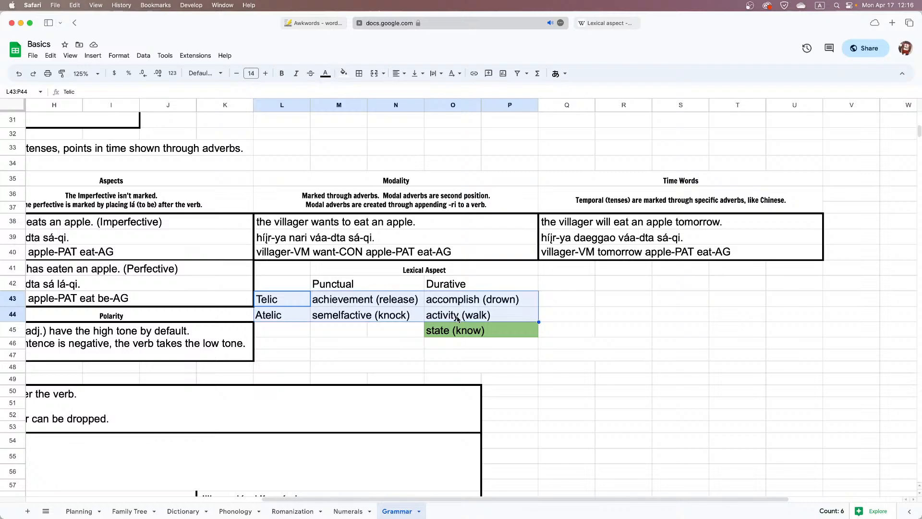
left_click(621, 24)
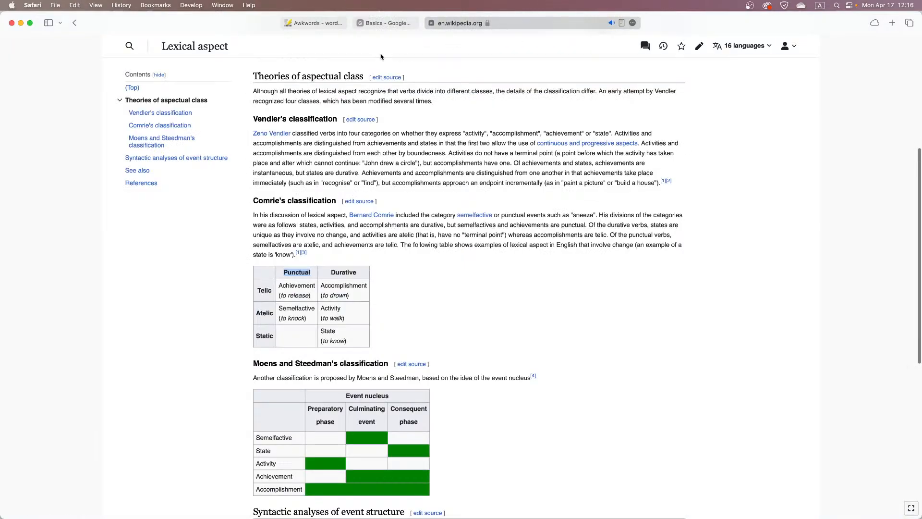
left_click(382, 25)
left_click(299, 331)
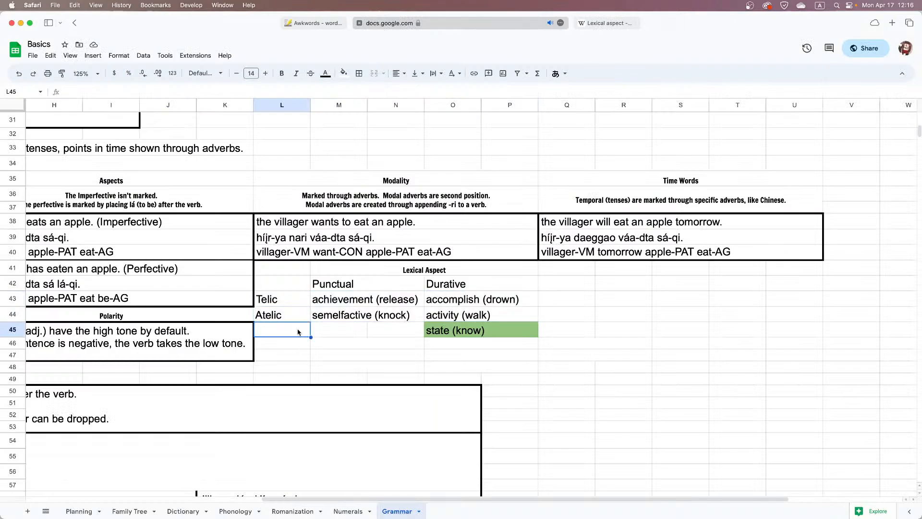
type("Static")
key("BackSpace")
key("BackSpace")
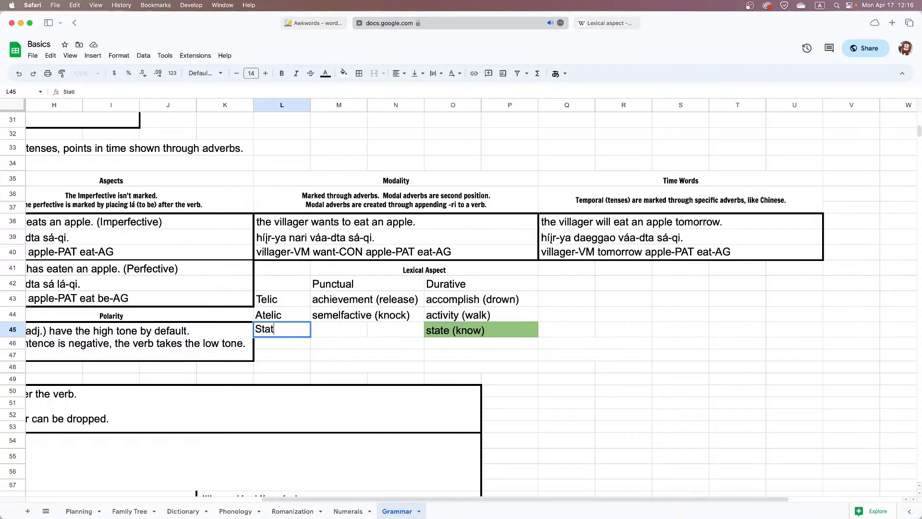
type("ic")
key("Return")
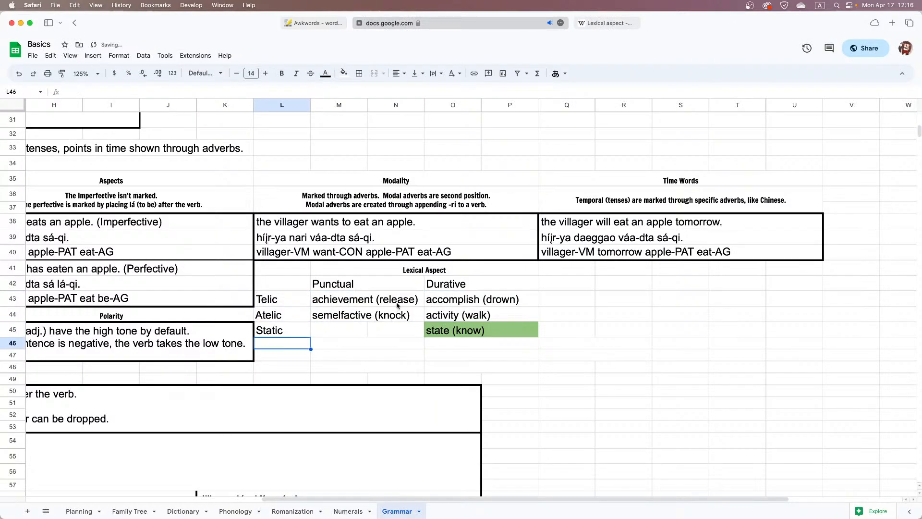
Fill the telic categories in M43:P43, achievement and accomplish, with light red
left_click_drag(398, 305, 448, 313)
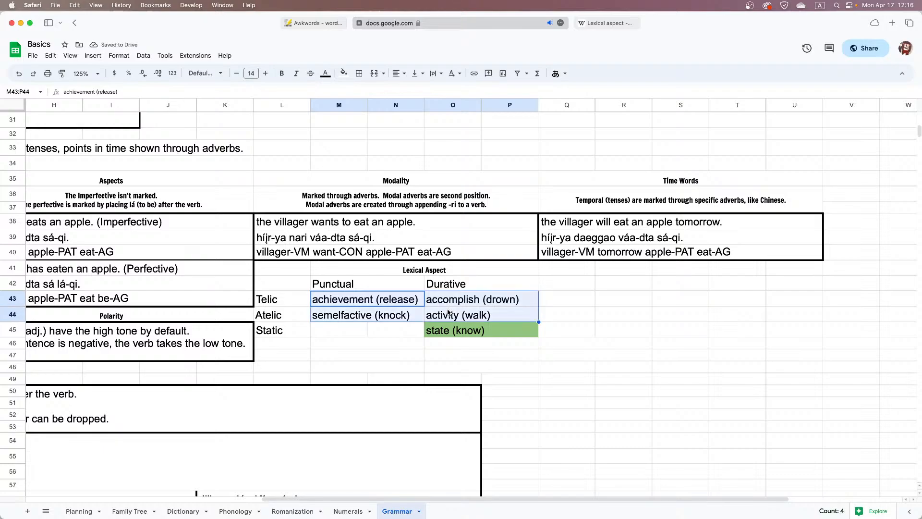
left_click(448, 313)
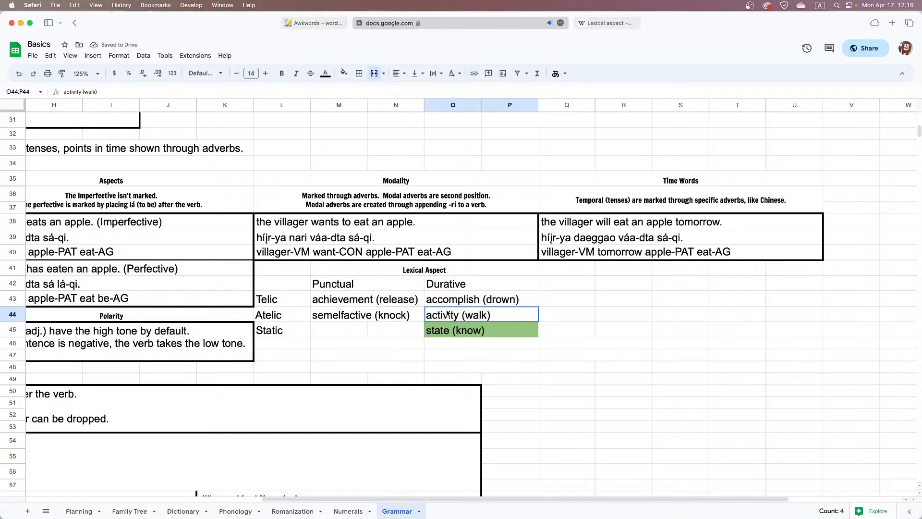
left_click(405, 303)
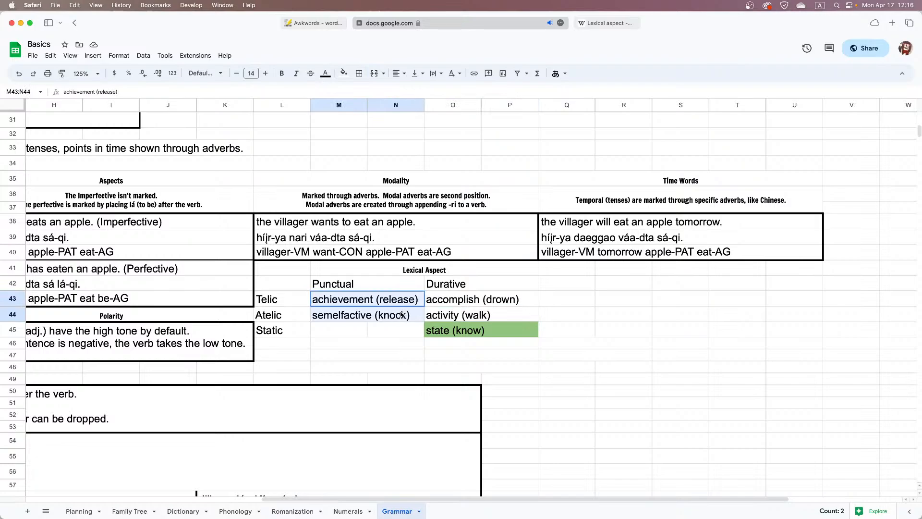
left_click(354, 301)
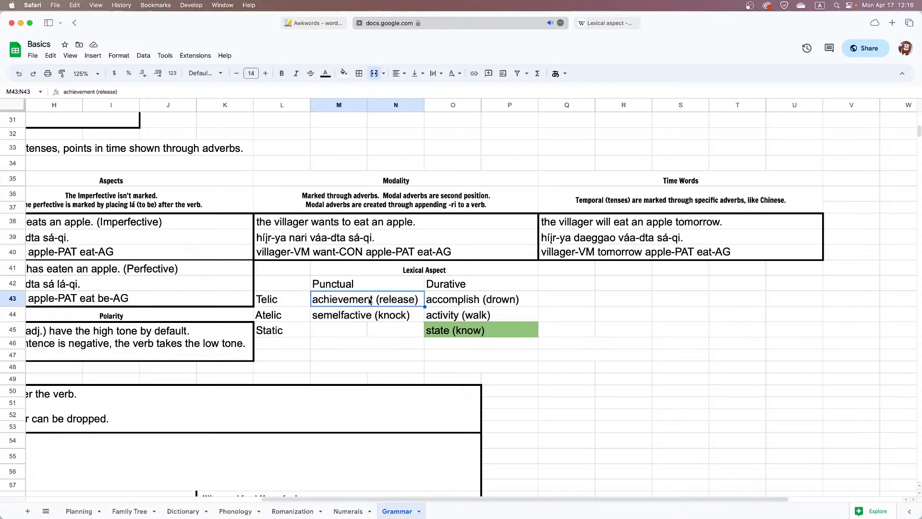
left_click_drag(369, 301, 453, 303)
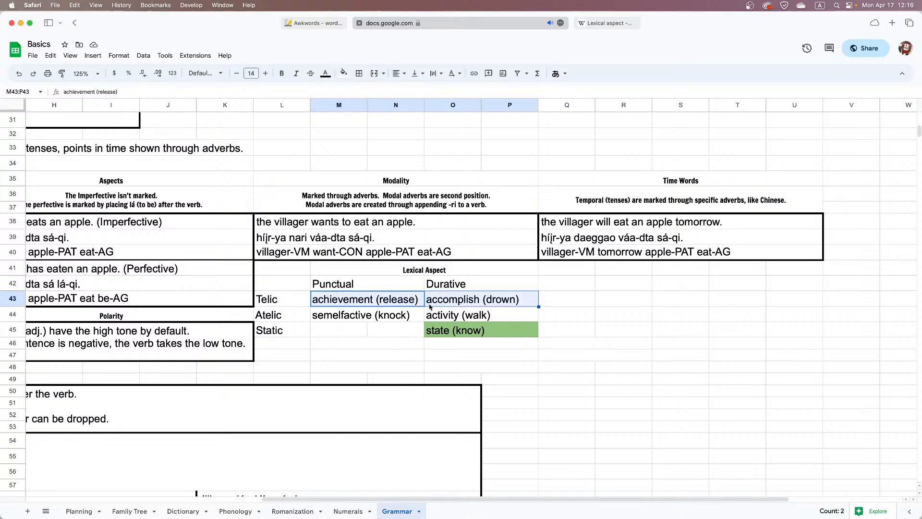
left_click(343, 73)
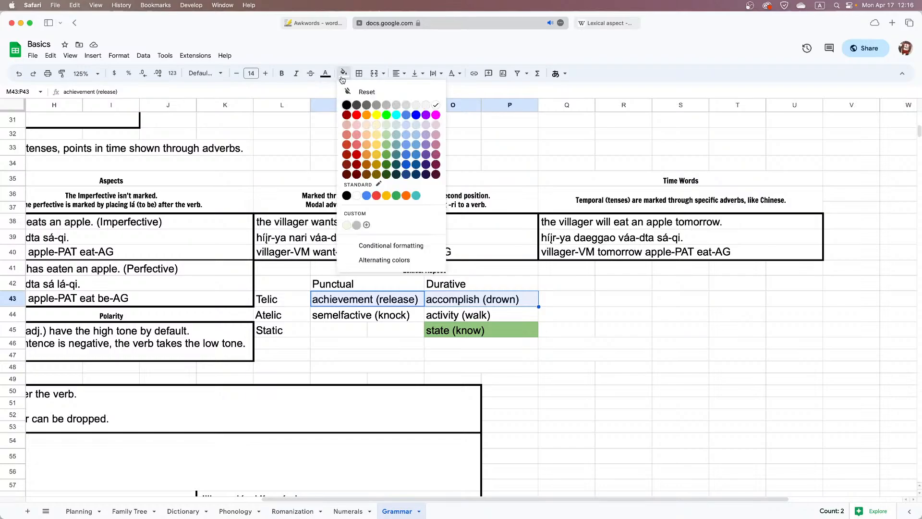
left_click(354, 142)
Fill the atelic categories in M44:P44, semelfactive and activity, with light yellow
left_click_drag(398, 312, 480, 314)
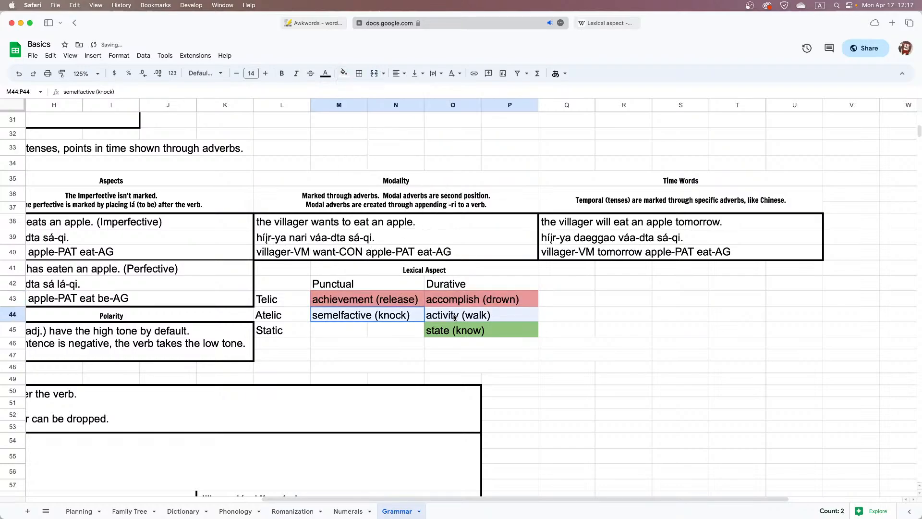
left_click(343, 73)
left_click(361, 140)
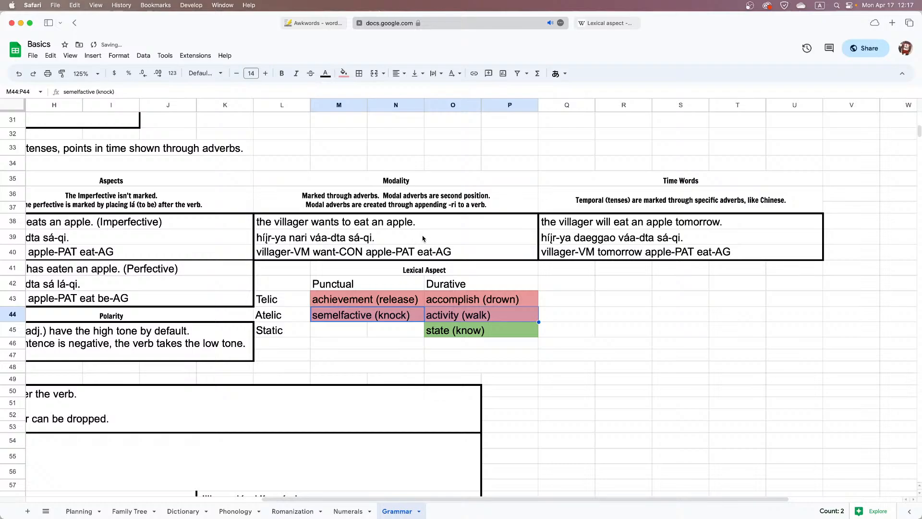
scroll(411, 291, "up", 3)
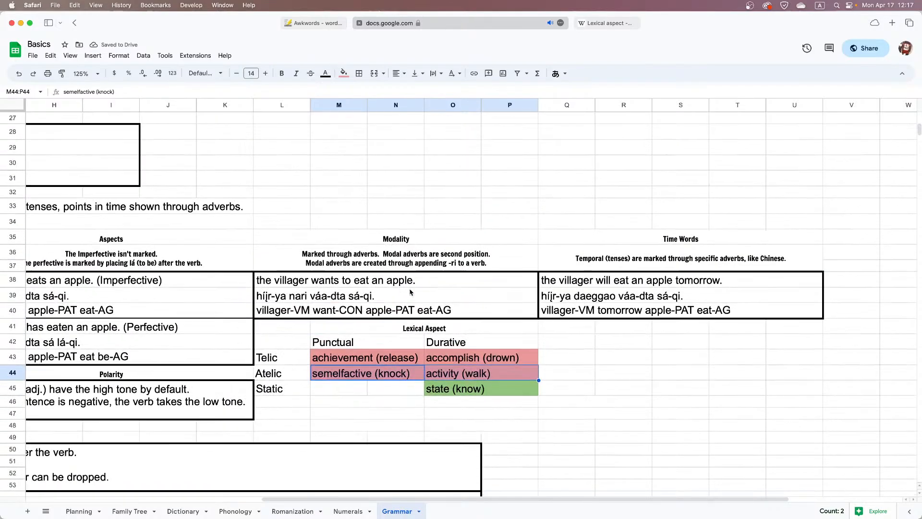
scroll(411, 291, "down", 5)
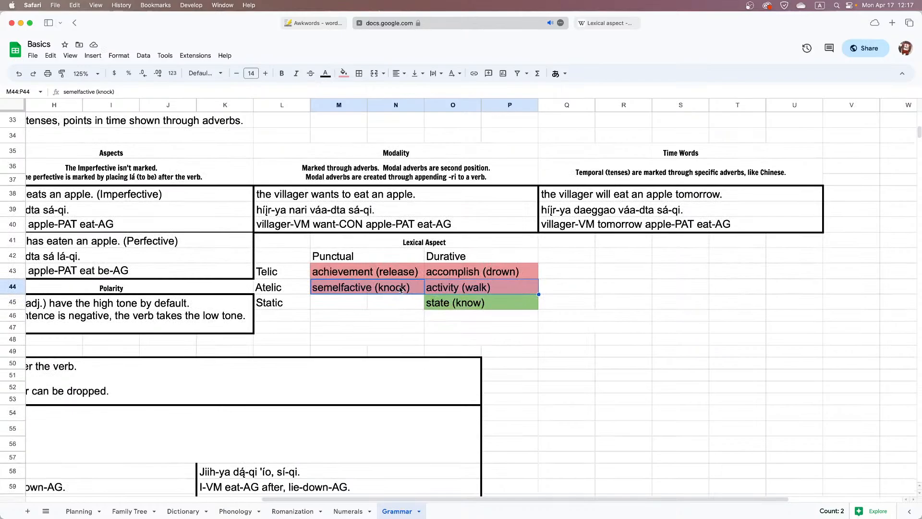
scroll(401, 289, "left", 5)
scroll(401, 289, "right", 7)
scroll(403, 288, "left", 3)
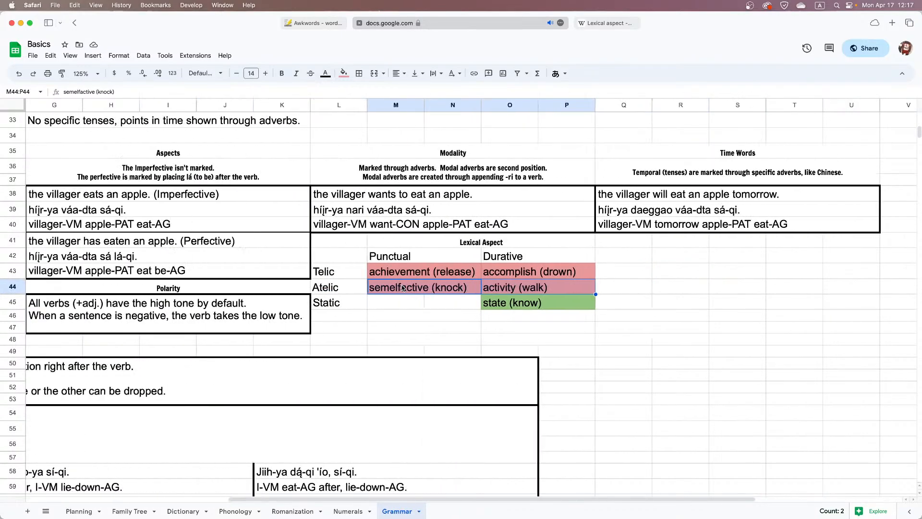
left_click(343, 73)
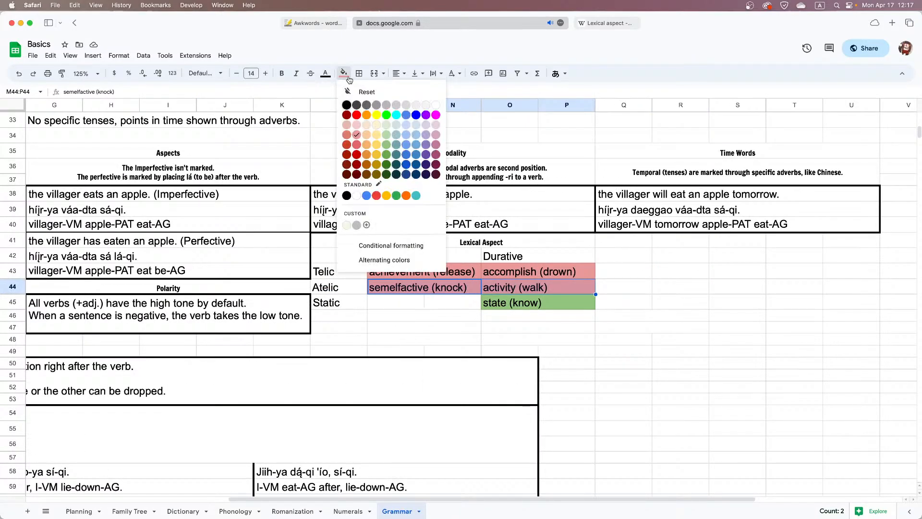
left_click(374, 135)
left_click(424, 302)
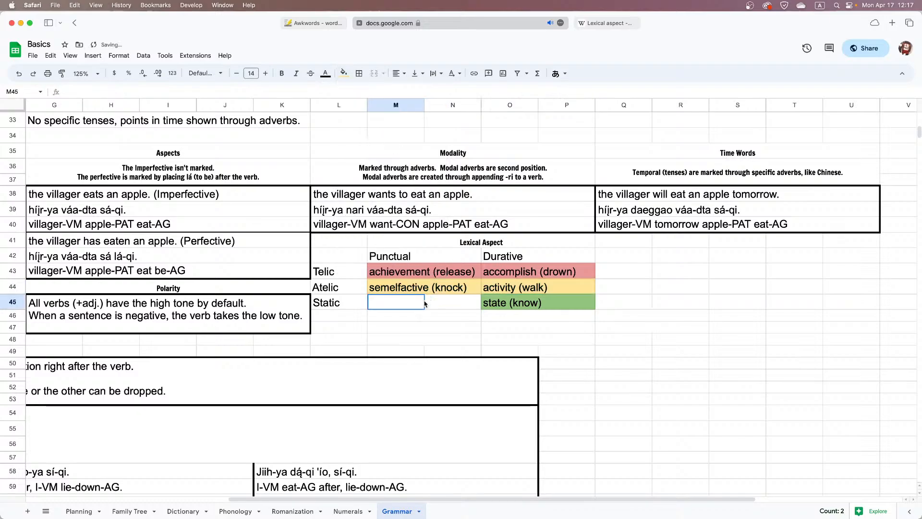
Examine how the telic and atelic rows of the lexical aspect table relate to the imperfective and perfective examples
left_click(435, 272)
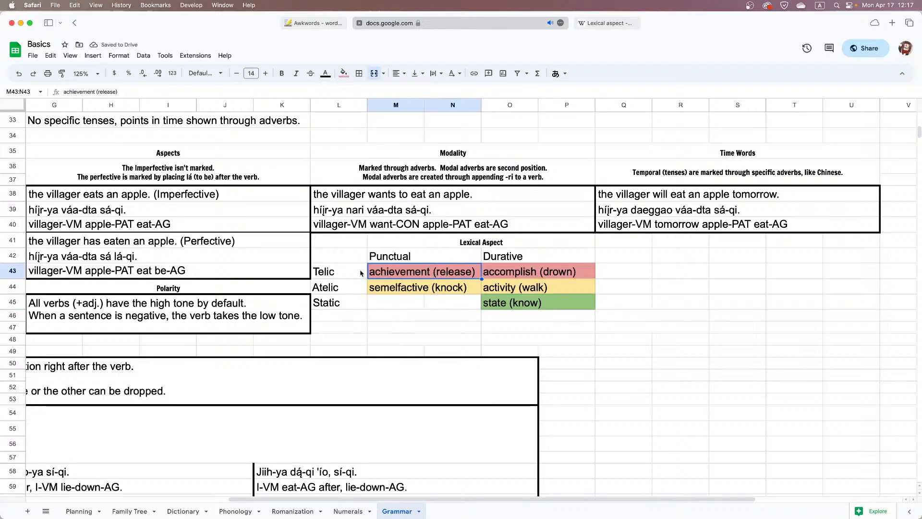
left_click_drag(361, 273, 510, 270)
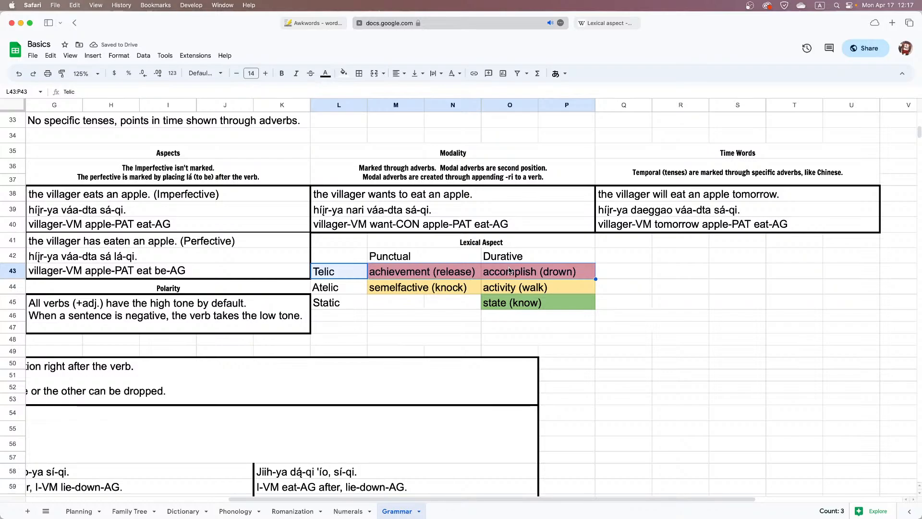
scroll(510, 270, "up", 5)
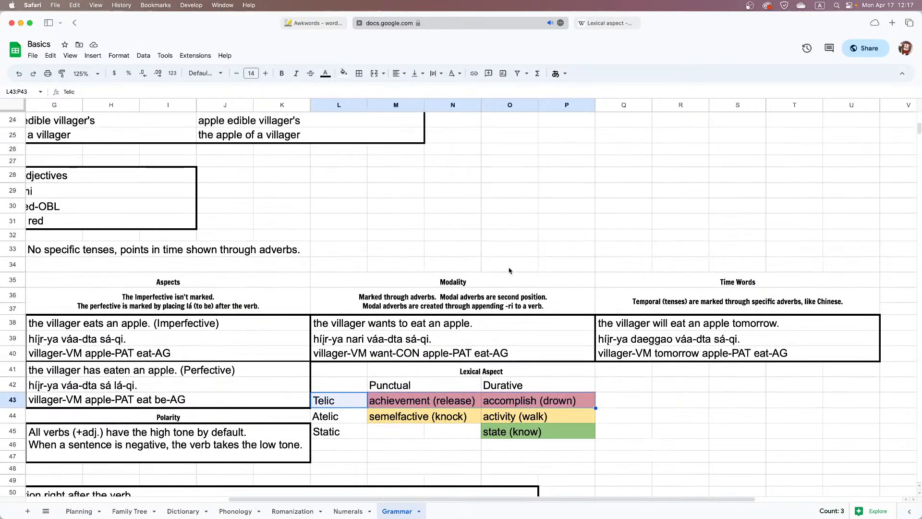
scroll(510, 270, "up", 1)
scroll(510, 270, "down", 3)
scroll(511, 270, "down", 2)
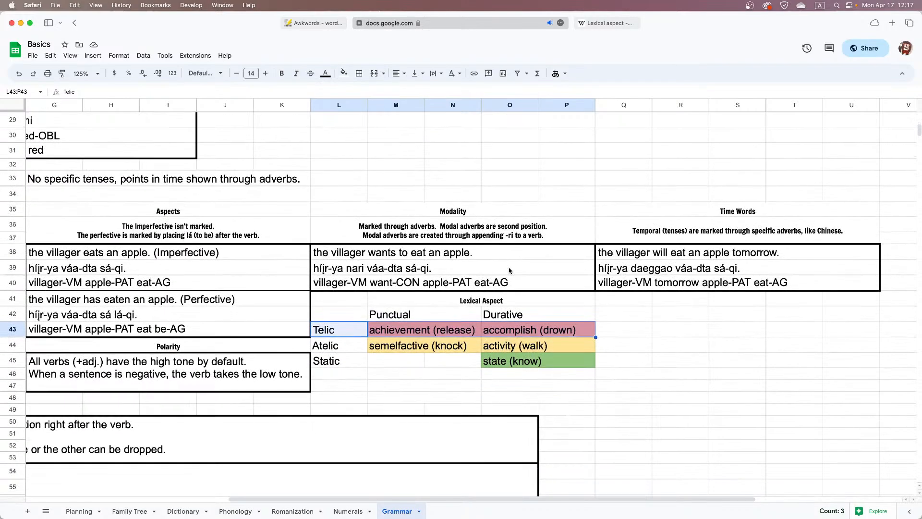
left_click(514, 344)
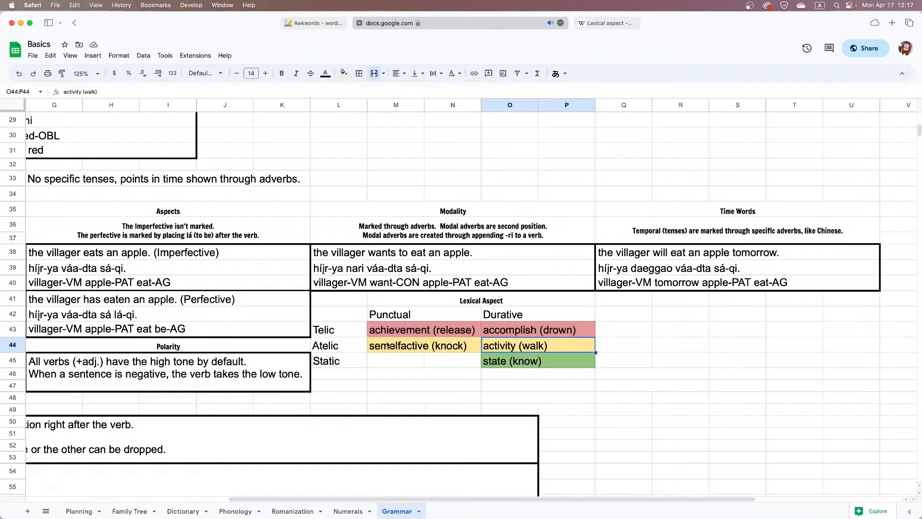
scroll(539, 291, "up", 8)
scroll(539, 291, "down", 9)
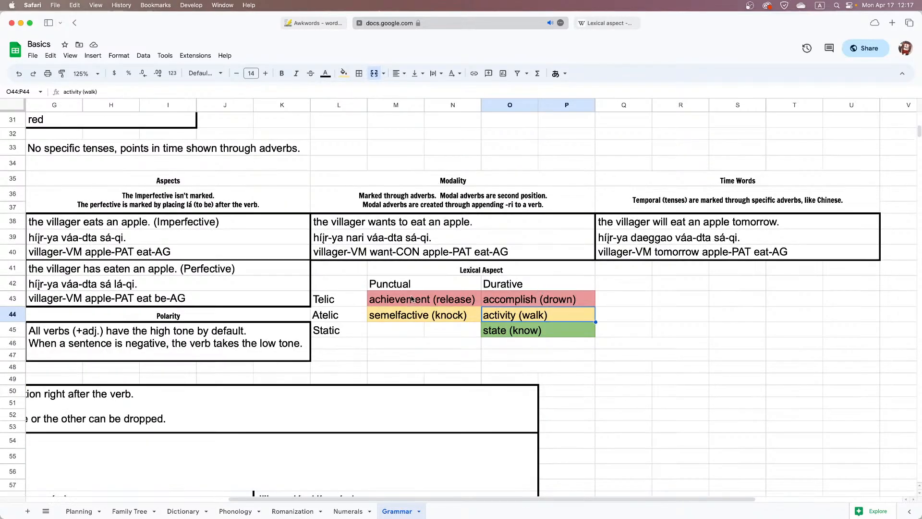
left_click(197, 273)
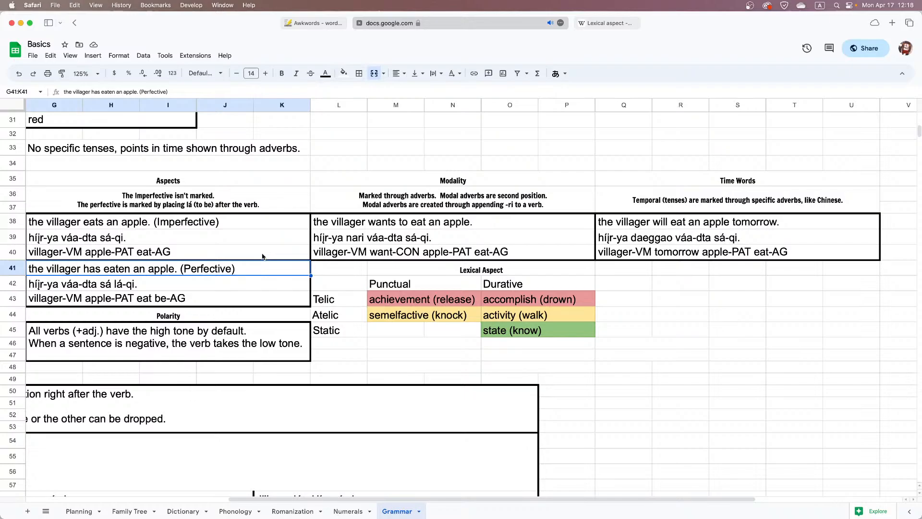
Review the imperfective and perfective examples, then the intentional and unintentional translations of "The villager fell." on the Grammar sheet
left_click(266, 228)
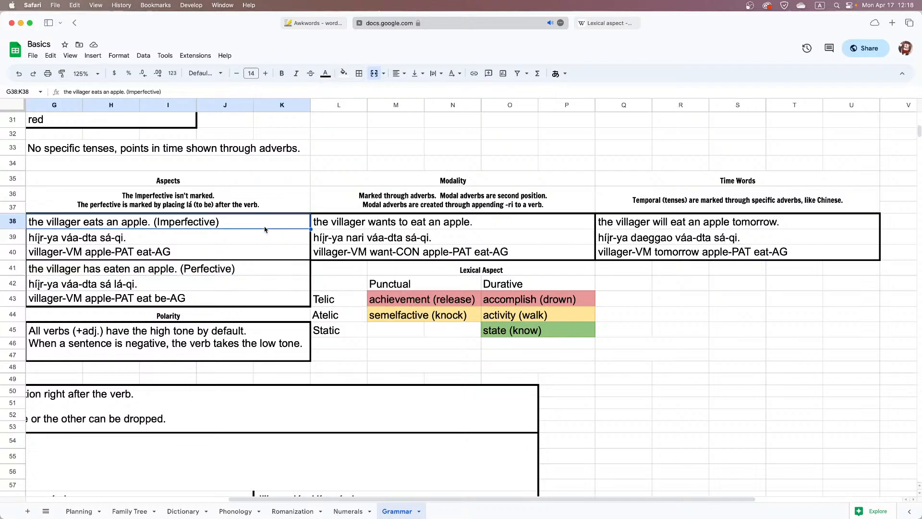
left_click(231, 274)
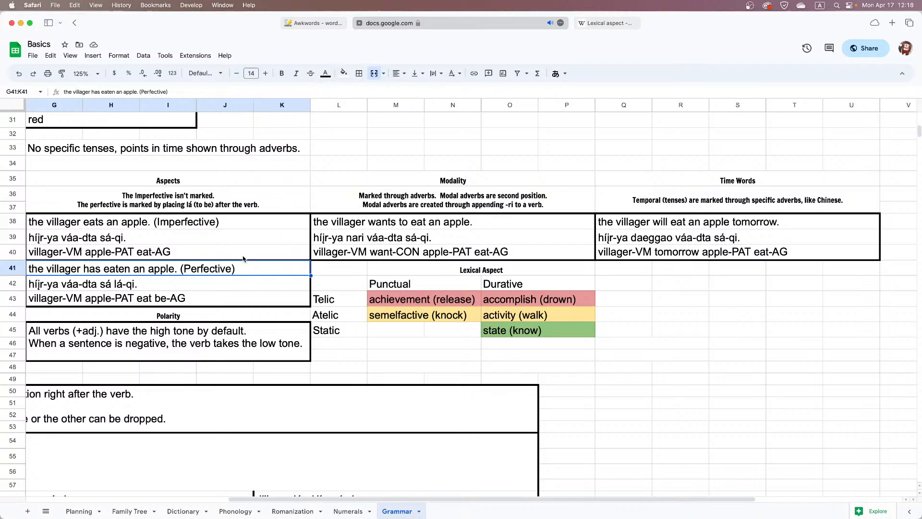
scroll(243, 259, "up", 3)
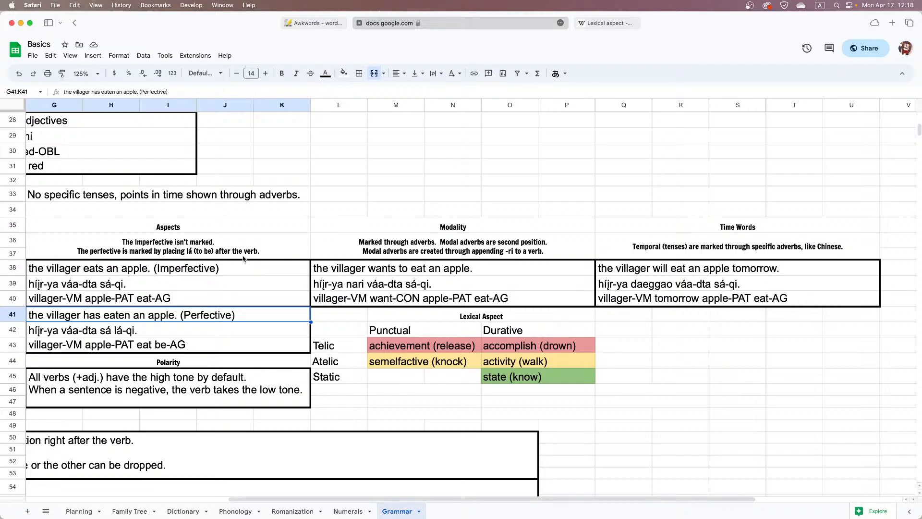
scroll(243, 259, "up", 10)
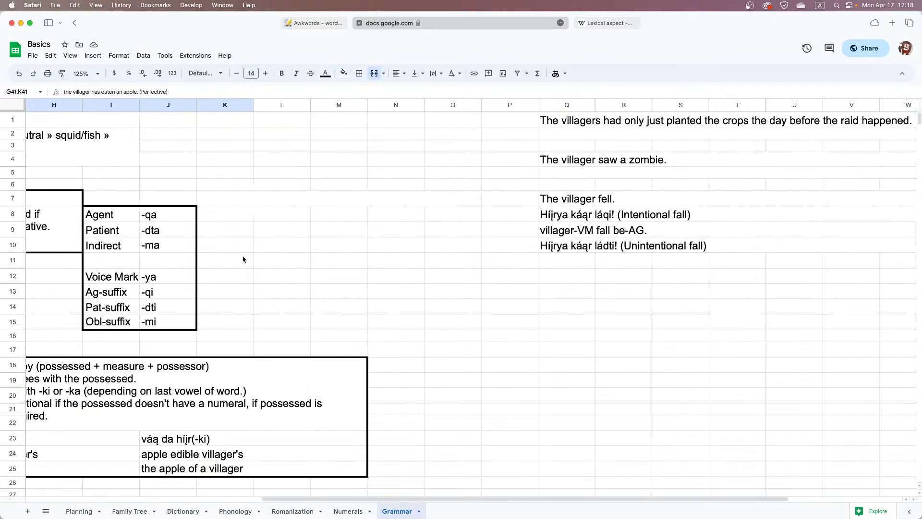
scroll(244, 259, "right", 4)
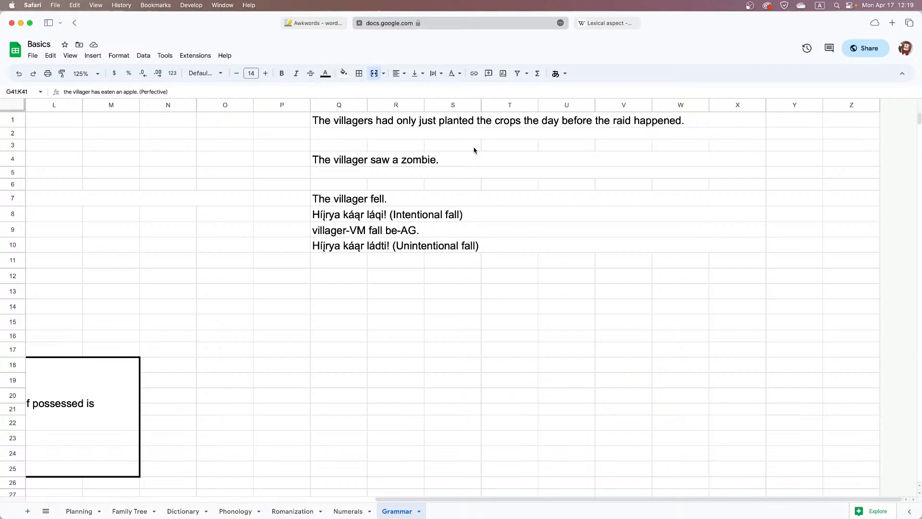
left_click(389, 202)
left_click(398, 216)
left_click(406, 245)
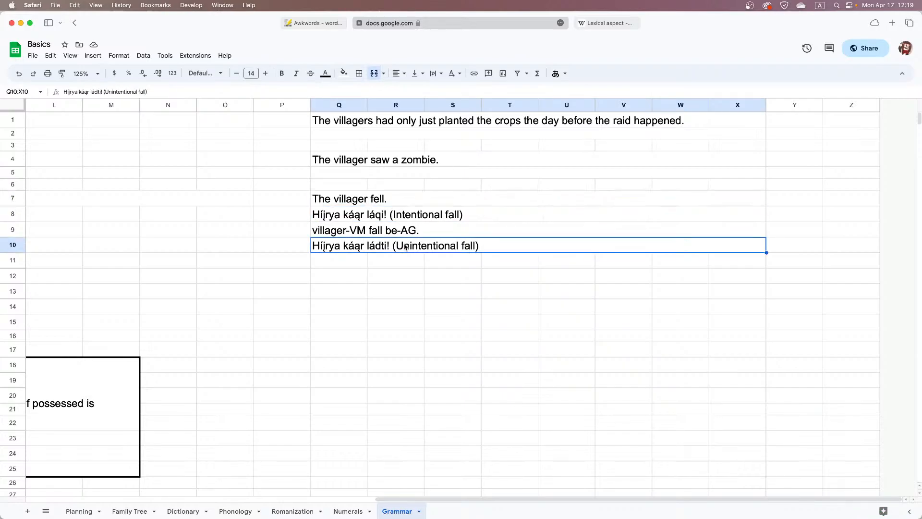
left_click(409, 219)
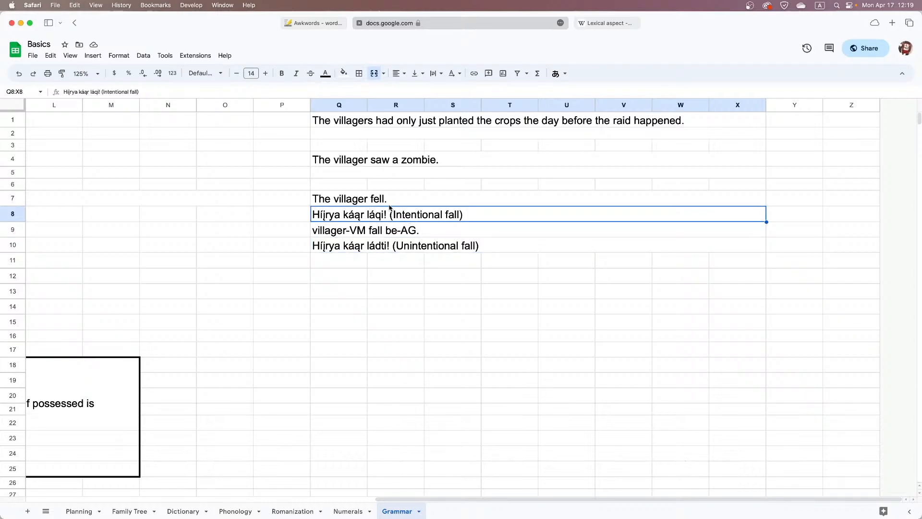
Copy the gloss "villager-VM fall be-AG." from row 9 into row 11, beneath the unintentional fall sentence
left_click(392, 235)
double_click(392, 232)
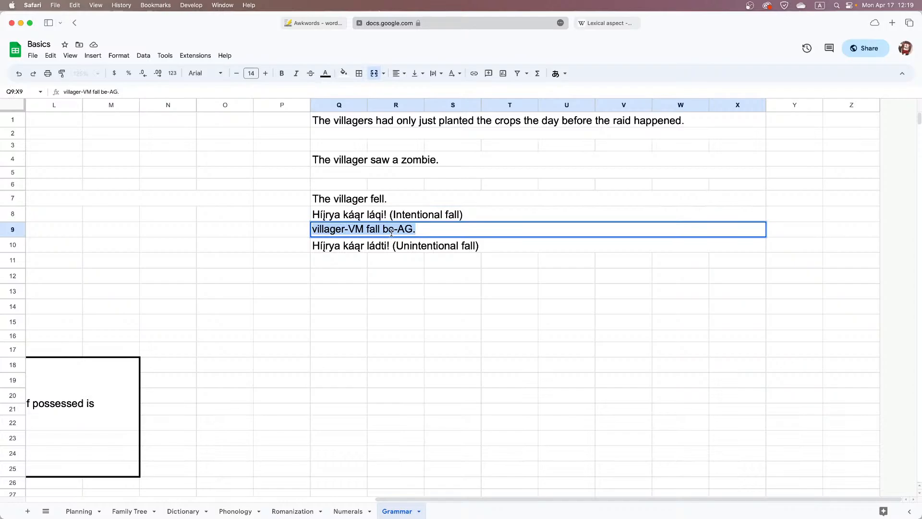
key("ctrl+c")
left_click(364, 265)
key("ctrl+v")
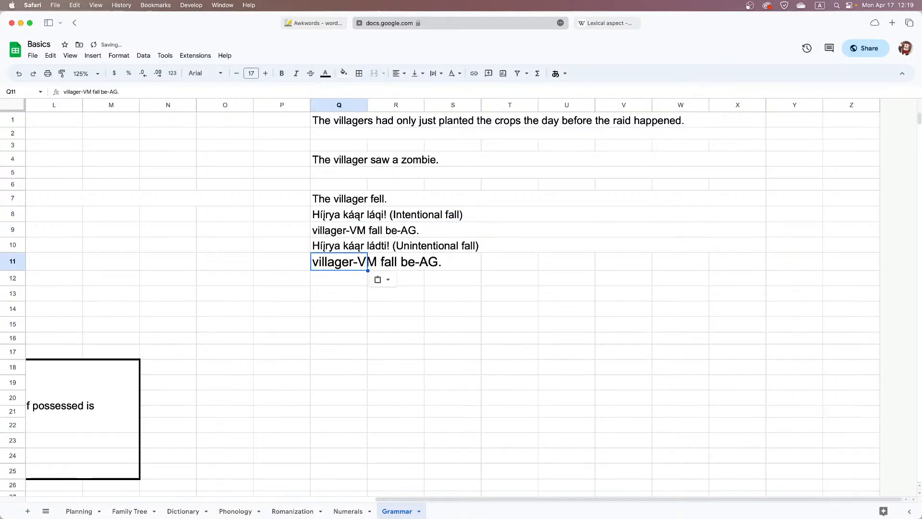
key("ctrl+z")
left_click(399, 235)
key("ctrl+c")
left_click(355, 265)
key("ctrl+v")
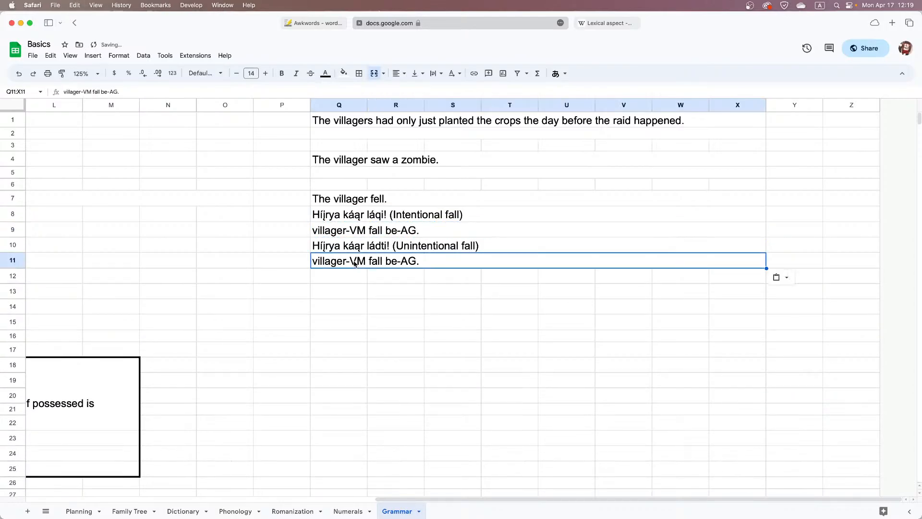
Change AG to PAT in the unintentional fall sentence's gloss so it reads "villager-VM fall be-PAT."
double_click(384, 260)
left_click_drag(416, 260, 402, 261)
left_click(402, 261)
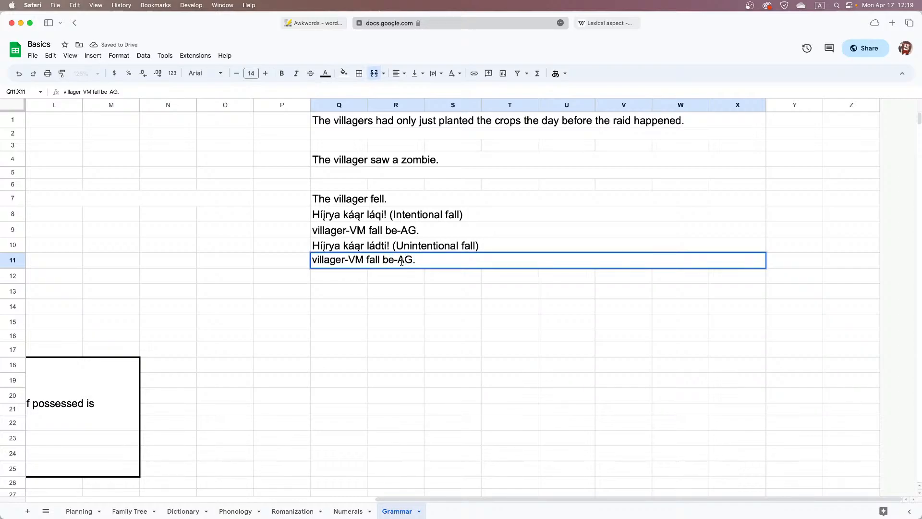
left_click(315, 279)
scroll(315, 281, "left", 7)
scroll(314, 281, "right", 1)
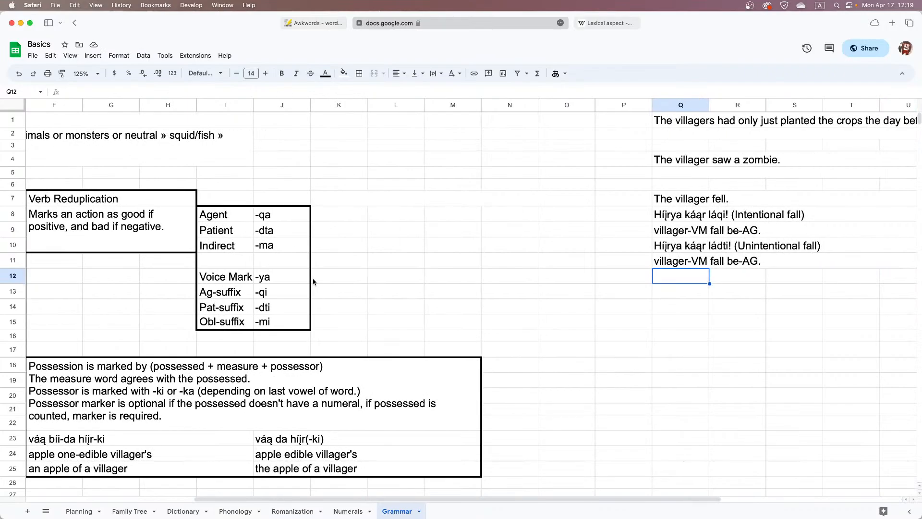
scroll(313, 281, "right", 5)
double_click(409, 260)
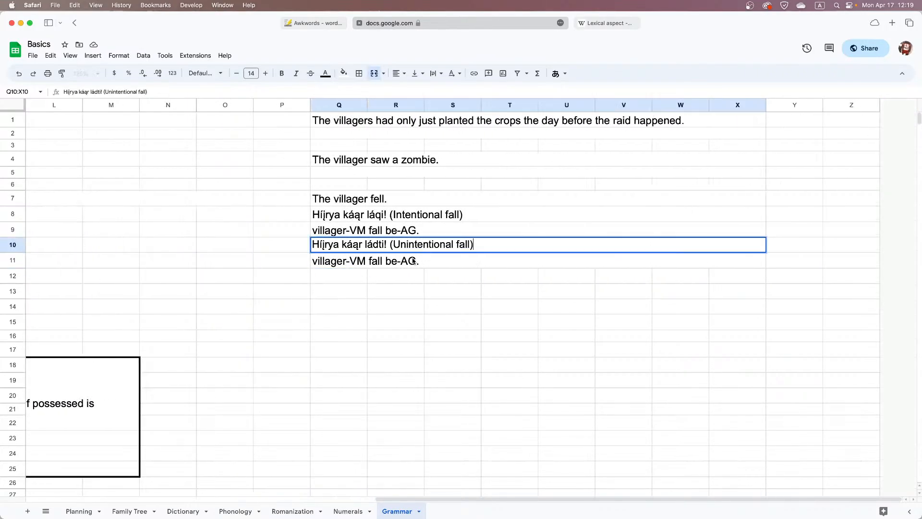
double_click(406, 260)
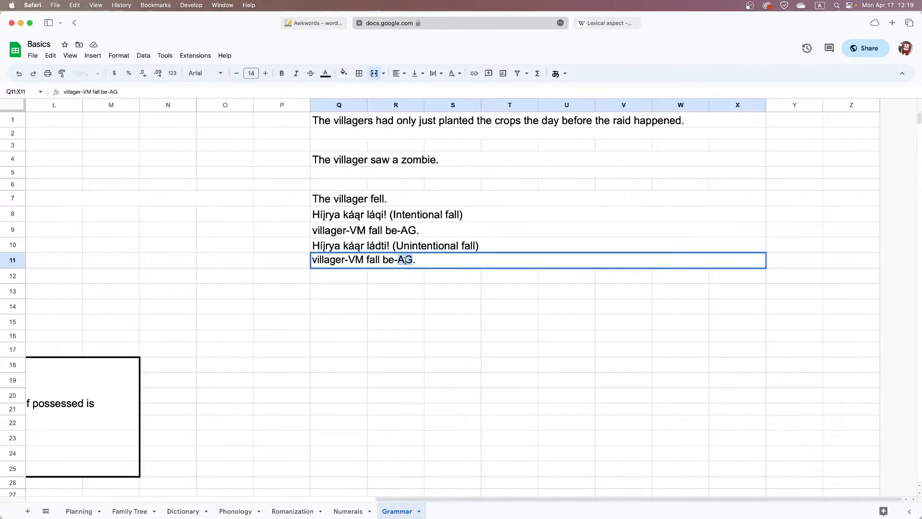
type("PAT")
key("Return")
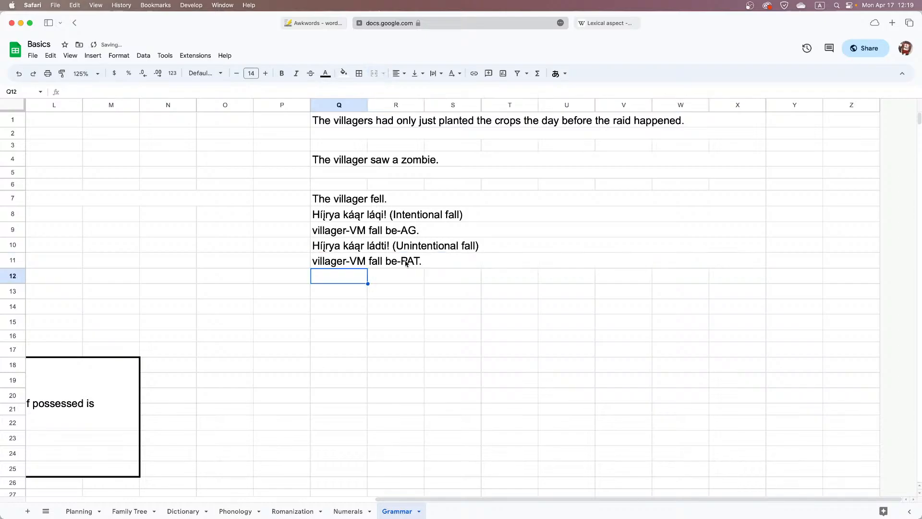
Compare the intentional and unintentional fall sentences with their agent and patient glosses
left_click(411, 246)
left_click(412, 231)
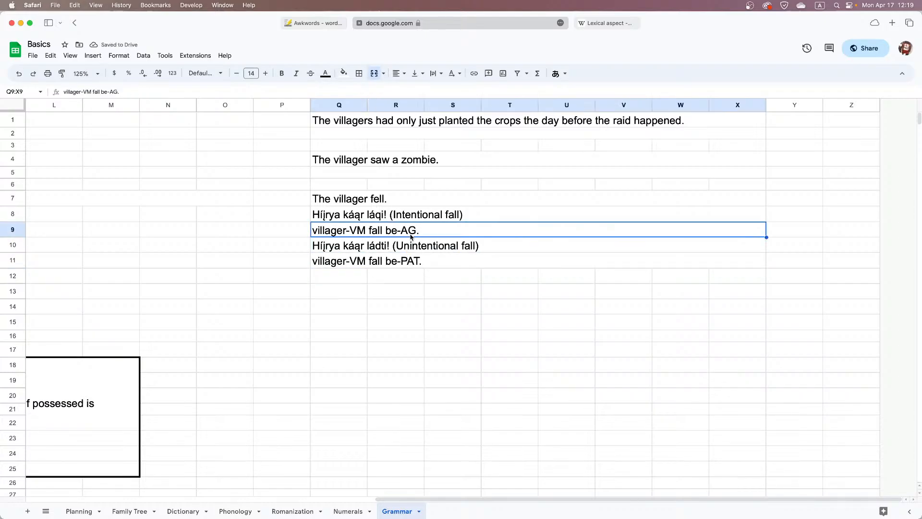
left_click(412, 220)
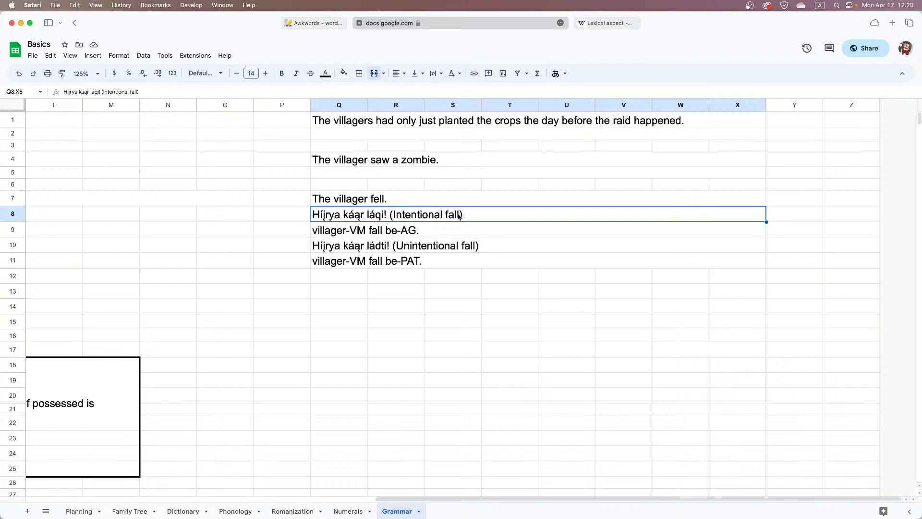
left_click_drag(452, 227, 466, 261)
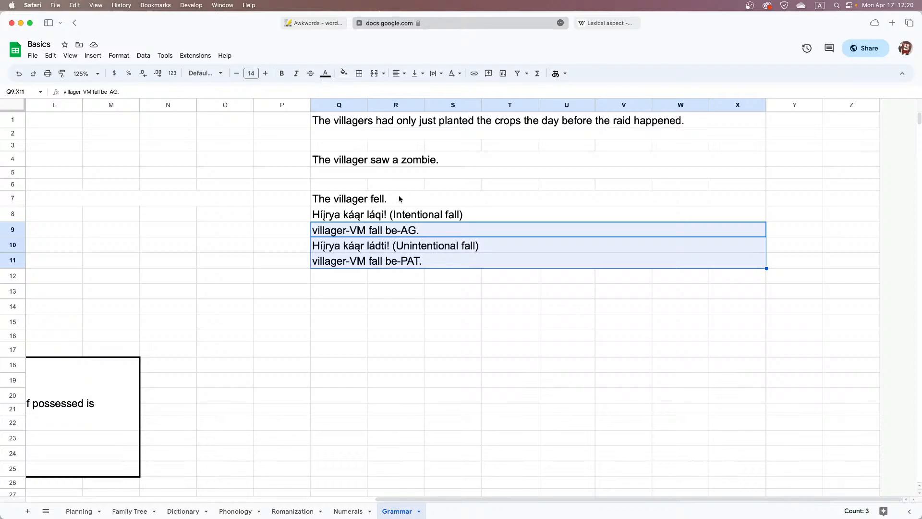
left_click(400, 175)
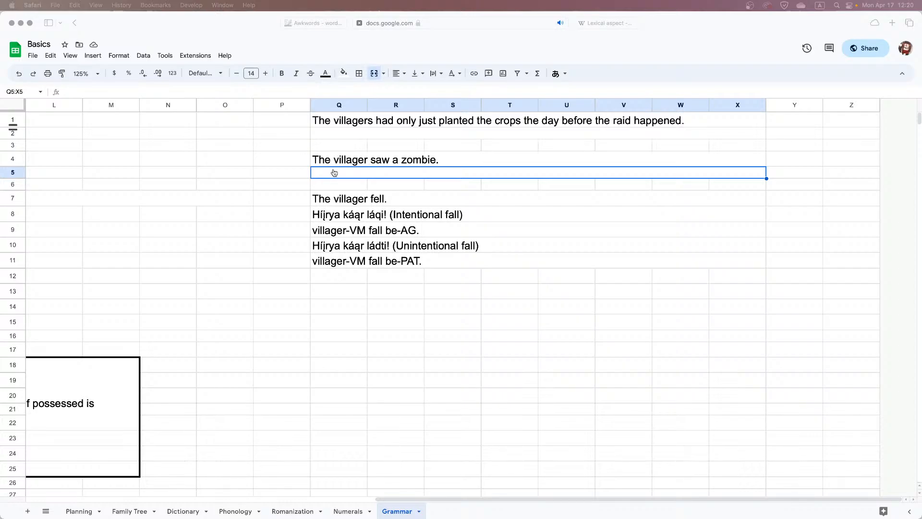
Search the Dictionary sheet for a word meaning "see" and check its last entries
left_click(181, 511)
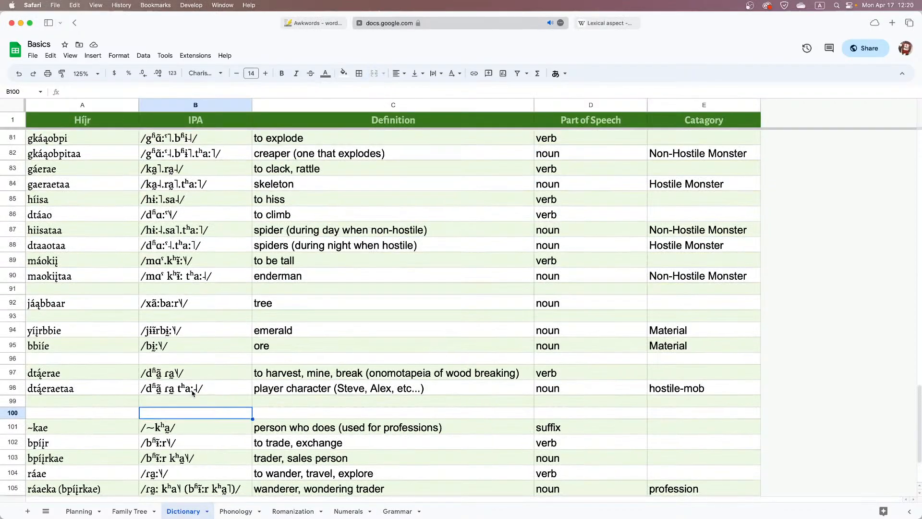
scroll(192, 393, "up", 5)
key("super+f")
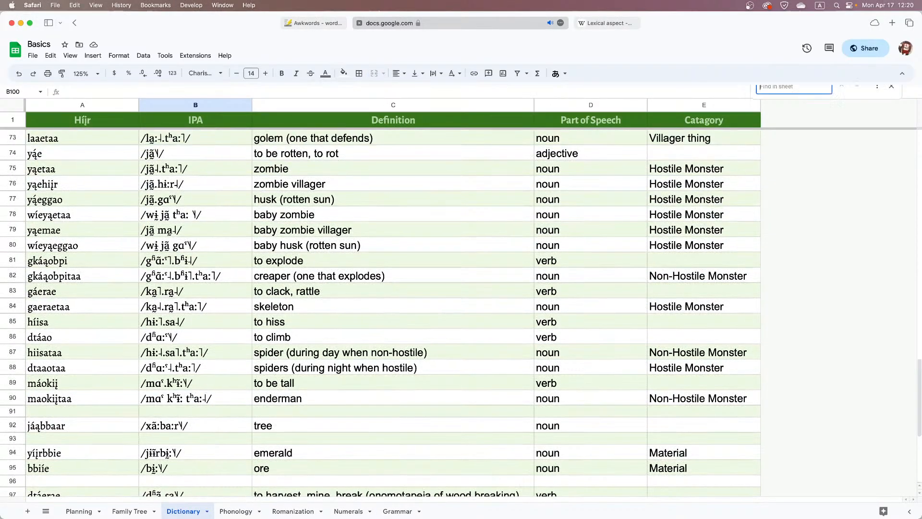
scroll(240, 375, "down", 3)
type("see")
key("Escape")
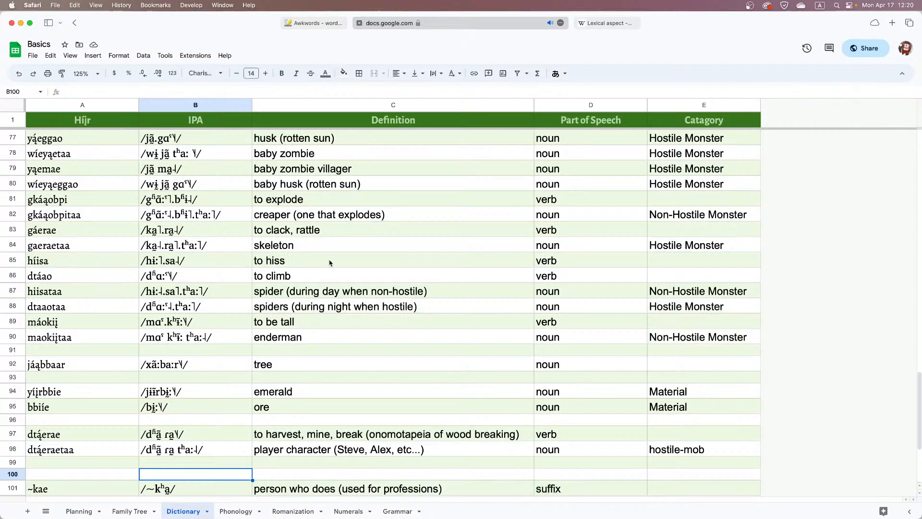
scroll(372, 239, "down", 5)
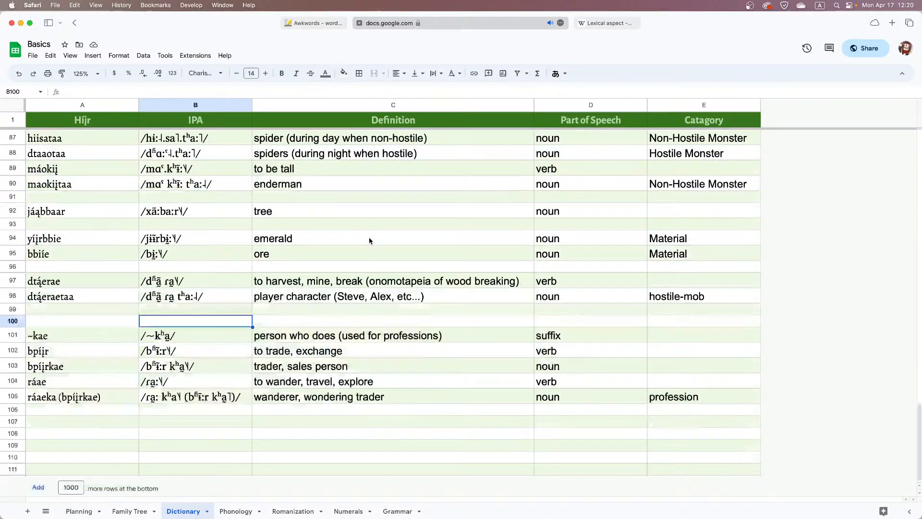
Copy the generated word ɸũˤda̰˨ from Awkwords and enter it between slashes as the IPA in B107 of the Dictionary sheet
left_click(130, 421)
left_click(297, 24)
scroll(194, 222, "down", 1)
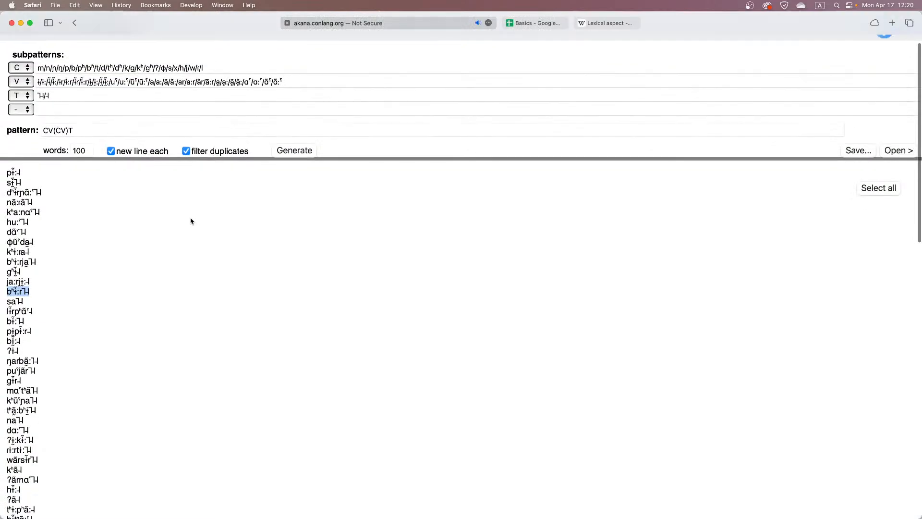
left_click_drag(32, 243, 6, 242)
key("super+c")
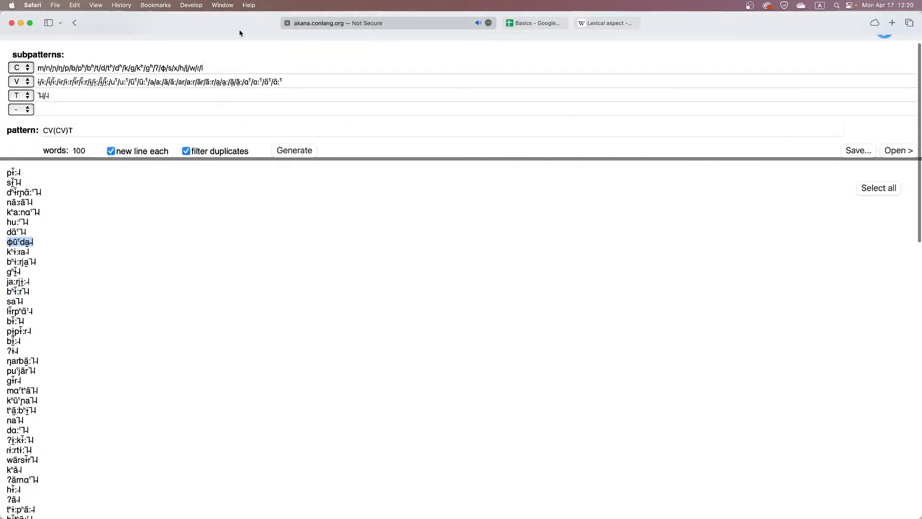
left_click(531, 22)
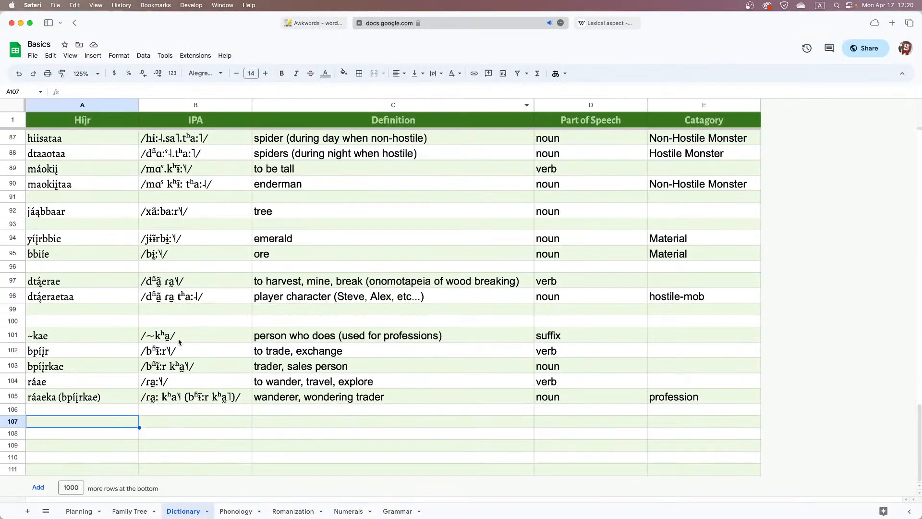
left_click(169, 426)
type("/")
key("super+v")
type("/")
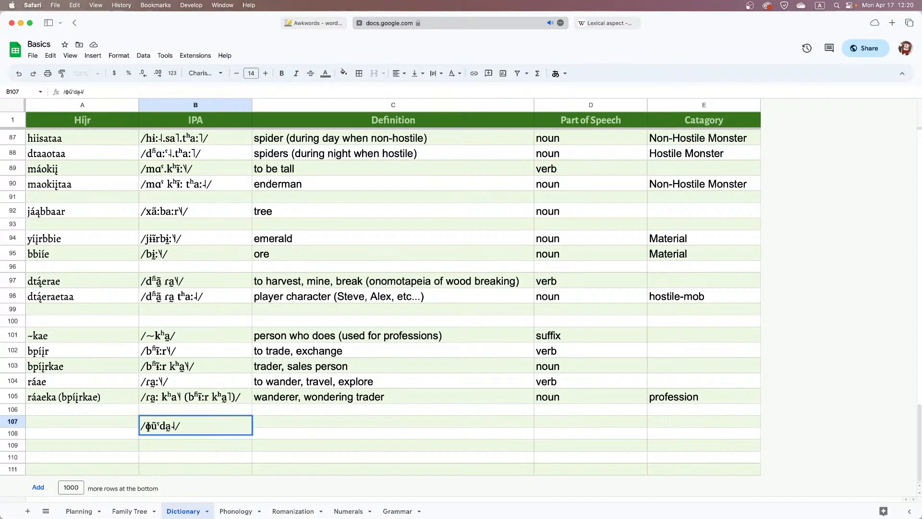
Replace the tone mark in B107's IPA with the falling tone from B105 and separate the two syllables with a space
double_click(182, 400)
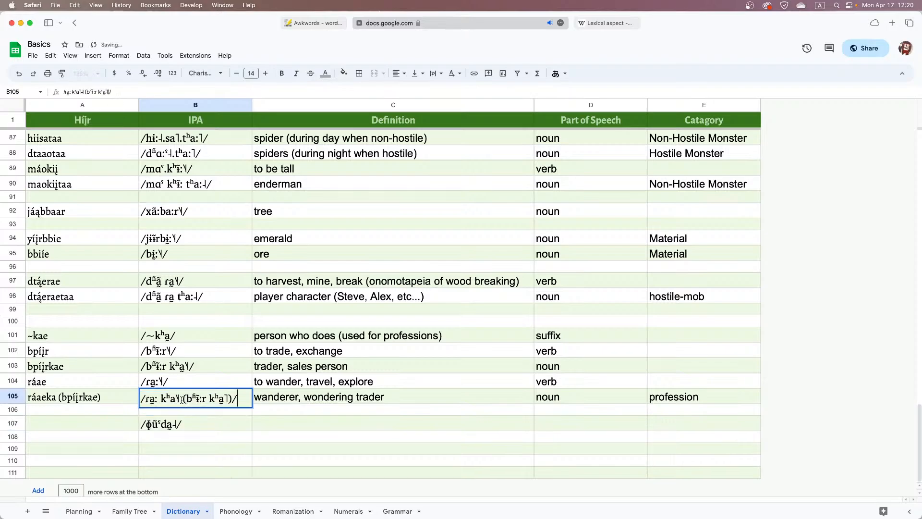
left_click(180, 398)
double_click(176, 427)
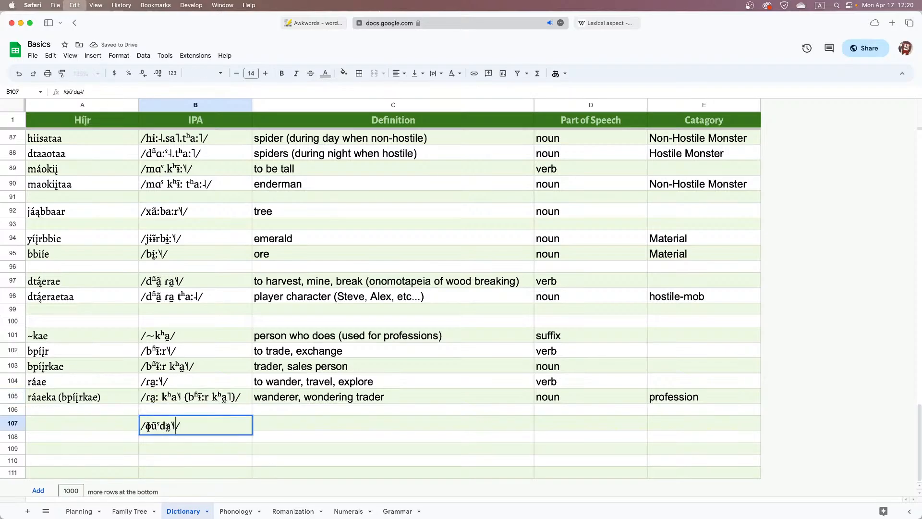
key("Left")
key("Left")
key("Left")
Enter the romanized Híjr spelling "fįodae" for the new word in A107
left_click(69, 425)
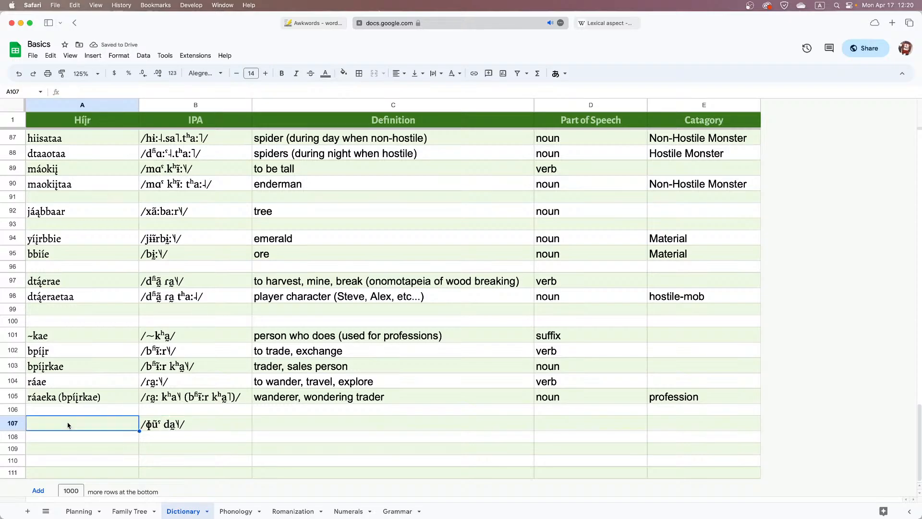
type("fį")
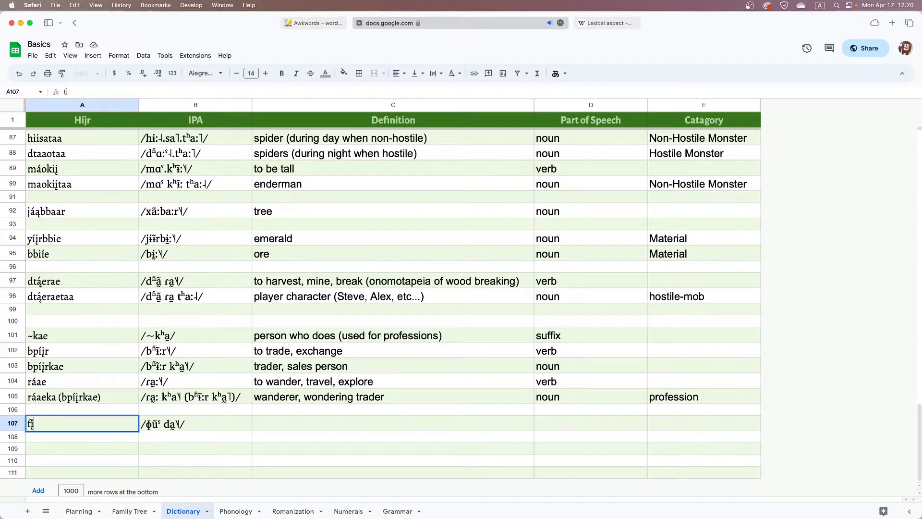
type("e")
key("BackSpace")
type("o")
key("BackSpace")
type("dae")
key("Return")
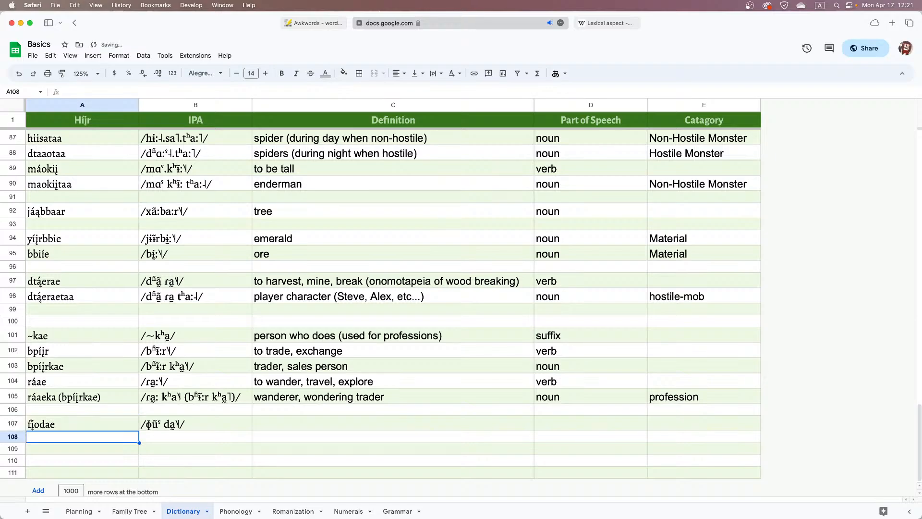
Define the new word in row 107 as "to see" with the part of speech "verb"
key("Up")
key("Right")
key("Right")
type("to see")
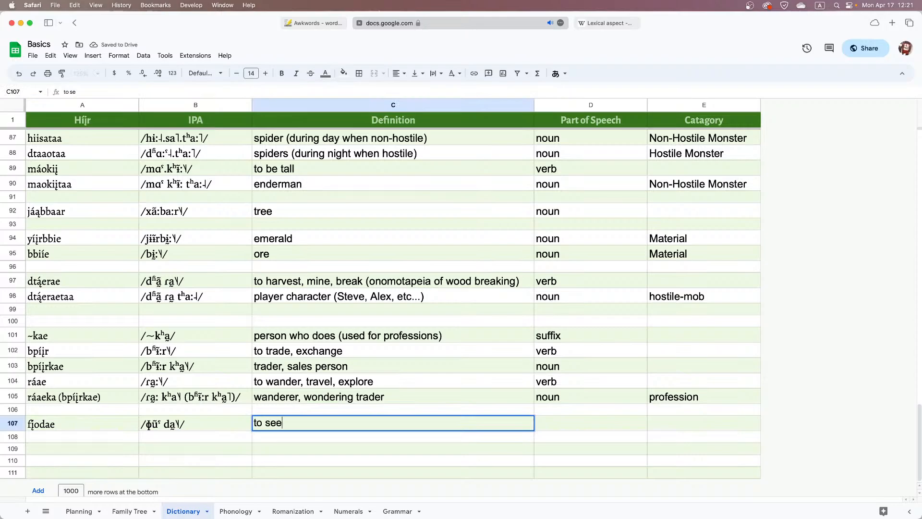
key("Tab")
type("verb")
key("Tab")
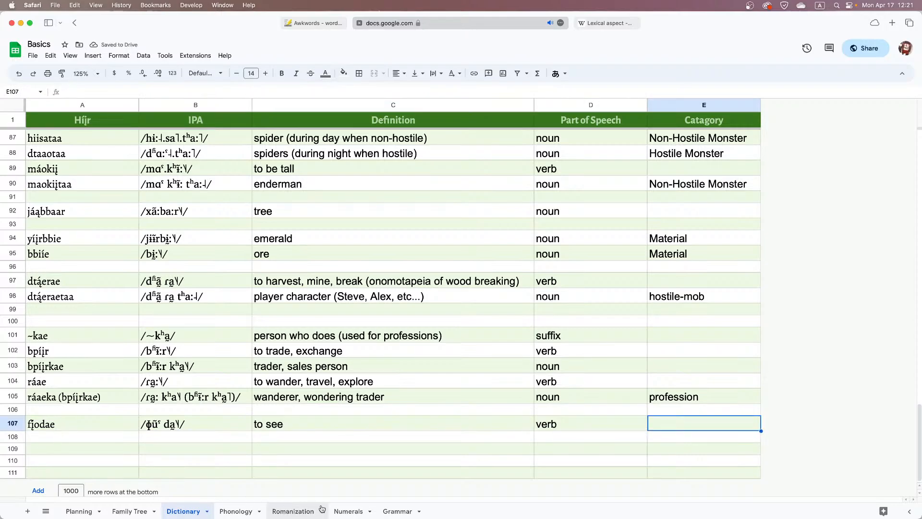
left_click(76, 427)
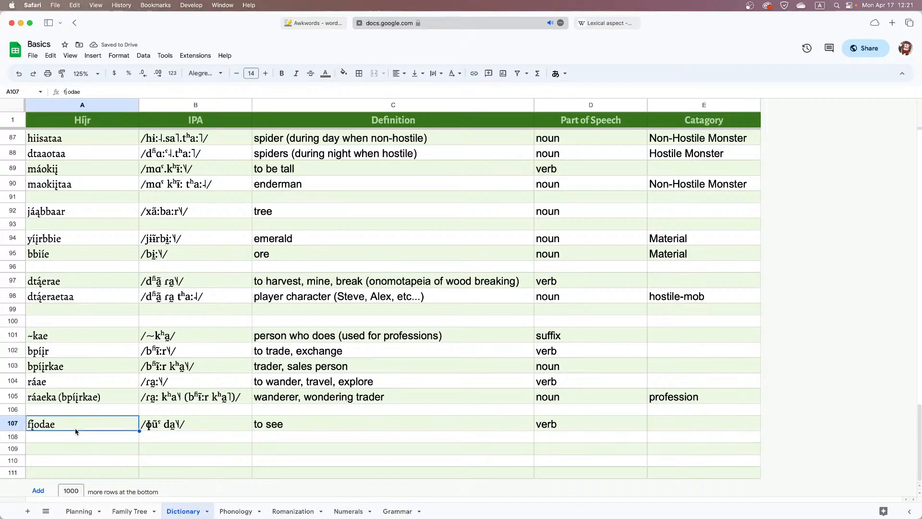
Copy the Híjr word "fįodae" from the Dictionary sheet into cell O8 of the Grammar sheet
double_click(76, 427)
key("cmd+c")
left_click(397, 511)
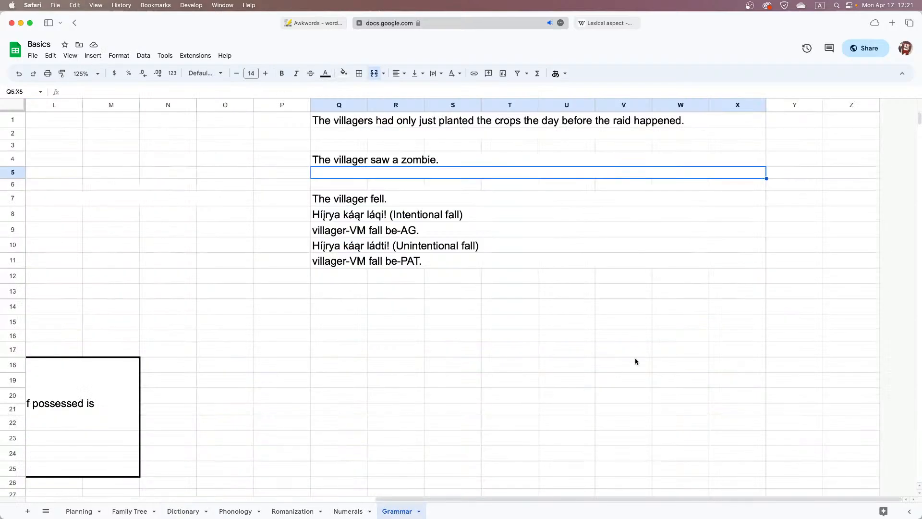
left_click(220, 217)
key("cmd+v")
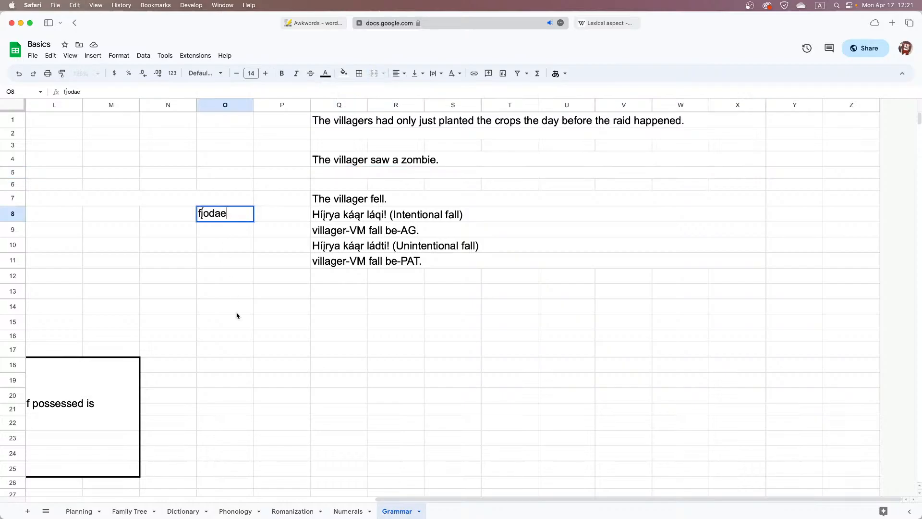
left_click(237, 308)
Copy the Híjr word for zombie, "yąetaa", from Dictionary A75 into cell O10 of the Grammar sheet
left_click(77, 511)
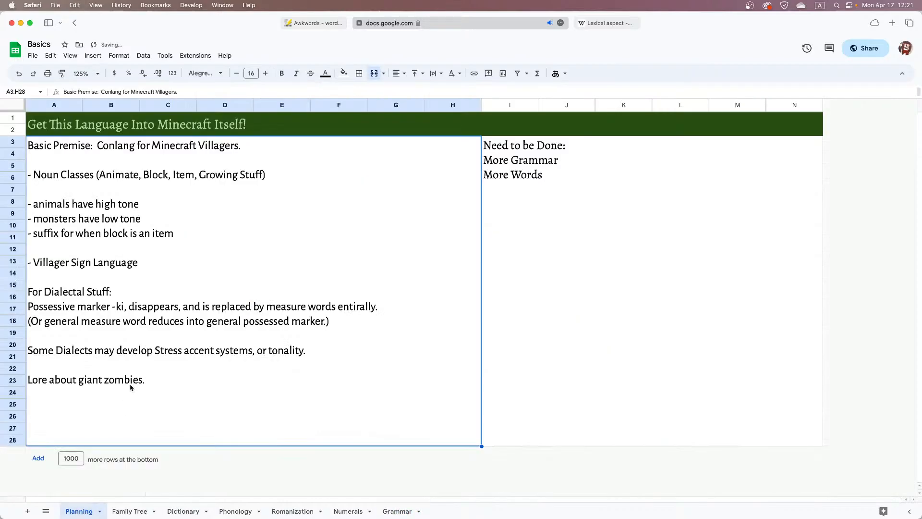
left_click(137, 511)
left_click(168, 512)
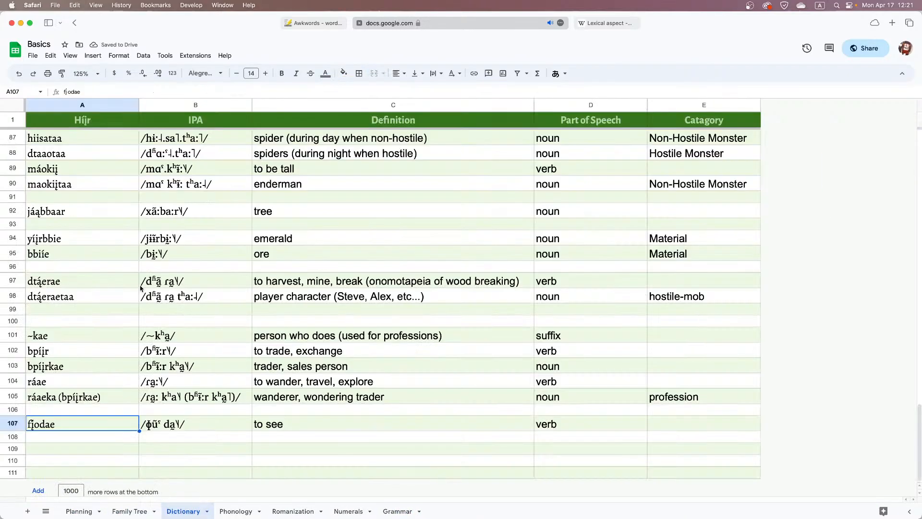
scroll(142, 288, "up", 5)
double_click(89, 168)
key("cmd+c")
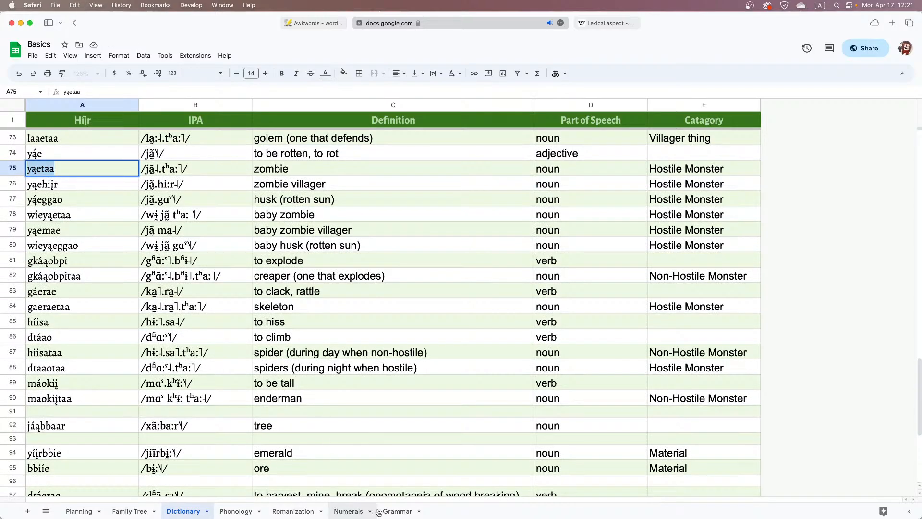
left_click(398, 511)
left_click(220, 235)
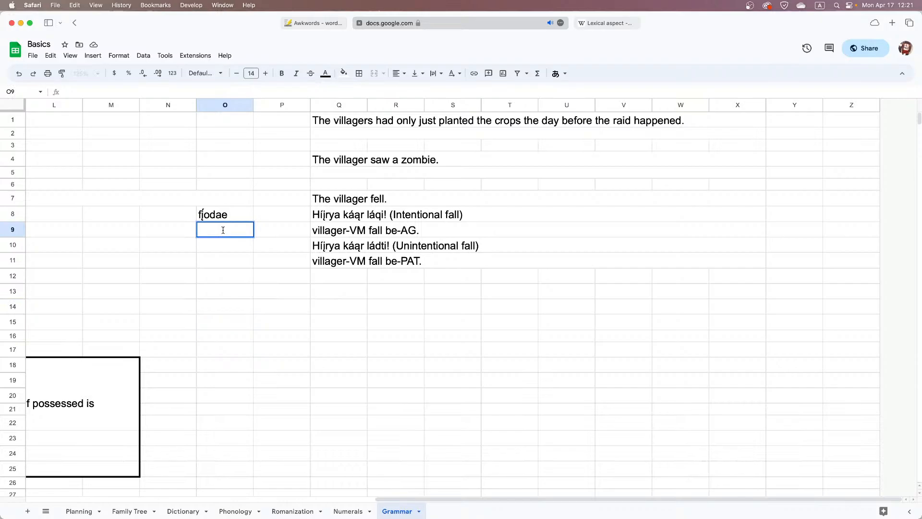
key("cmd+v")
left_click(231, 249)
key("cmd+v")
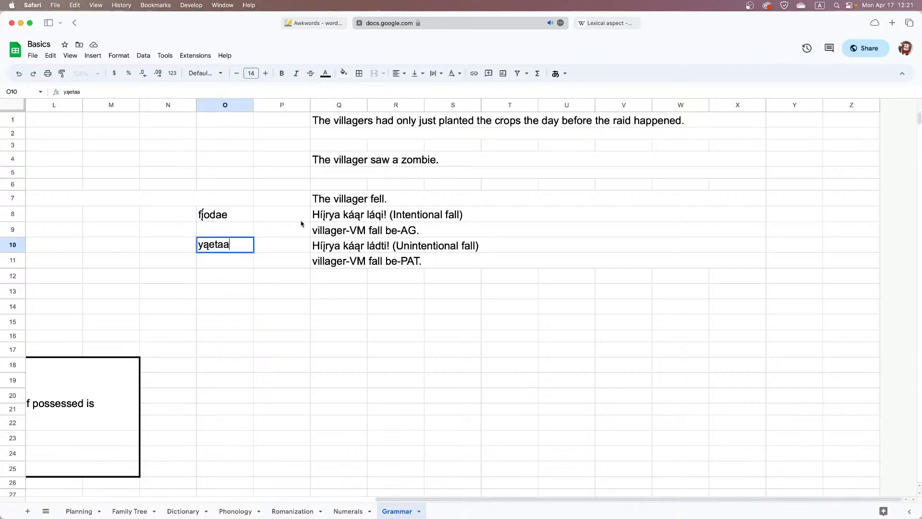
Begin the translation of "The villager saw a zombie." in Q5 with "híįrya yąetaadta"
double_click(359, 174)
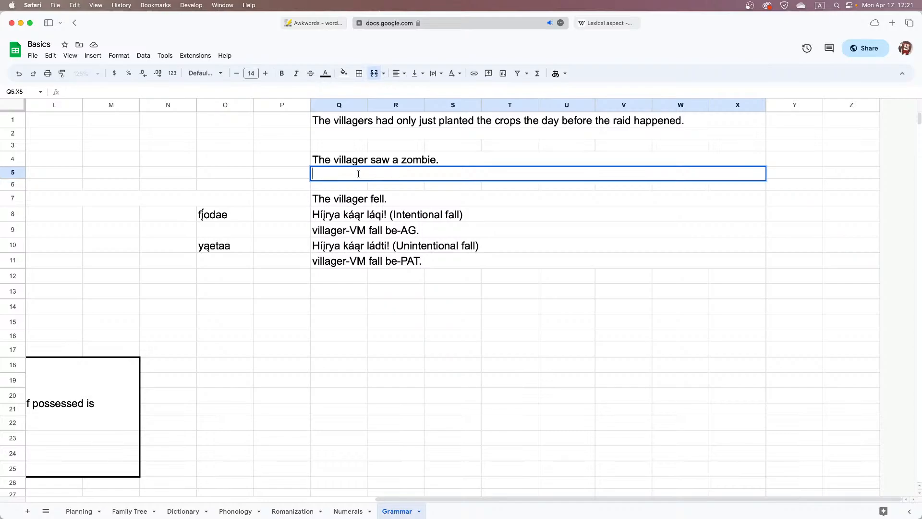
type("h")
type("įr")
key("BackSpace")
key("BackSpace")
type("í")
type("įr")
type("ya")
type(" yą")
type("etaa")
type("dta")
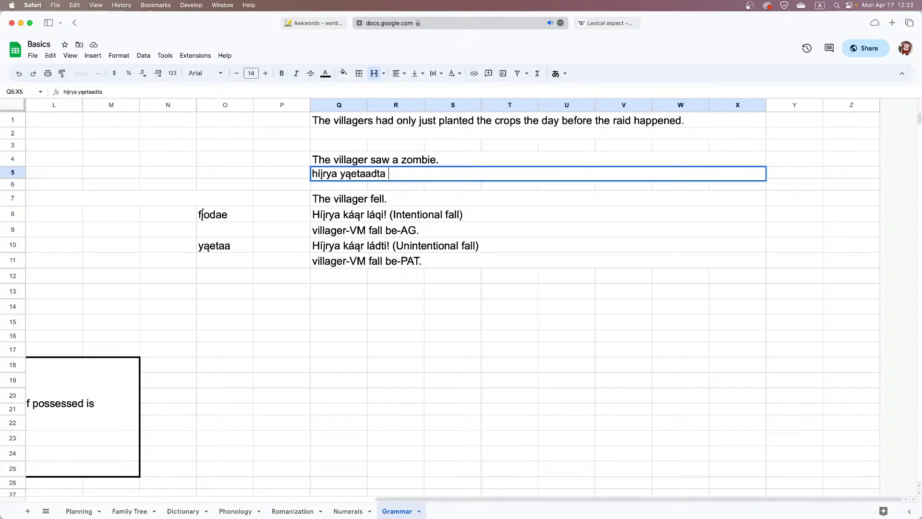
type(" f")
Complete the translation in Q5 by adding "fįodae láqi." after "yąetaadta"
key("alt+e")
type("i")
type("odae")
type("-")
type("lá")
key("BackSpace")
key("BackSpace")
type("láqi.")
key("Return")
Clear the reference words from cells O8 through O10
left_click(237, 218)
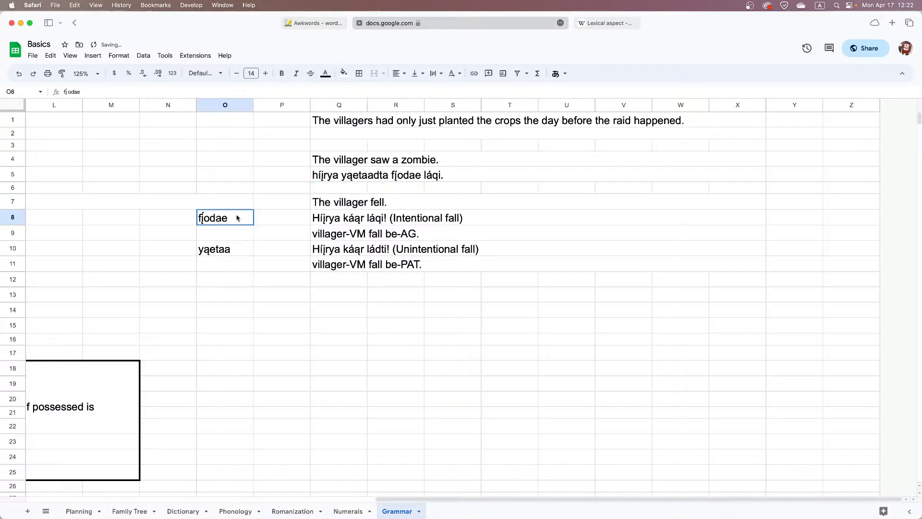
left_click_drag(237, 217, 238, 248)
key("Delete")
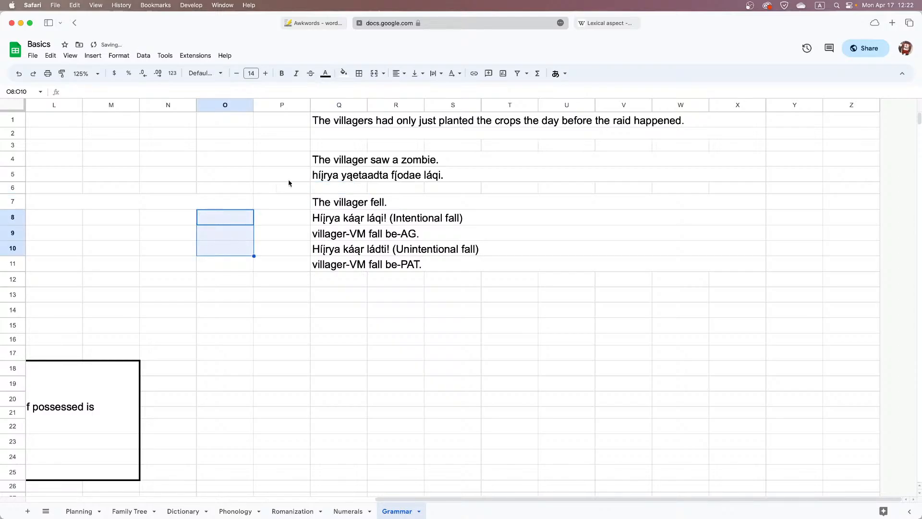
Examine the words "yąetaadta", "fįodae" and "láqi" with its ending in the Q5 translation
left_click(331, 176)
double_click(352, 173)
double_click(378, 173)
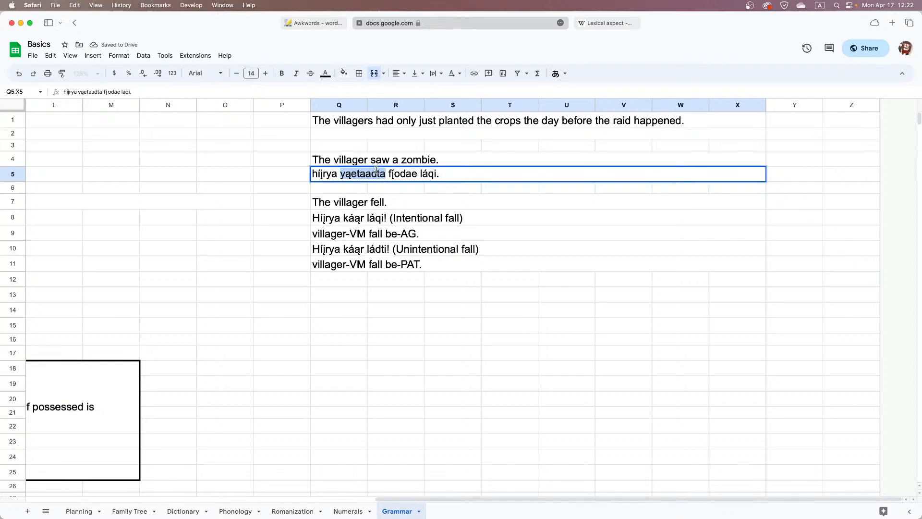
double_click(409, 173)
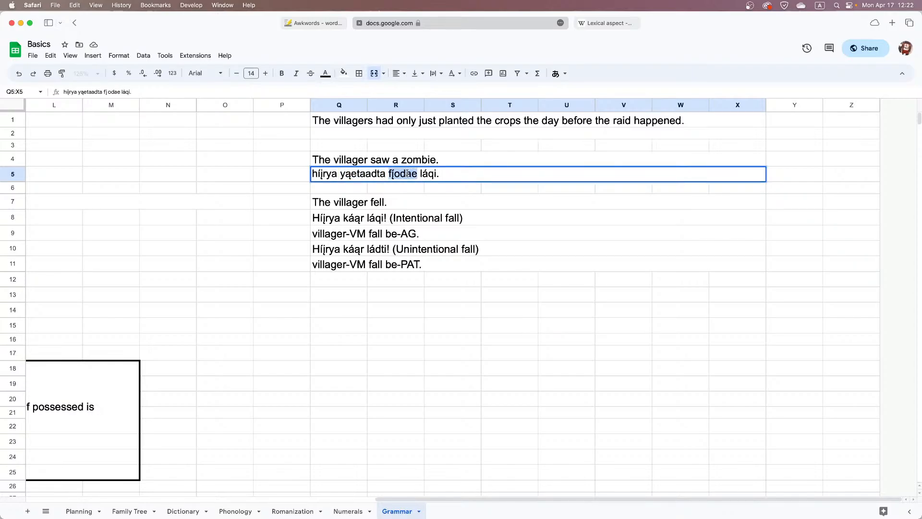
double_click(427, 173)
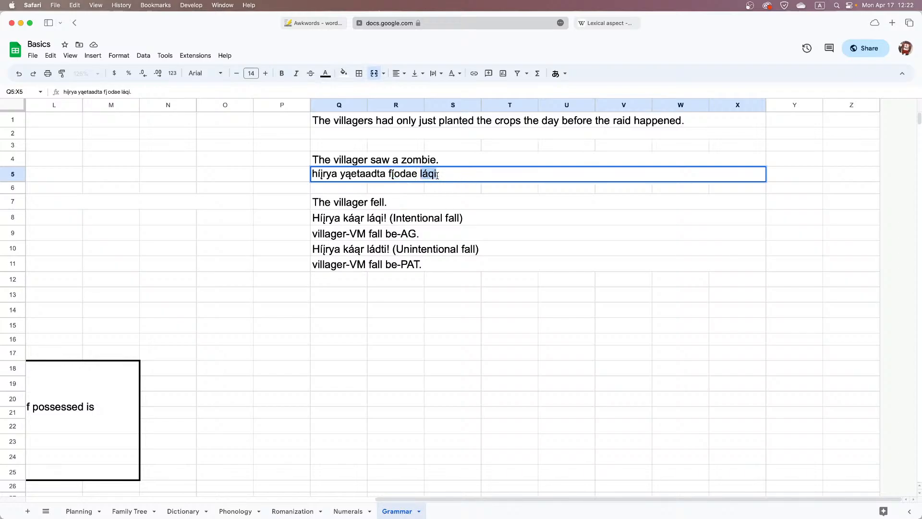
left_click(427, 173)
left_click_drag(430, 174, 437, 173)
left_click(440, 188)
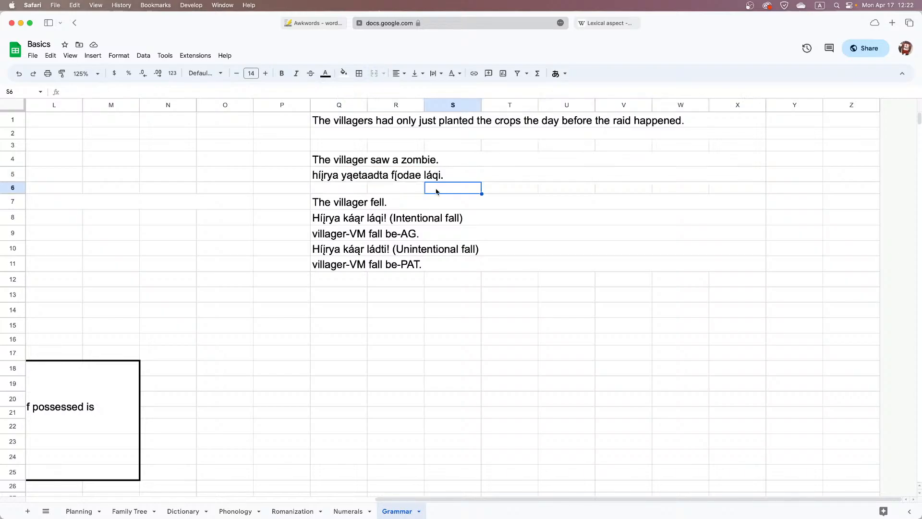
Move the "The villager fell." example block from rows 7–11 down to rows 13–17
left_click_drag(435, 198, 412, 273)
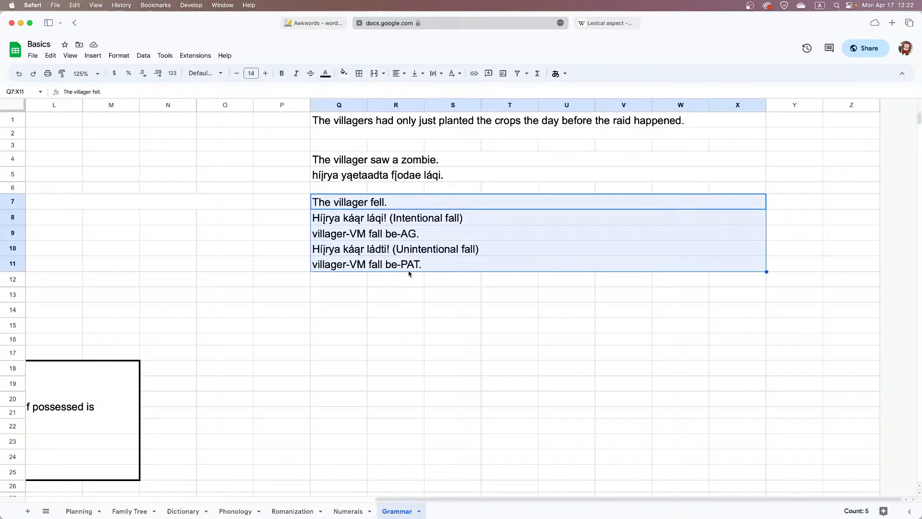
key("super+c")
left_click(355, 295)
key("super+v")
left_click_drag(356, 201, 360, 264)
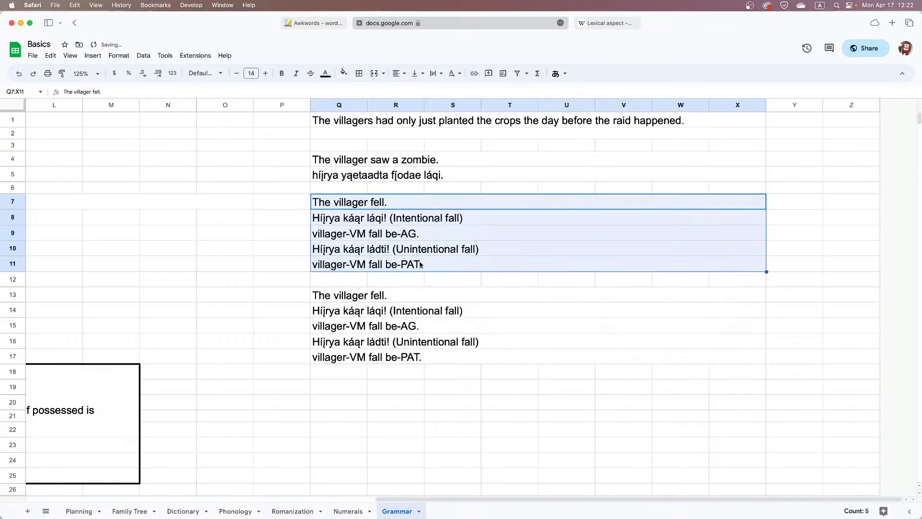
key("Delete")
Copy the gloss "villager-VM fall be-AG." from row 15 into Q6 beneath the zombie sentence
left_click_drag(360, 188, 714, 185)
left_click(437, 327)
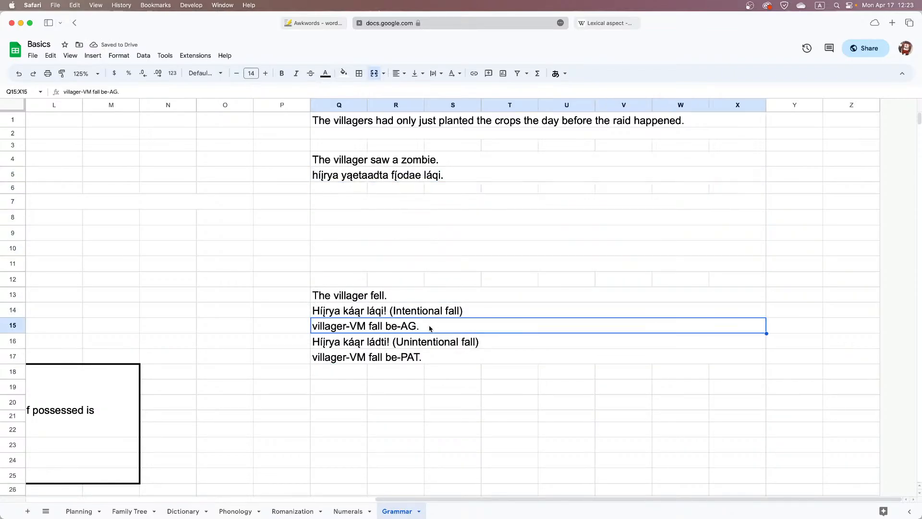
key("super+c")
left_click(356, 189)
key("super+v")
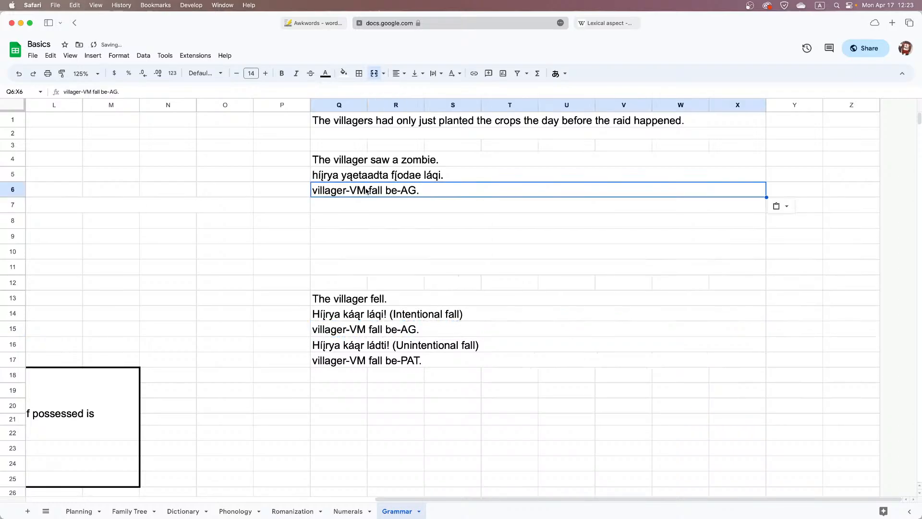
Edit the gloss in Q6 to read "villager-VM zombie-PAT see be-AG."
double_click(354, 188)
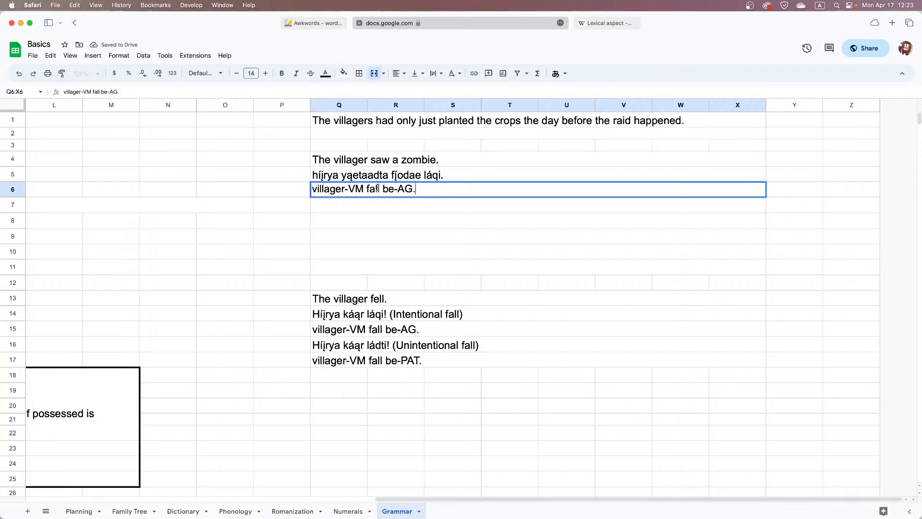
left_click(369, 190)
type("zombie-")
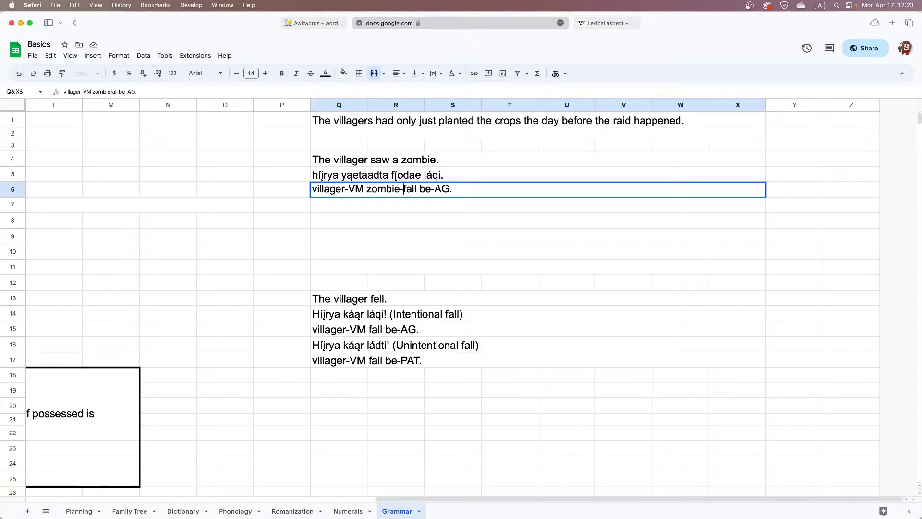
type("PAT")
key("shift+Right")
key("shift+Right")
key("shift+Right")
key("shift+Right")
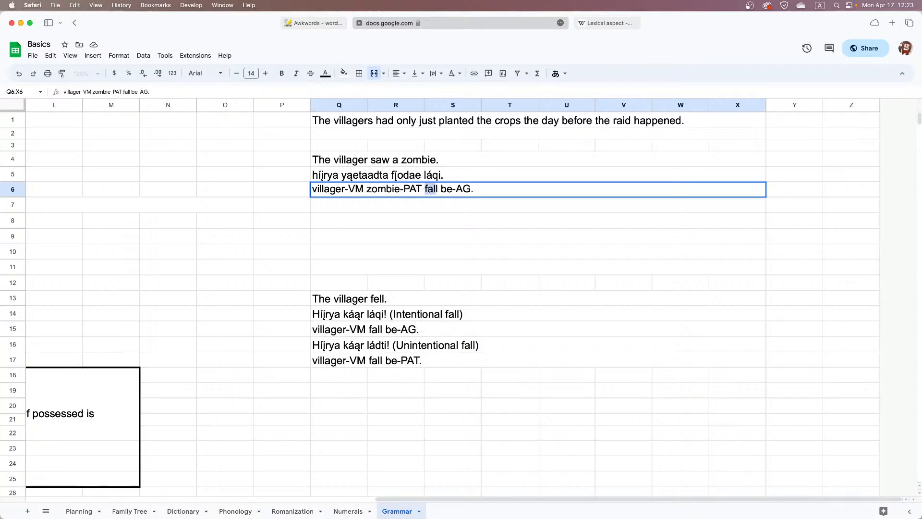
type("see")
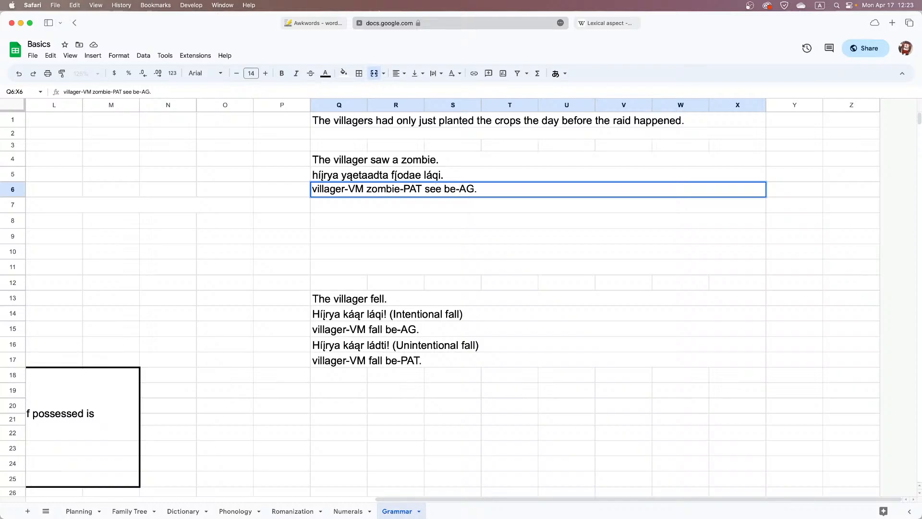
left_click(370, 204)
Duplicate the zombie sentence's translation and gloss from rows 5–6 into rows 7–8
left_click_drag(374, 175, 374, 190)
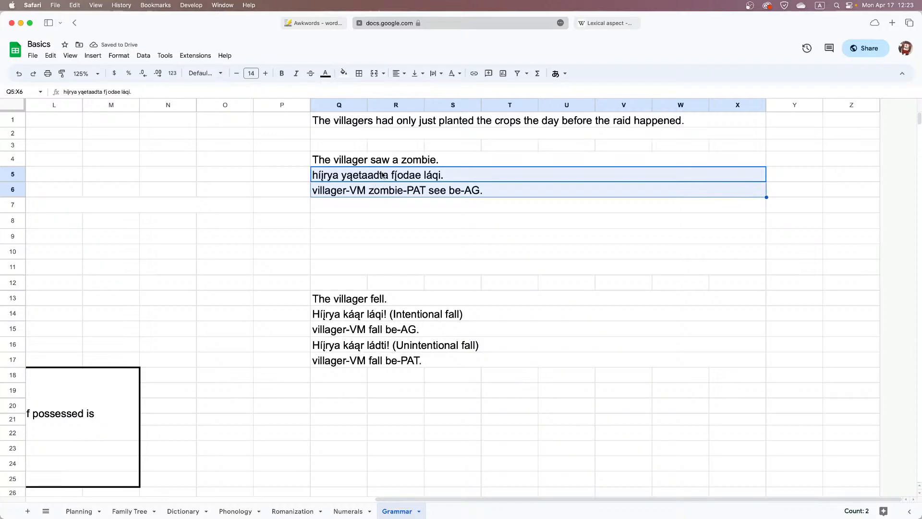
left_click(366, 207)
key("cmd+v")
left_click(359, 221)
double_click(359, 221)
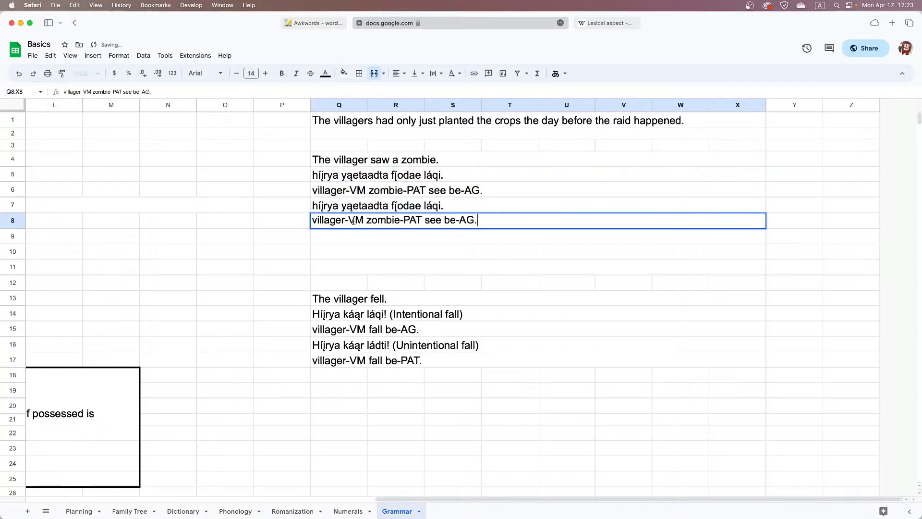
double_click(358, 220)
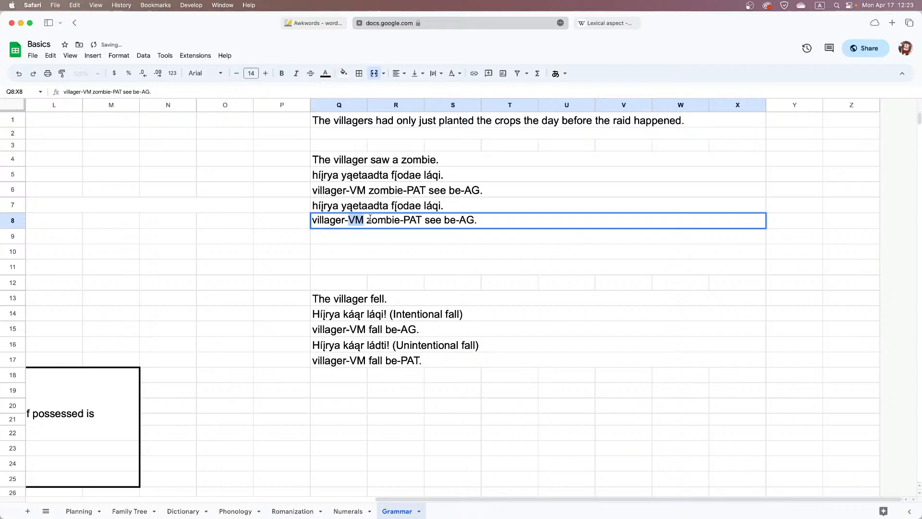
left_click(329, 207)
double_click(350, 205)
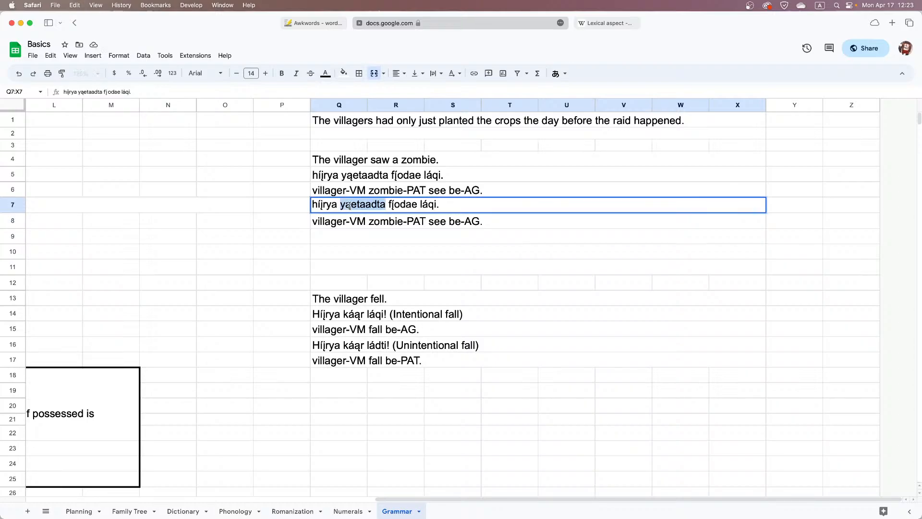
key("BackSpace")
key("BackSpace")
key("BackSpace")
type("a")
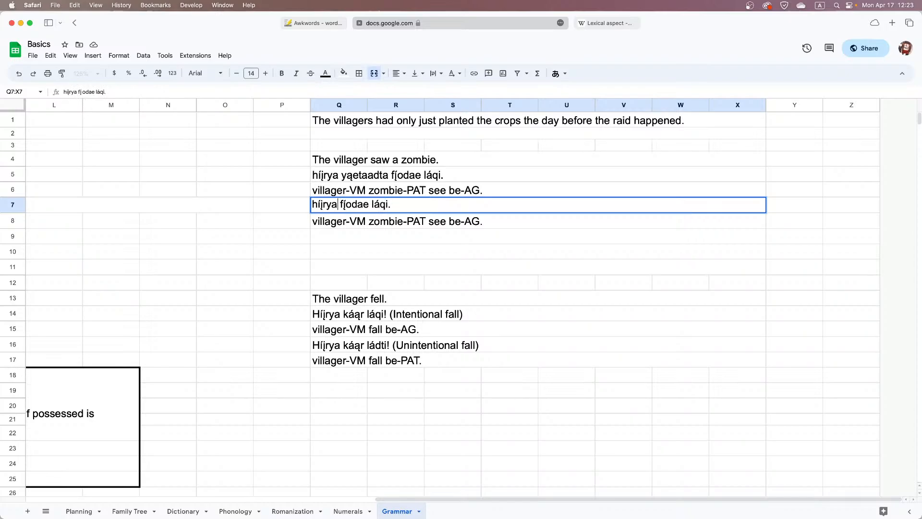
type(" yąetaadta")
left_click(293, 206)
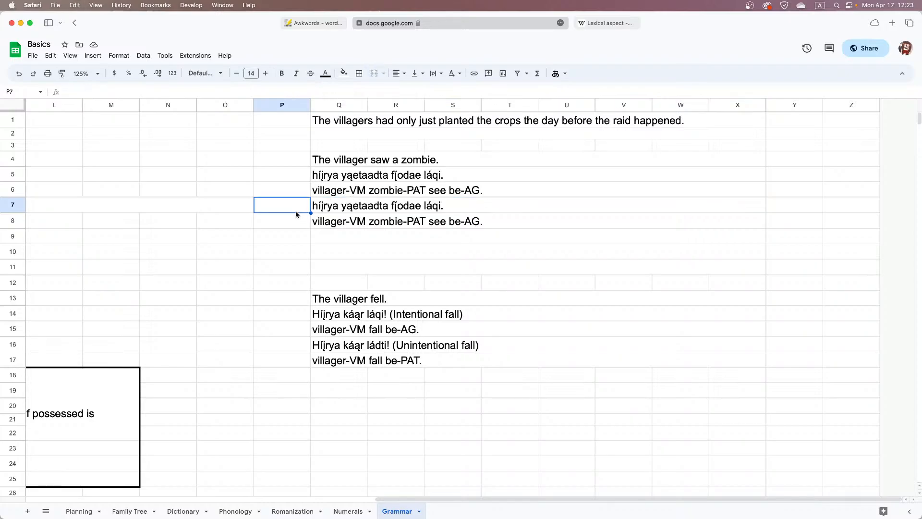
Check the marker table, and change the first two words of Q7 to "híįrqa yąetaaya"
scroll(286, 202, "left", 10)
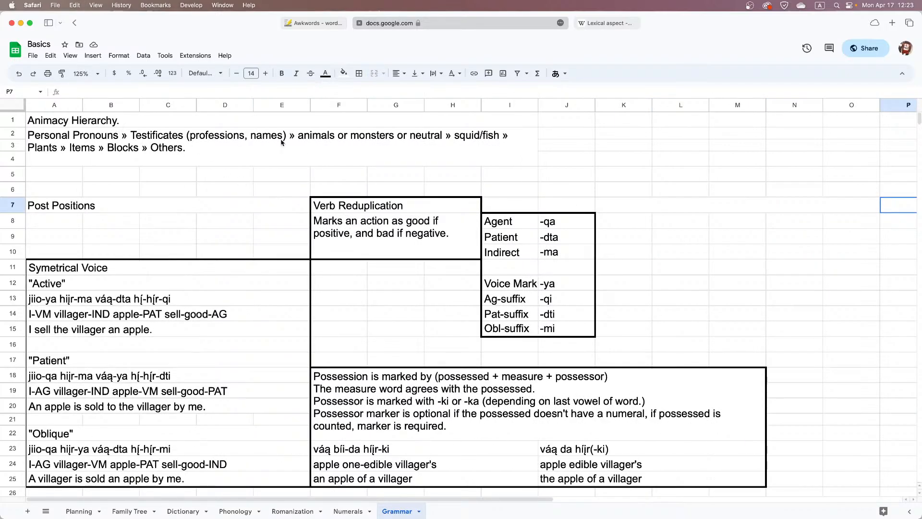
scroll(282, 142, "right", 10)
scroll(283, 144, "right", 1)
left_click(366, 202)
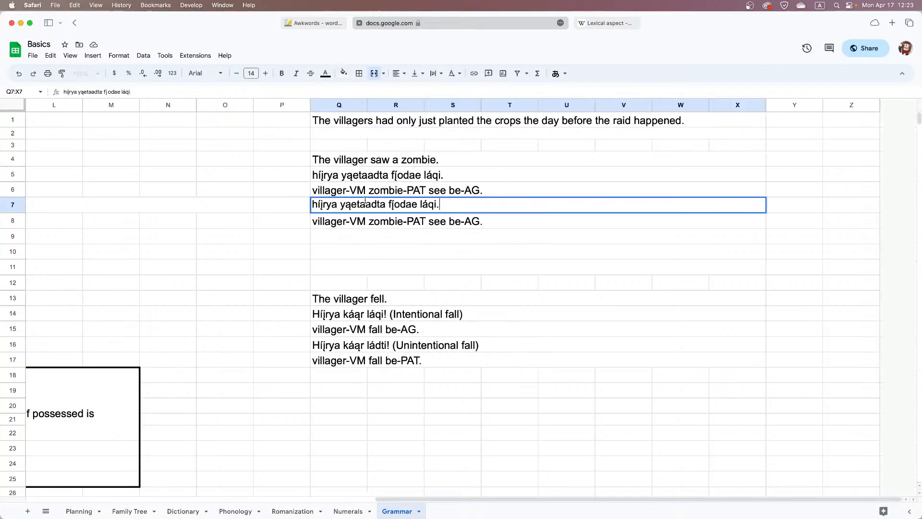
double_click(335, 204)
key("BackSpace")
key("BackSpace")
type("qa")
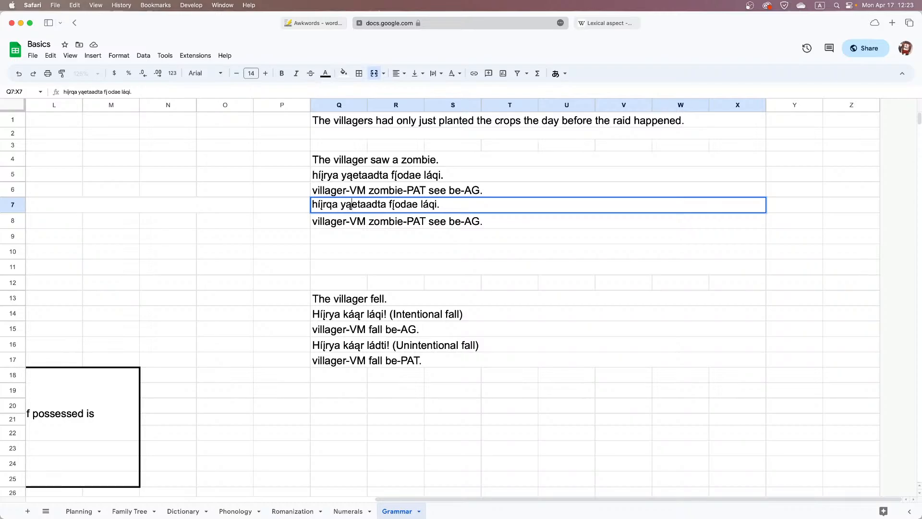
key("shift+Right")
key("shift+Right")
type("ya")
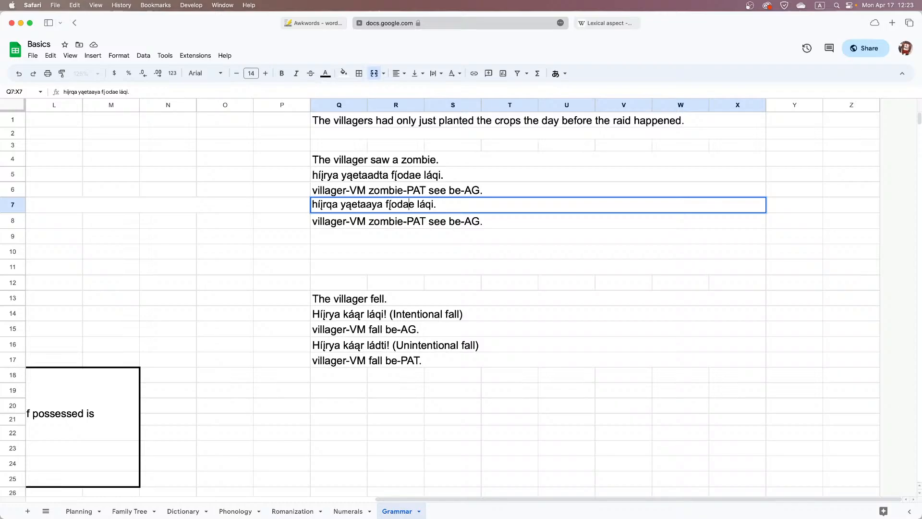
Change the final auxiliary of the sentence in Q7 to "ládti"
key("Right")
key("Right")
key("Right")
key("Right")
key("shift+Right")
type("ta")
key("BackSpace")
key("BackSpace")
type("dta")
key("Delete")
key("BackSpace")
type("i")
key("Return")
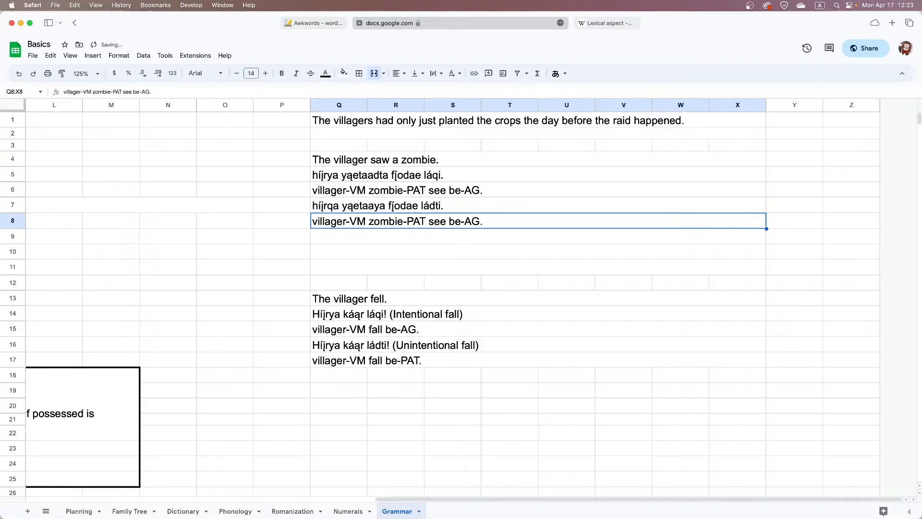
Edit the gloss in Q8 to read "villager-AG zombie-VM see be-PAT."
double_click(335, 222)
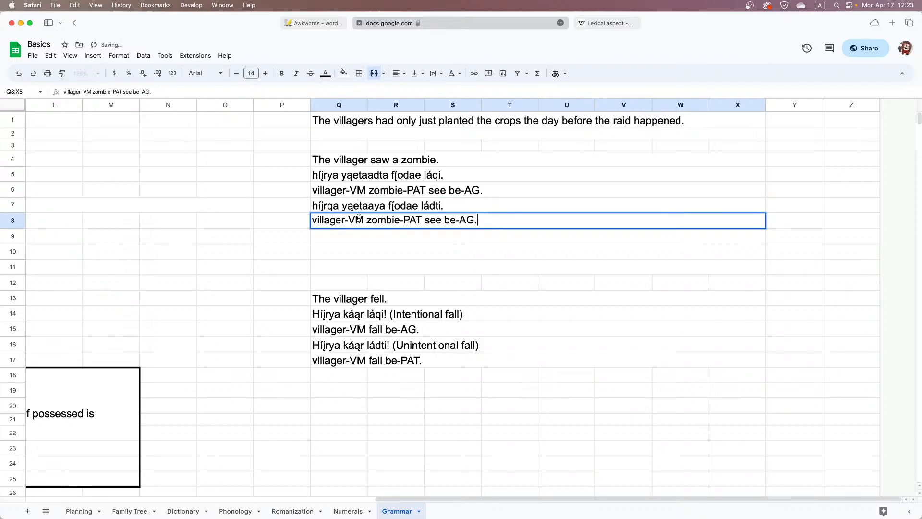
double_click(356, 220)
type("AG")
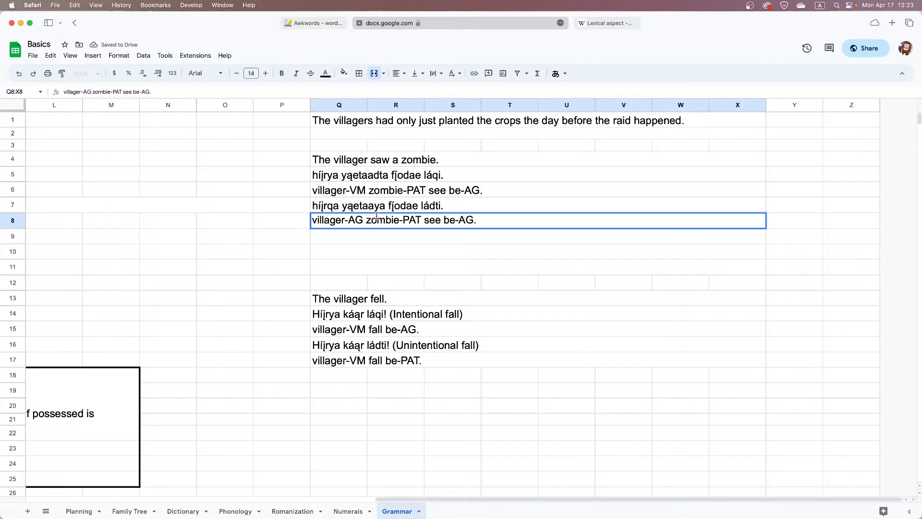
double_click(414, 220)
type("VM")
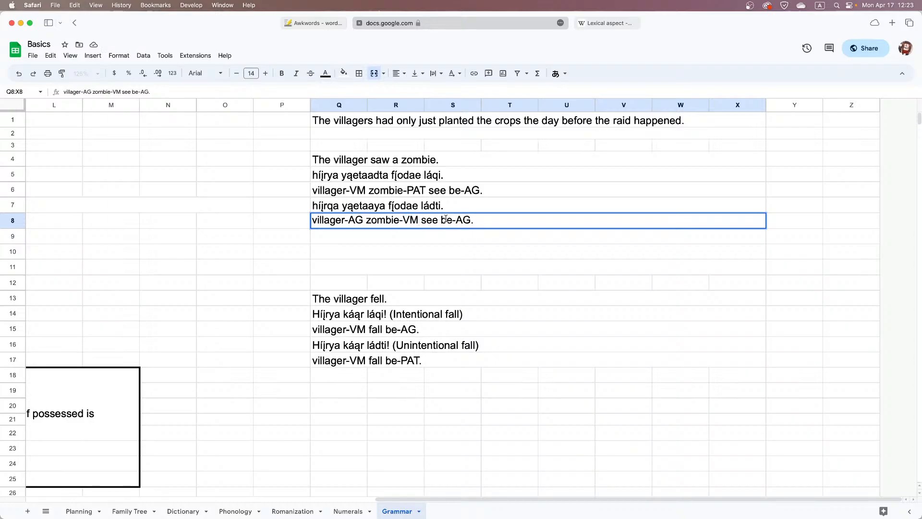
double_click(464, 219)
type("PAT")
left_click(409, 209)
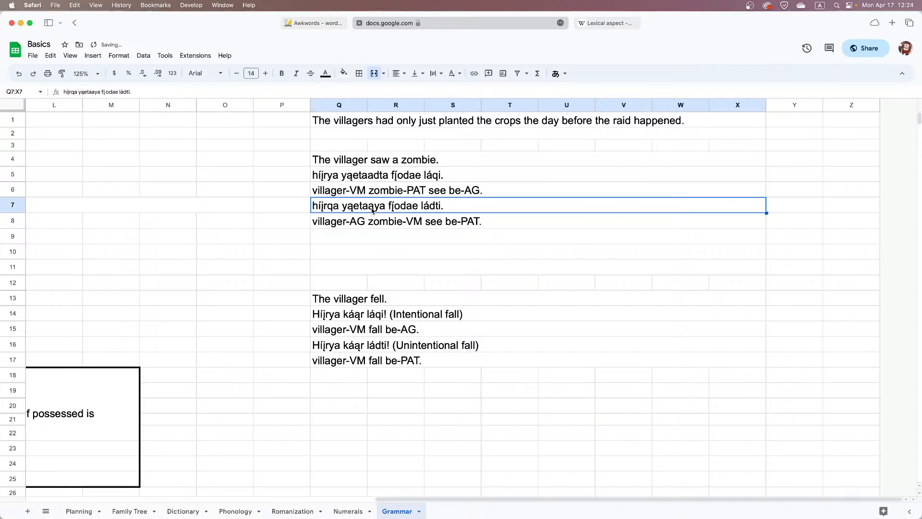
Fill the second translation pair in rows 7–8 with light blue-grey and the first pair in rows 5–6 with light yellow
left_click_drag(373, 210, 372, 220)
left_click_drag(347, 181, 348, 197)
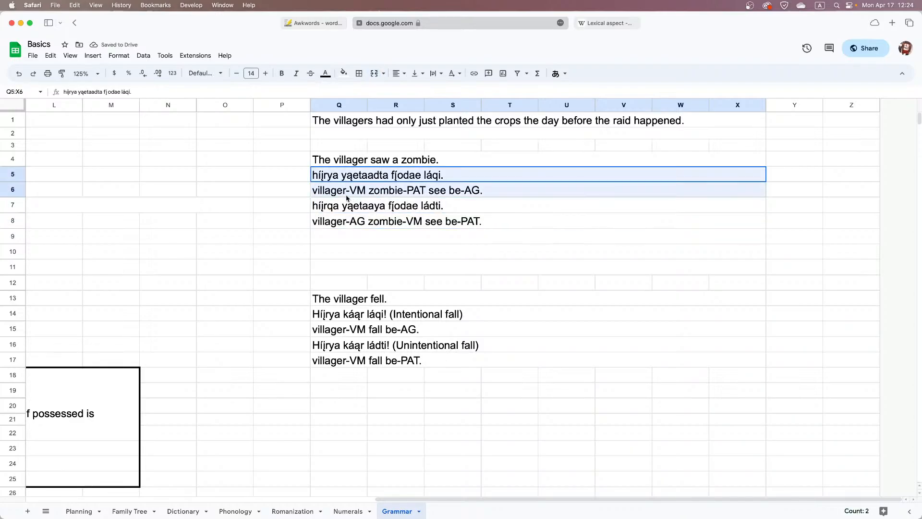
left_click(350, 211)
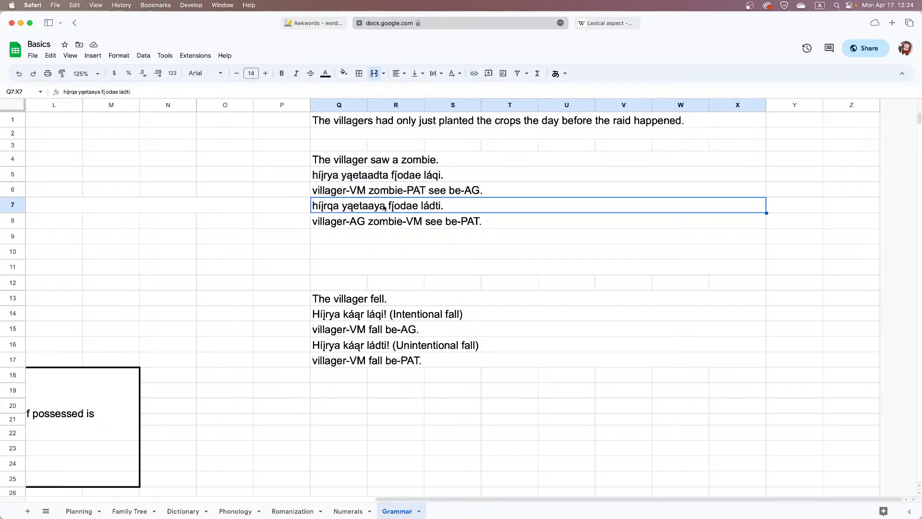
left_click_drag(381, 221, 382, 180)
left_click(343, 73)
left_click(397, 124)
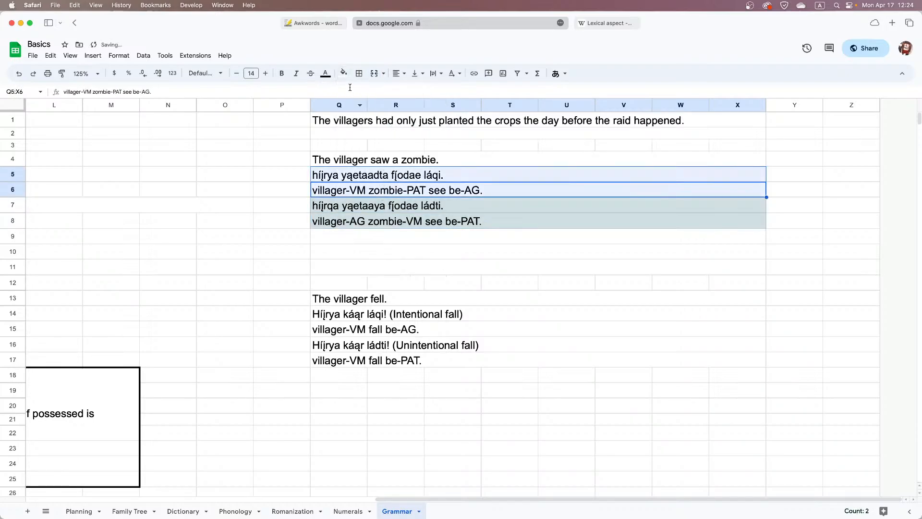
left_click(344, 73)
left_click(378, 125)
left_click(397, 221)
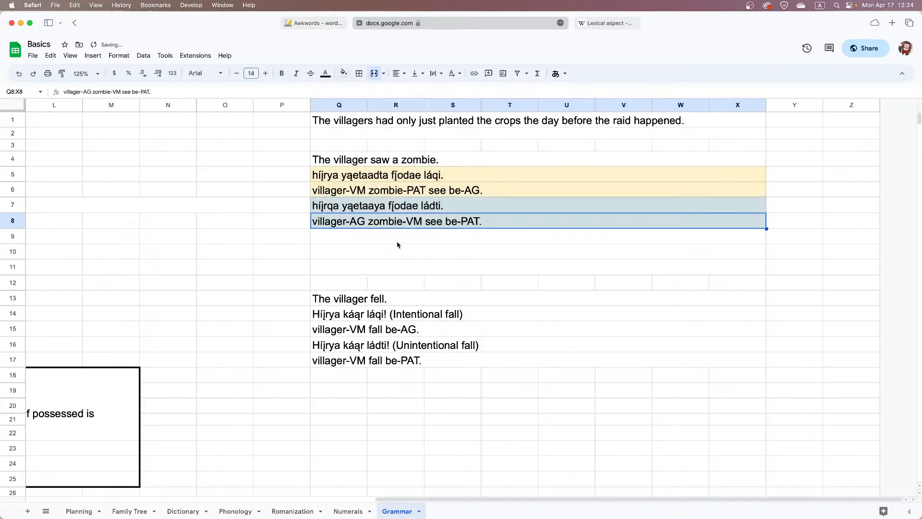
Compare the two versions of the zombie sentence and their glosses in rows 5–6 and 7–8
left_click(436, 204)
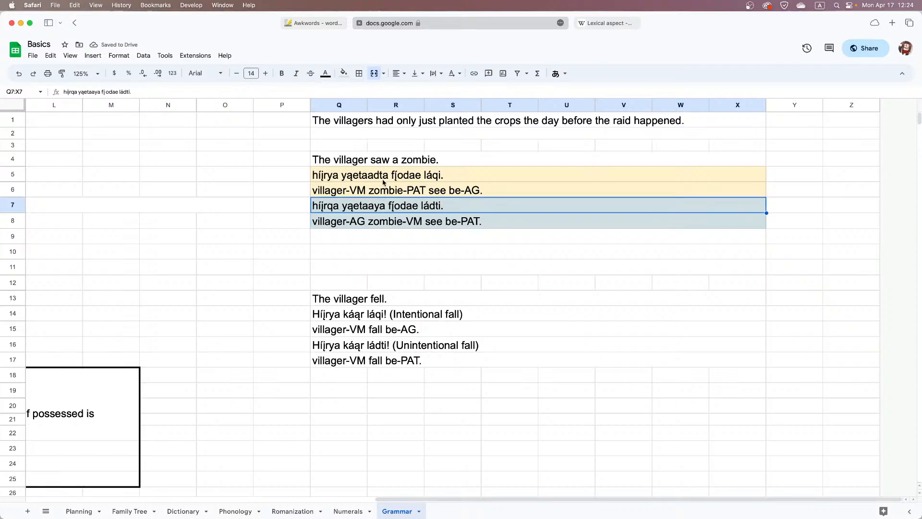
left_click_drag(384, 176, 387, 191)
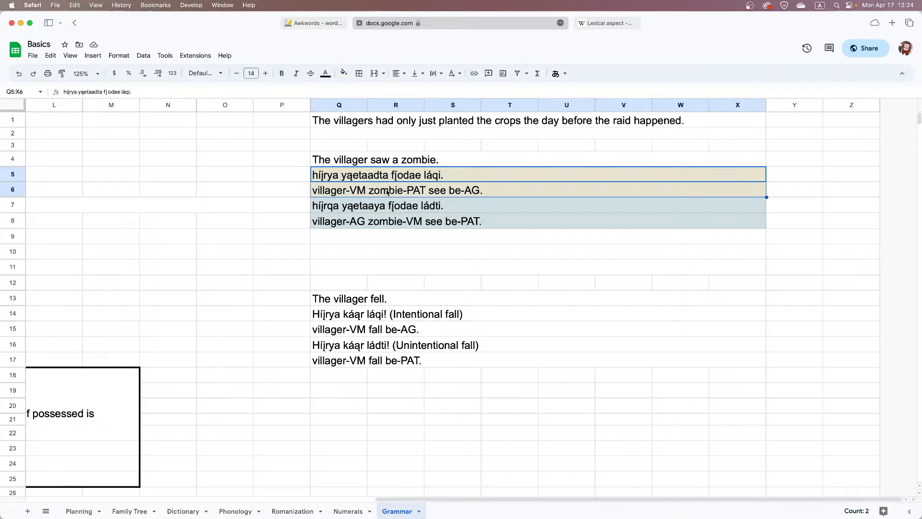
left_click_drag(390, 220, 391, 211)
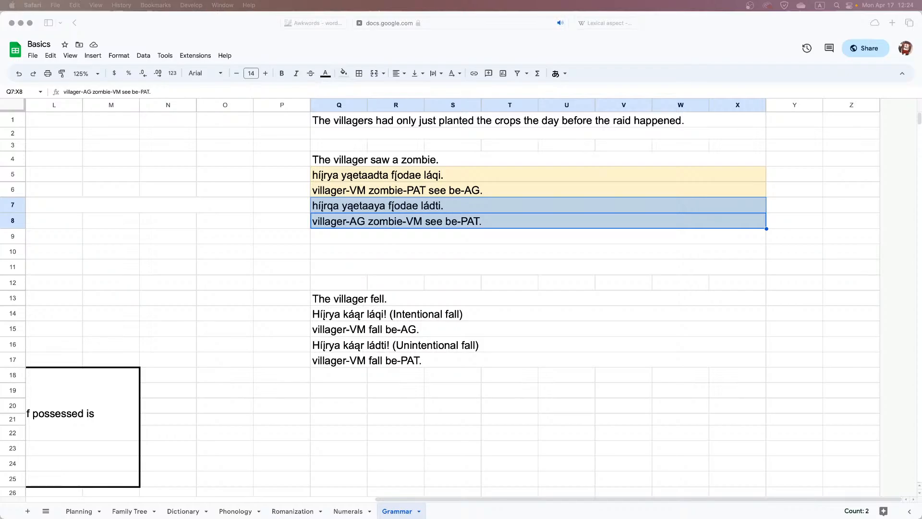
left_click(392, 175)
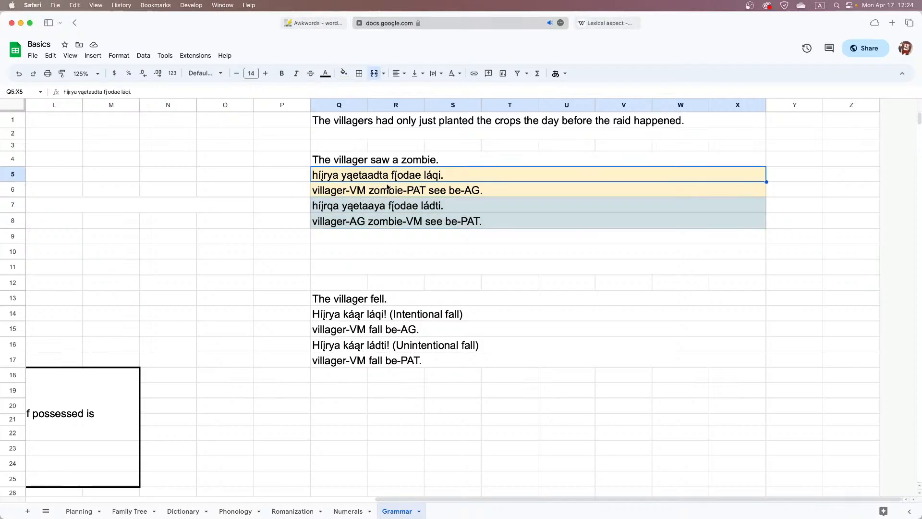
left_click(388, 189)
left_click_drag(445, 225, 443, 212)
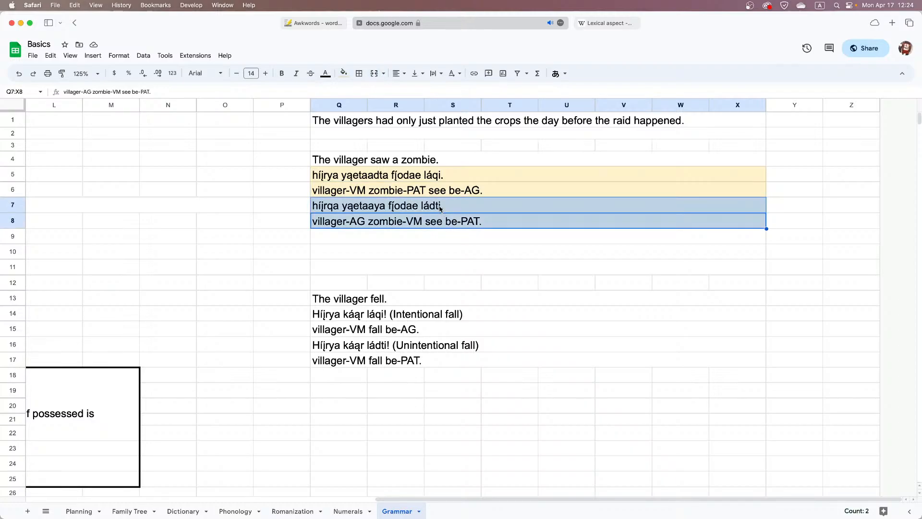
left_click_drag(426, 194, 425, 184)
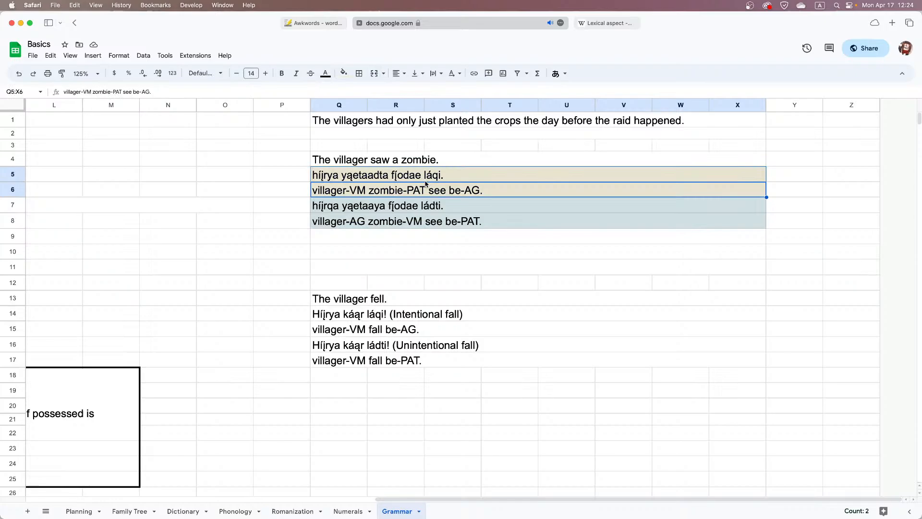
left_click(432, 241)
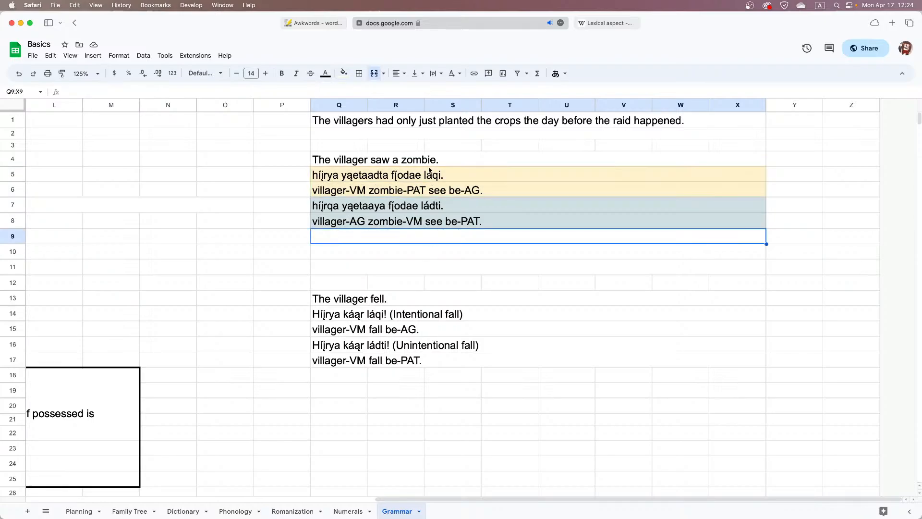
Duplicate the yellow translation and gloss from rows 5–6 into rows 9–10
left_click_drag(426, 174, 423, 187)
key("cmd+c")
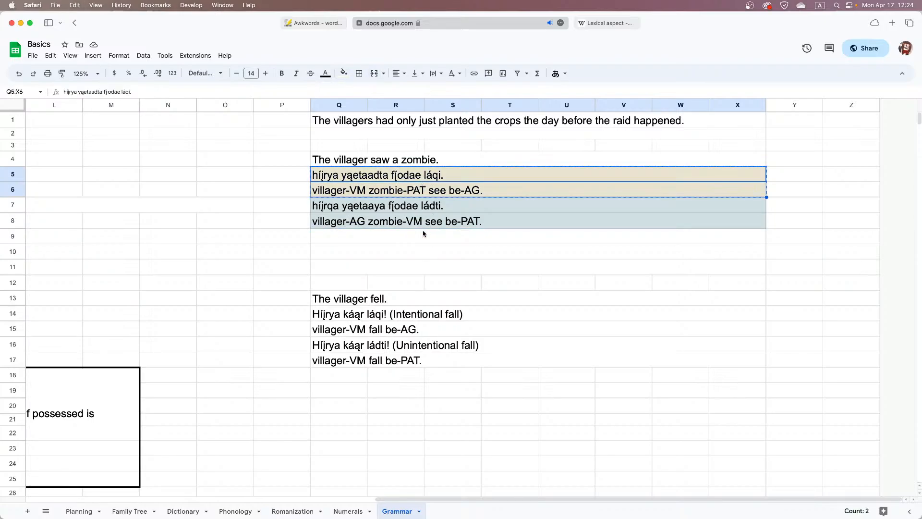
left_click(416, 238)
key("cmd+v")
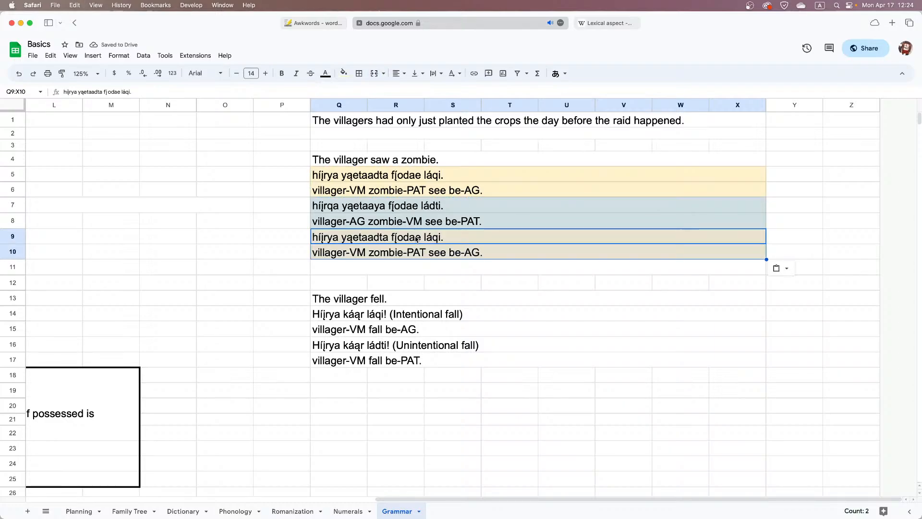
Attach the agent ending directly to the verb in Q9, making its last word "fį́odaeqi"
left_click(416, 238)
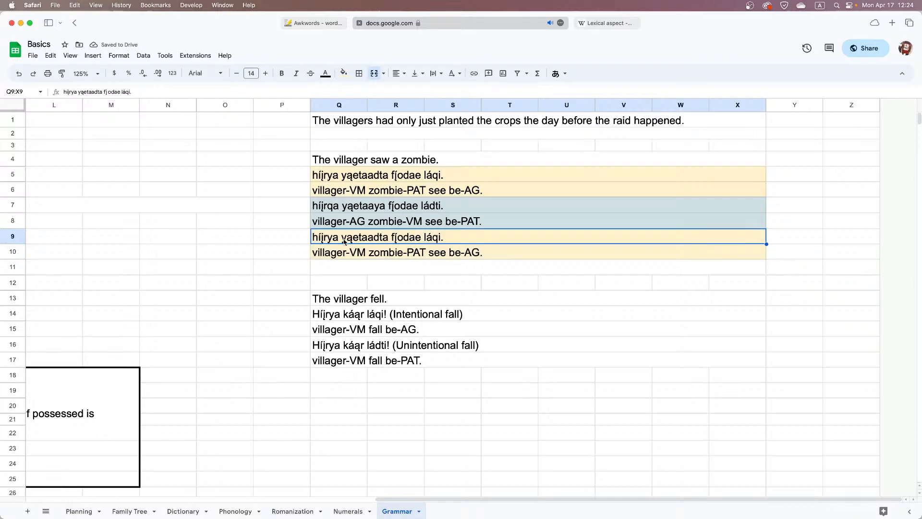
double_click(359, 239)
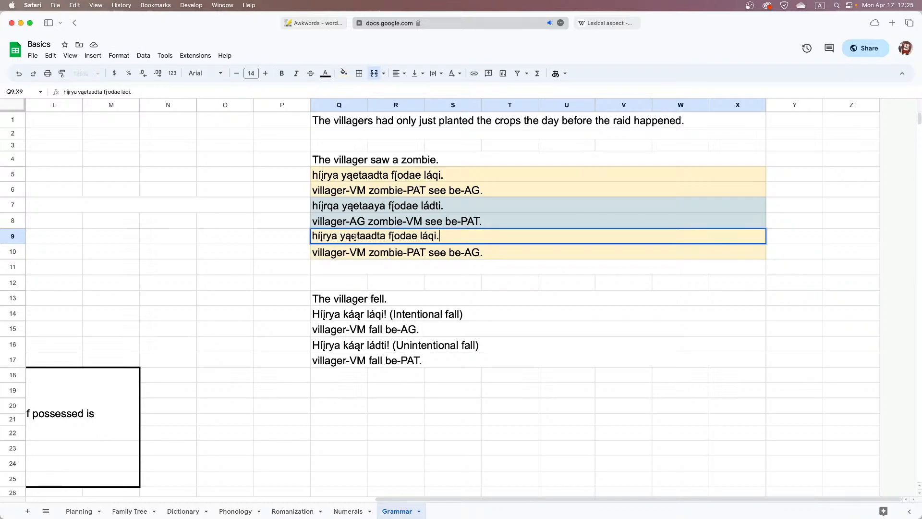
left_click_drag(428, 237, 421, 236)
key("BackSpace")
key("BackSpace")
key("BackSpace")
Duplicate rows 7–8 into rows 11–12, and merge the verb and auxiliary in Q11 into "fį́odaedti"
left_click_drag(422, 204, 424, 226)
key("cmd+c")
left_click(422, 268)
key("cmd+v")
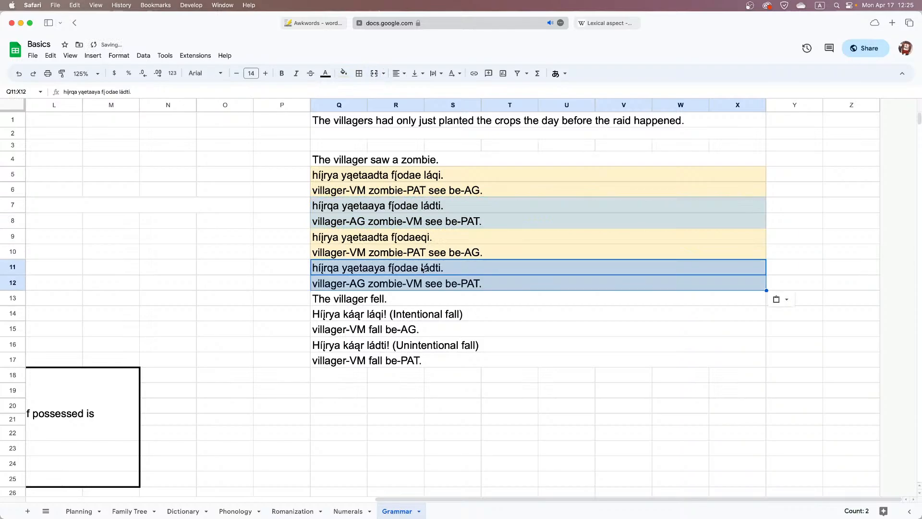
double_click(427, 267)
left_click_drag(427, 268, 414, 268)
key("BackSpace")
key("Return")
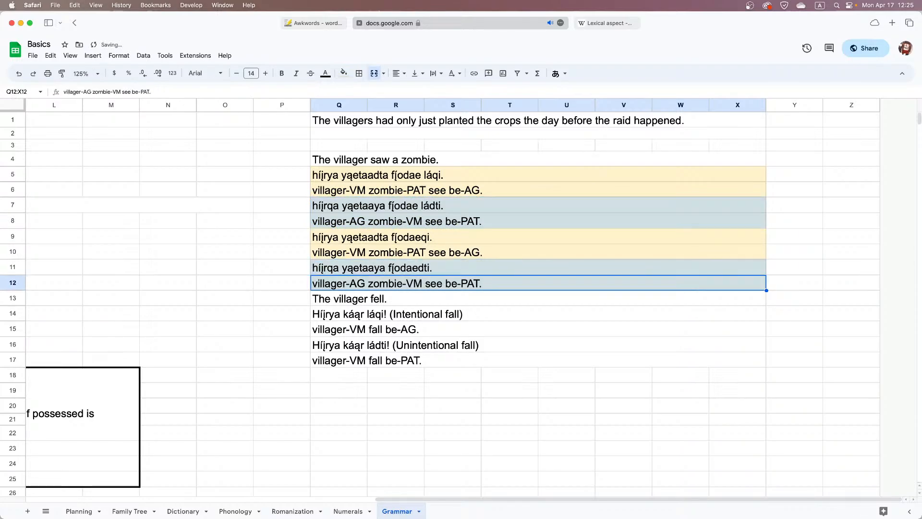
Remove "be" from the copied glosses so that Q10 ends in "see-AG." and Q12 in "see-PAT."
double_click(459, 251)
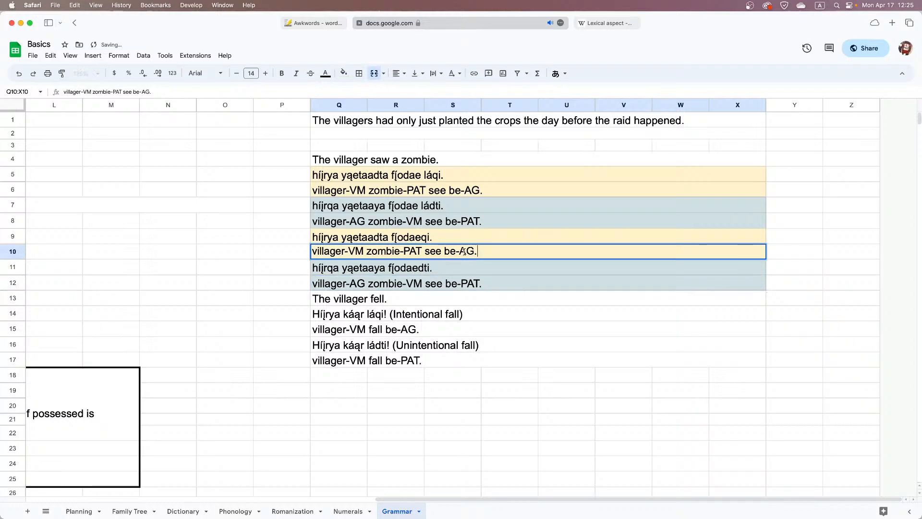
left_click_drag(460, 251, 442, 250)
key("BackSpace")
left_click(454, 286)
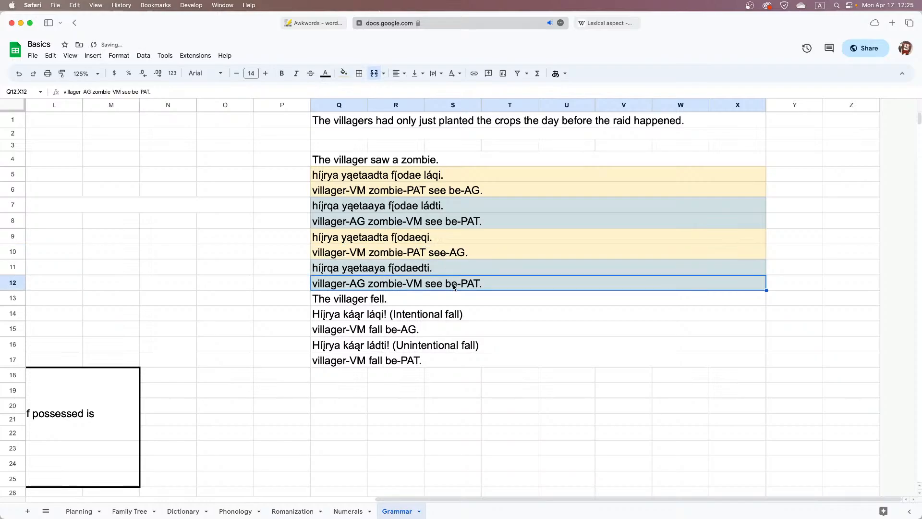
double_click(454, 287)
left_click_drag(454, 286, 436, 281)
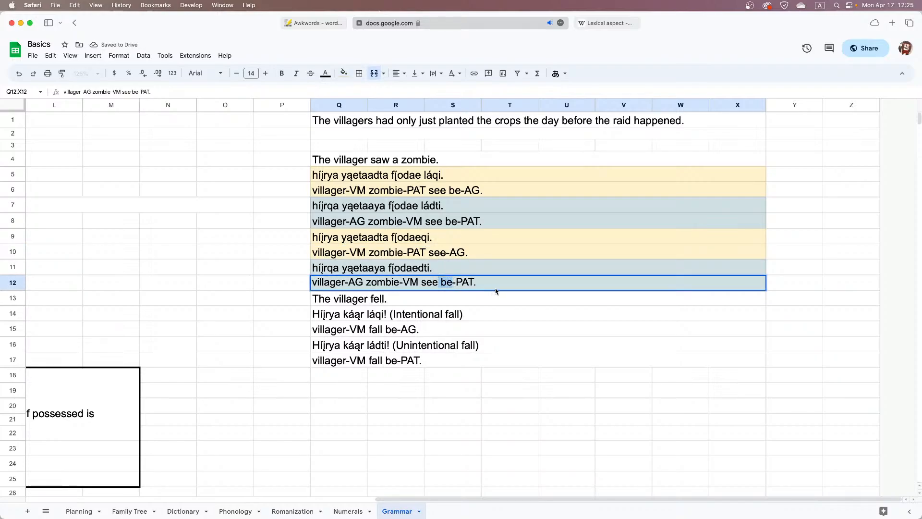
key("BackSpace")
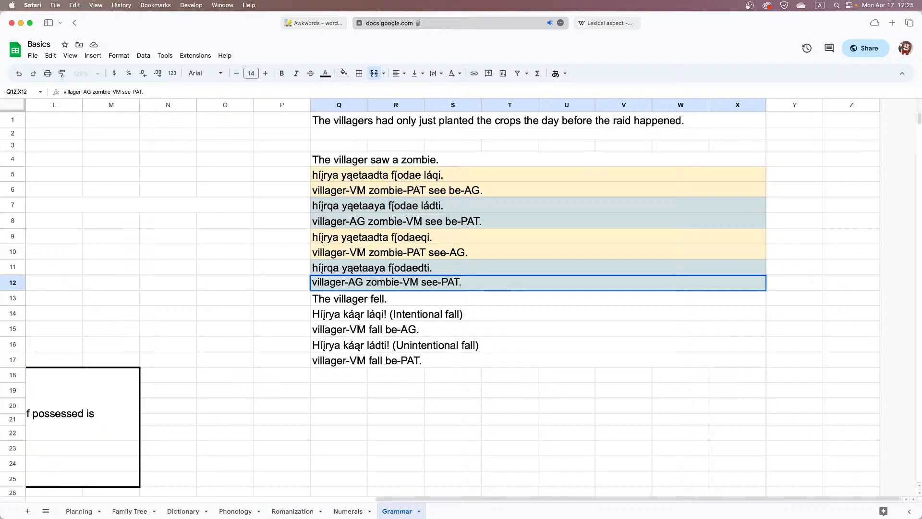
key("Return")
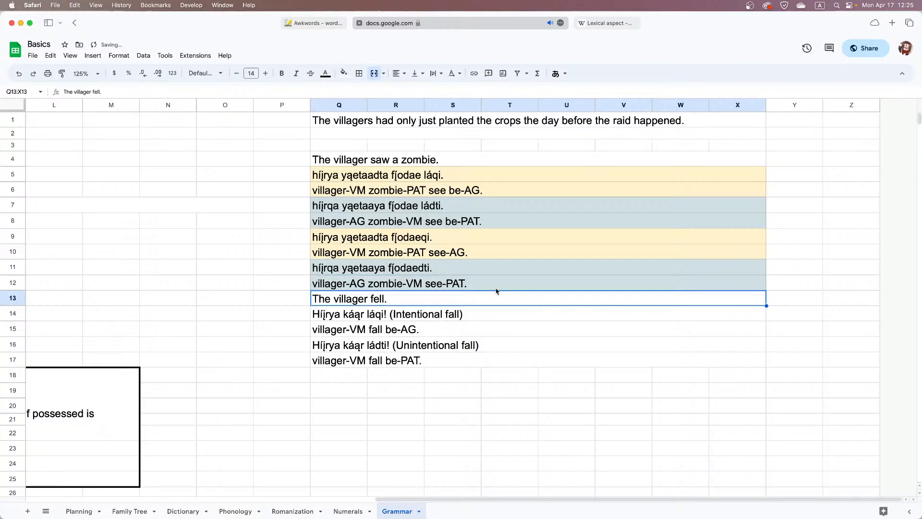
left_click(431, 284)
left_click_drag(431, 274, 419, 175)
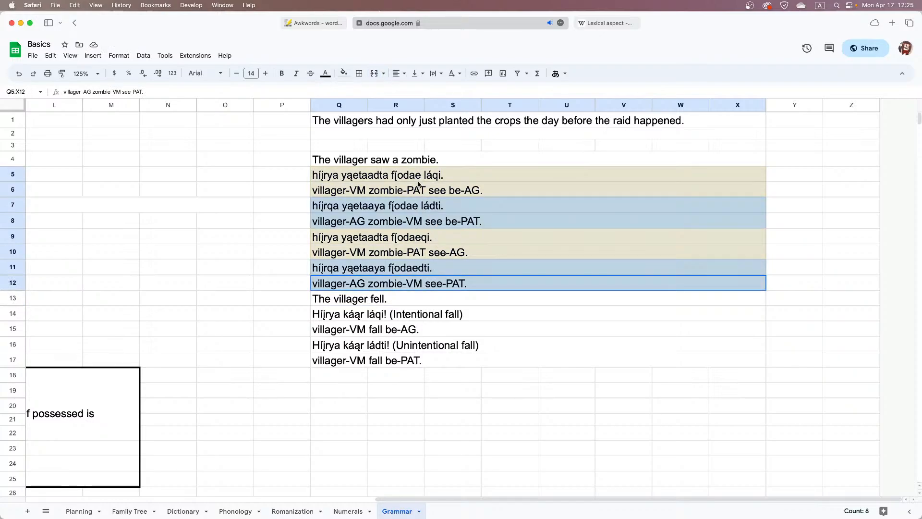
left_click(461, 308)
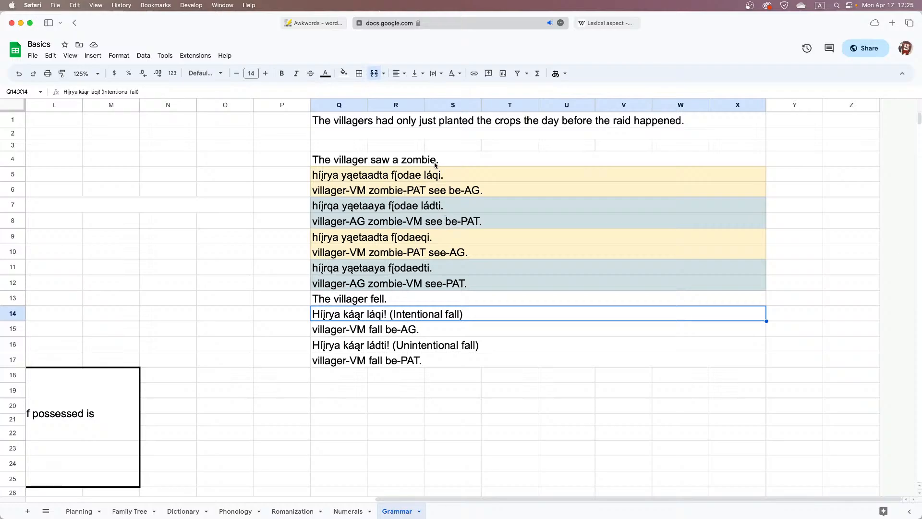
left_click_drag(435, 165, 445, 368)
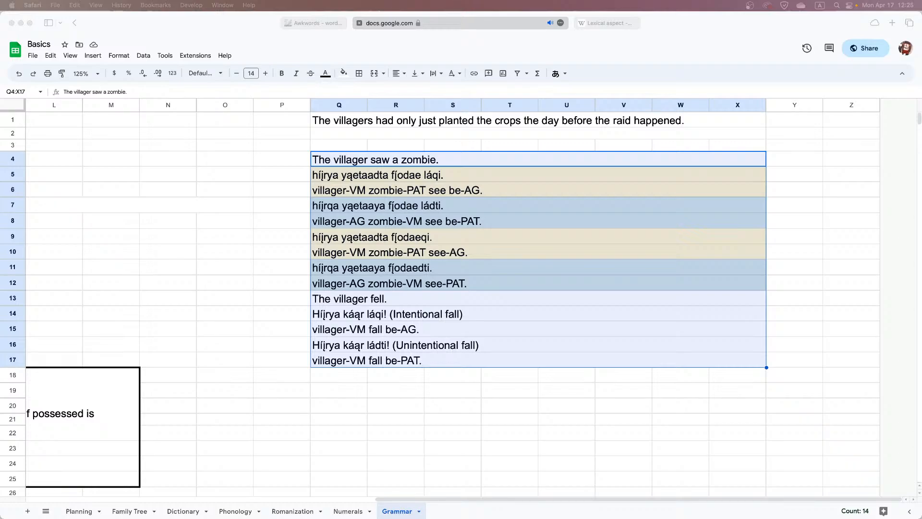
left_click_drag(0, 3, 0, 23)
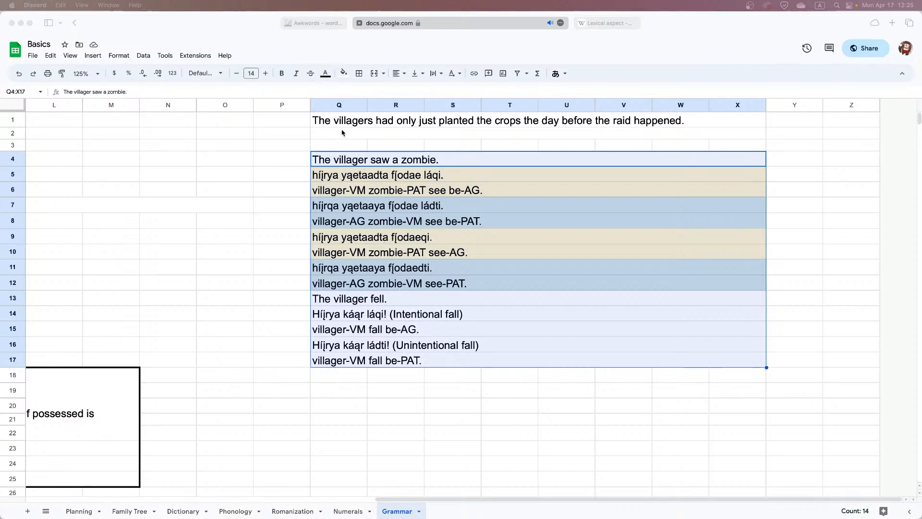
double_click(372, 122)
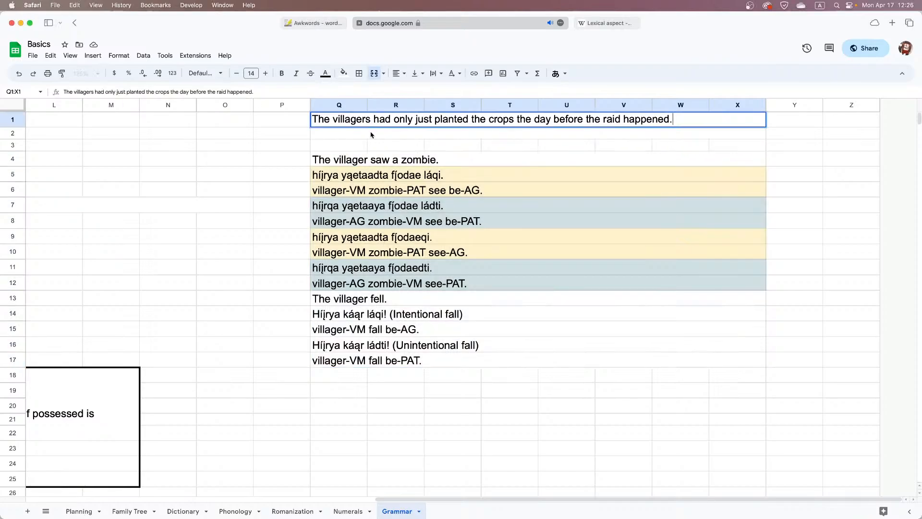
left_click(371, 135)
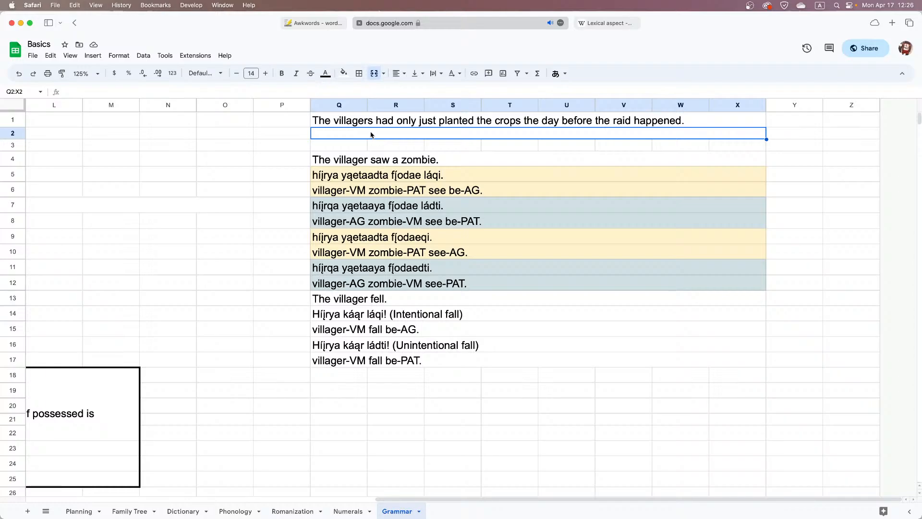
Look up "only just" on Wiktionary, read its adverb senses, and return to the Basics spreadsheet
left_click(608, 23)
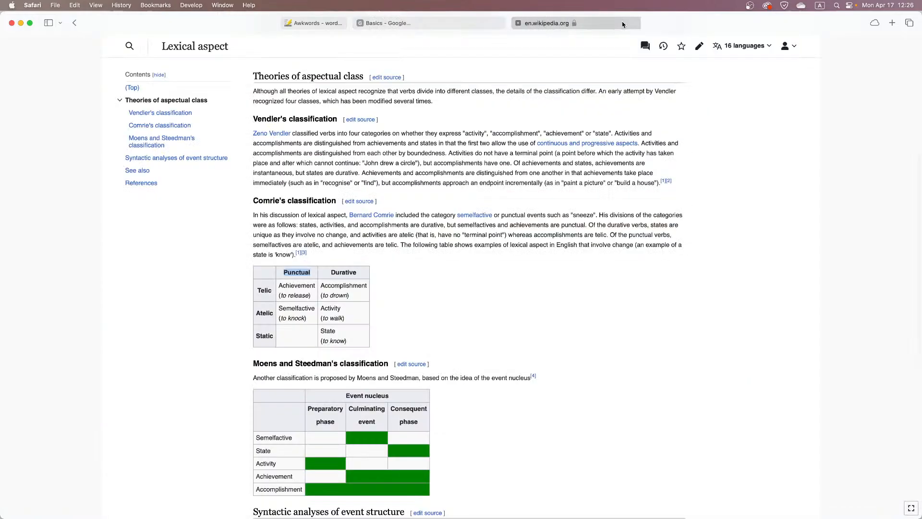
left_click(608, 23)
type("wik")
key("Return")
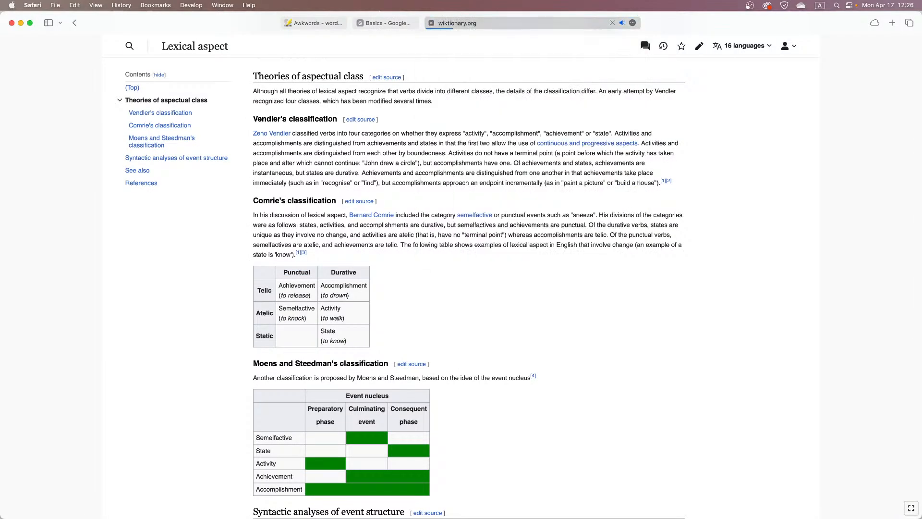
type("only just")
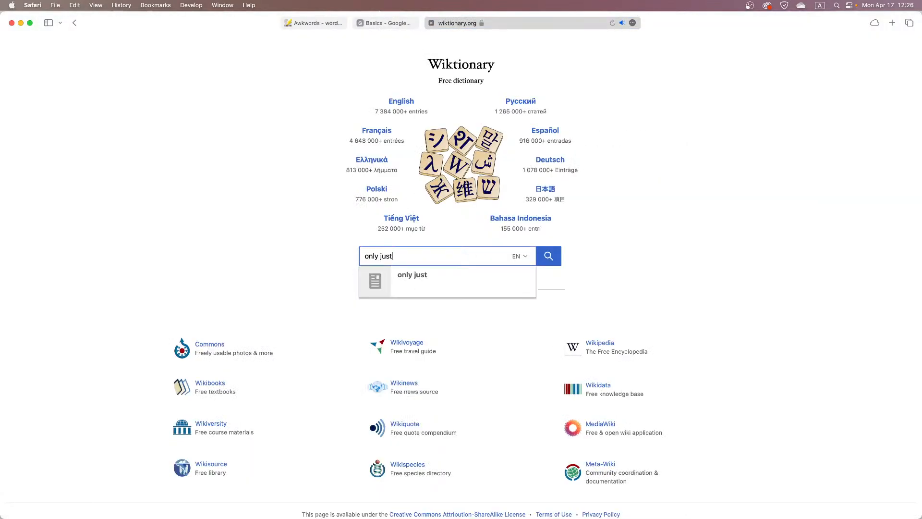
key("Return")
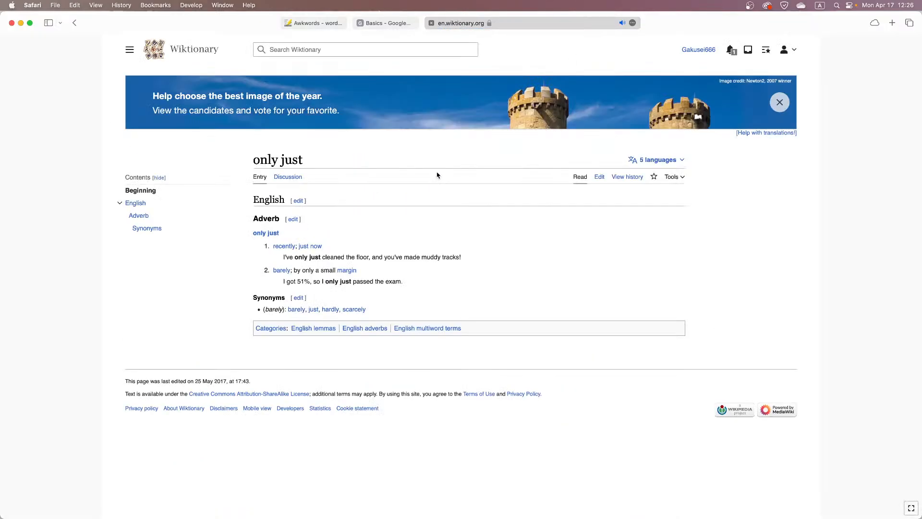
scroll(419, 212, "down", 1)
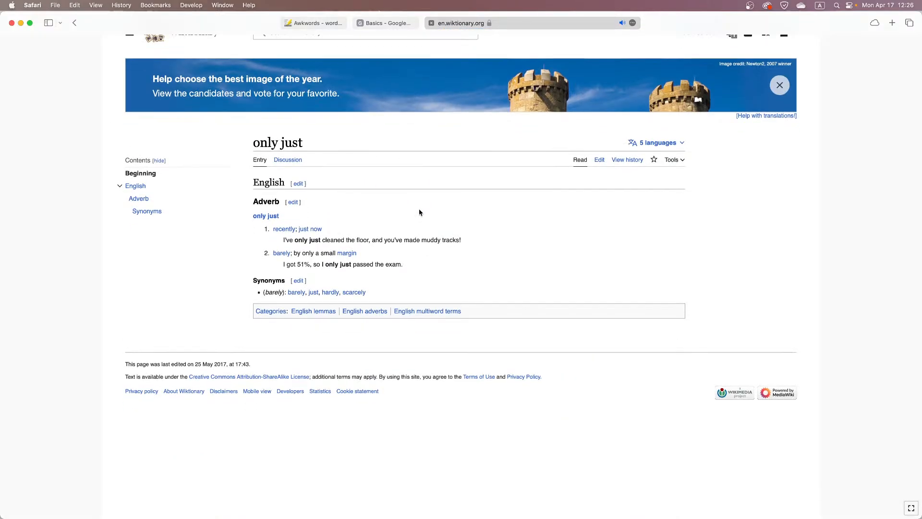
left_click(404, 24)
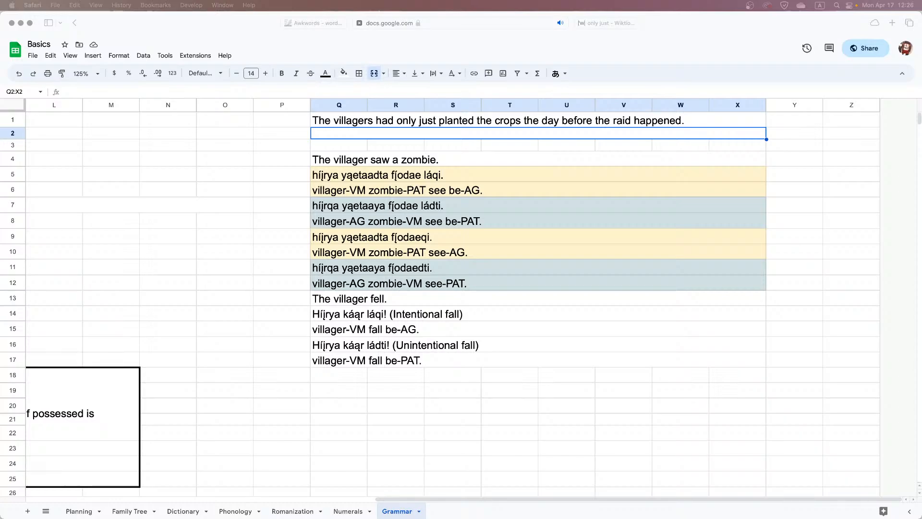
Copy the empty merged cell Q2:X2 into row 3 so that Q3:X3 has the same merged layout
double_click(409, 134)
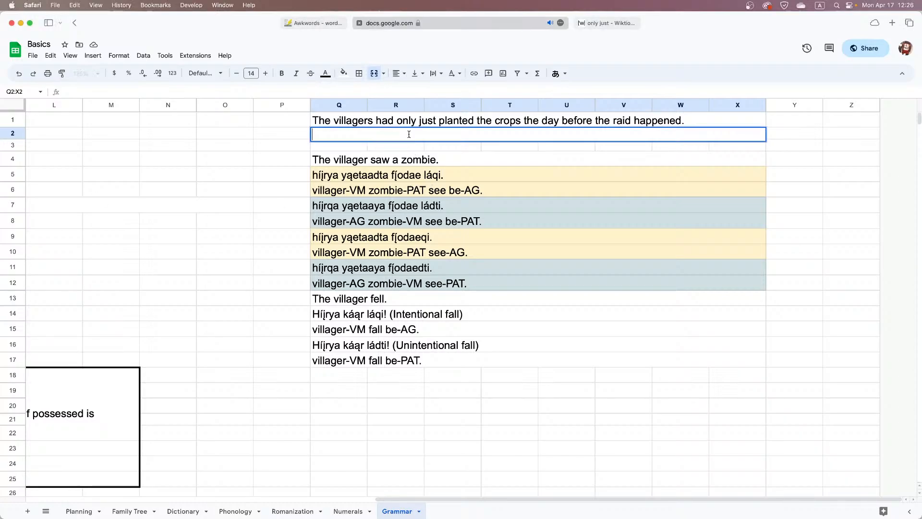
left_click(399, 143)
left_click(398, 135)
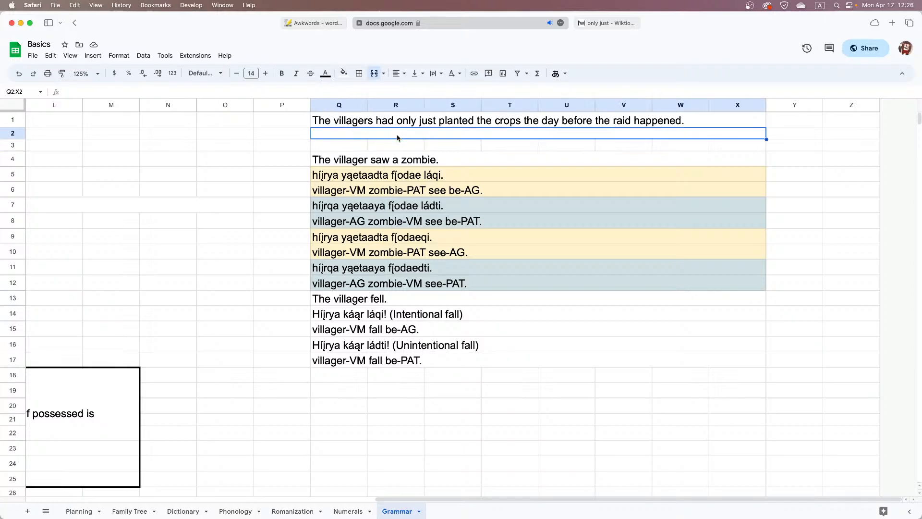
key("super+c")
left_click(390, 143)
key("super+v")
key("super+z")
left_click(366, 146)
key("super+v")
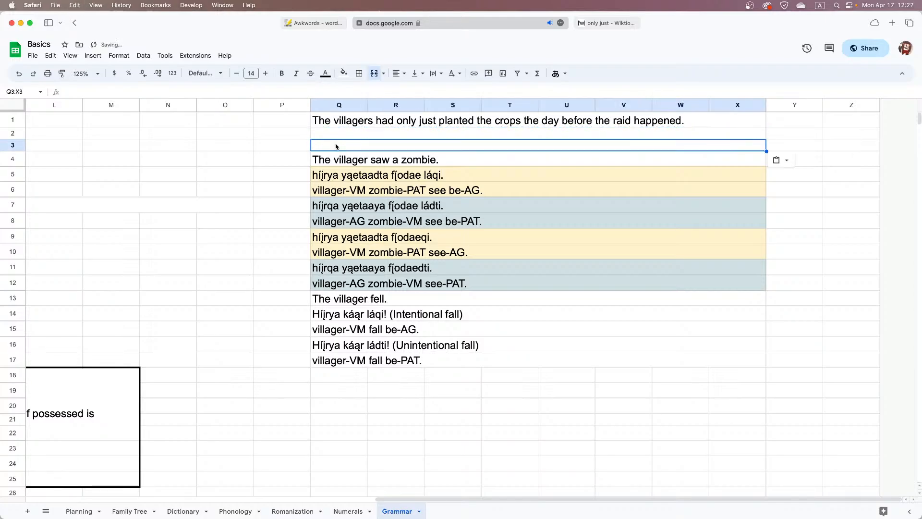
double_click(366, 147)
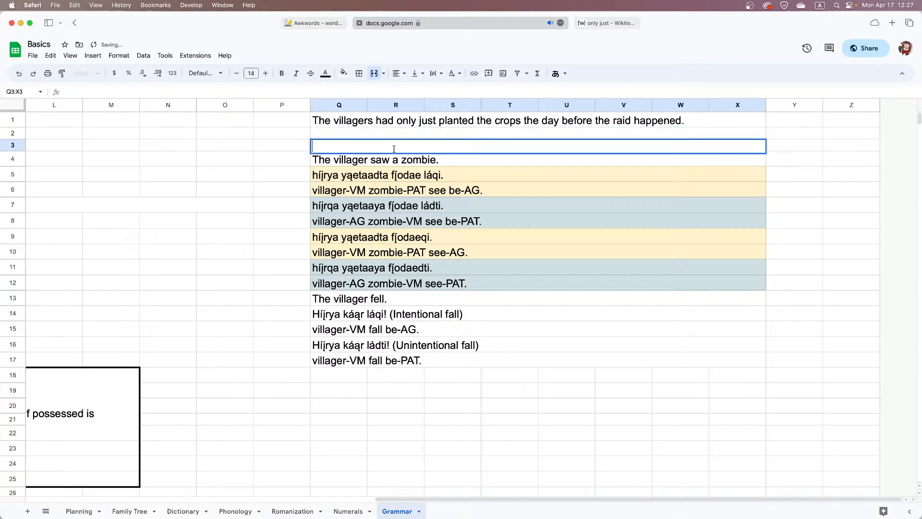
type("h")
key("alt+e")
type("íįr")
key("BackSpace")
key("BackSpace")
key("BackSpace")
key("BackSpace")
Begin the gloss of the villagers sentence in Q3 with "villager-VM"
type("villager")
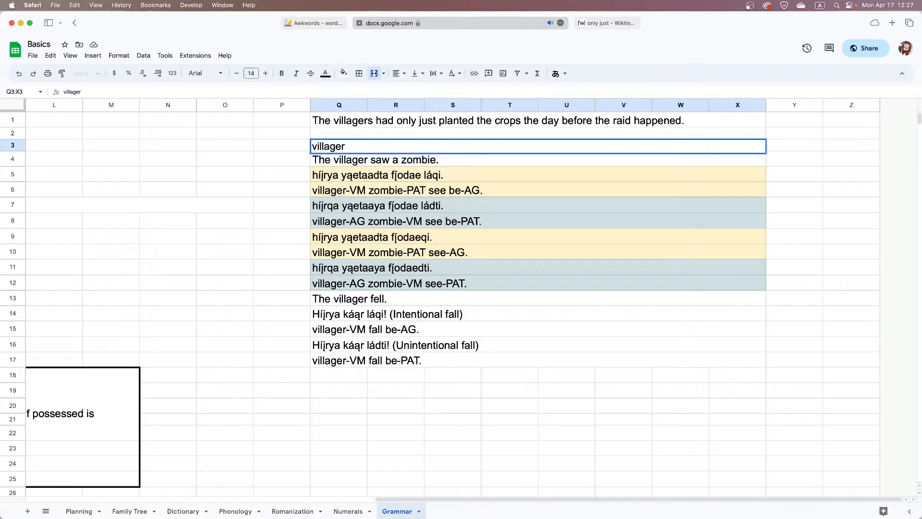
type("-YA")
key("BackSpace")
key("BackSpace")
type("VM")
Continue the Q3 gloss with the patient noun and adverb, "crops-PAT just-only"
type("crops-A")
key("BackSpace")
type("PAT")
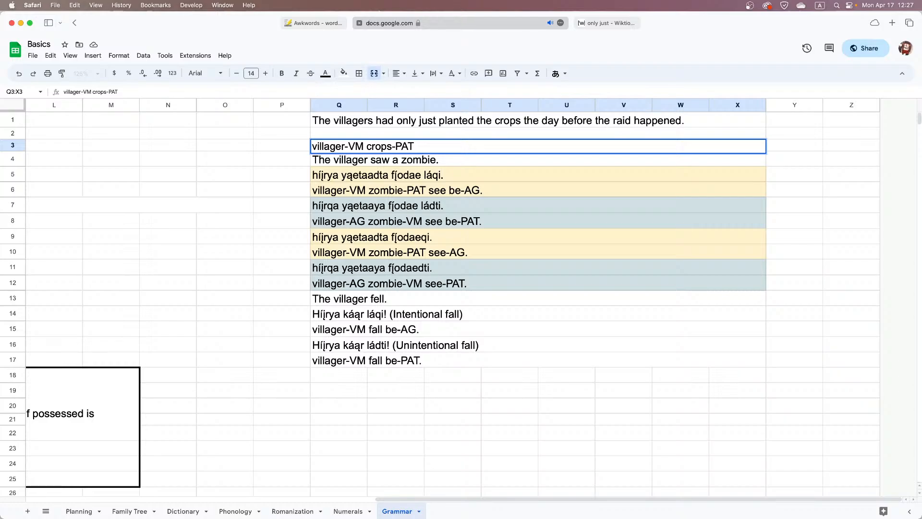
type("just-only/recenlty")
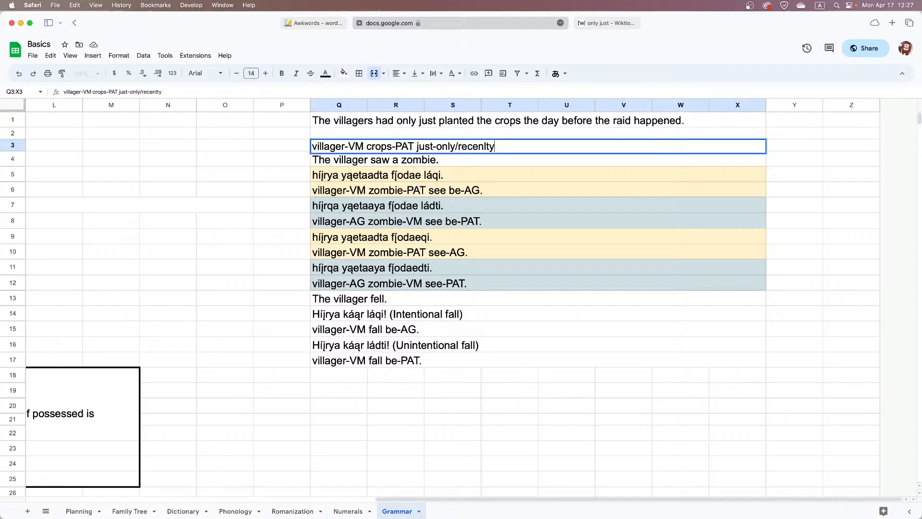
key("BackSpace")
key("BackSpace")
type("ty")
key("BackSpace")
key("BackSpace")
key("BackSpace")
key("BackSpace")
key("BackSpace")
key("BackSpace")
key("BackSpace")
key("BackSpace")
key("BackSpace")
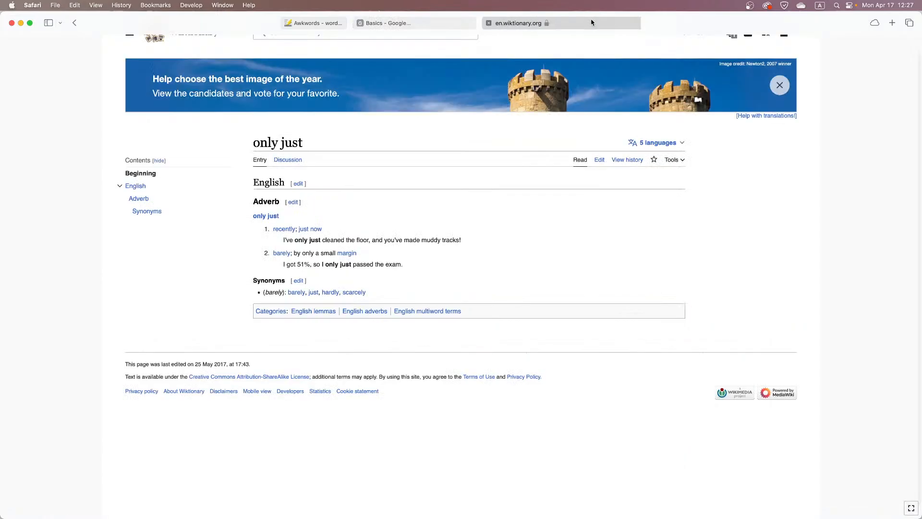
Check whether Wiktionary has an entry for "just only", and return to the Basics spreadsheet
left_click(591, 22)
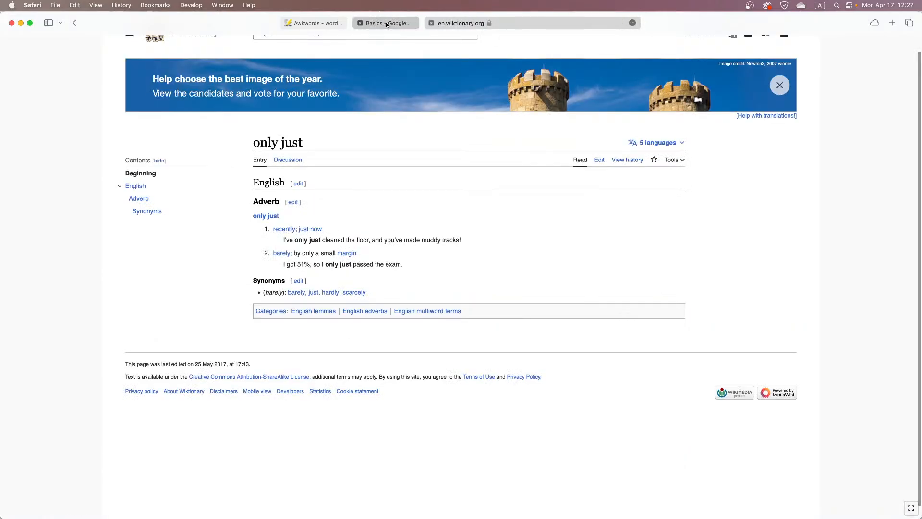
mouse_move(387, 25)
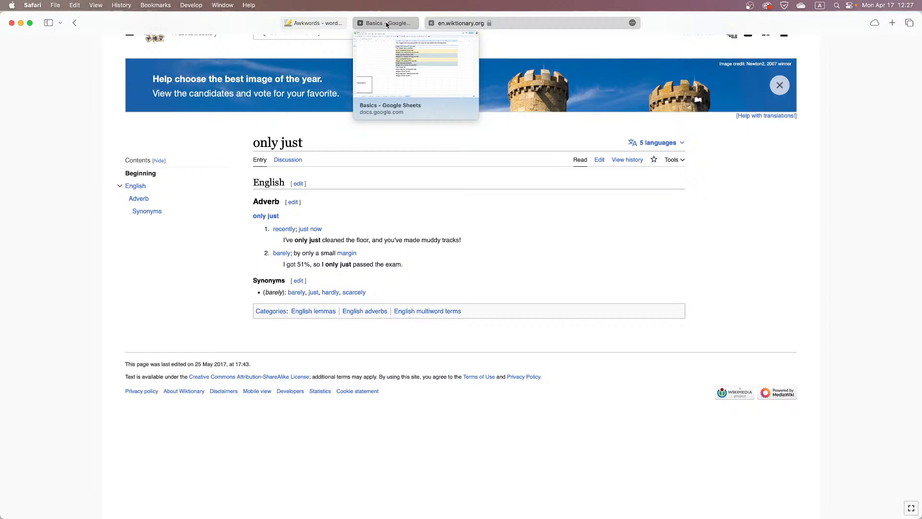
left_click(333, 36)
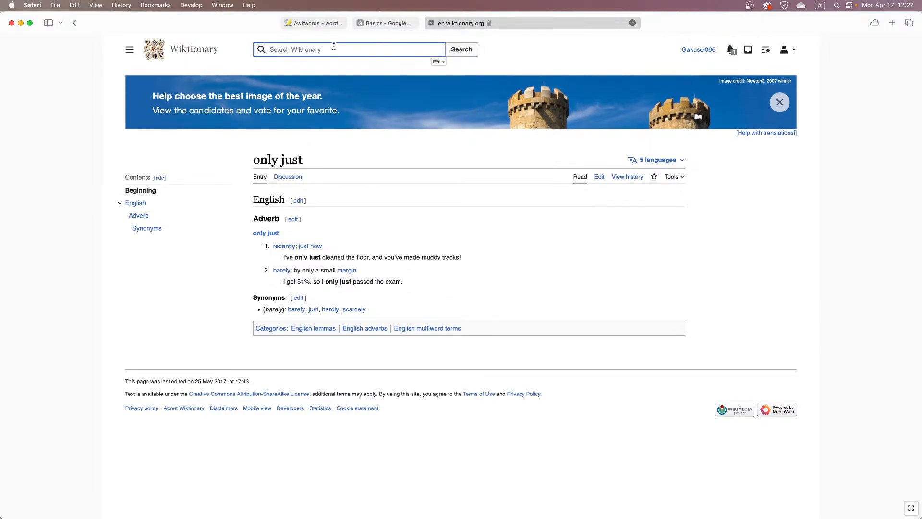
type("just only")
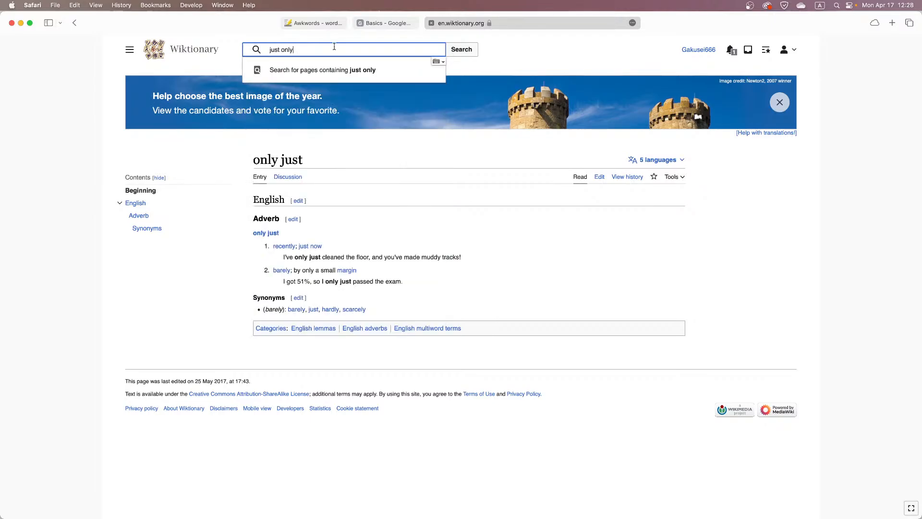
left_click(385, 23)
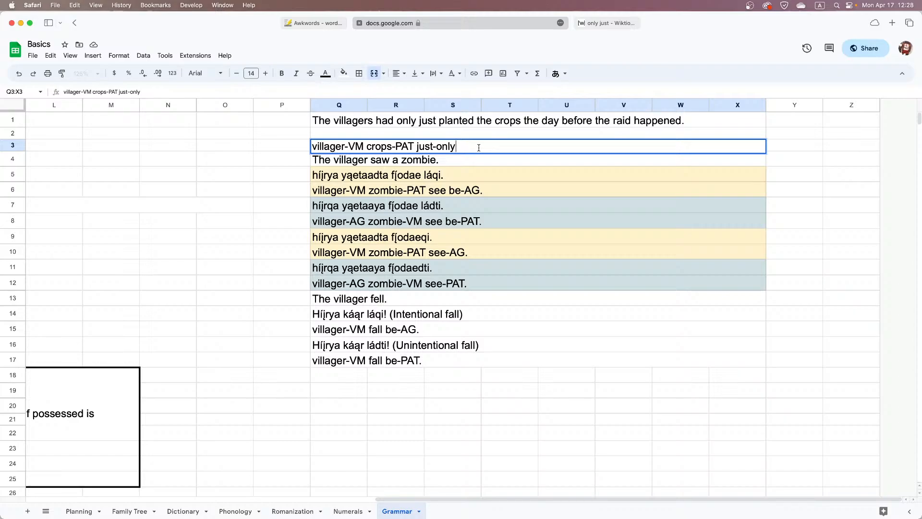
Complete the Q3 gloss with the verb and perfective auxiliary, "plant be-AG."
type("plant")
type(" be")
type("-")
type("AG")
type(",")
type(".")
Insert a comma after "crops" in the English sentence in Q1
double_click(496, 122)
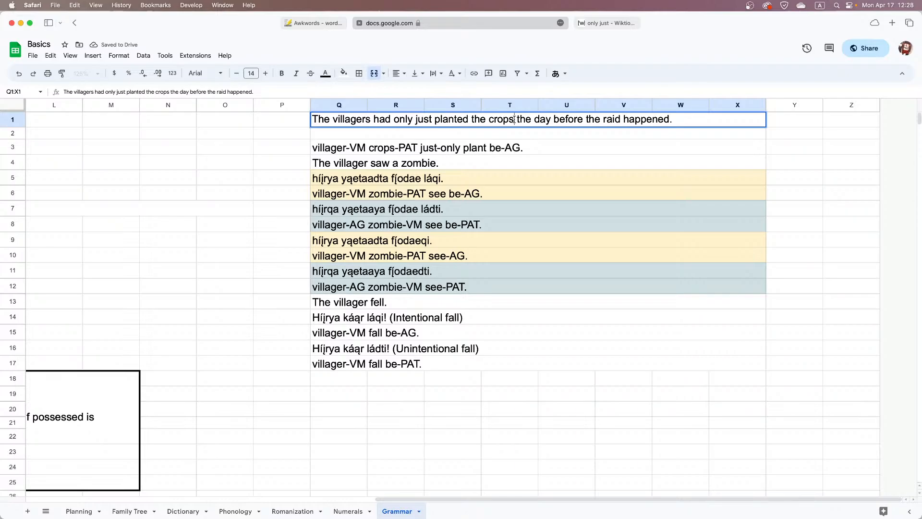
left_click(514, 120)
type(",")
key("BackSpace")
type(",")
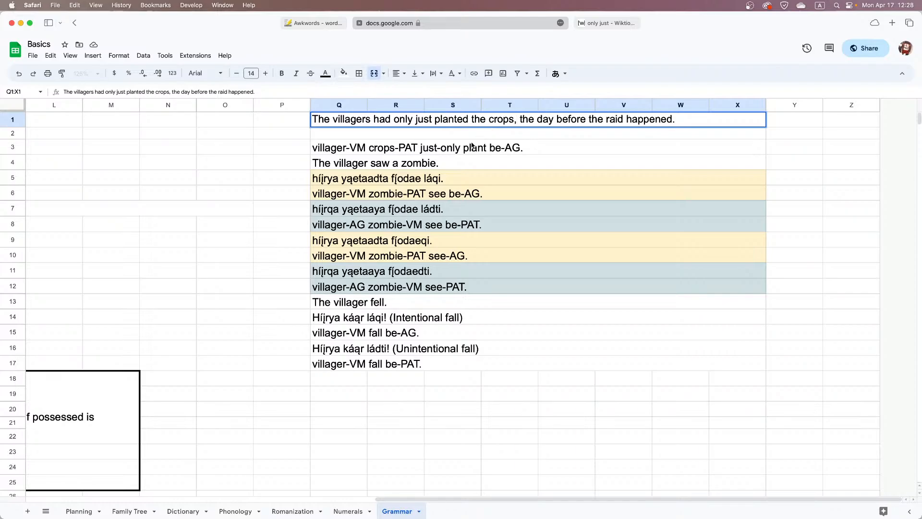
Go through the words of the Q3 gloss and insert an extra space between "crops-PAT" and "just-only"
double_click(352, 149)
double_click(408, 147)
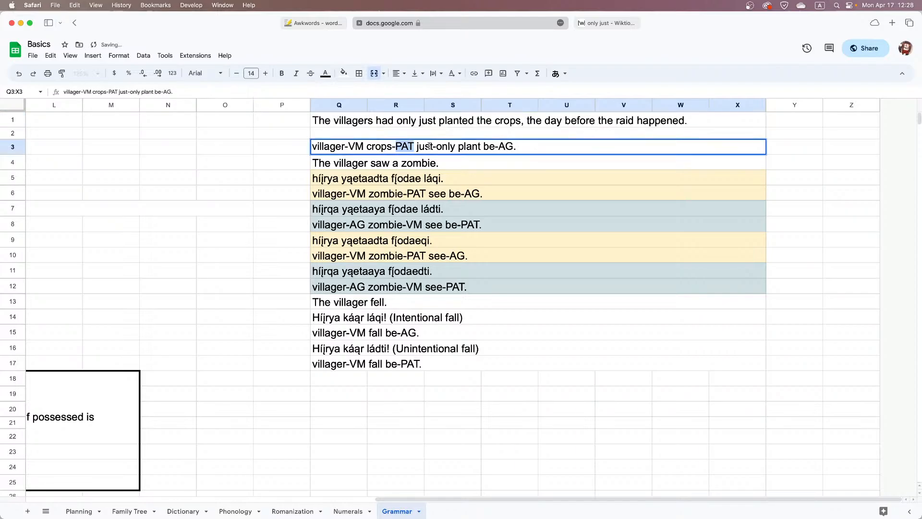
double_click(429, 147)
double_click(458, 148)
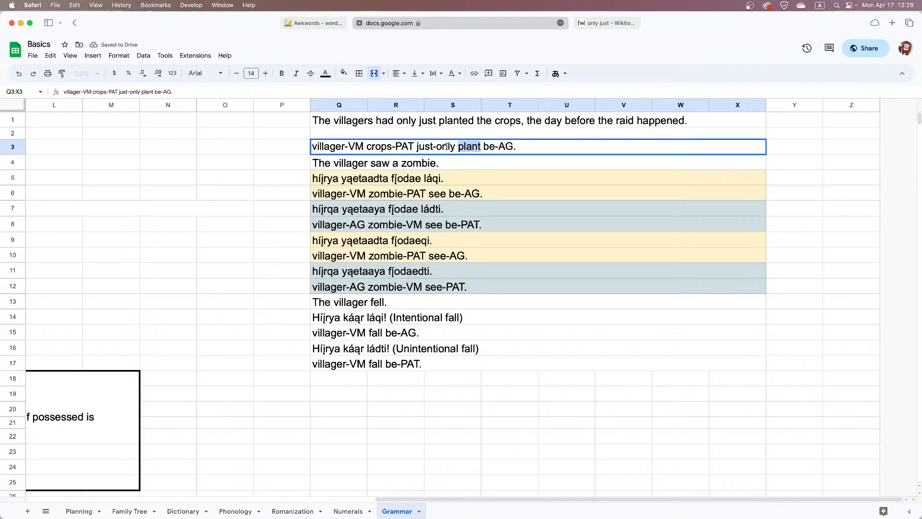
left_click(416, 146)
left_click_drag(317, 146, 311, 145)
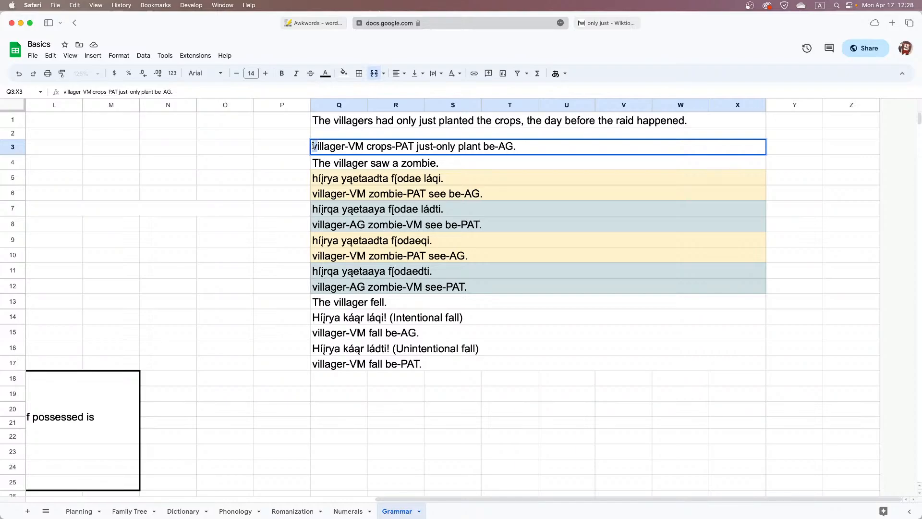
left_click(413, 146)
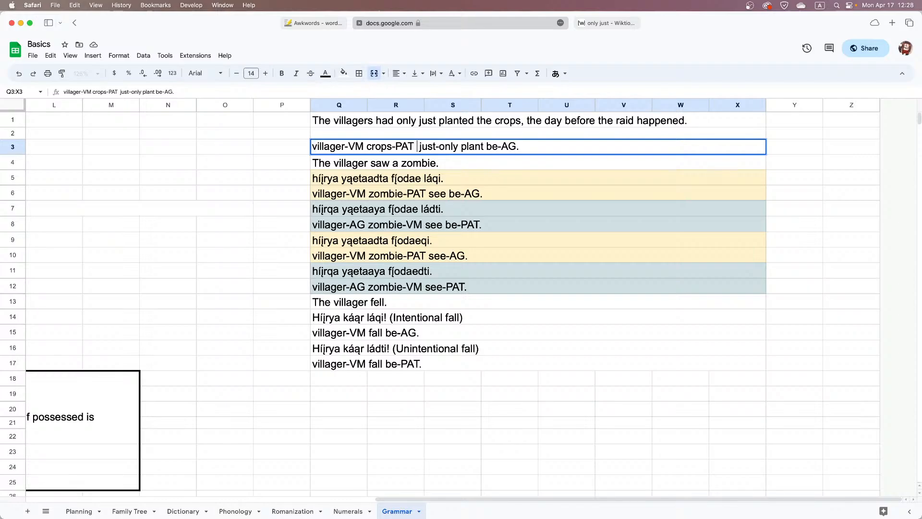
left_click(432, 194)
Examine the relative clause rule and its row 34 example on the Grammar sheet, and return to the translation area
scroll(432, 196, "left", 15)
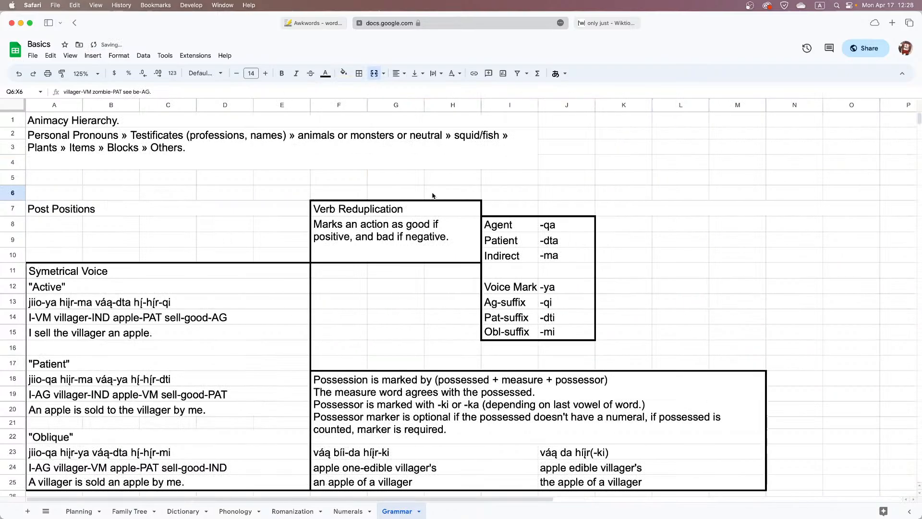
scroll(432, 196, "down", 5)
scroll(433, 196, "down", 3)
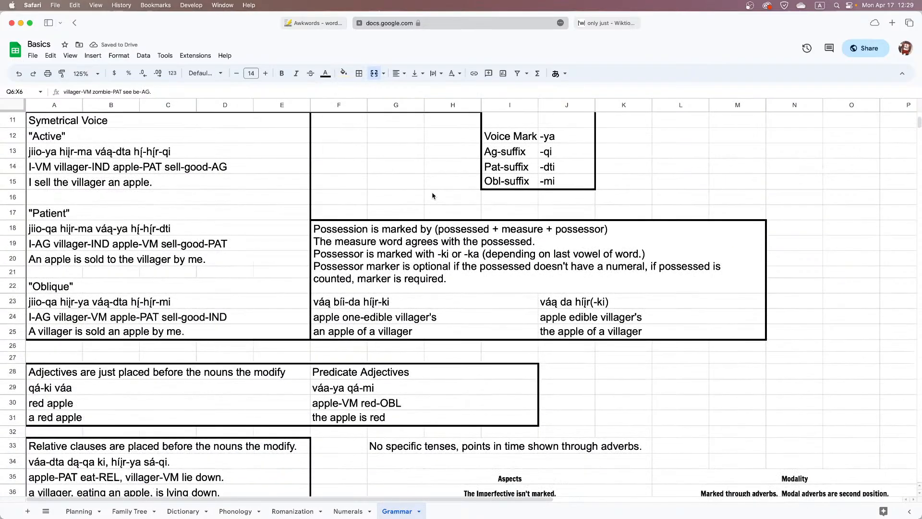
scroll(432, 196, "down", 7)
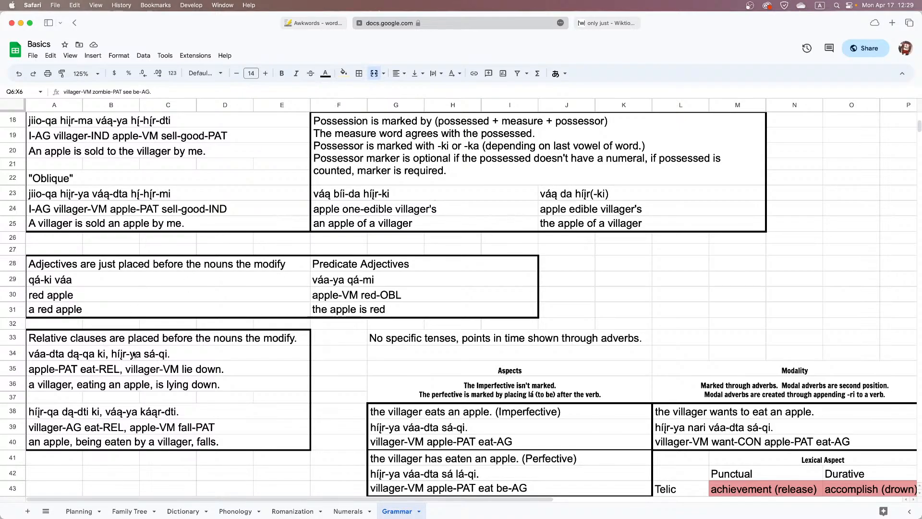
double_click(102, 353)
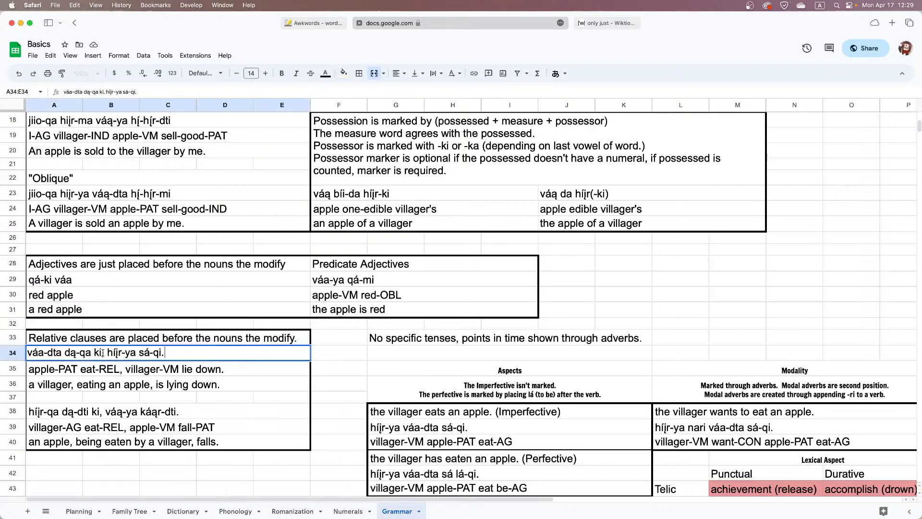
left_click_drag(102, 353, 77, 353)
left_click(76, 353)
left_click(250, 371)
scroll(259, 368, "up", 5)
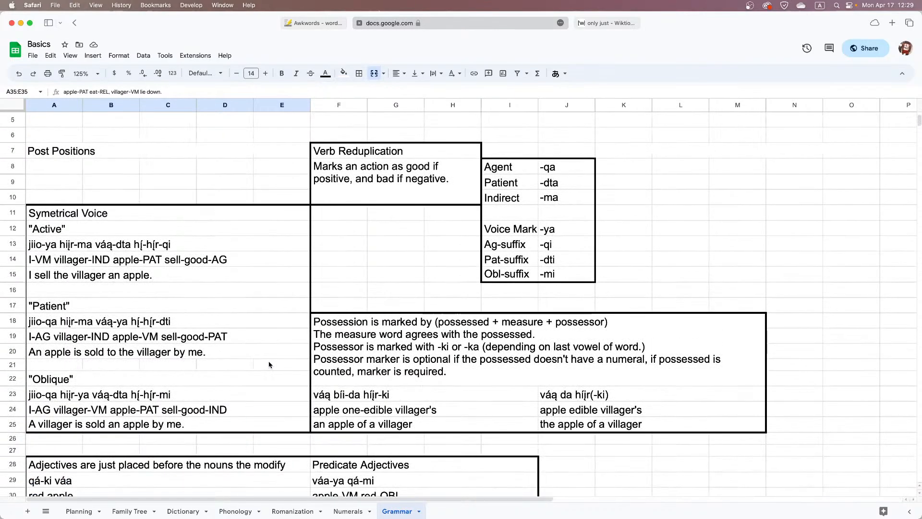
scroll(268, 365, "right", 5)
scroll(267, 365, "up", 2)
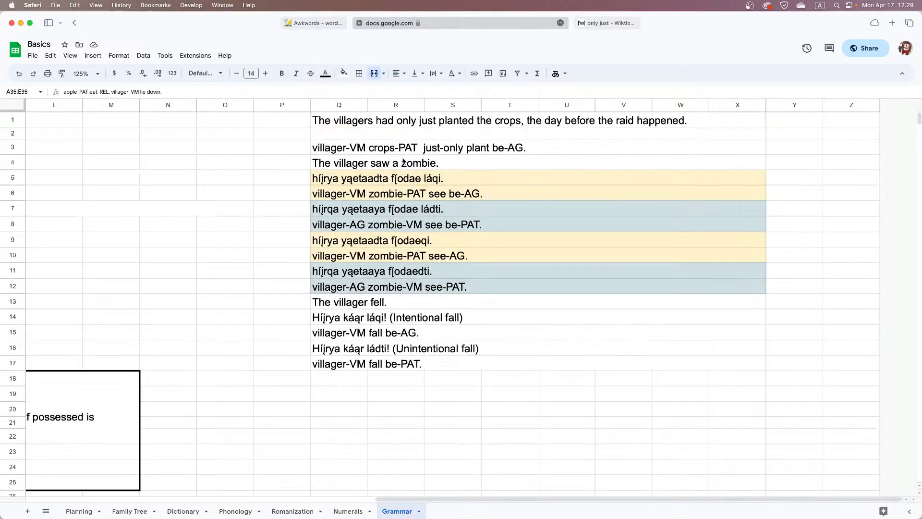
Revisit the Q3 gloss after "crops-PAT", and examine the relative and subordinate clause rules further down the Grammar sheet
double_click(416, 148)
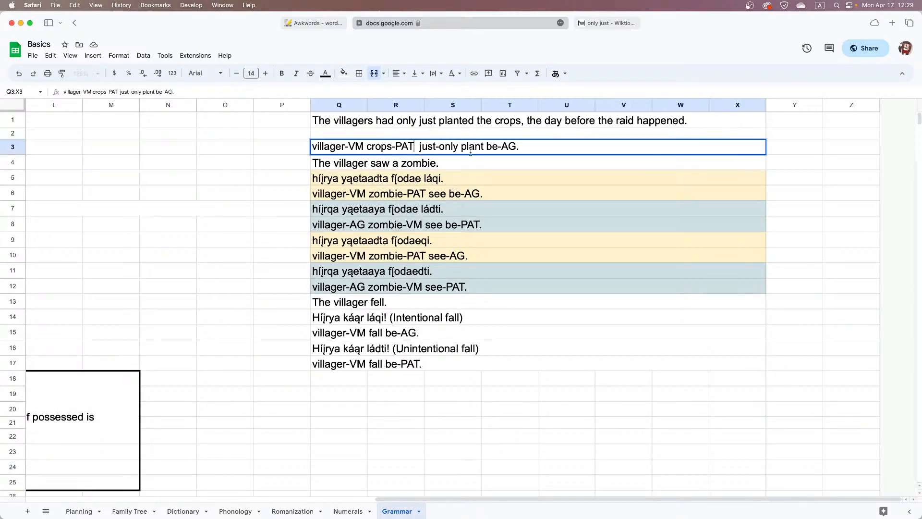
key("Right")
left_click(358, 224)
scroll(358, 222, "left", 10)
scroll(358, 221, "down", 10)
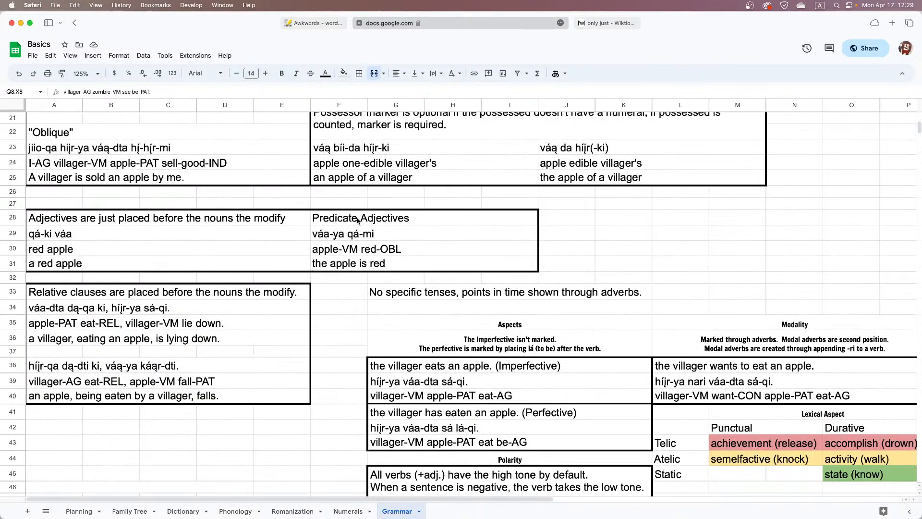
scroll(358, 221, "down", 5)
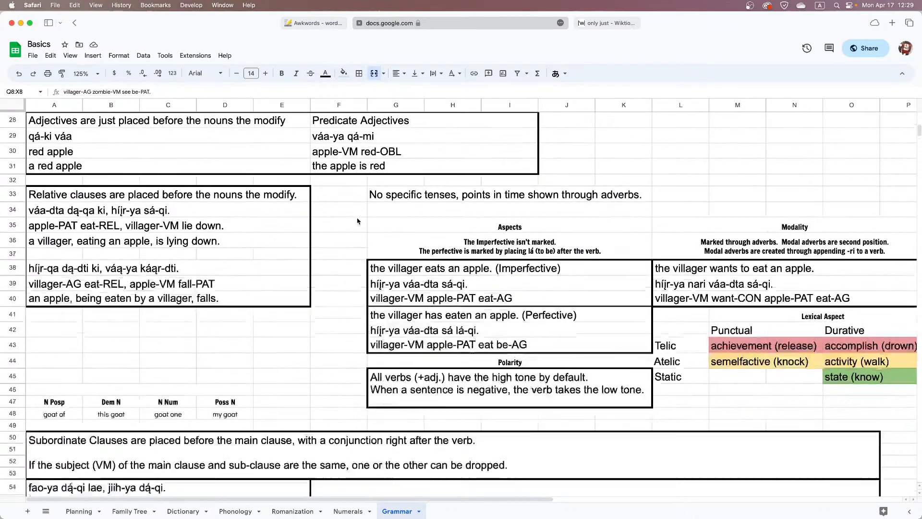
scroll(358, 221, "down", 2)
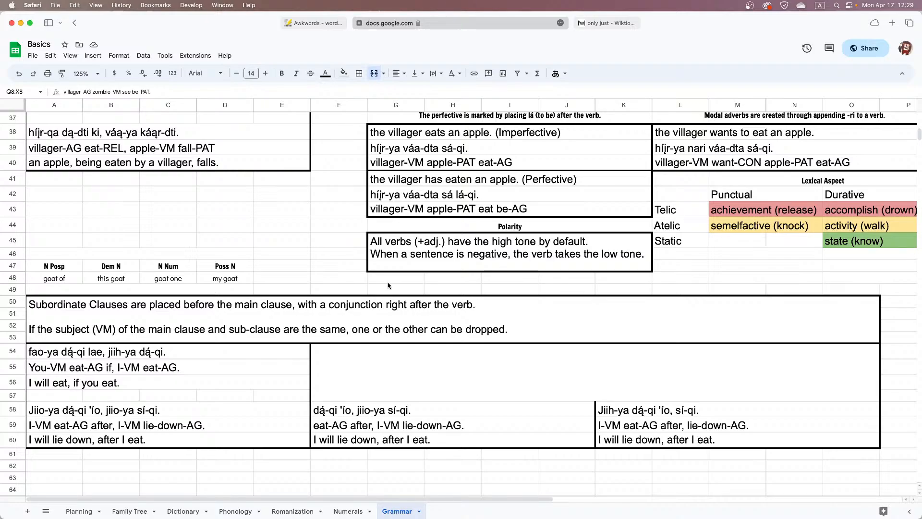
Return to the translation area, look up "before" on Wiktionary, and examine its preposition, adverb and conjunction senses
scroll(483, 307, "up", 15)
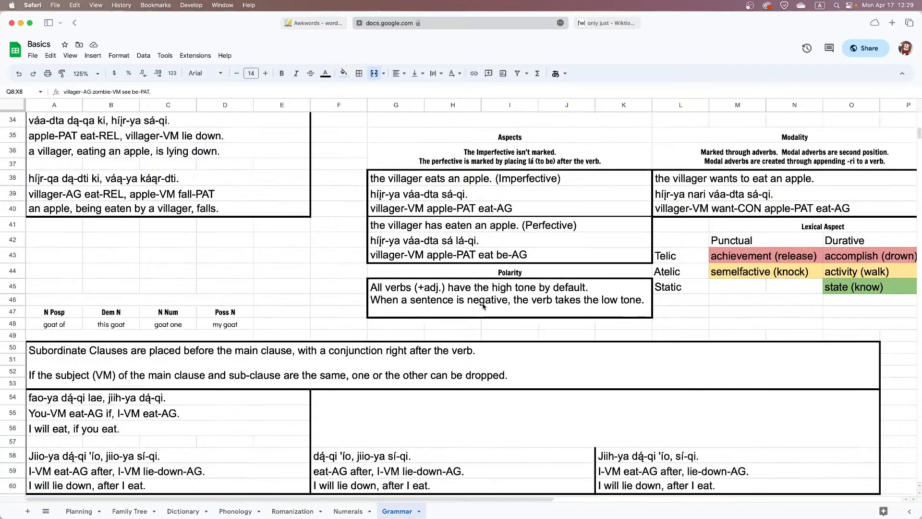
scroll(483, 306, "right", 10)
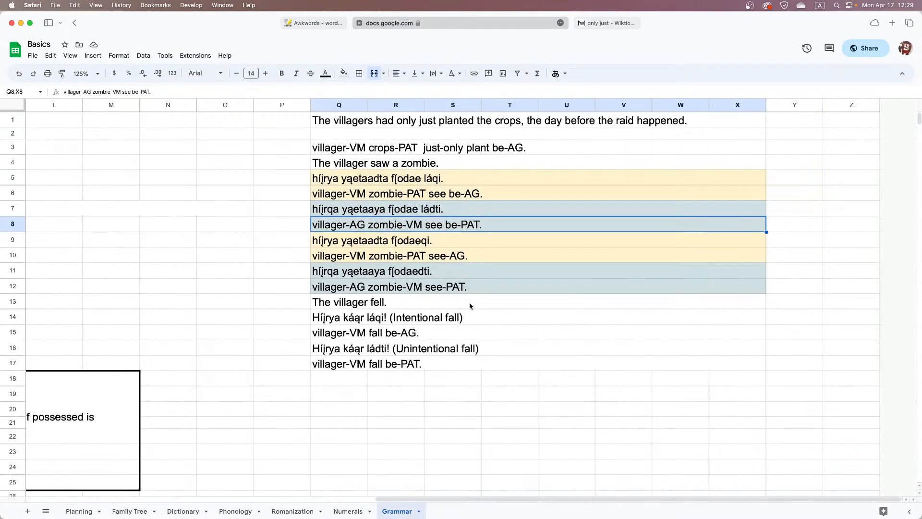
left_click(607, 23)
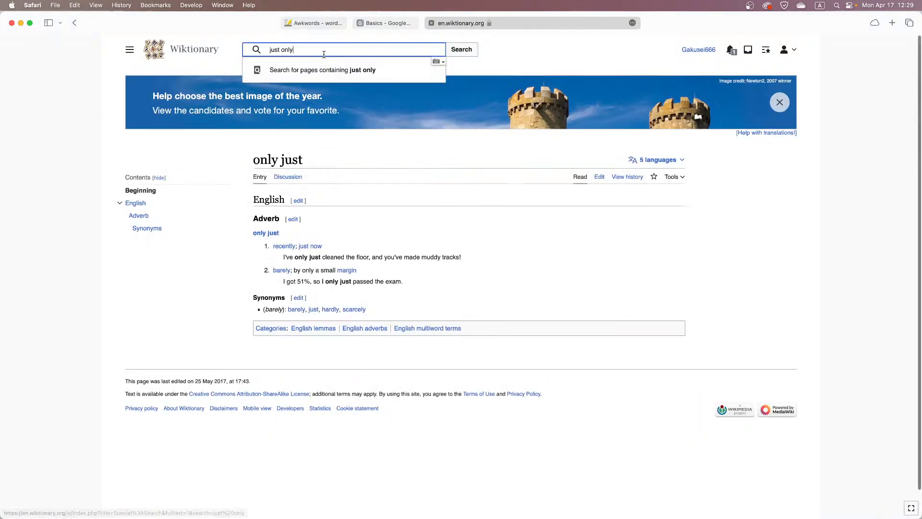
type("before")
key("Return")
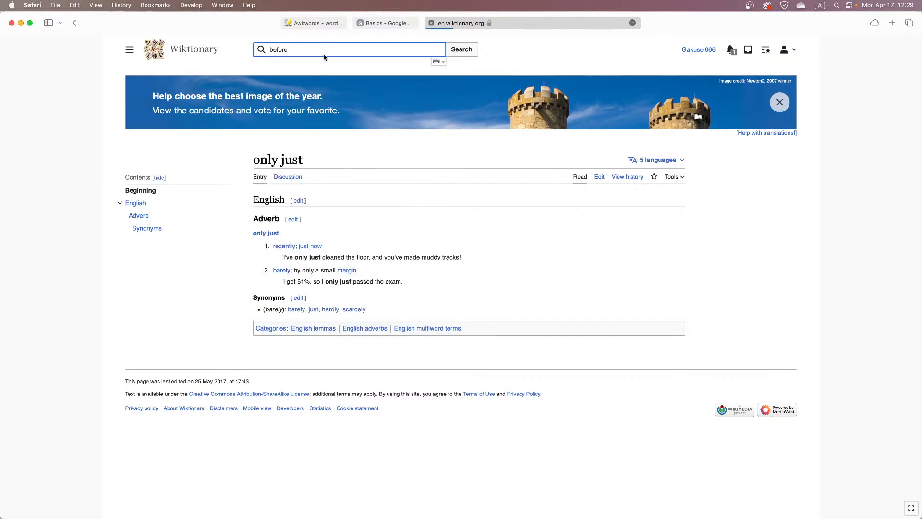
scroll(425, 233, "down", 5)
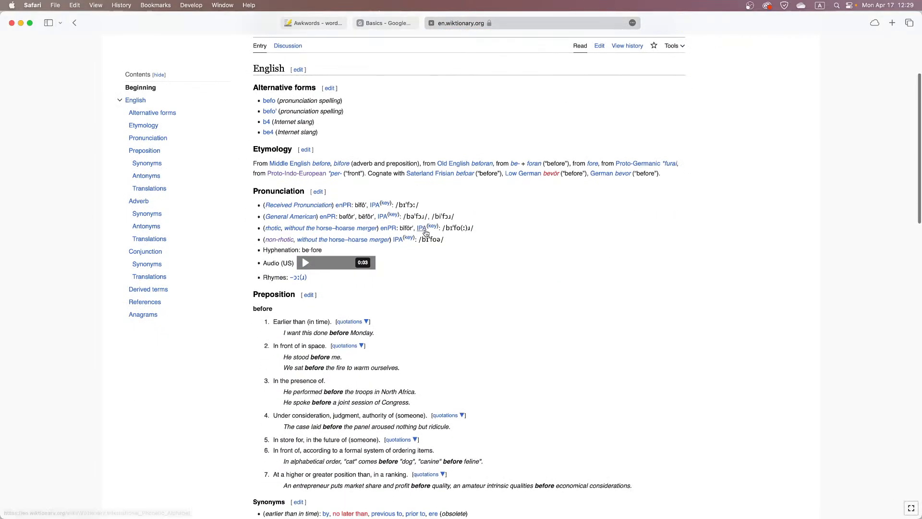
scroll(425, 233, "down", 10)
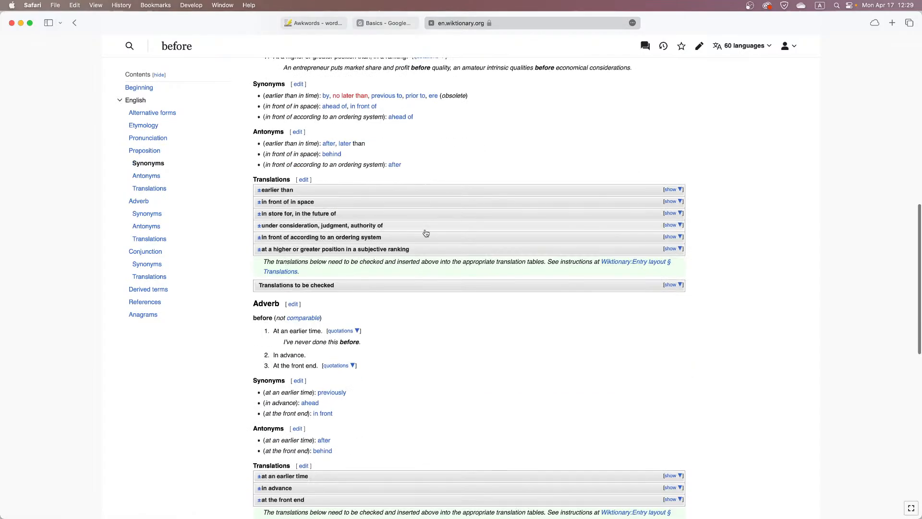
scroll(425, 233, "down", 5)
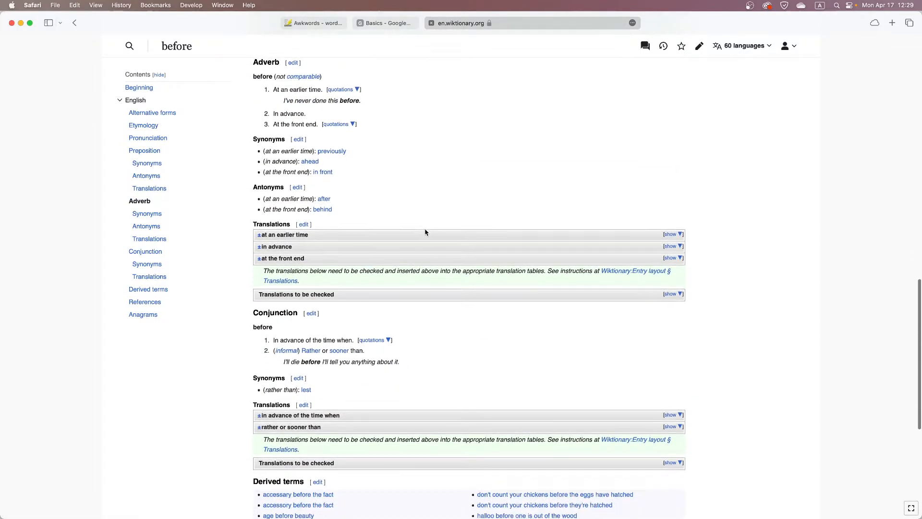
scroll(425, 233, "down", 3)
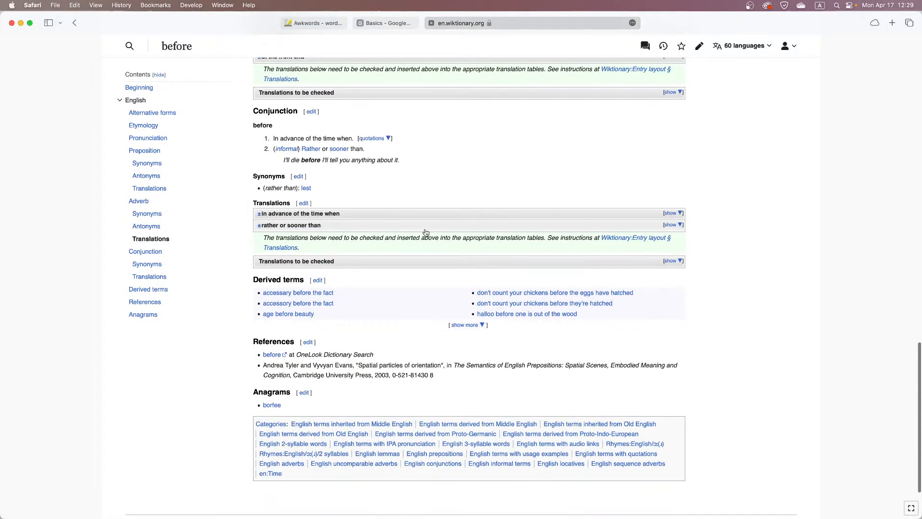
scroll(425, 233, "up", 2)
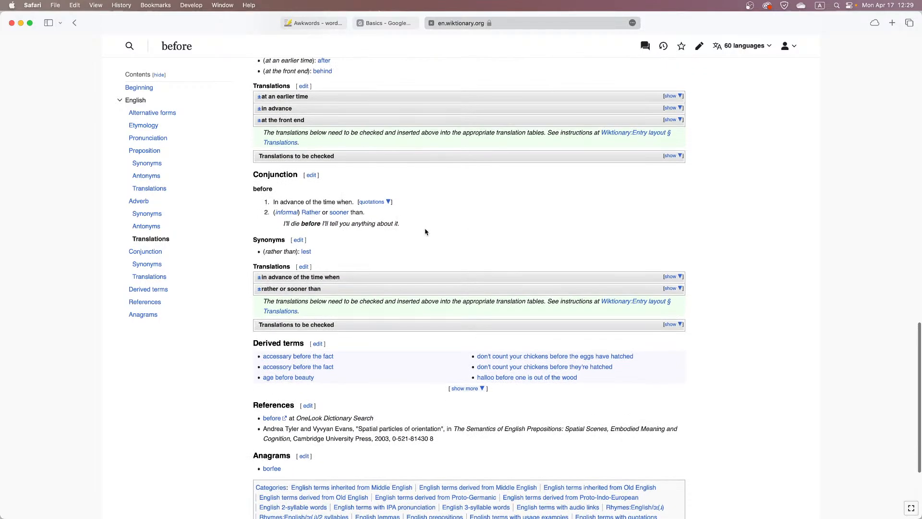
scroll(425, 232, "up", 10)
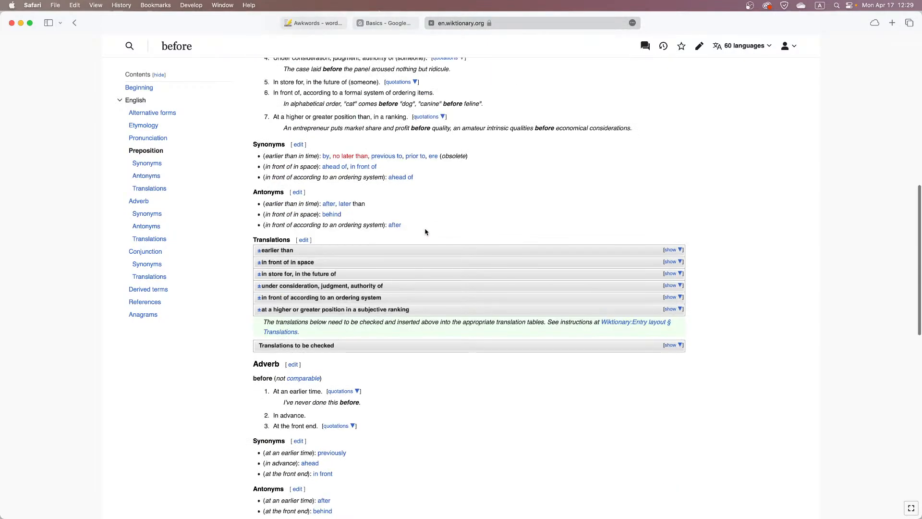
scroll(425, 232, "up", 3)
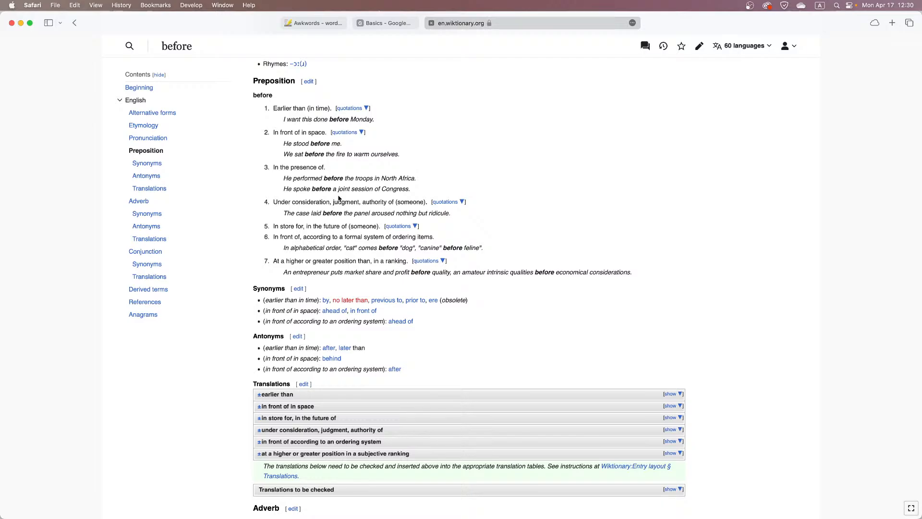
Revisit the Q3 gloss on the Grammar sheet, and look up "the day before" on Wiktionary
left_click(387, 22)
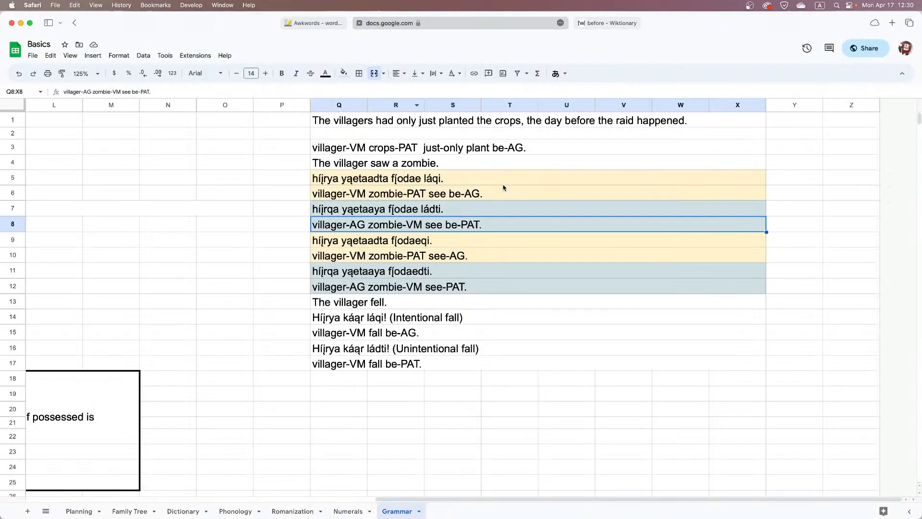
double_click(417, 150)
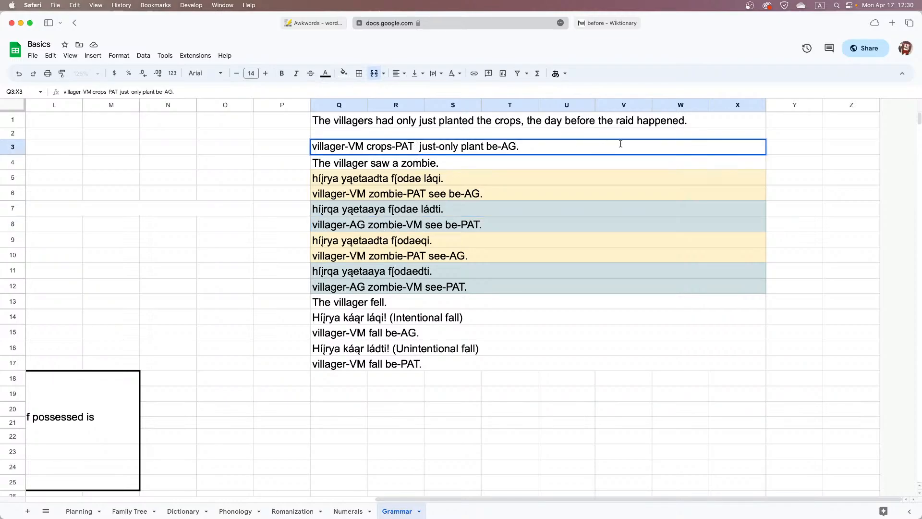
left_click(607, 23)
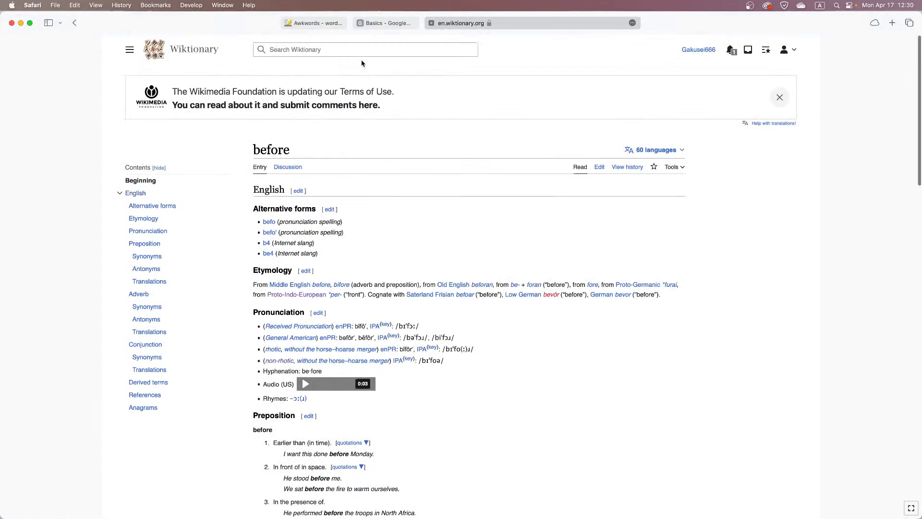
left_click(361, 49)
type("the day b")
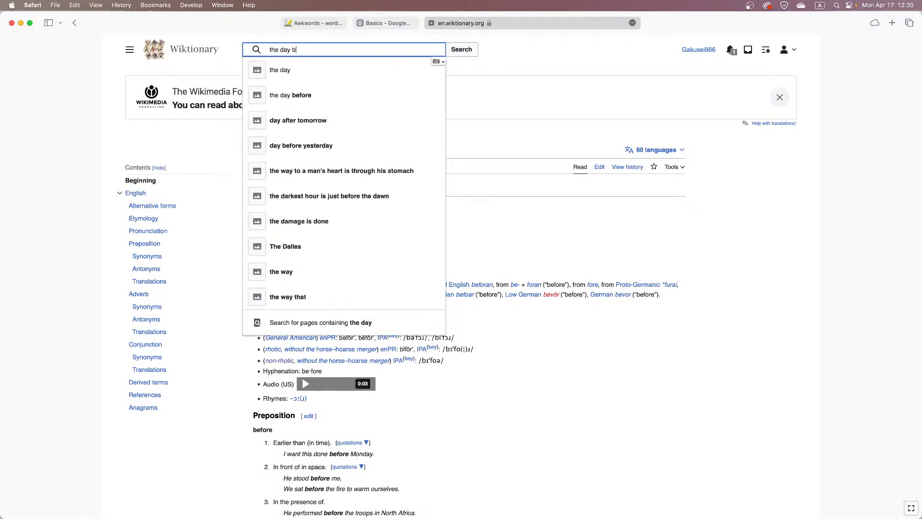
type("efore")
key("Return")
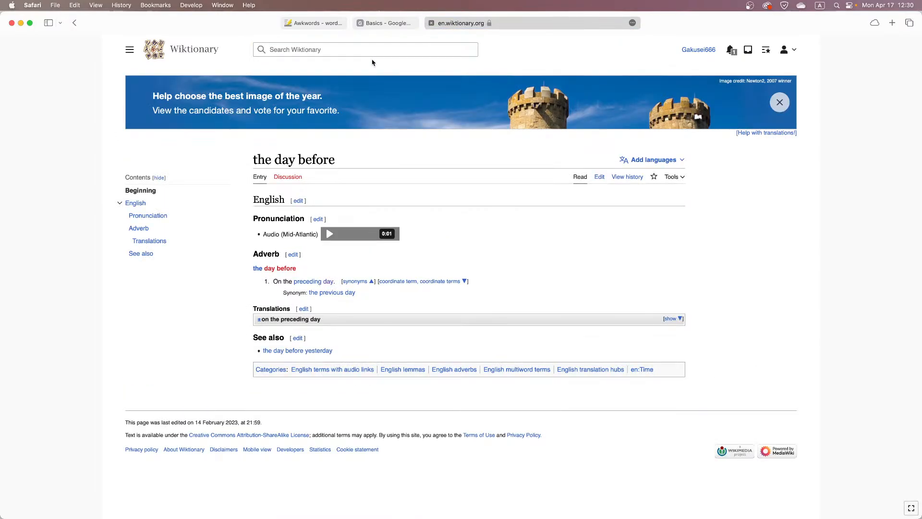
Switch back to the Basics spreadsheet and examine the temporal divisions on the Numerals sheet
left_click(389, 23)
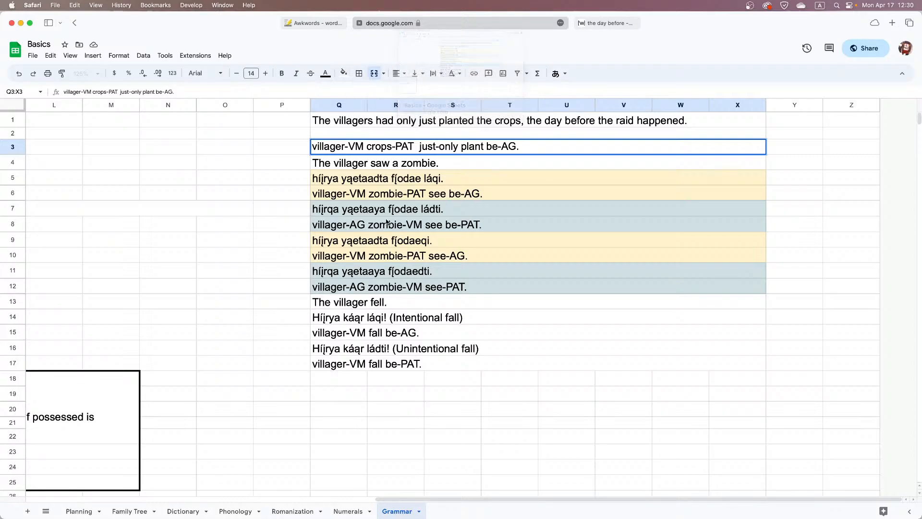
left_click(329, 510)
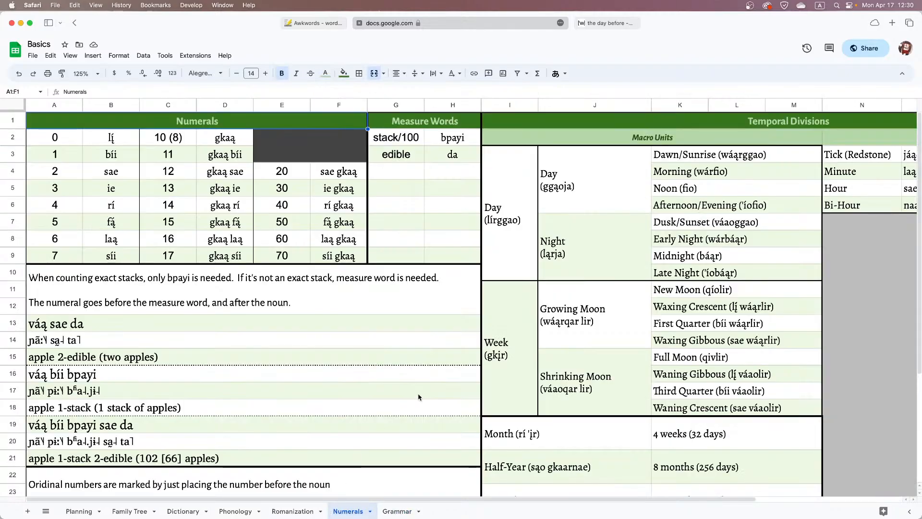
scroll(434, 413, "down", 5)
scroll(437, 420, "right", 3)
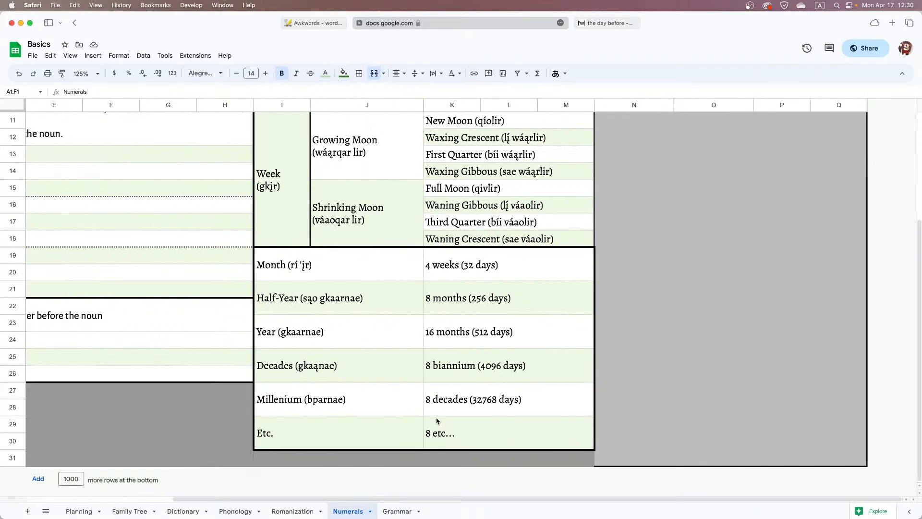
scroll(437, 420, "up", 5)
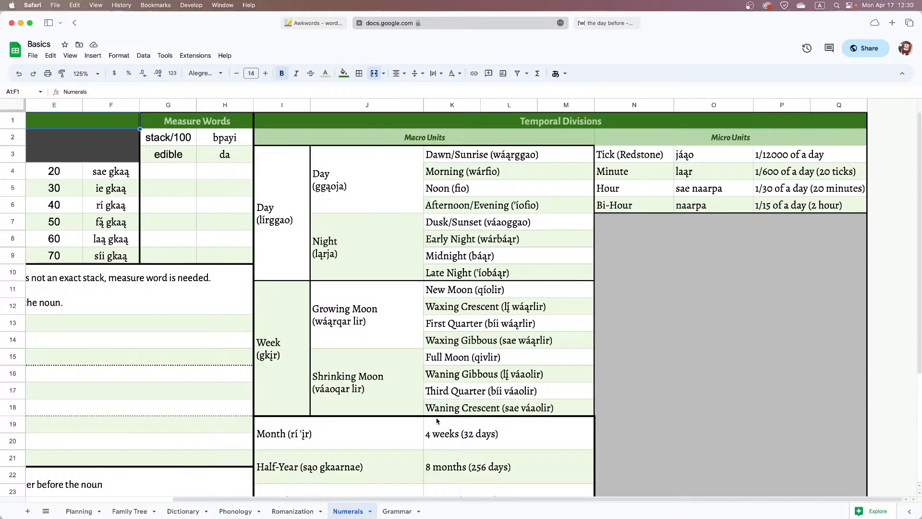
Search the Dictionary sheet for "day" and go through the matching definitions as far as "day (when sun is out)"
left_click(229, 511)
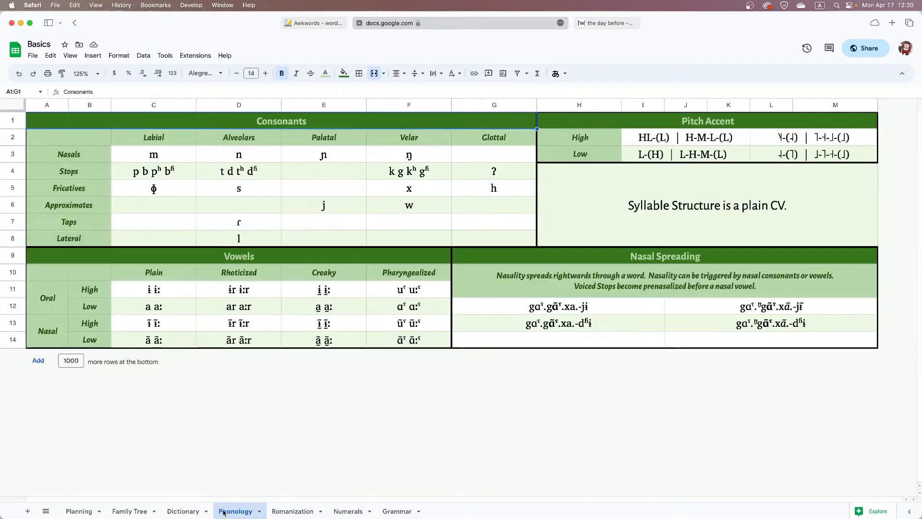
left_click(185, 511)
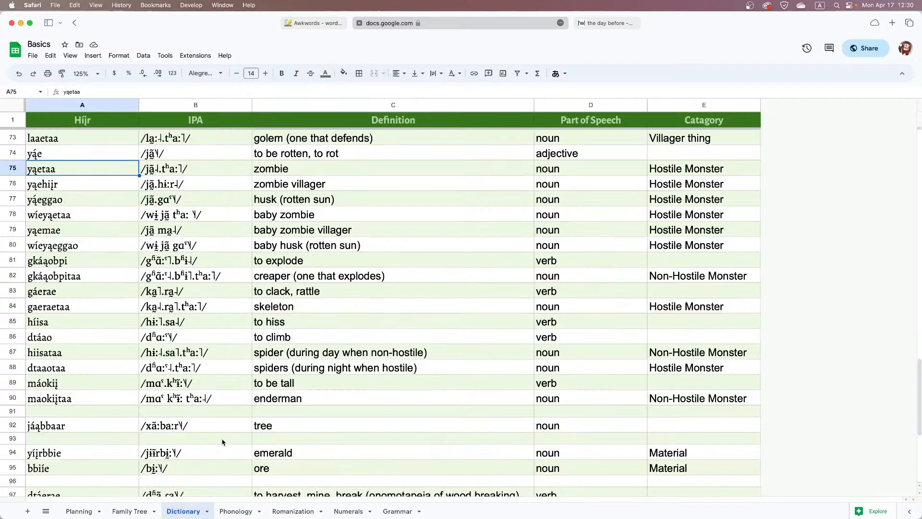
key("super+f")
type("day")
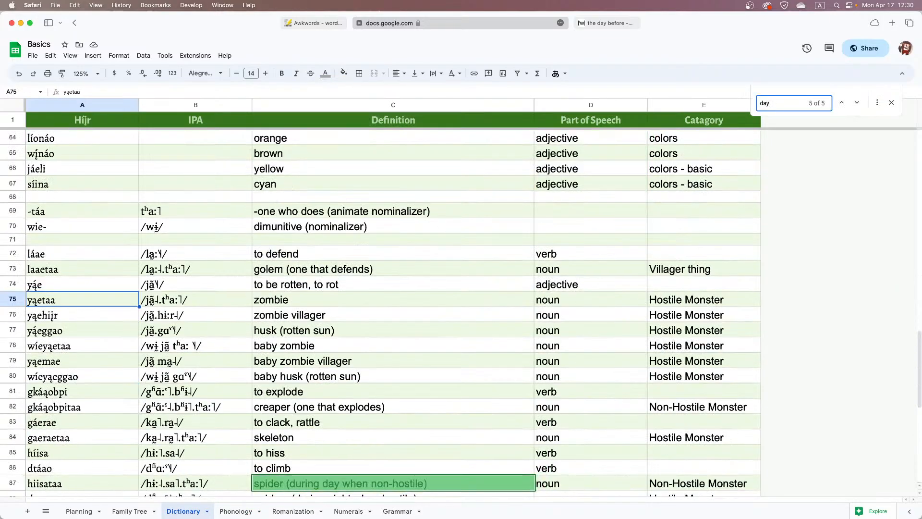
key("Return")
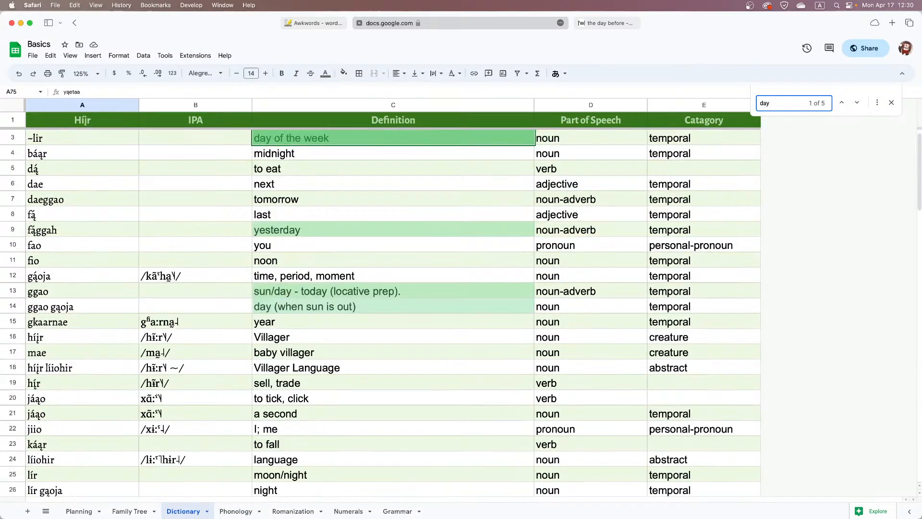
key("Return")
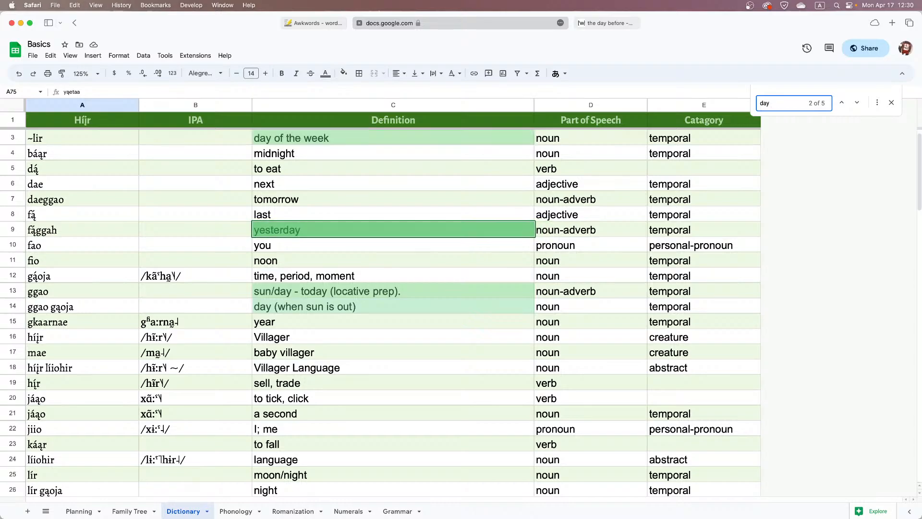
key("Return")
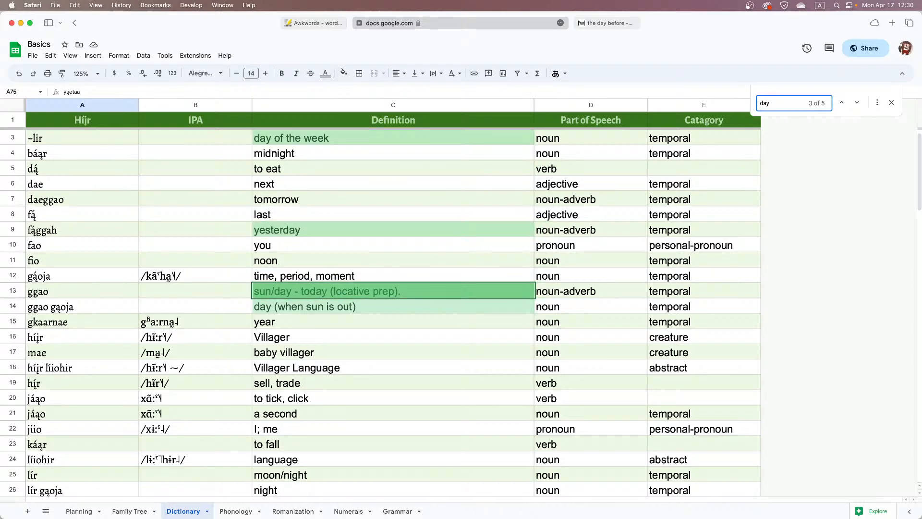
key("Return")
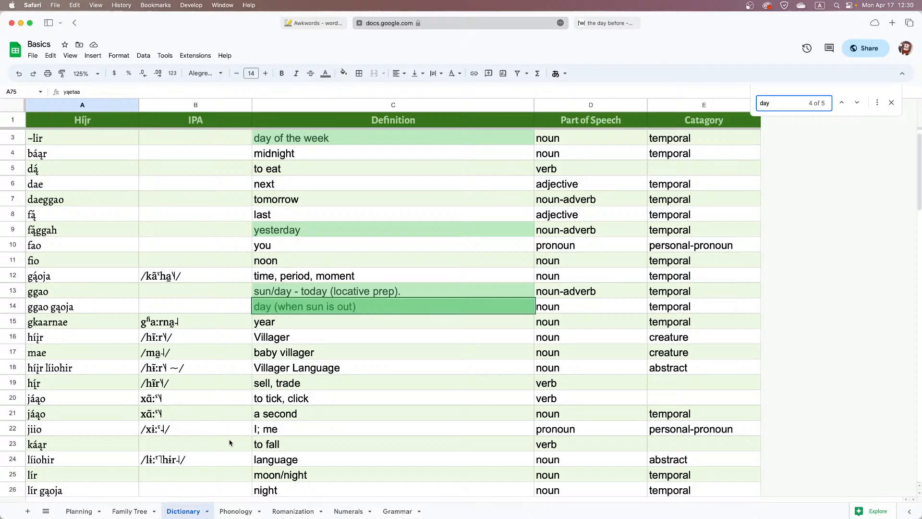
left_click(891, 102)
Return to the Wiktionary entry "the day before" and examine its translations for "on the preceding day"
scroll(336, 377, "down", 10)
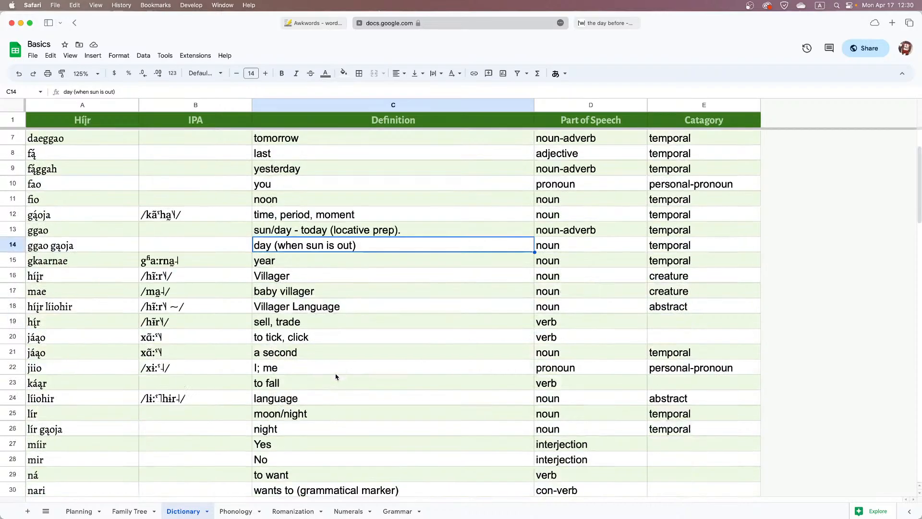
left_click(606, 26)
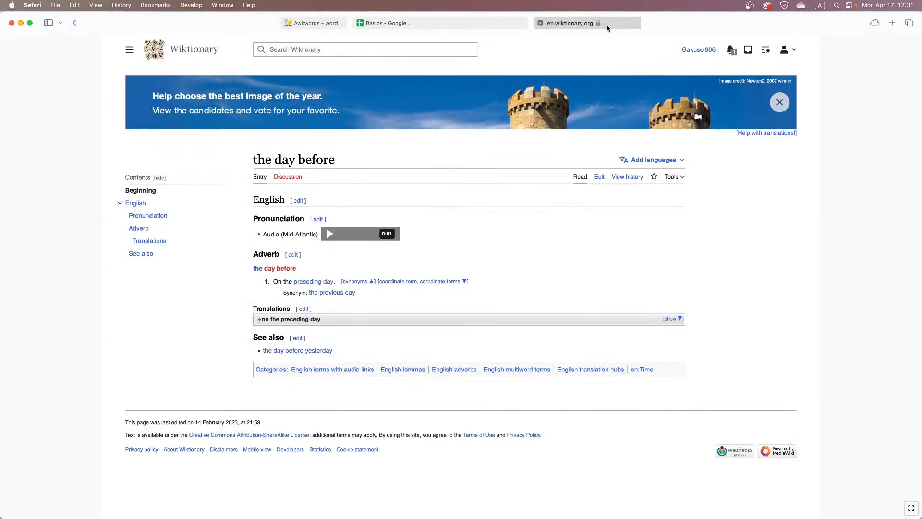
scroll(406, 321, "down", 3)
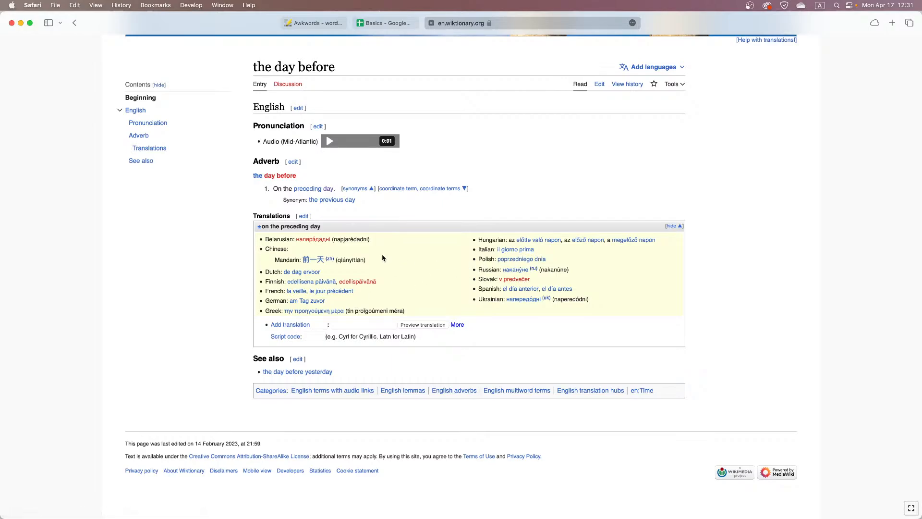
Search the Dictionary sheet in Basics for "before", and select the empty Híjr cell below the "before, earlier" entry
left_click(383, 23)
scroll(310, 206, "up", 3)
type("x")
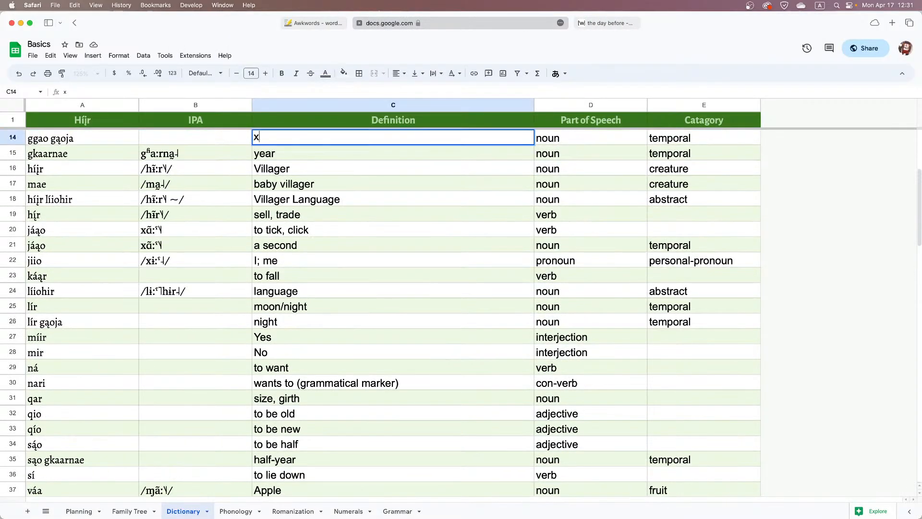
key("Escape")
key("super+f")
type("before")
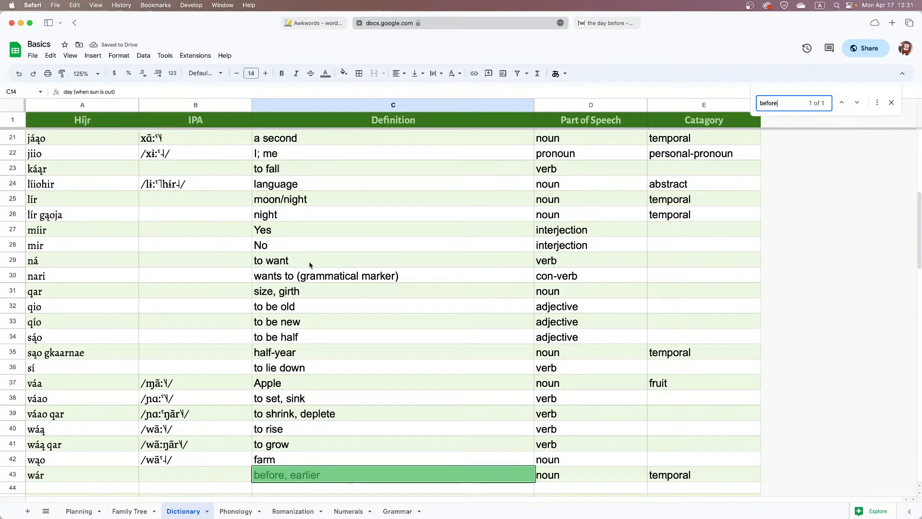
left_click(310, 265)
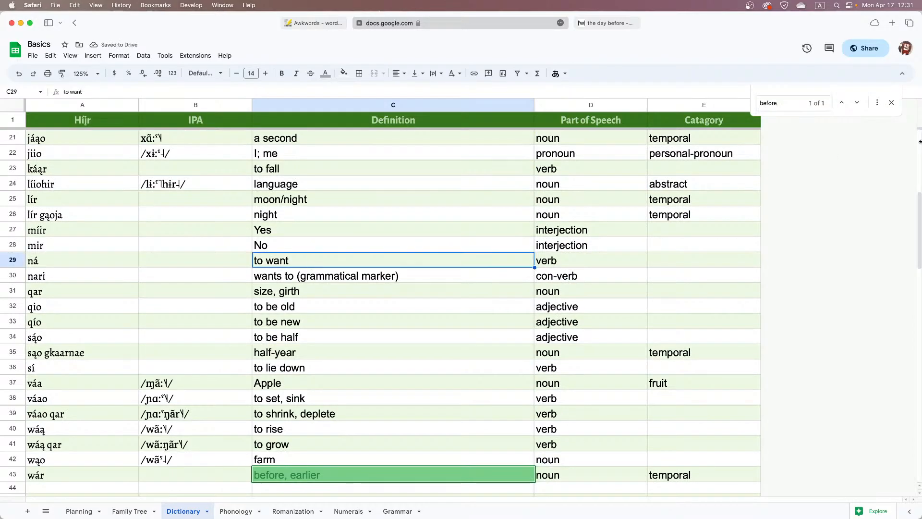
left_click(892, 102)
scroll(480, 307, "down", 2)
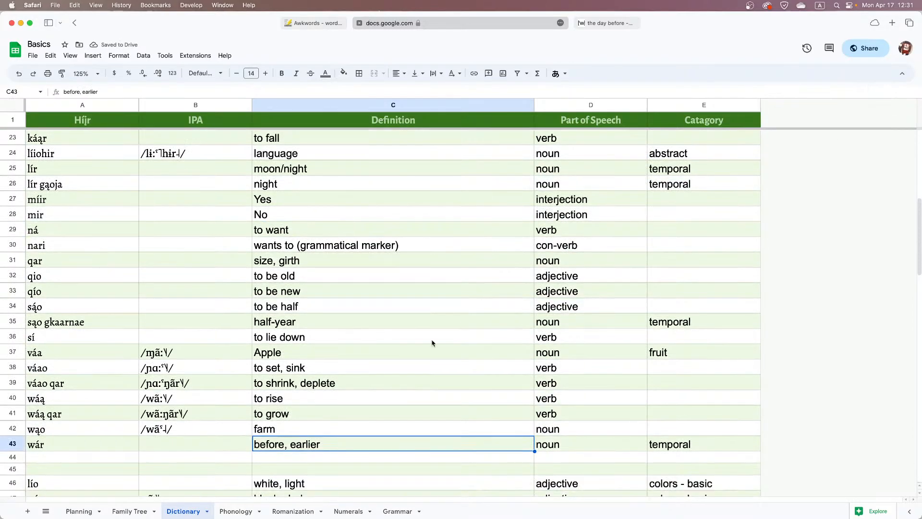
left_click(103, 458)
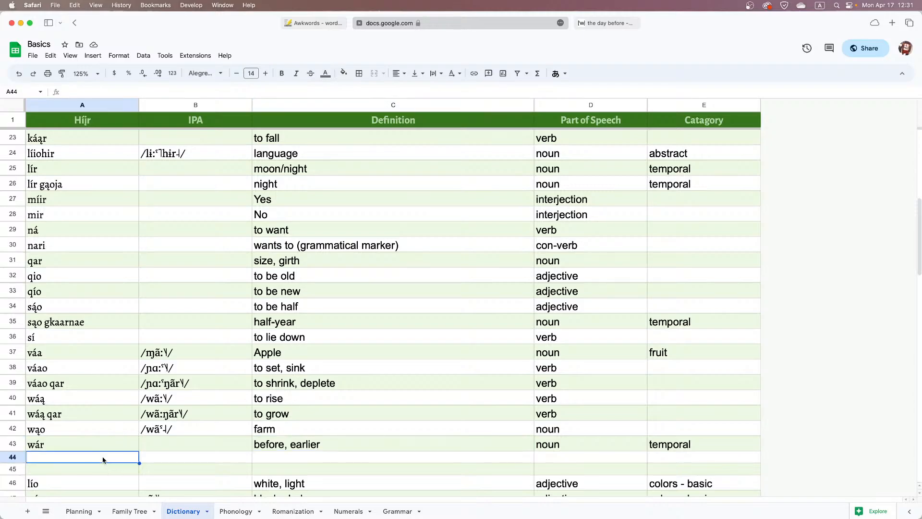
Enter "the day before" as the definition of a new entry below "before, earlier"
left_click(277, 459)
type("the wa")
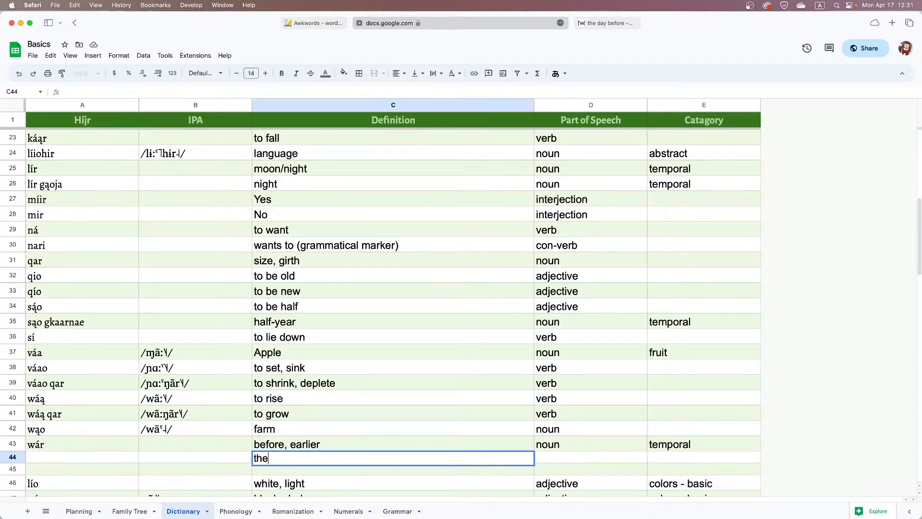
key("BackSpace")
key("BackSpace")
type("day before")
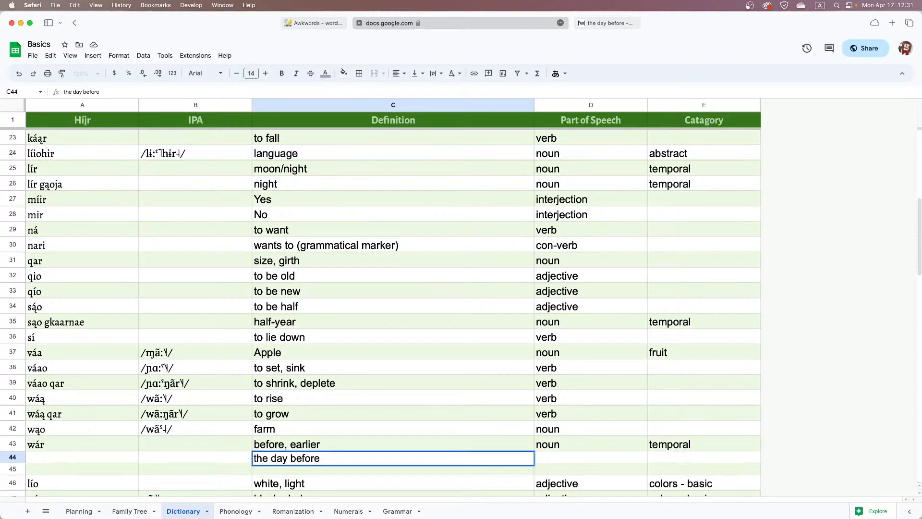
key("Left")
key("Left")
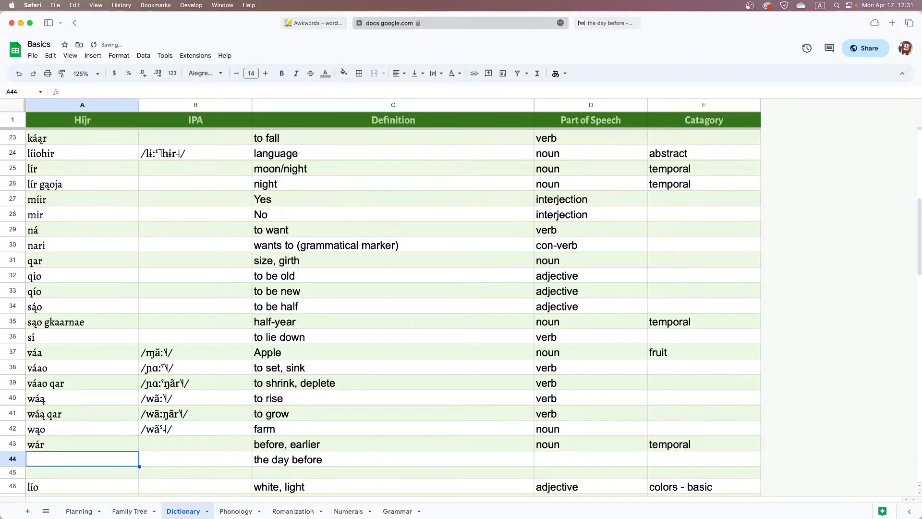
Coin the Híjr word wárggao for "the day before" by combining wár with ggao, the existing word for sun/day
scroll(103, 318, "up", 7)
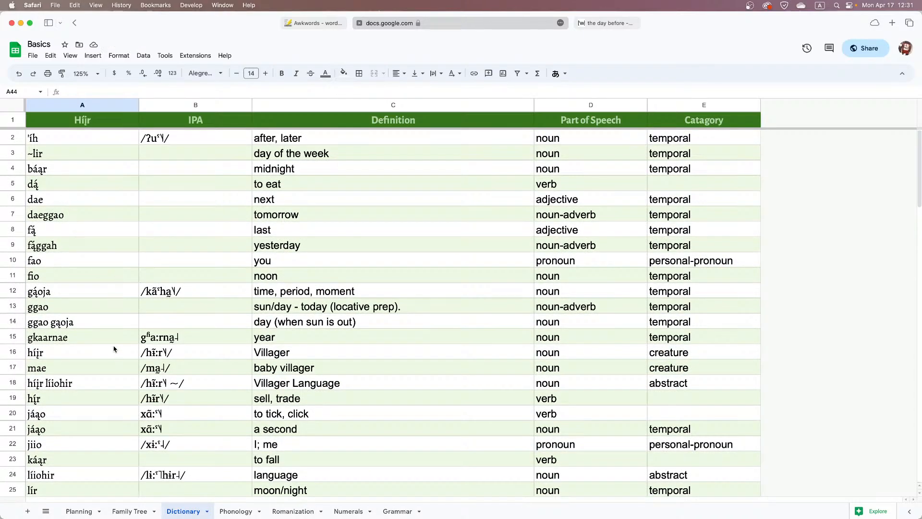
left_click(37, 312)
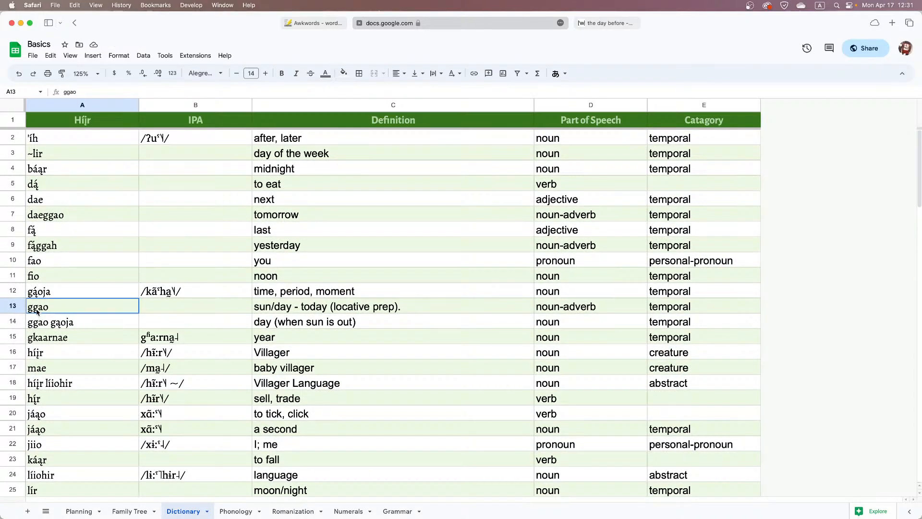
left_click(70, 326)
scroll(70, 327, "down", 7)
scroll(69, 327, "down", 1)
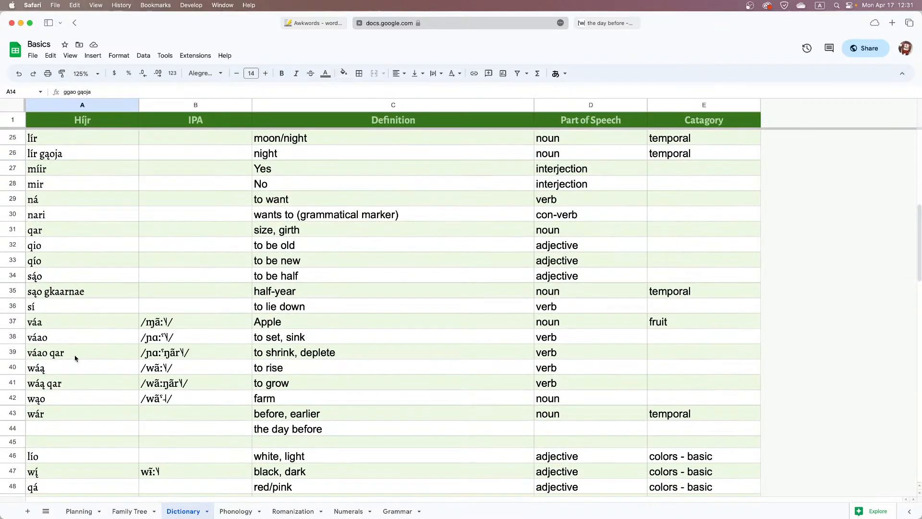
left_click(29, 429)
type("ggao")
left_click(29, 428)
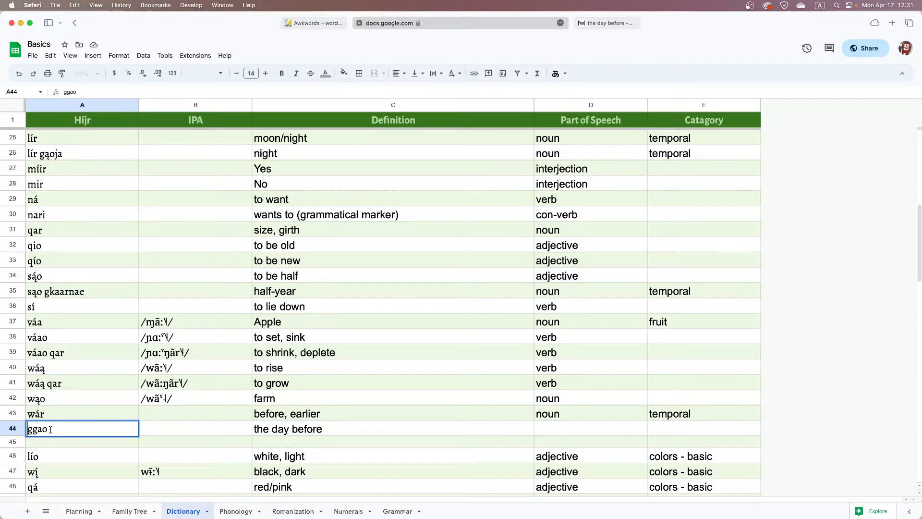
type("wár")
left_click(171, 432)
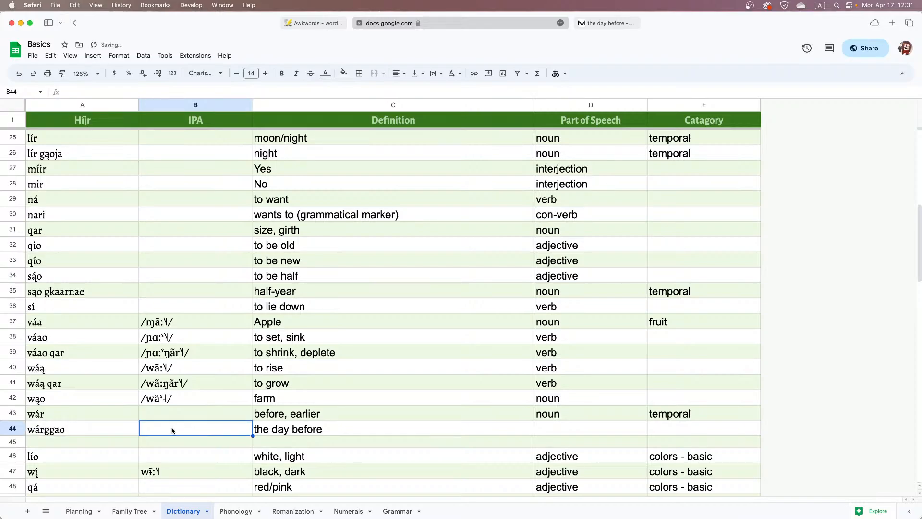
Set the new entry's part of speech to noun and its category to temporal
left_click(555, 428)
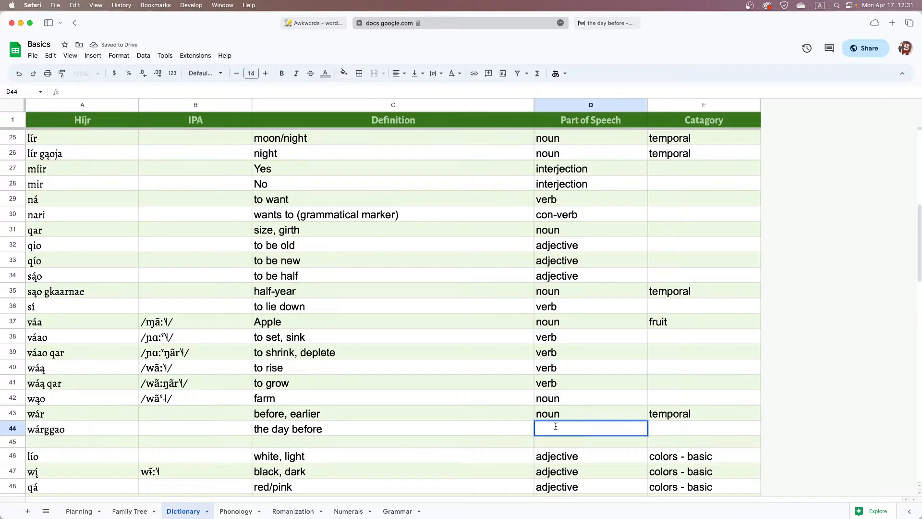
type("noun")
key("Tab")
type("temporal")
key("Return")
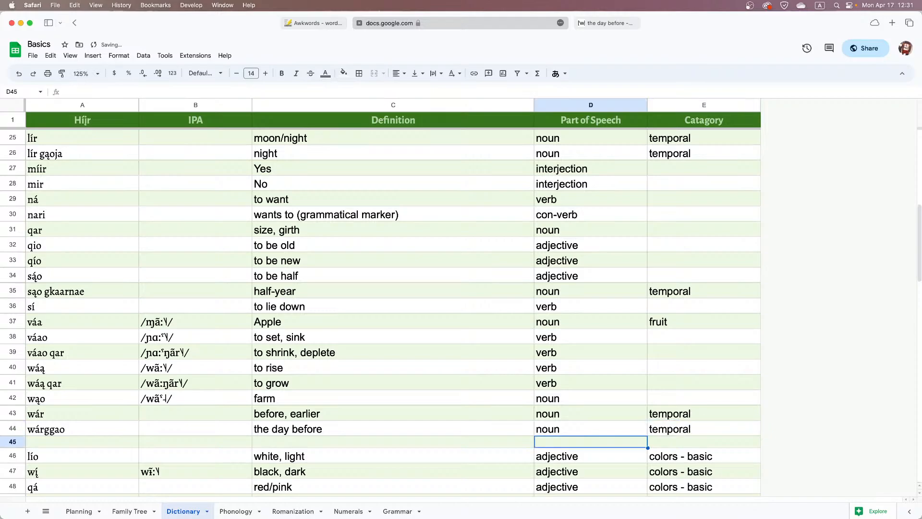
Copy the word wárggao from its Dictionary entry and open the Grammar sheet
double_click(128, 429)
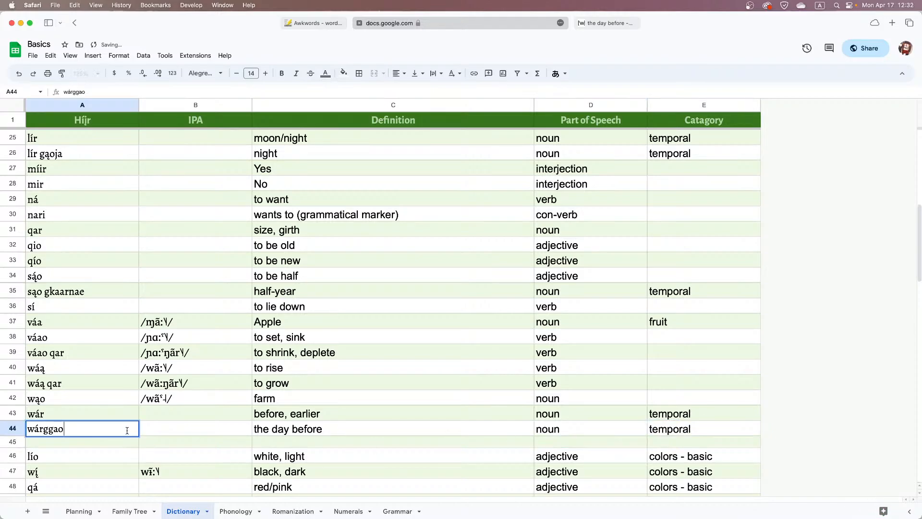
key("super+a")
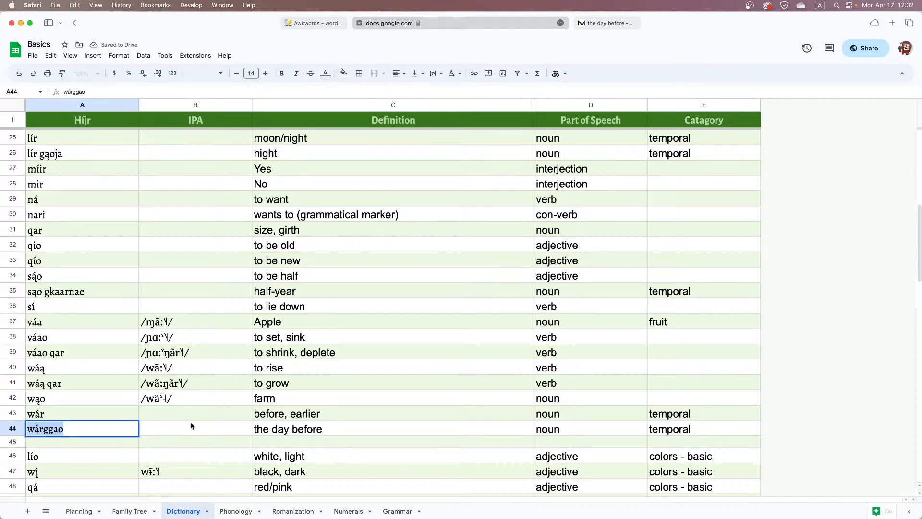
key("super+c")
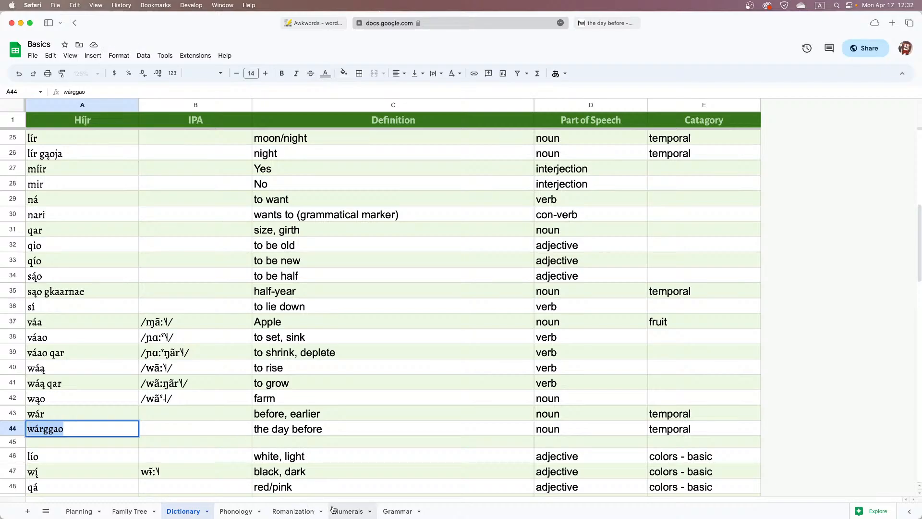
key("super+c")
left_click(353, 508)
left_click(398, 511)
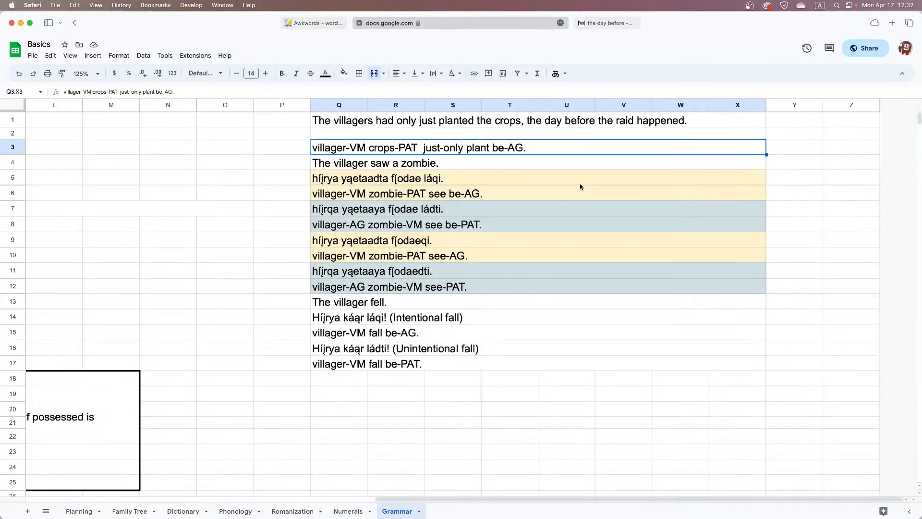
Compare "the day before" in the villagers-planting-crops sentence with its gloss, and place the insertion point before "just-only"
double_click(422, 146)
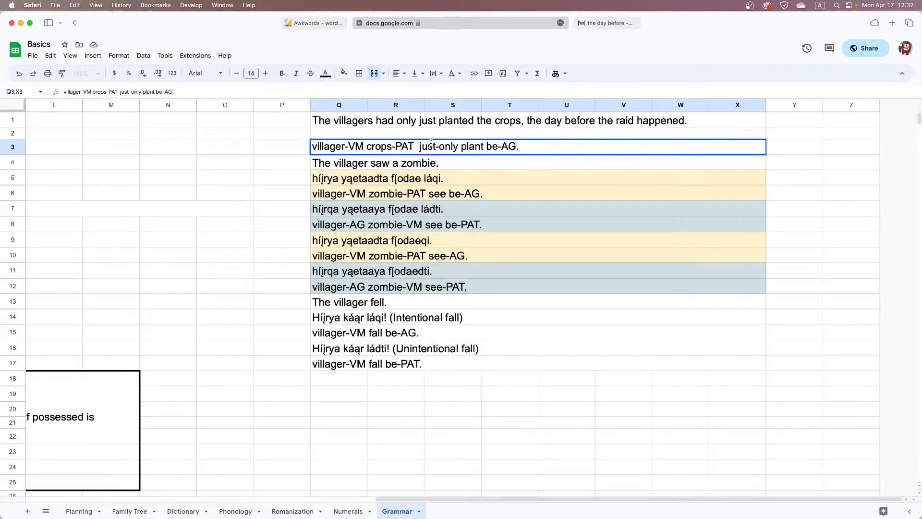
key("BackSpace")
double_click(576, 124)
double_click(570, 119)
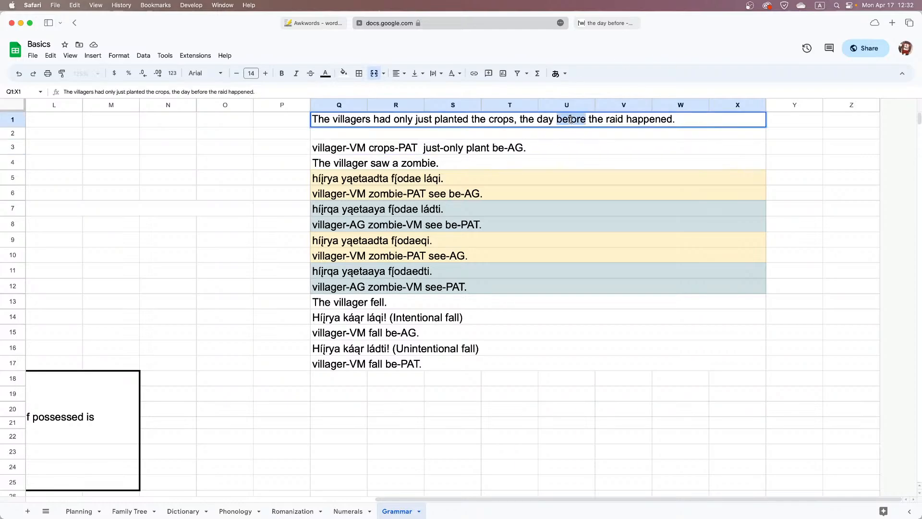
double_click(546, 120)
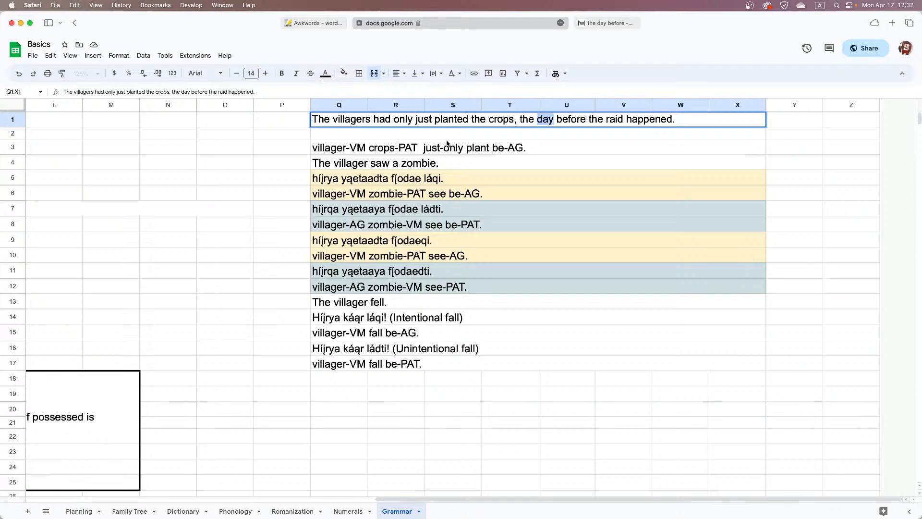
left_click(428, 151)
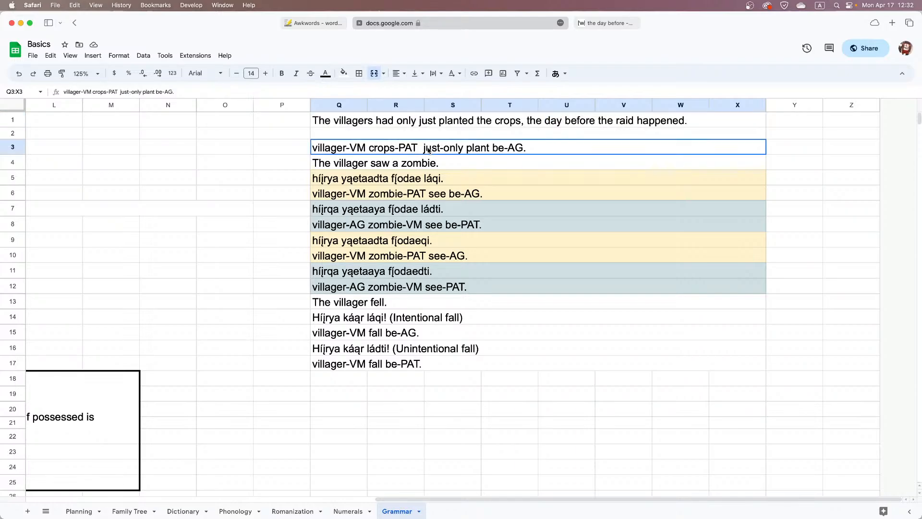
key("Return")
left_click(416, 146)
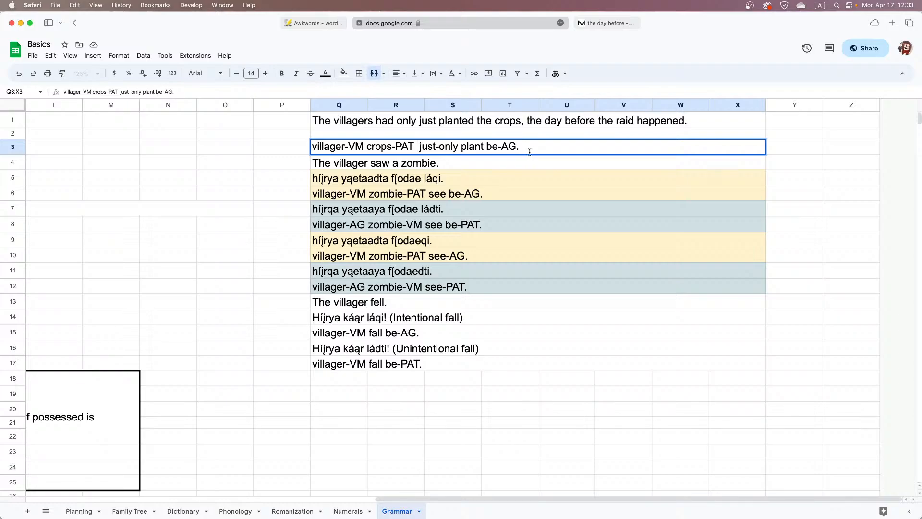
Copy the English villagers-planting-crops sentence and translate it into German with Google Translate in a new tab
left_click(528, 124)
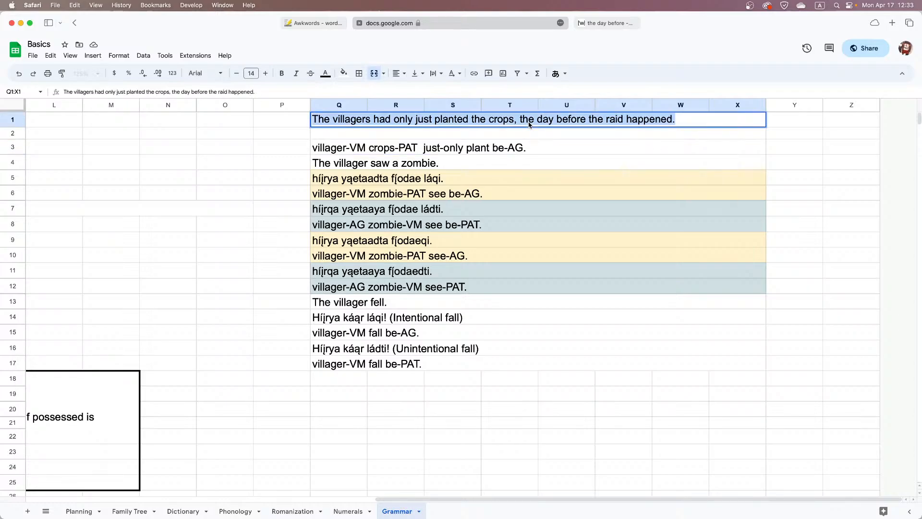
left_click(895, 24)
type("translate.google.com")
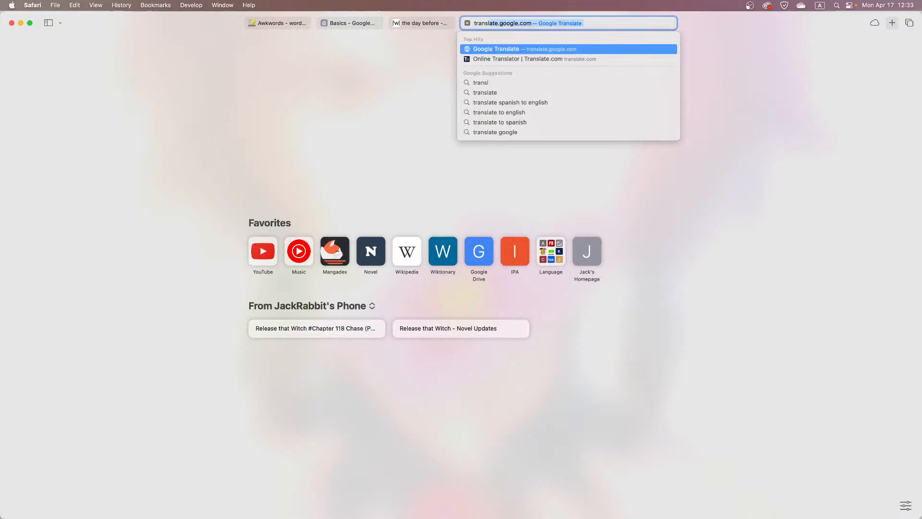
key("Return")
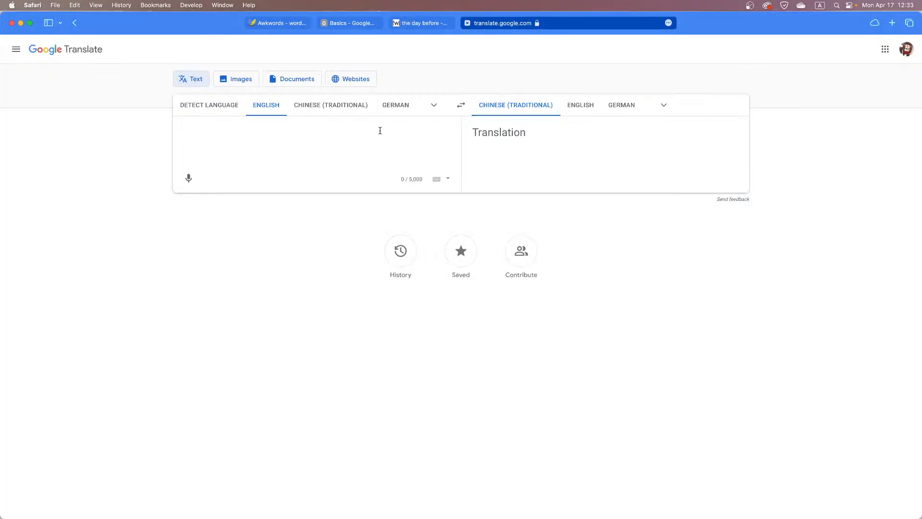
key("super+v")
left_click(621, 104)
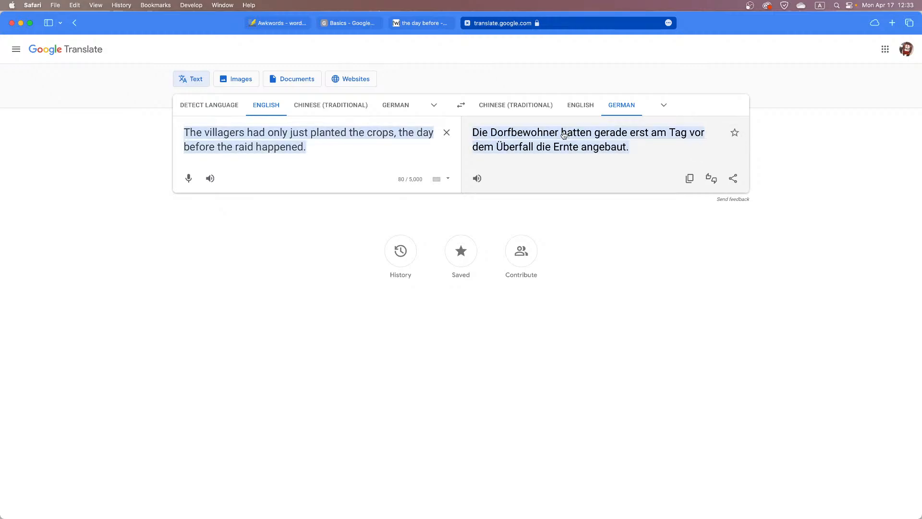
Look up "gerade erst" and "Ernte" within the German translation
left_click_drag(559, 134, 648, 133)
left_click(651, 134)
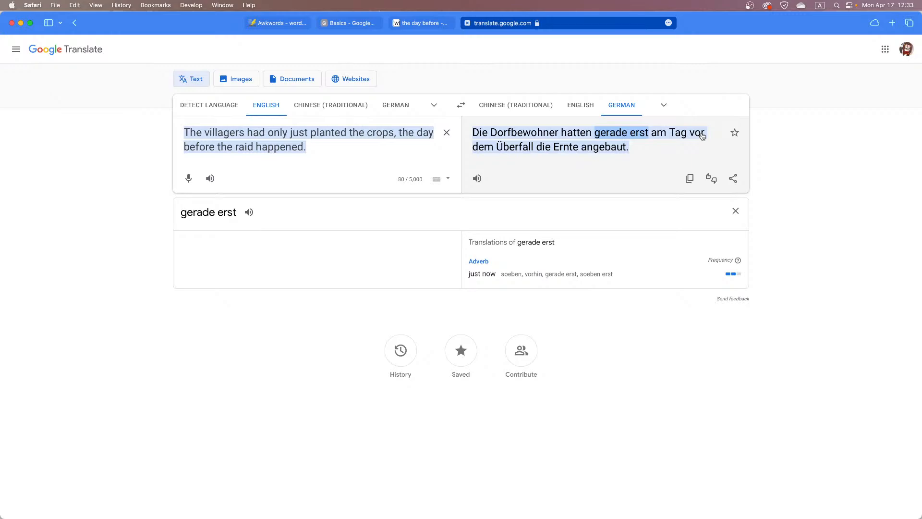
left_click(567, 150)
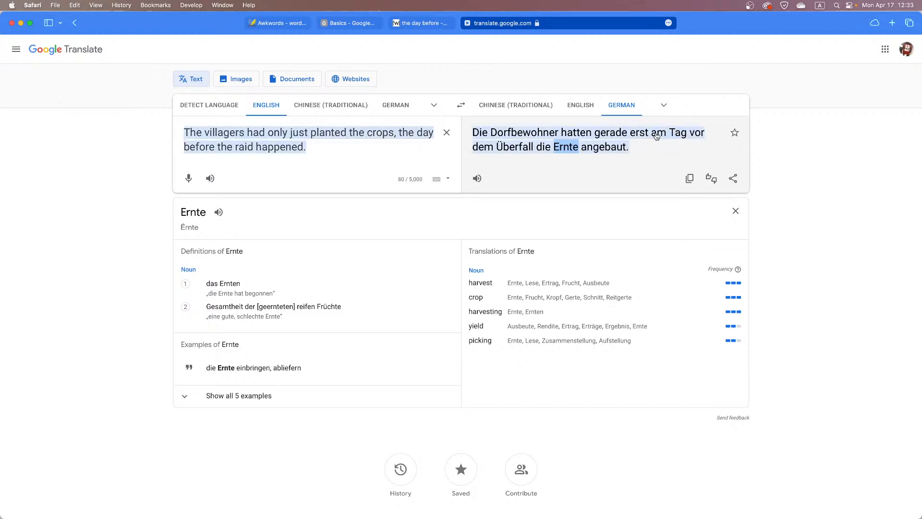
left_click_drag(657, 136, 671, 135)
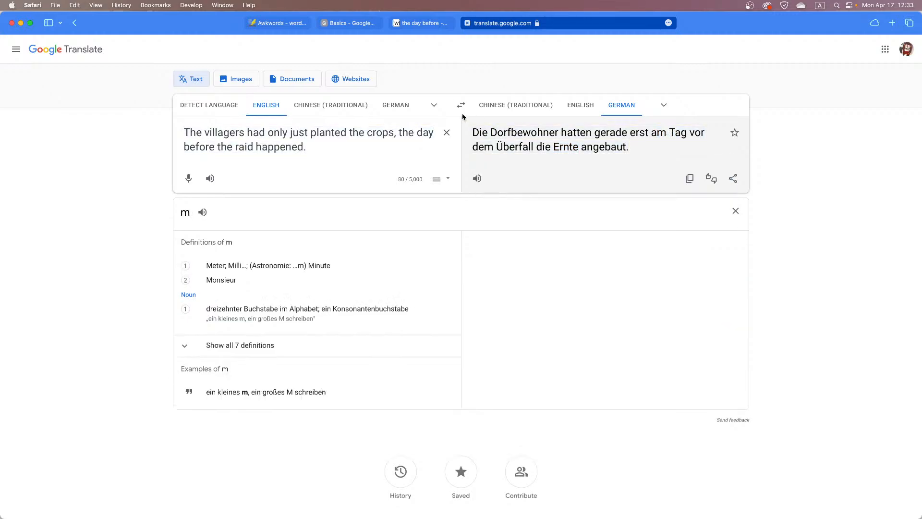
Translate the sentence into Japanese instead and look up the words 前日 and 襲撃 in the result
left_click(663, 104)
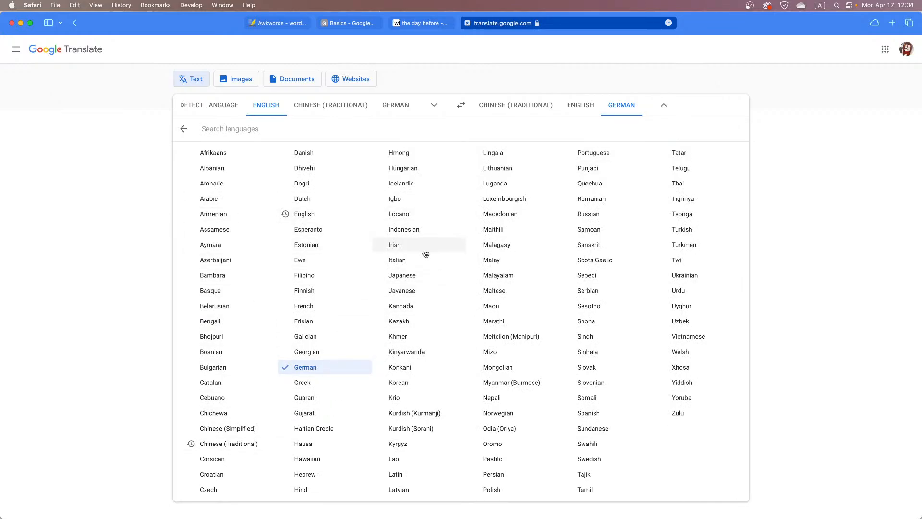
left_click(425, 276)
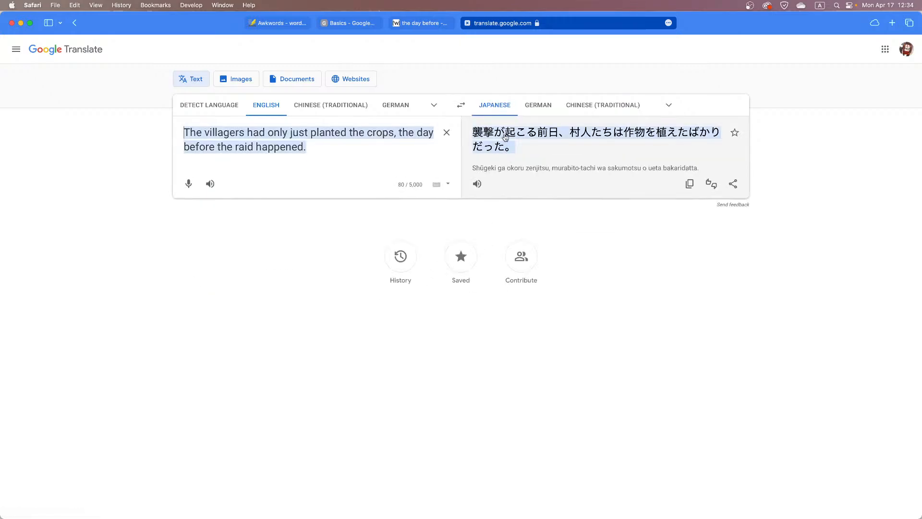
left_click_drag(473, 135, 557, 133)
double_click(540, 133)
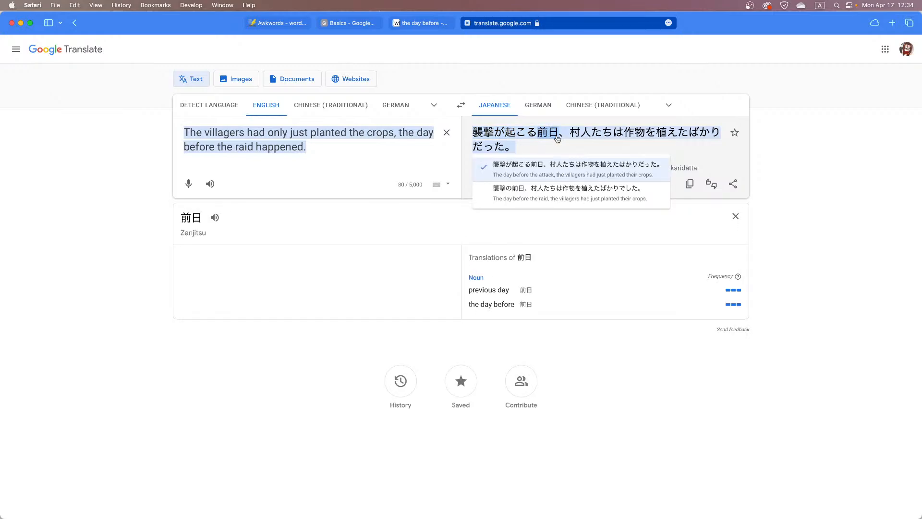
left_click_drag(537, 135, 474, 135)
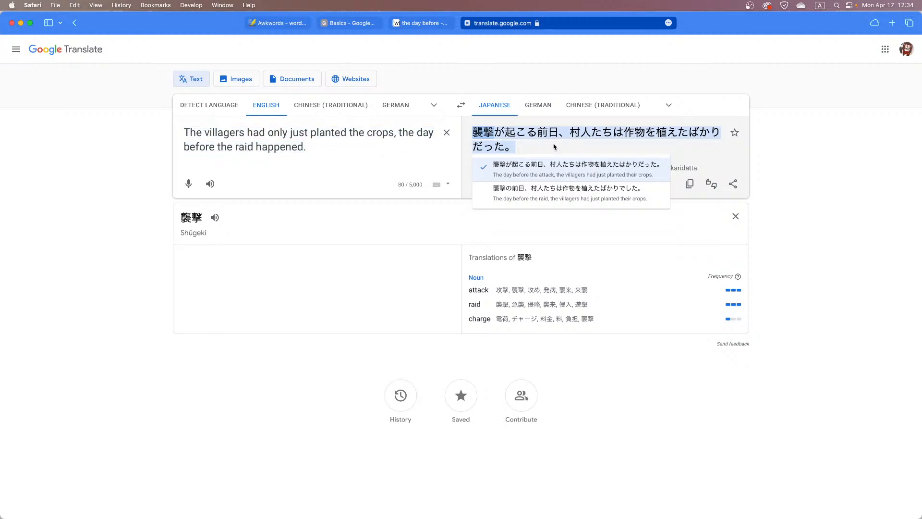
left_click(555, 146)
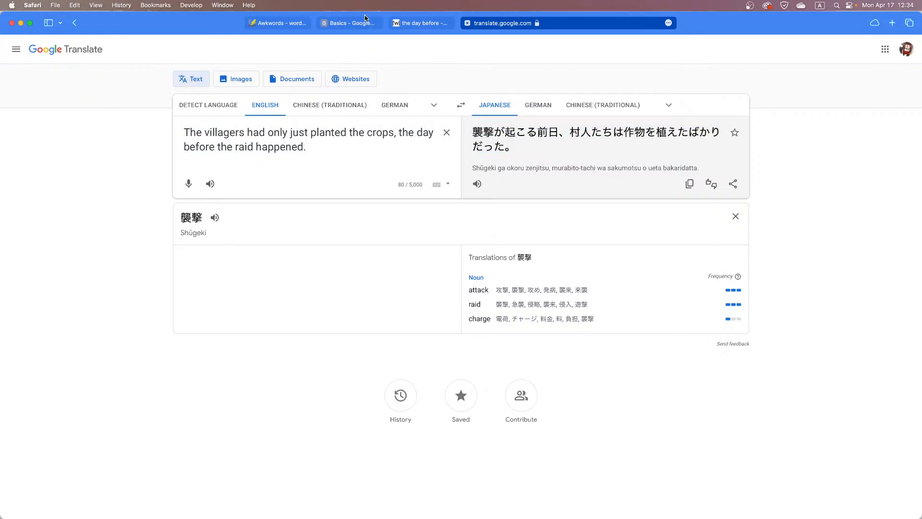
Check the Wiktionary entry "the day before" briefly and return to the Grammar sheet in the Basics spreadsheet
mouse_move(570, 137)
left_mouse_down()
mouse_move(669, 135)
mouse_move(555, 133)
mouse_move(567, 133)
left_mouse_up()
left_click(543, 126)
left_click(421, 23)
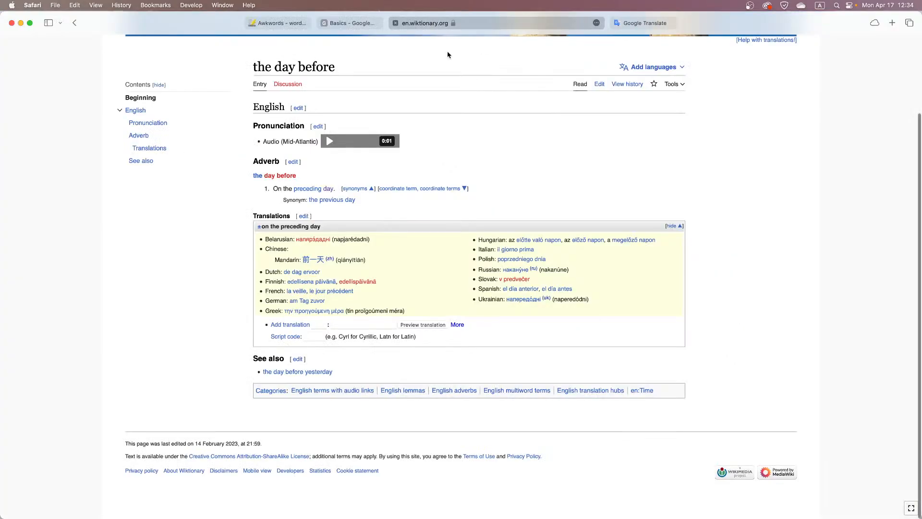
left_click(361, 27)
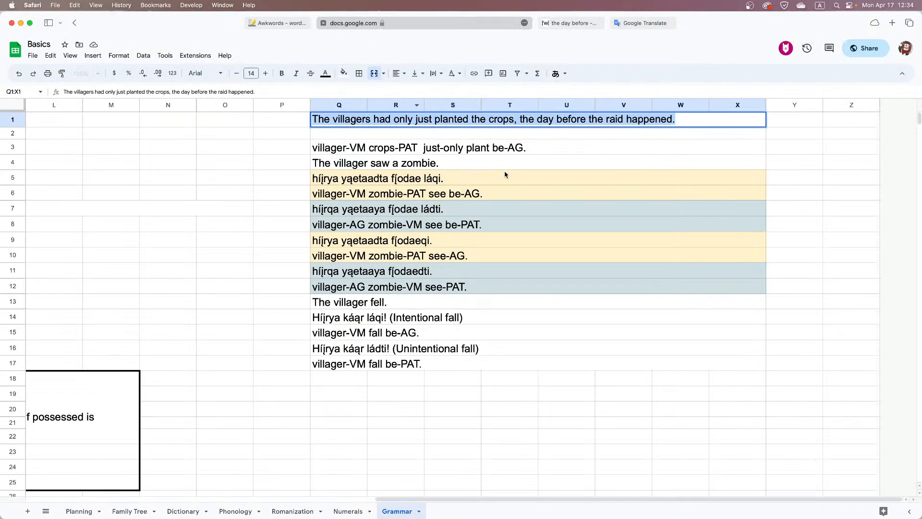
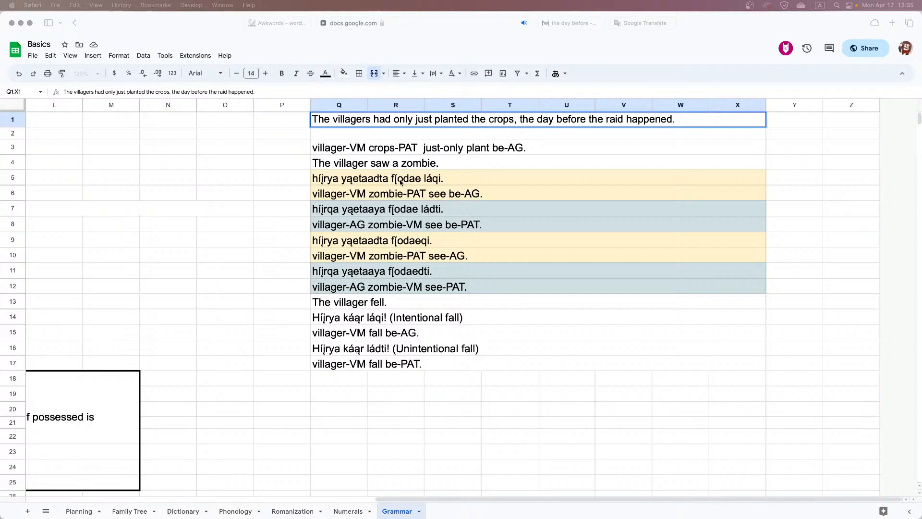
Glance at the Wiktionary entry for "the day before" and remove the extra space after "crops-PAT" in the Grammar sheet's row 3 gloss
left_click(577, 24)
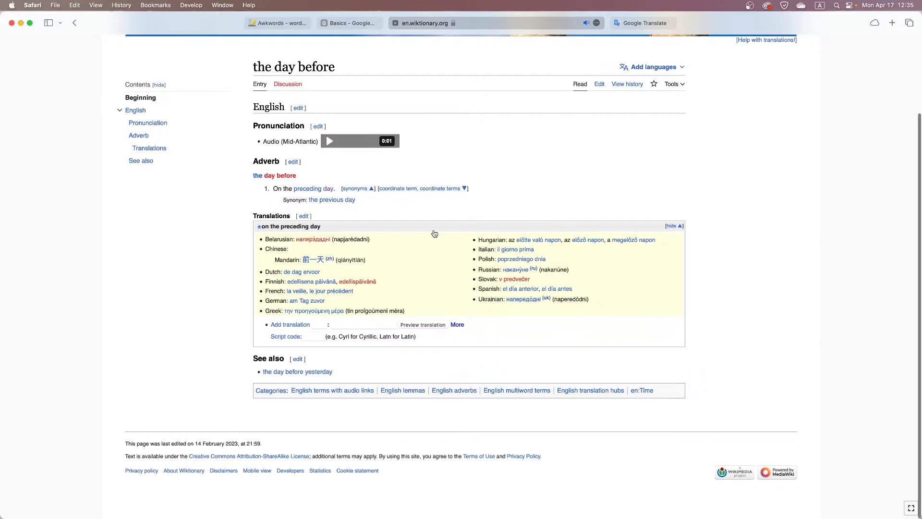
left_click(351, 23)
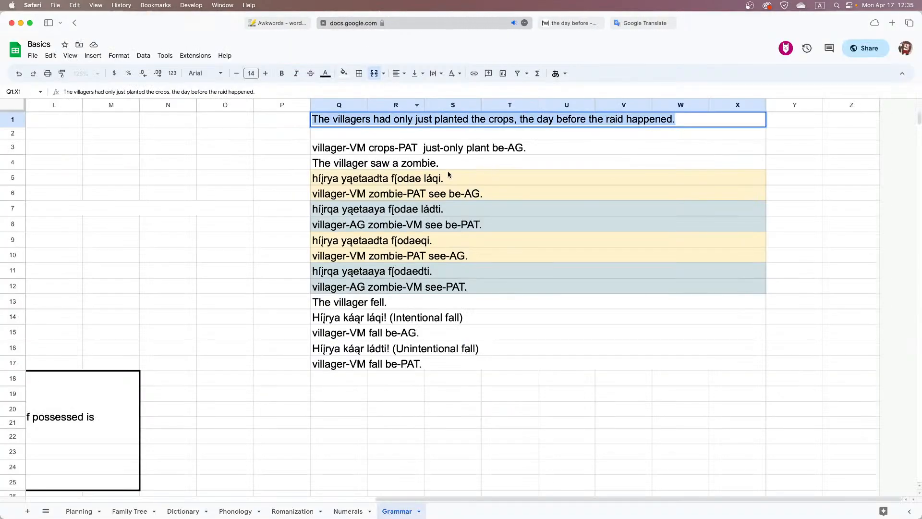
left_click(416, 151)
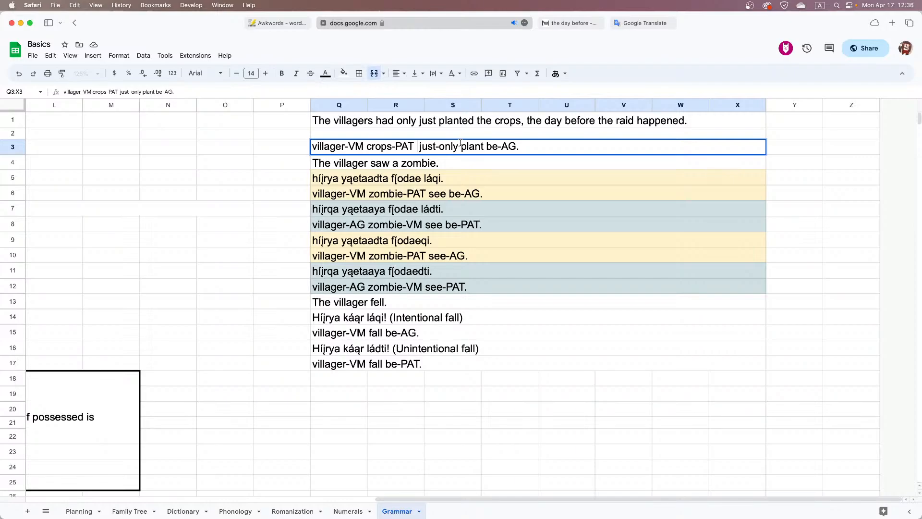
key("BackSpace")
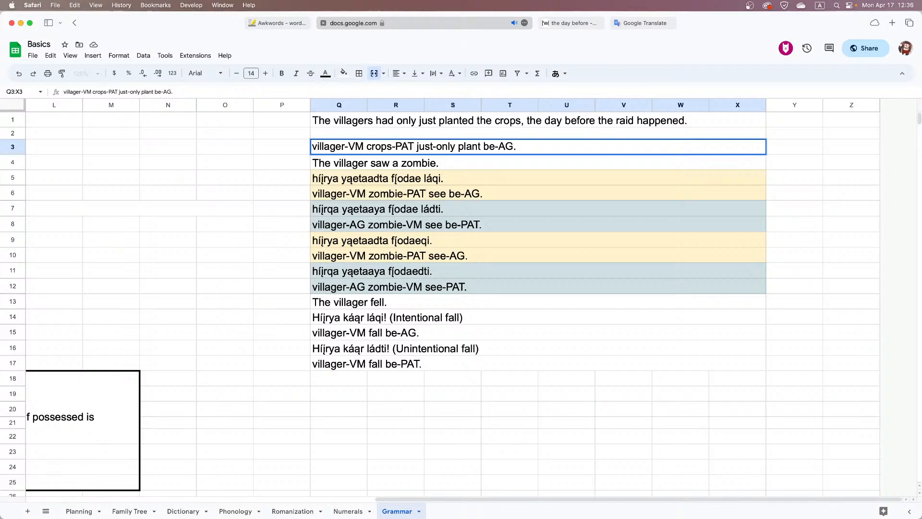
Add "rel day-before" after "be-AG" in the row 3 gloss, keeping the closing period
key("Right")
key("Right")
key("Right")
key("Right")
key("Right")
key("Right")
key("Right")
key("shift+Left")
key("shift+Left")
key("shift+Left")
key("Right")
type("rel dayb")
key("BackSpace")
type("-before")
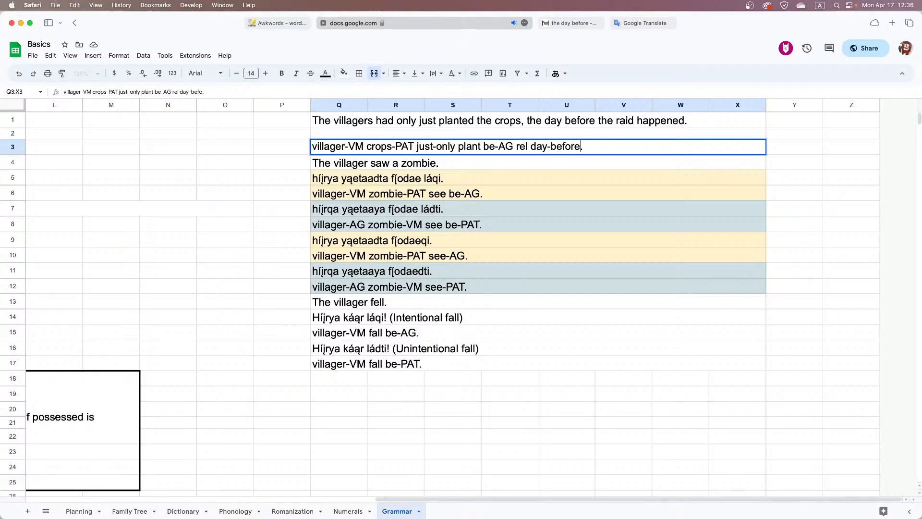
key("Return")
Extend the row 3 gloss after "day-before" with "raid occured.", removing the earlier period
double_click(604, 150)
key("BackSpace")
left_click_drag(582, 146, 309, 147)
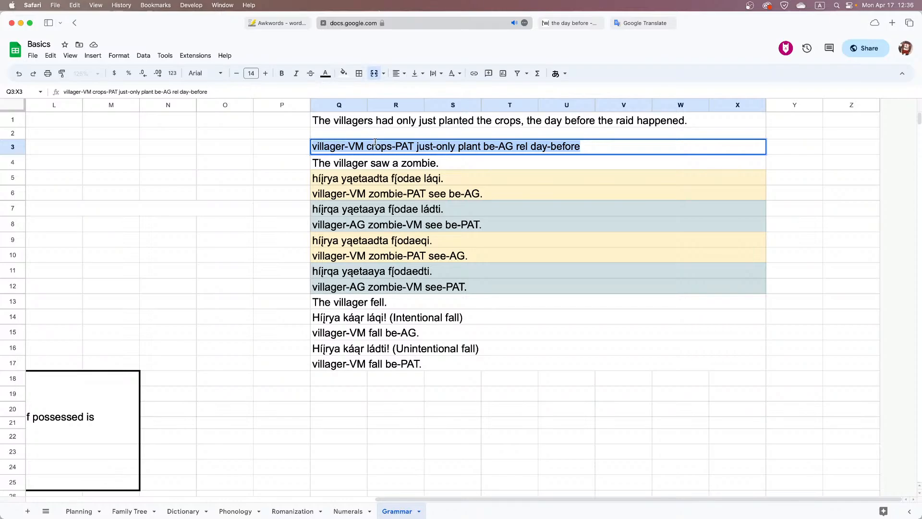
left_click(647, 143)
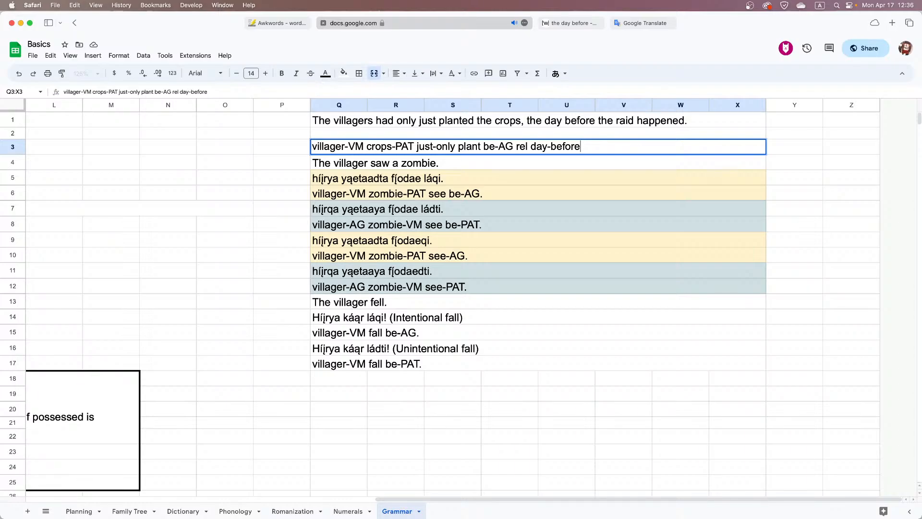
type("raid occured.")
key("Return")
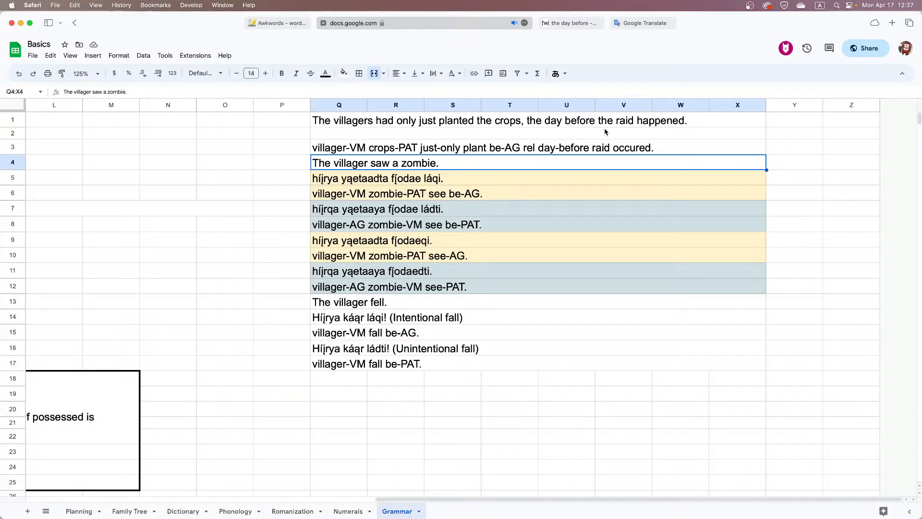
Review the Grammar sheet's rules and examples for relative clauses, aspects and subordinate clauses
scroll(585, 206, "left", 10)
scroll(585, 206, "down", 10)
scroll(585, 210, "down", 2)
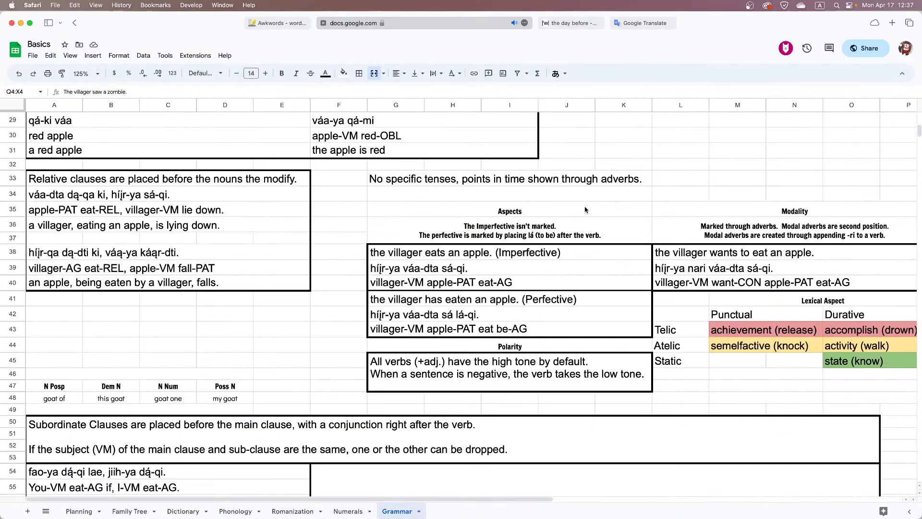
scroll(584, 209, "down", 2)
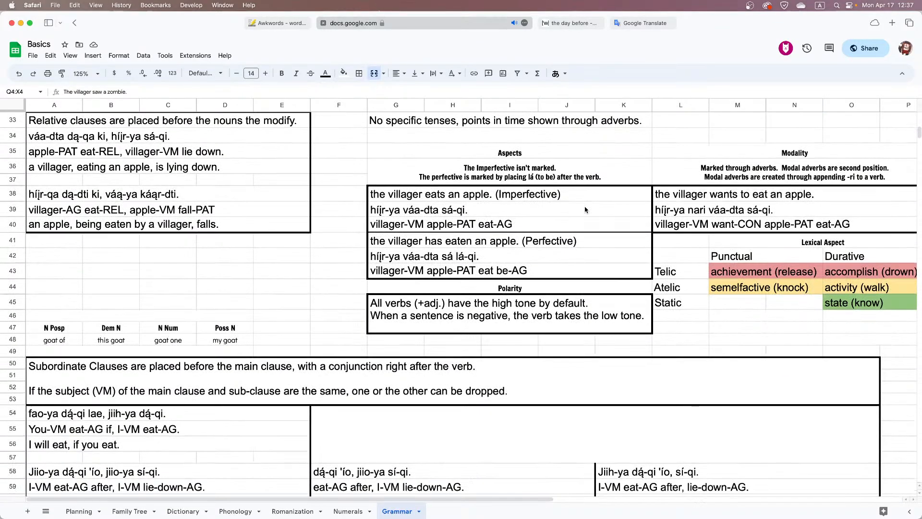
scroll(584, 209, "down", 3)
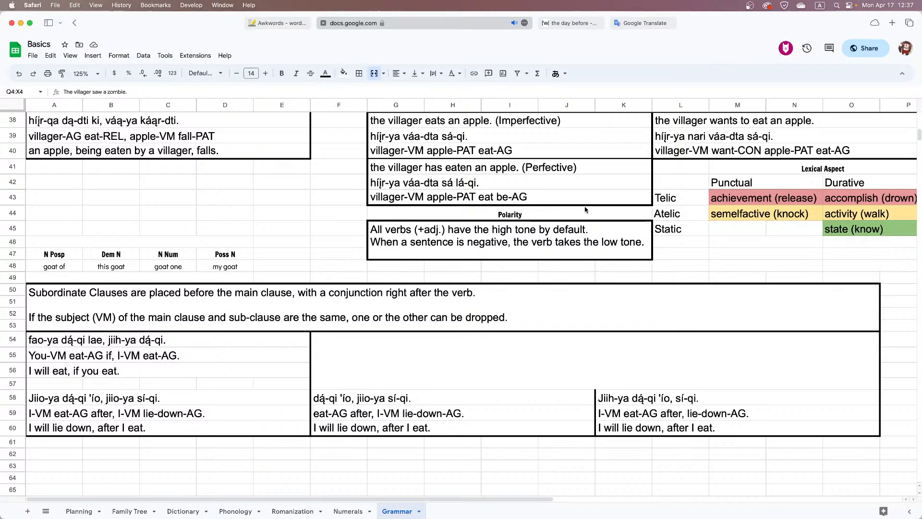
scroll(585, 210, "up", 7)
scroll(585, 209, "up", 5)
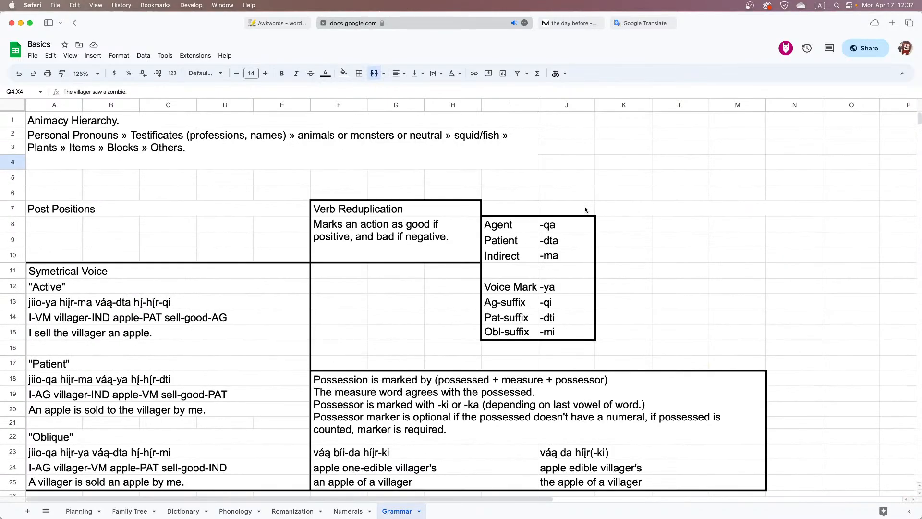
scroll(585, 209, "right", 10)
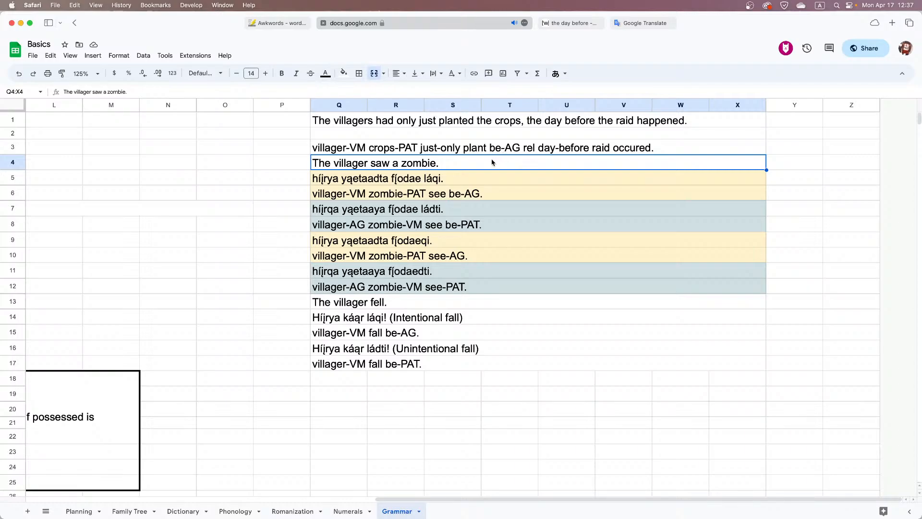
Begin the Híjr translation in the empty row 2 above the gloss with "híįrya"
left_click(519, 133)
double_click(518, 133)
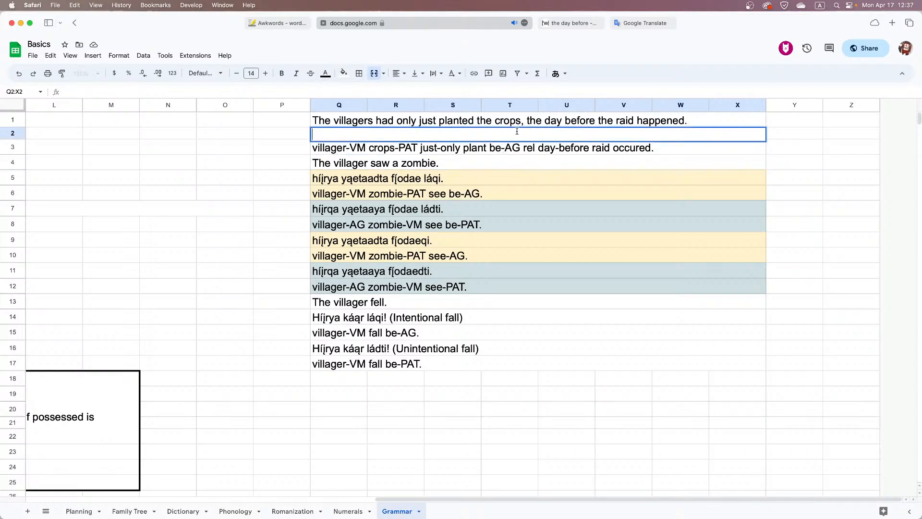
type("h")
key("alt+e")
type("ijr")
type("-")
key("BackSpace")
type("ya")
Copy the generated word kʰũˤɲa with its tone marks from Awkwords into the IPA of a new Dictionary row 108 defined as "crops"
left_click(290, 23)
scroll(120, 334, "down", 1)
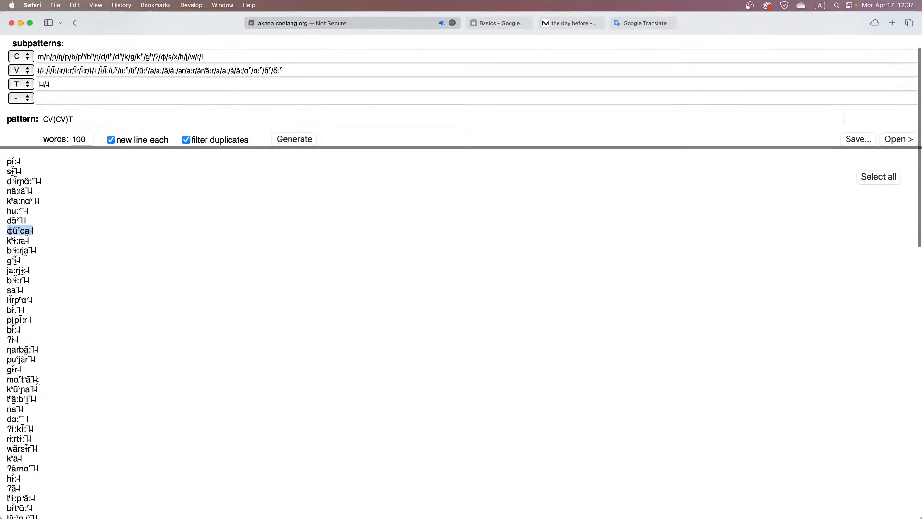
left_click_drag(41, 379, 5, 389)
key("super+c")
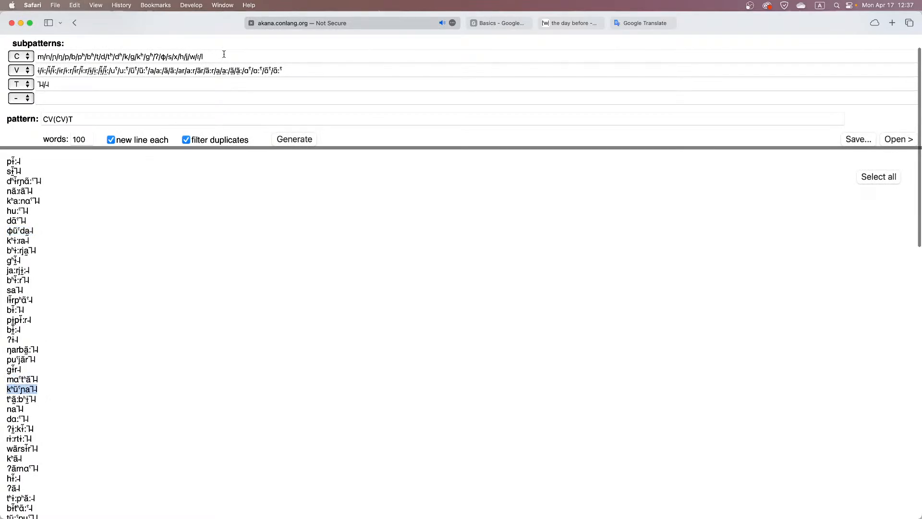
left_click(480, 23)
left_click(187, 511)
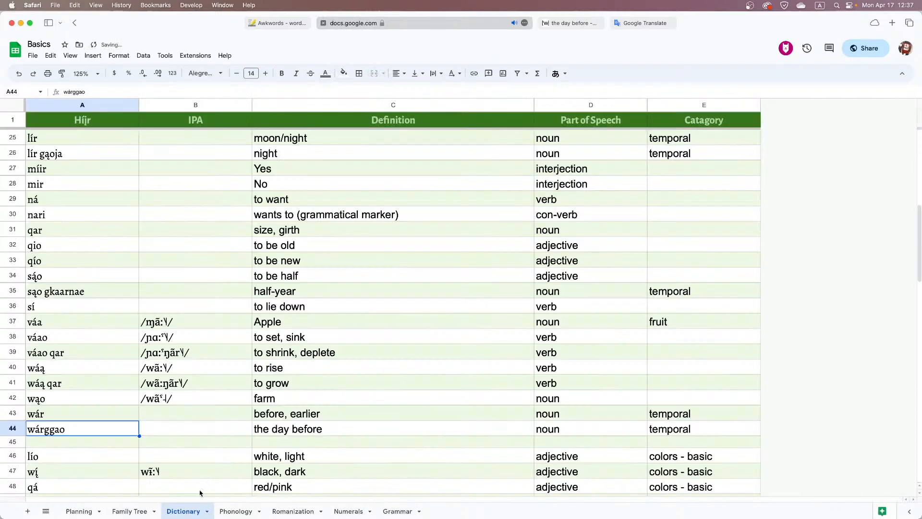
scroll(226, 446, "down", 15)
left_click(174, 425)
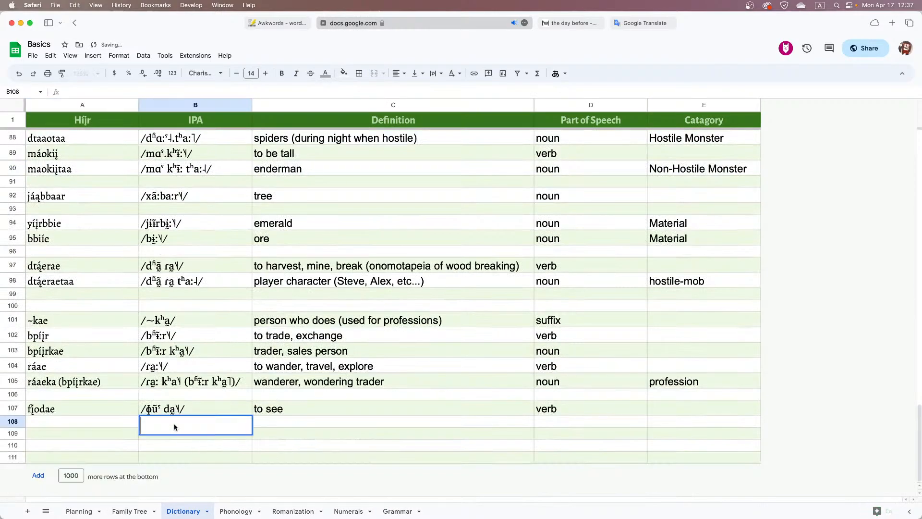
key("super+v")
left_click(298, 426)
type("crops")
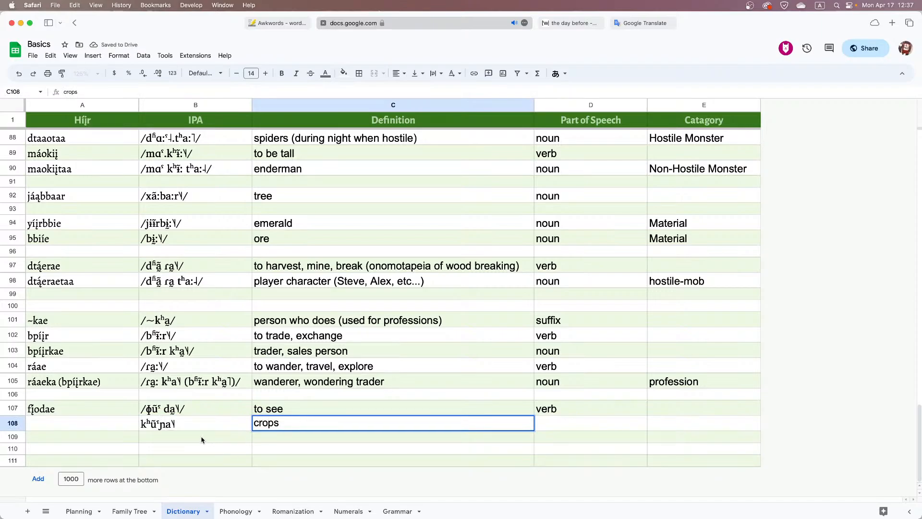
Separate the syllables of the crops IPA with a space, enclose it in slashes and remove the high tone mark
double_click(157, 423)
left_click(158, 424)
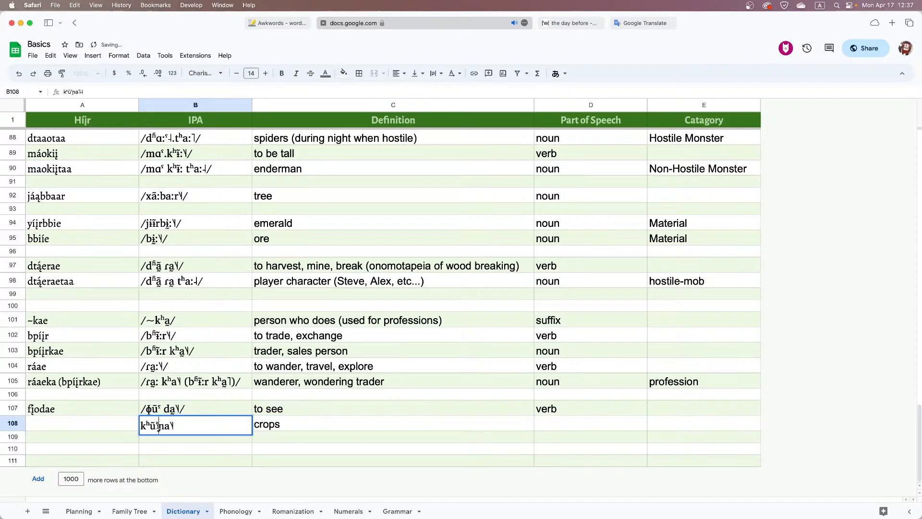
left_click(189, 426)
type("/")
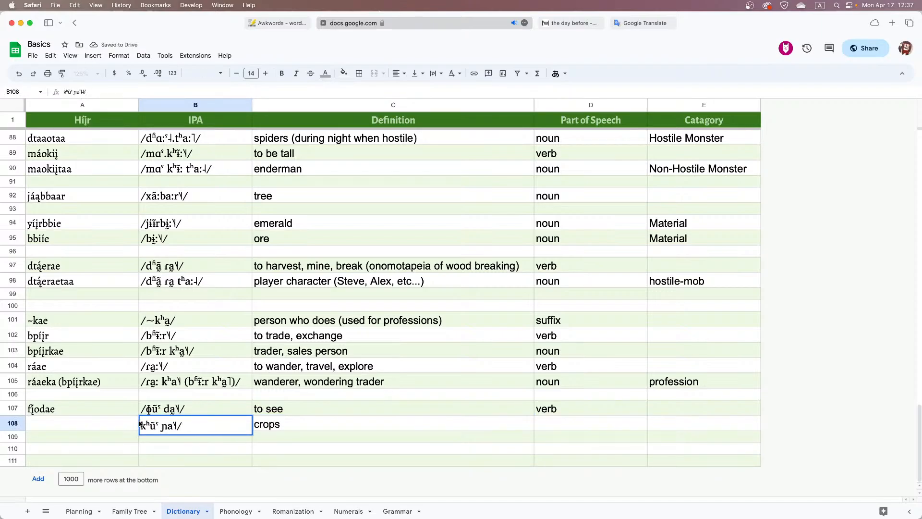
left_click(141, 425)
type("/")
key("Right")
key("Right")
key("Right")
key("Right")
key("Right")
key("Right")
key("Right")
key("Right")
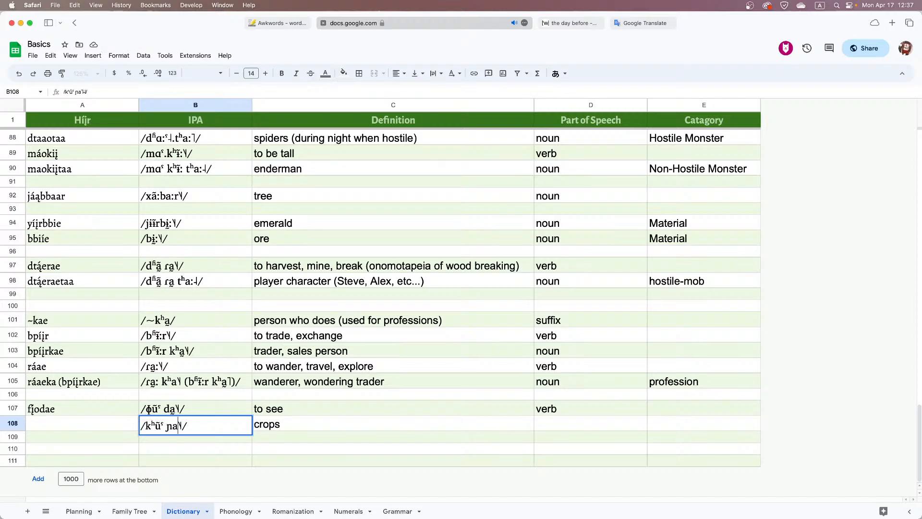
key("Right")
key("BackSpace")
Enter "kįova" as the Híjr spelling of the crops entry
left_click(86, 429)
type("k")
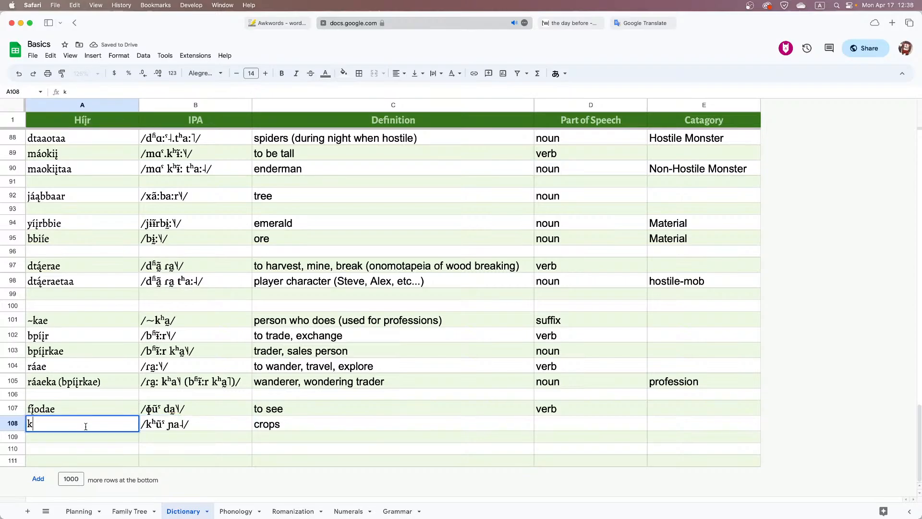
type("ịova")
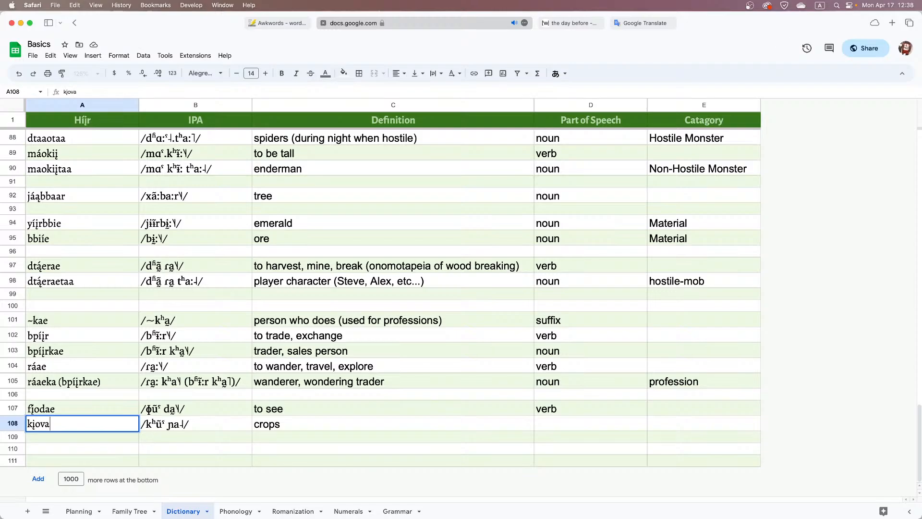
Set the part of speech of the crops entry to "noun"
key("Tab")
key("Tab")
key("Tab")
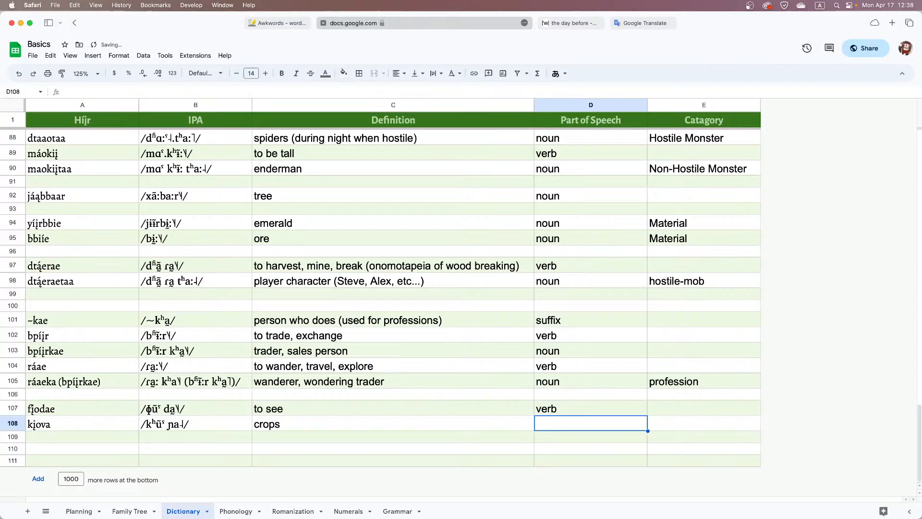
type("v")
key("BackSpace")
type("nou")
key("BackSpace")
key("BackSpace")
key("BackSpace")
key("BackSpace")
type("no")
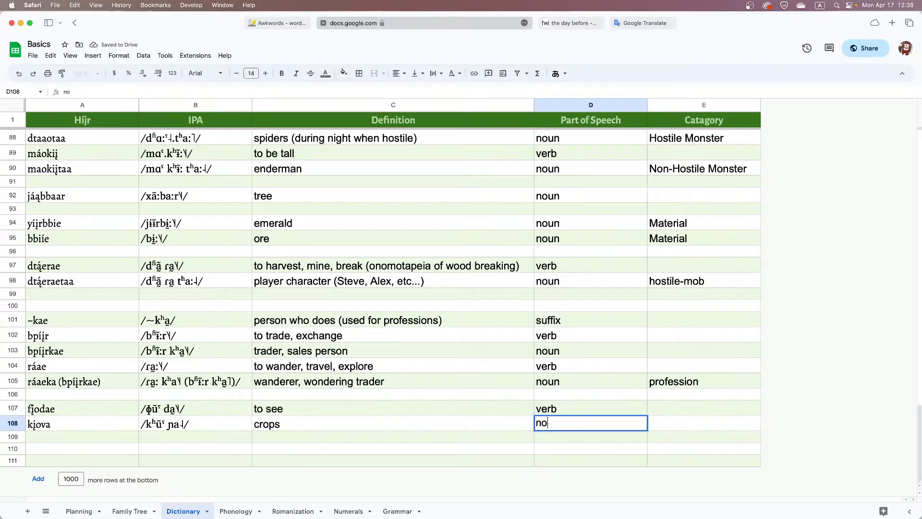
type("un")
key("Return")
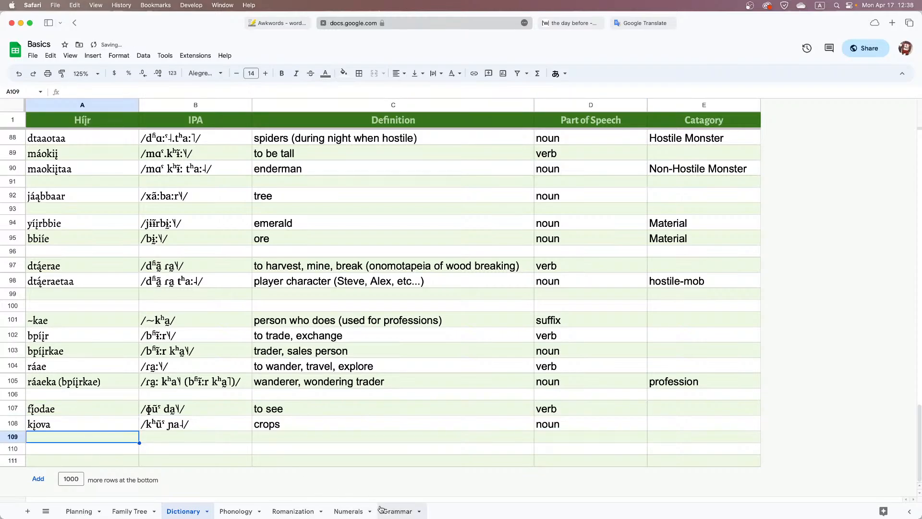
Return to the Grammar sheet and fill the villagers-planting-crops rows 1 to 3 with light blue
left_click(397, 511)
double_click(391, 134)
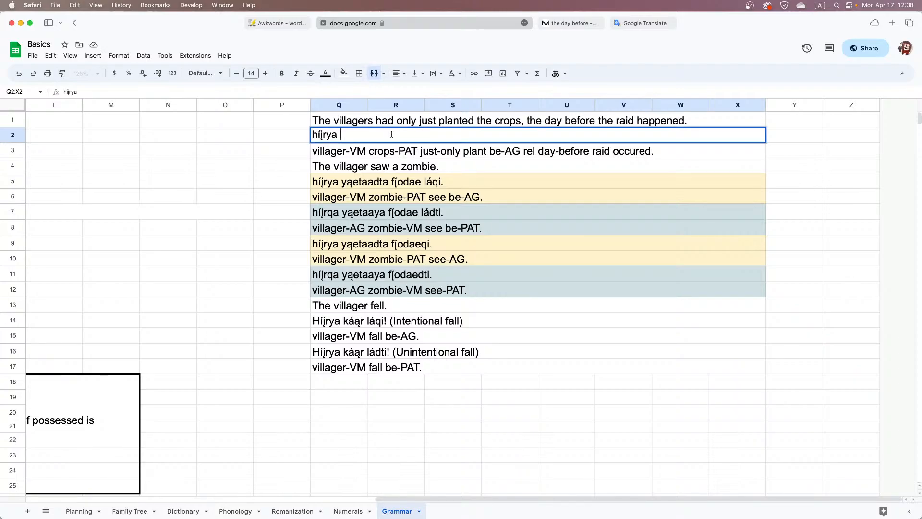
left_click_drag(357, 149, 357, 120)
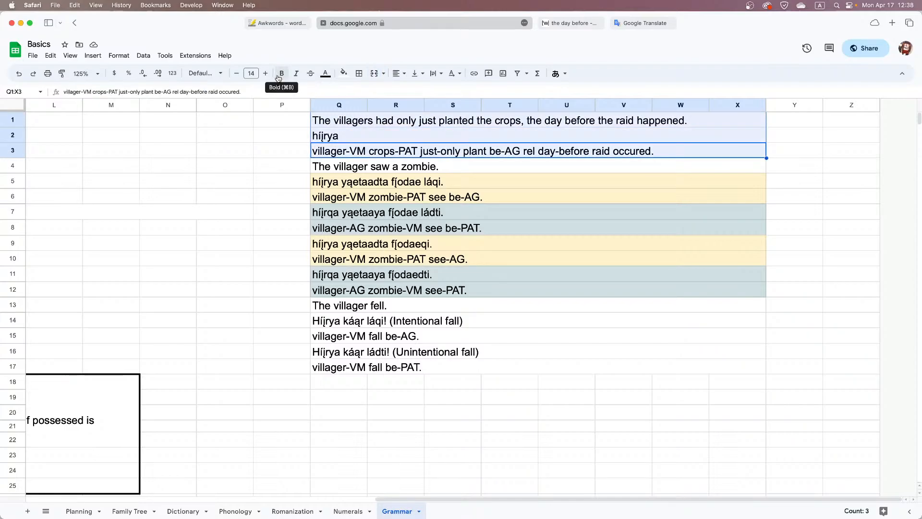
left_click(344, 73)
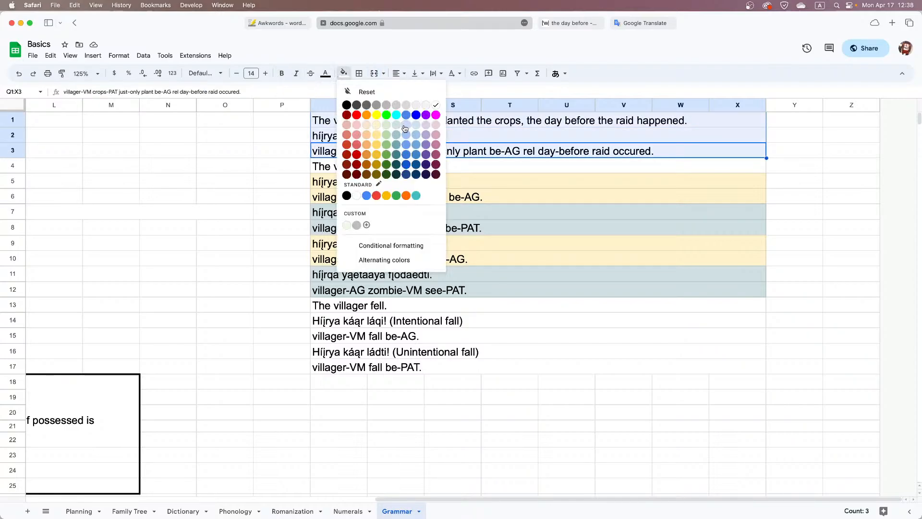
left_click(409, 131)
left_click(414, 169)
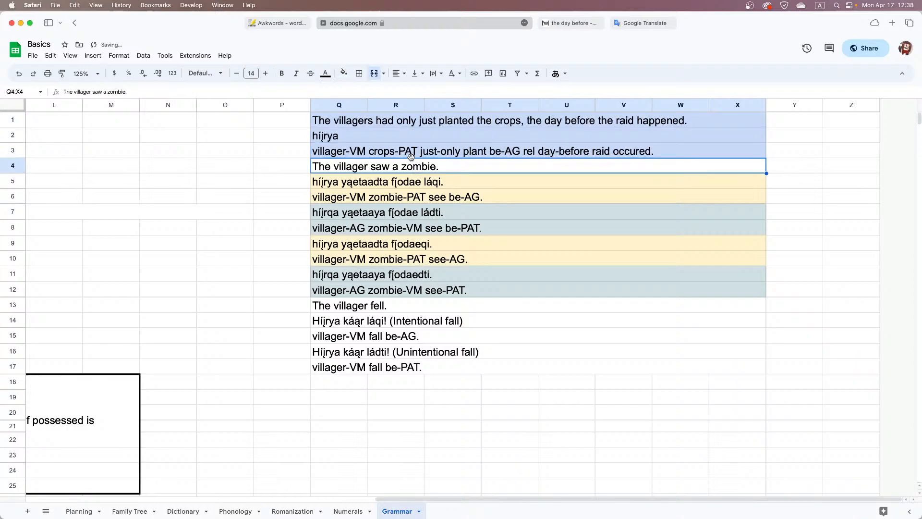
Copy "kįova" from the Dictionary sheet into cell O4 of the Grammar sheet, beside the example sentences
double_click(404, 140)
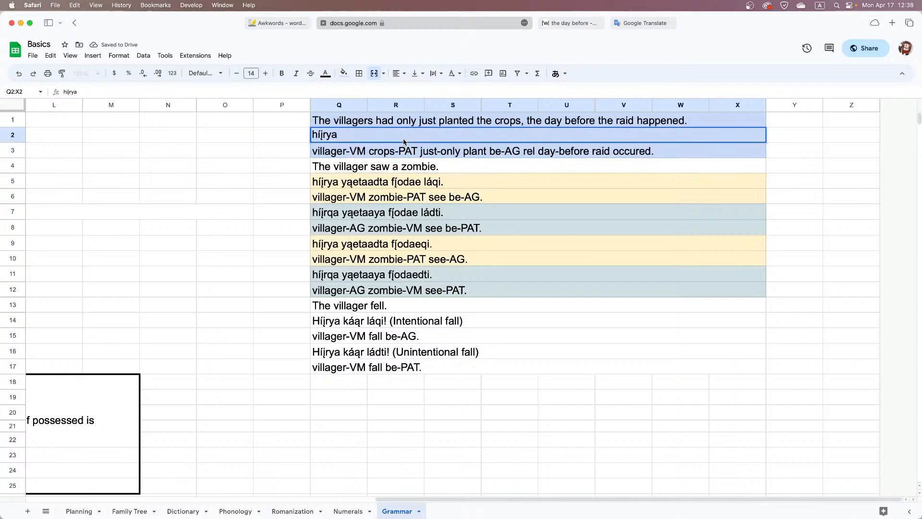
left_click(184, 511)
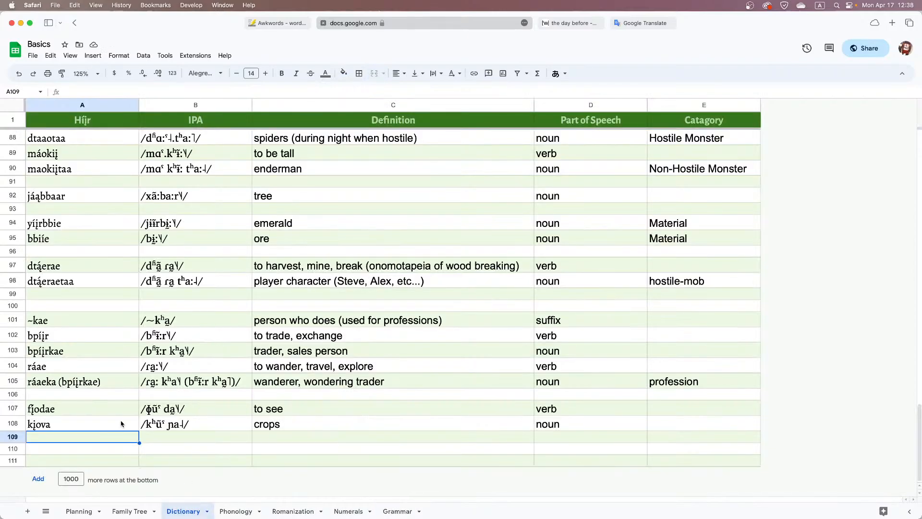
double_click(120, 424)
key("Escape")
left_click(397, 511)
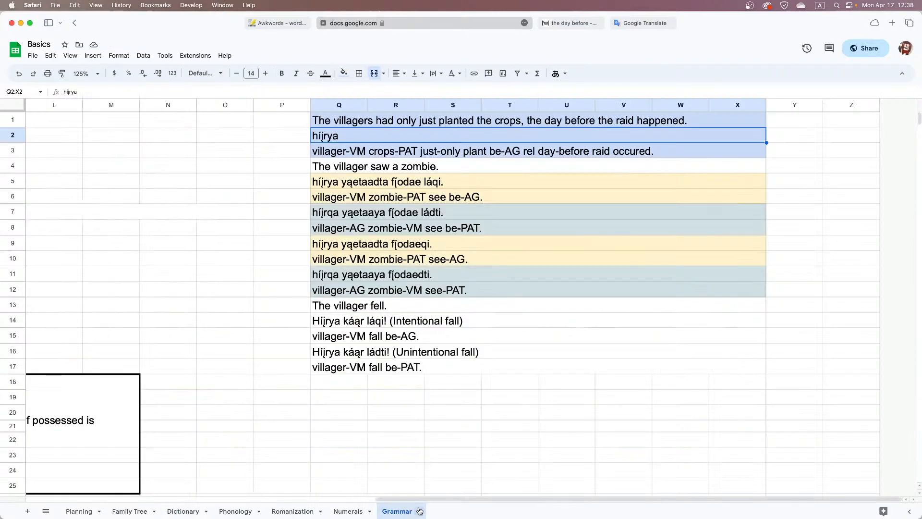
left_click(230, 169)
type("kjova")
left_click(282, 171)
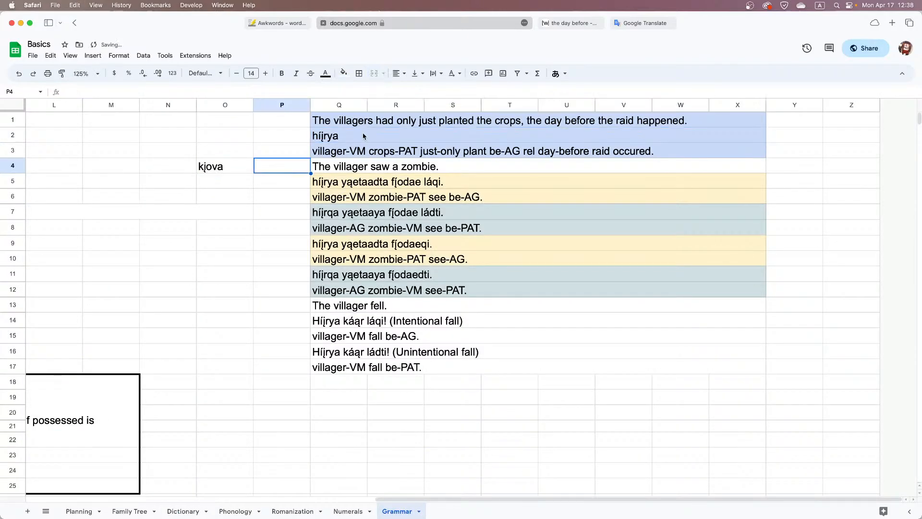
Append "kįovadta" after "híįrya" in the Híjr translation of the villagers-planting-crops sentence in row 2
double_click(369, 136)
type("kjona")
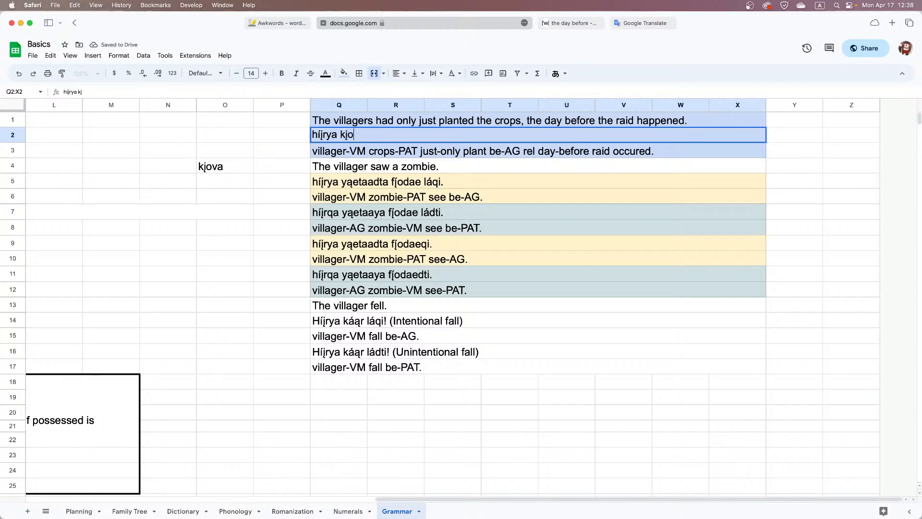
key("BackSpace")
key("BackSpace")
type("vadta")
Switch to the Awkwords generator and copy the generated word "wãrsɨ̃r" with its tone marks
left_click(300, 24)
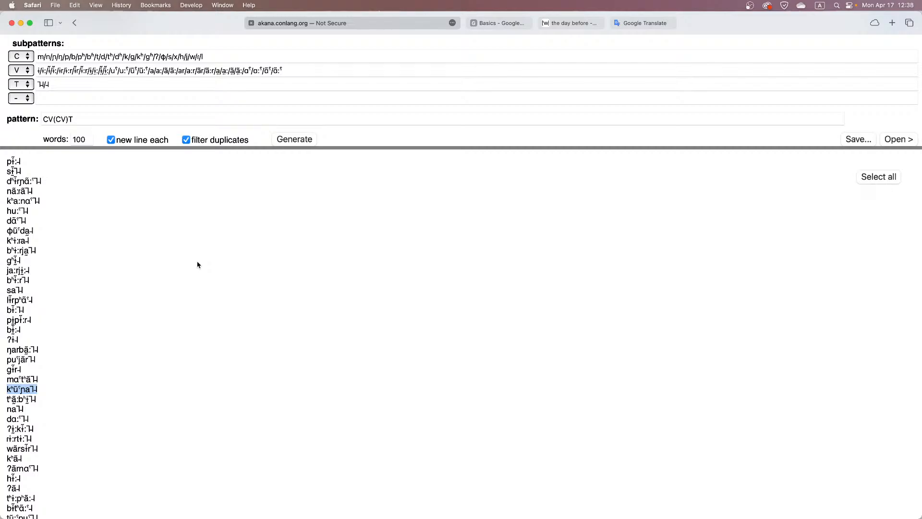
scroll(197, 265, "down", 4)
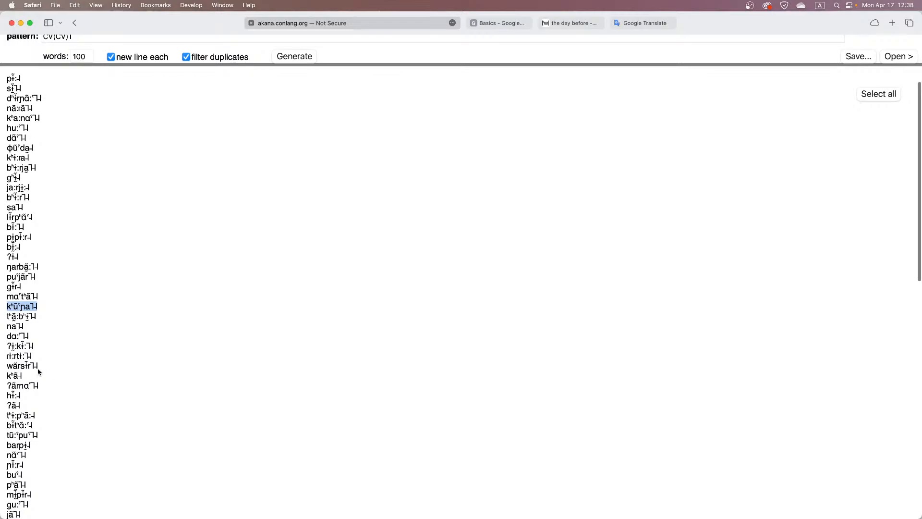
left_click_drag(38, 368, 11, 366)
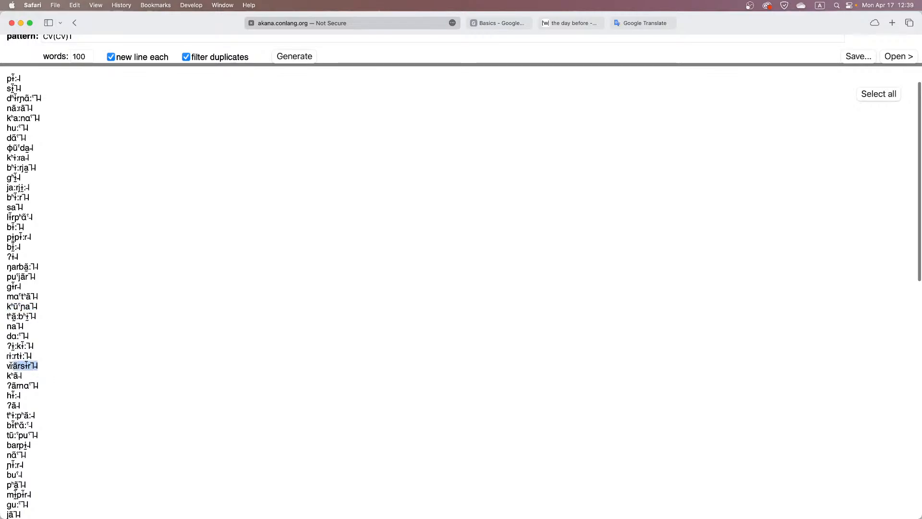
Paste the copied word into the IPA cell of Dictionary row 109 in the Basics spreadsheet and enclose it in slashes
left_click(497, 23)
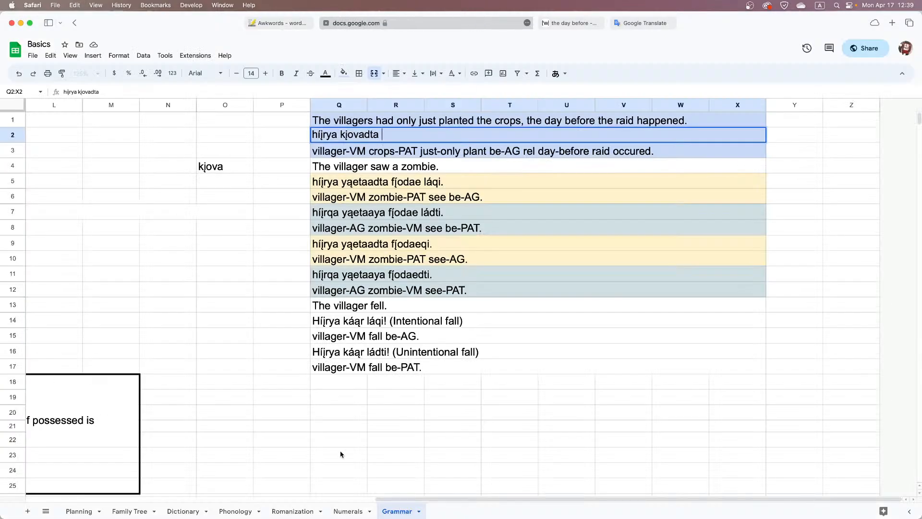
left_click(183, 511)
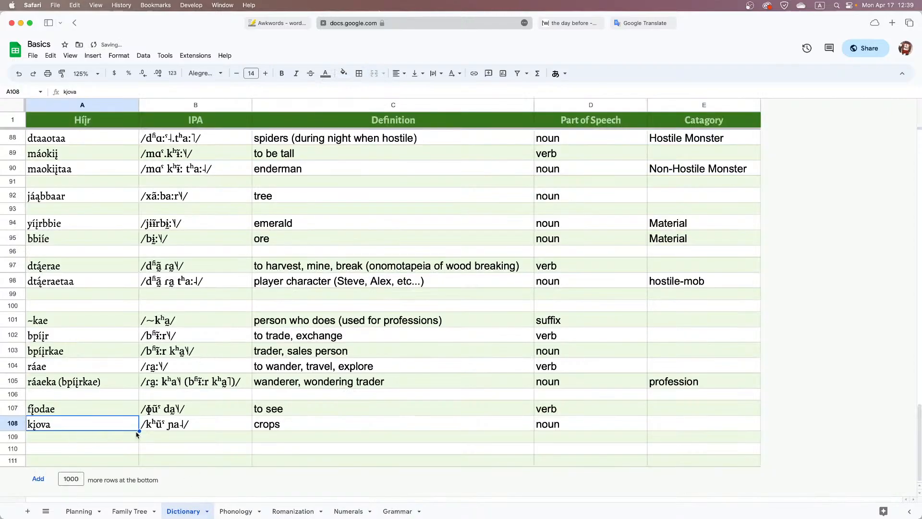
left_click(140, 437)
type("wãrsɨr˥˦")
left_click(143, 440)
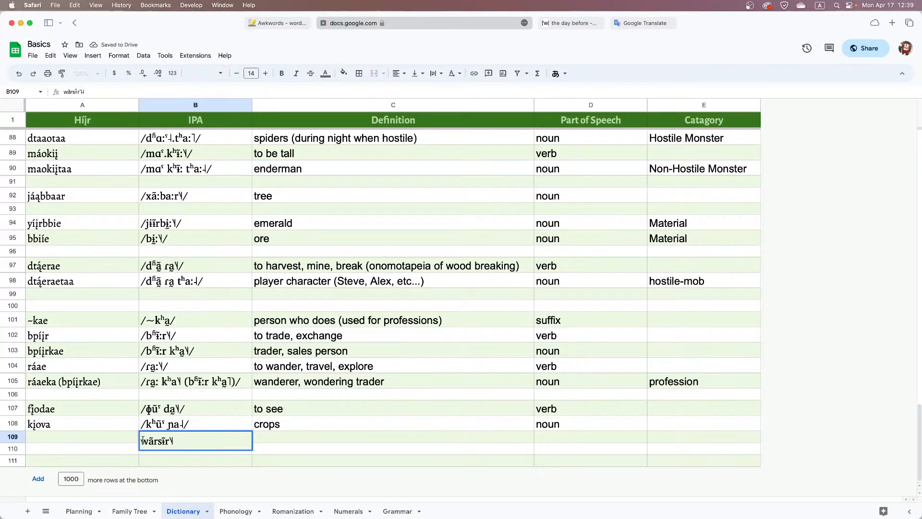
type("/")
key("super+Right")
type("/")
key("Tab")
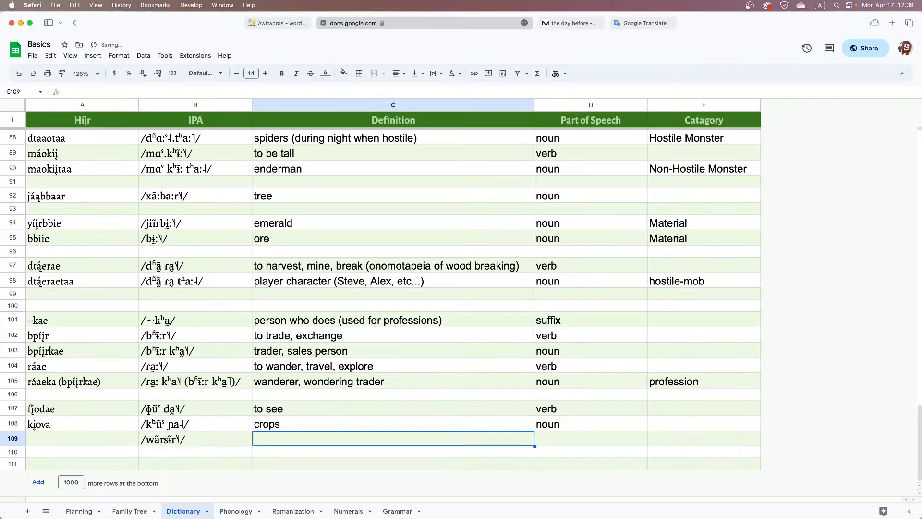
Define the row 109 entry as "just only, just" and separate its IPA syllables with a space after "wãr"
type("just only,")
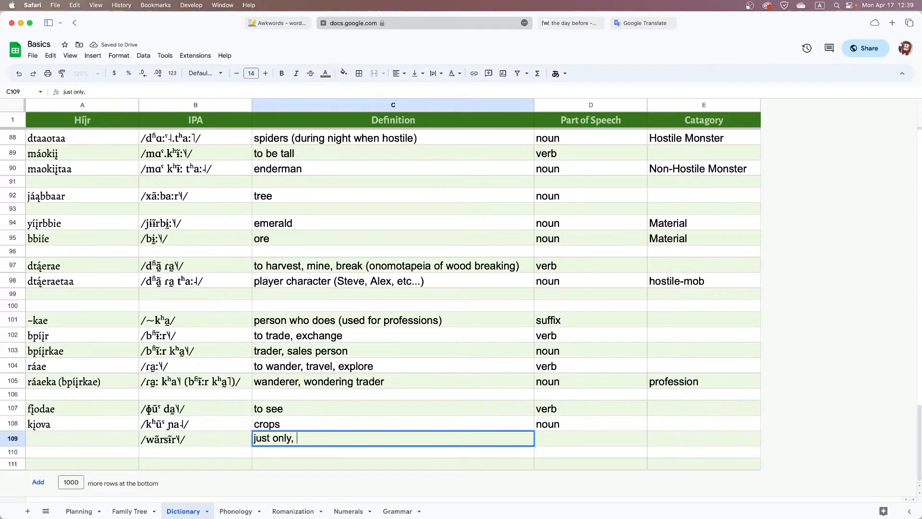
type(" just")
left_click(144, 441)
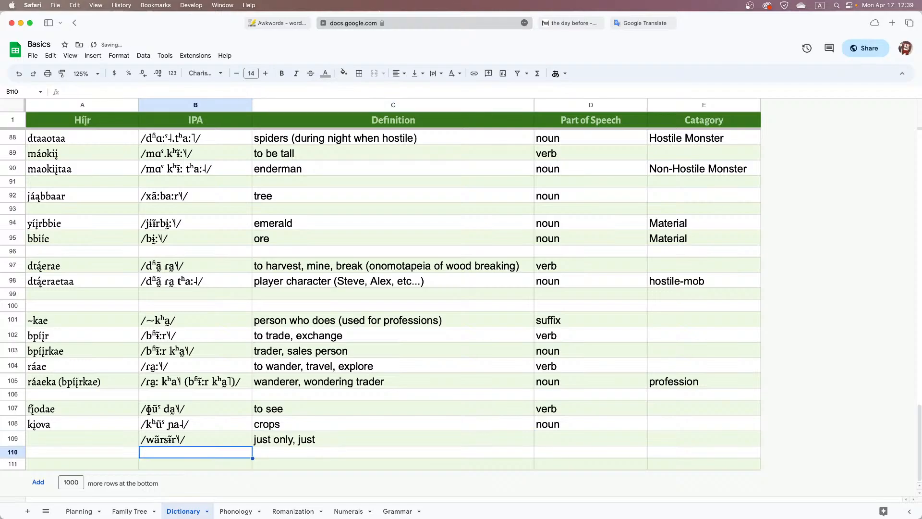
double_click(164, 445)
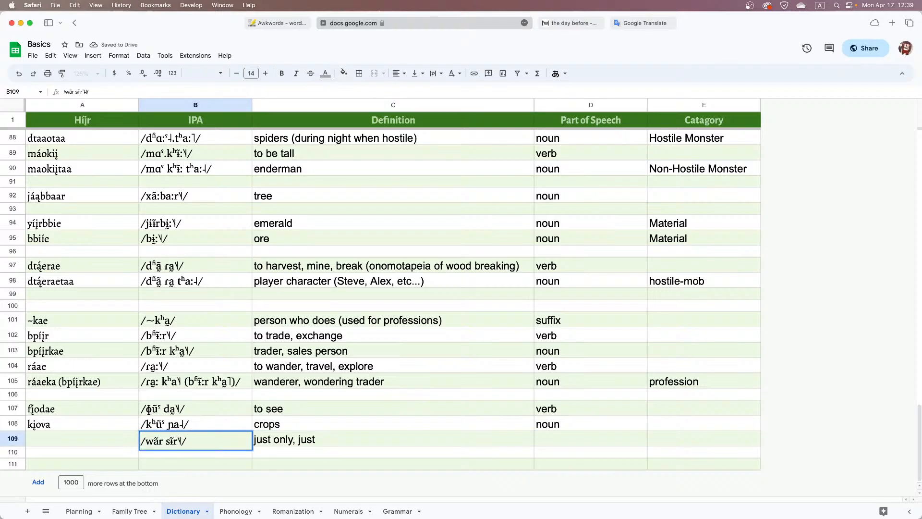
Enter "wą́rsir" as the Híjr spelling of the "just only, just" entry
left_click(127, 445)
type("w")
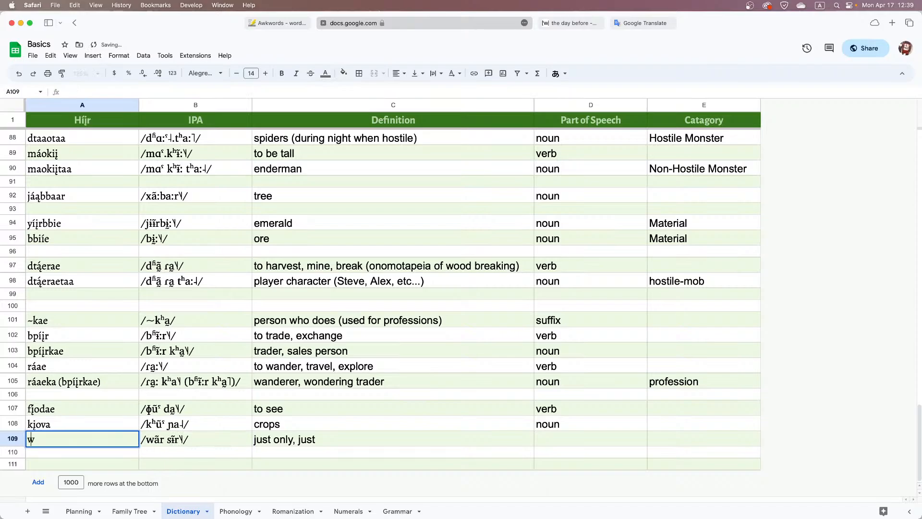
type("ą")
type("r")
type("sį")
key("BackSpace")
type("ir")
Set the part of speech of the "just only, just" entry to "adverb"
key("Tab")
key("Tab")
key("Tab")
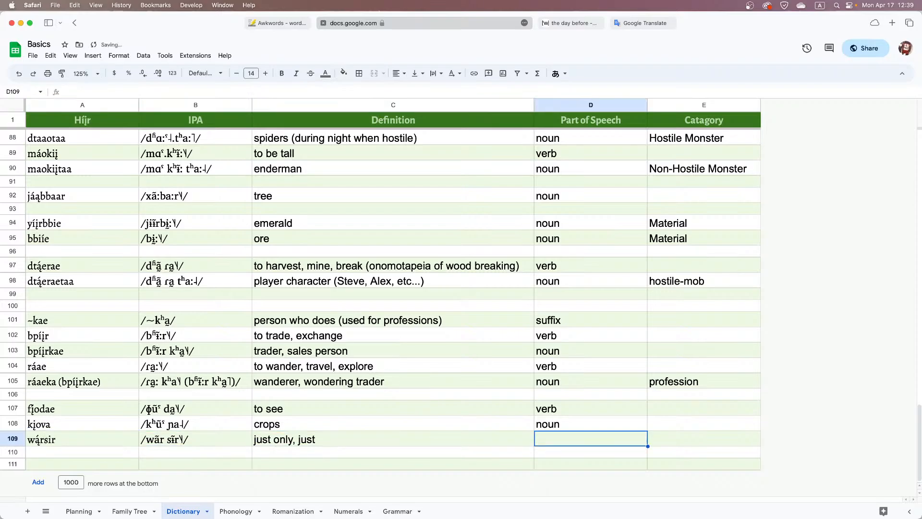
type("adverb")
key("Return")
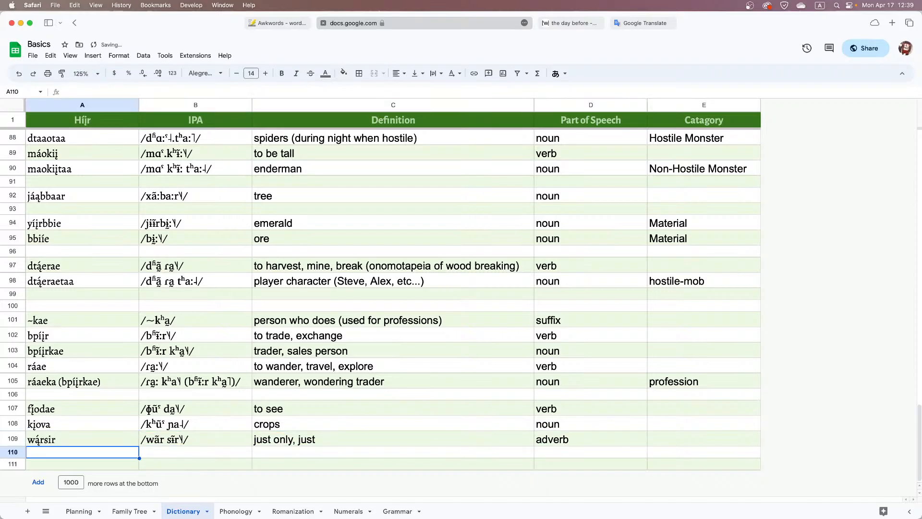
Copy "wą́rsir" from the Dictionary and append it after "kįovadta" in the Grammar sheet's row 2 translation
left_click(116, 443)
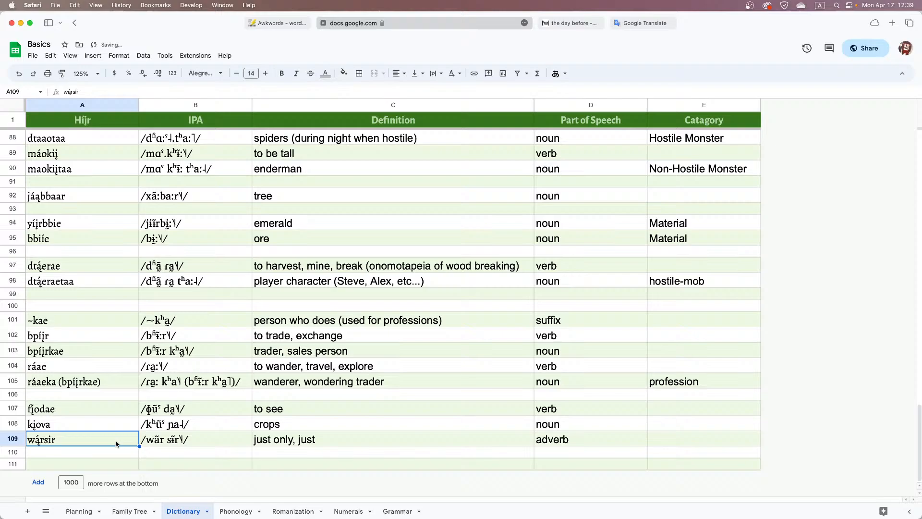
left_click(387, 511)
double_click(394, 136)
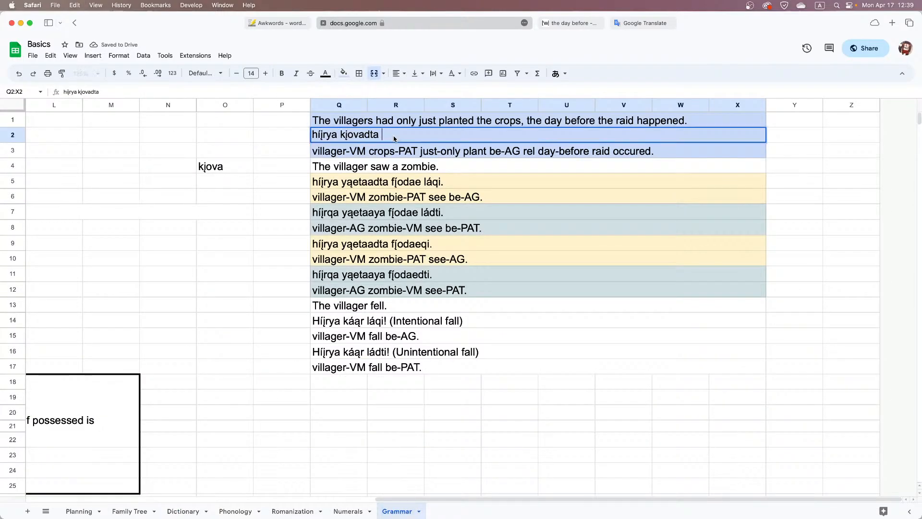
type("wąrsir")
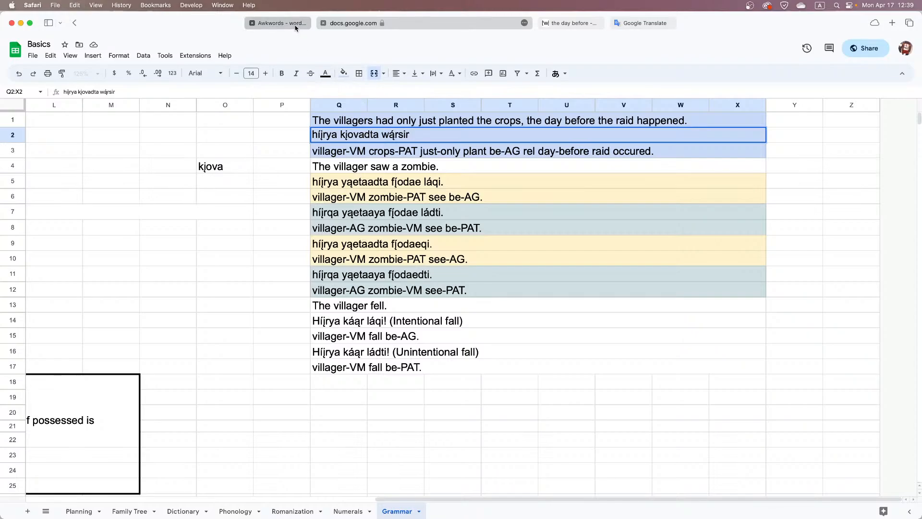
Look through the Awkwords list for another word, then review the row 2 translation and the Phonology sheet
left_click(277, 23)
scroll(144, 326, "down", 1)
scroll(133, 343, "down", 1)
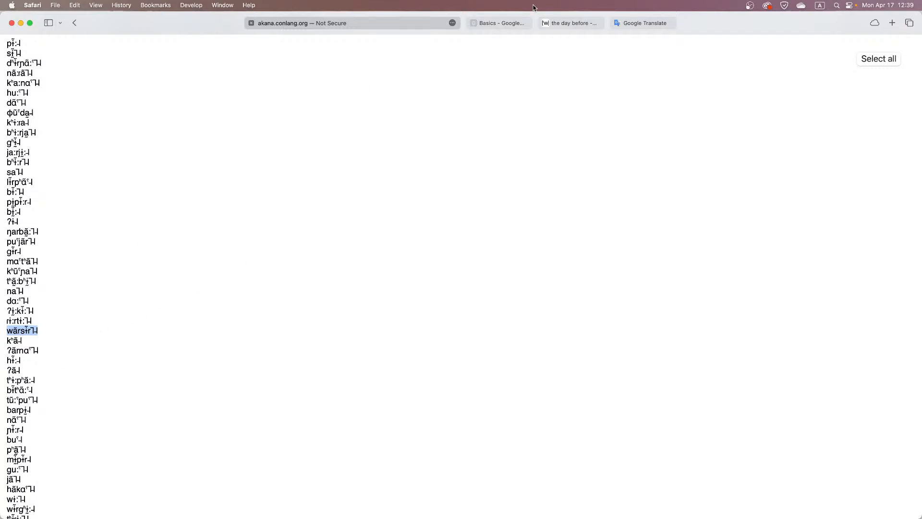
left_click(499, 23)
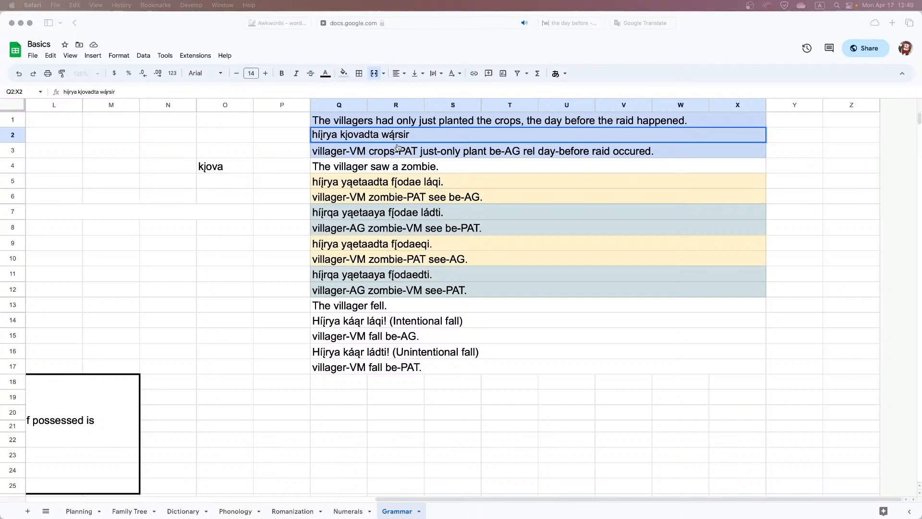
left_click(344, 136)
left_click(344, 136)
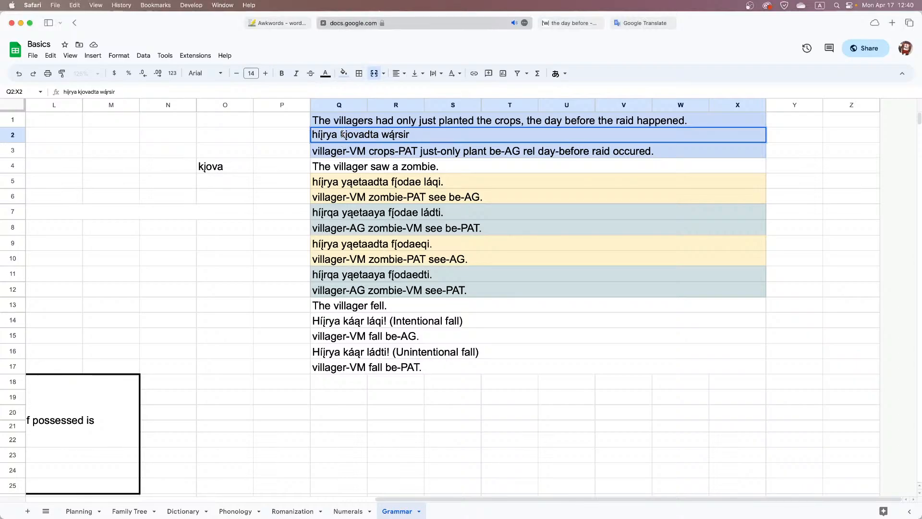
left_click_drag(341, 136, 360, 136)
left_click(180, 512)
left_click(248, 516)
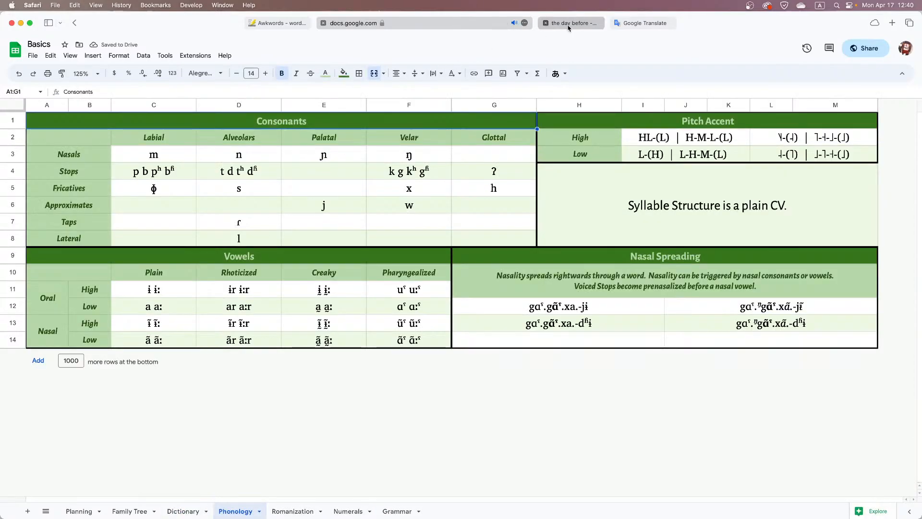
Copy the generated word "tũːˤpuˤ" from Awkwords into the IPA cell of Dictionary row 110
left_click(278, 23)
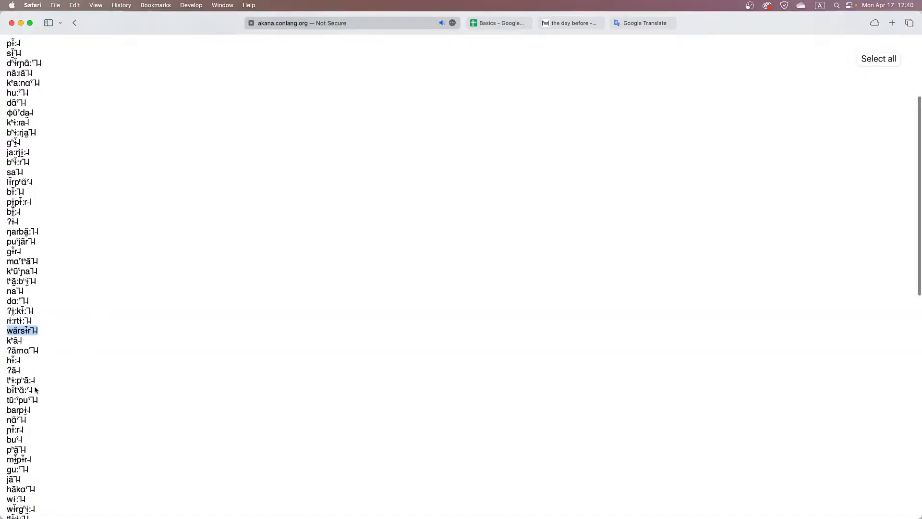
left_click_drag(34, 390, 4, 401)
key("ctrl+c")
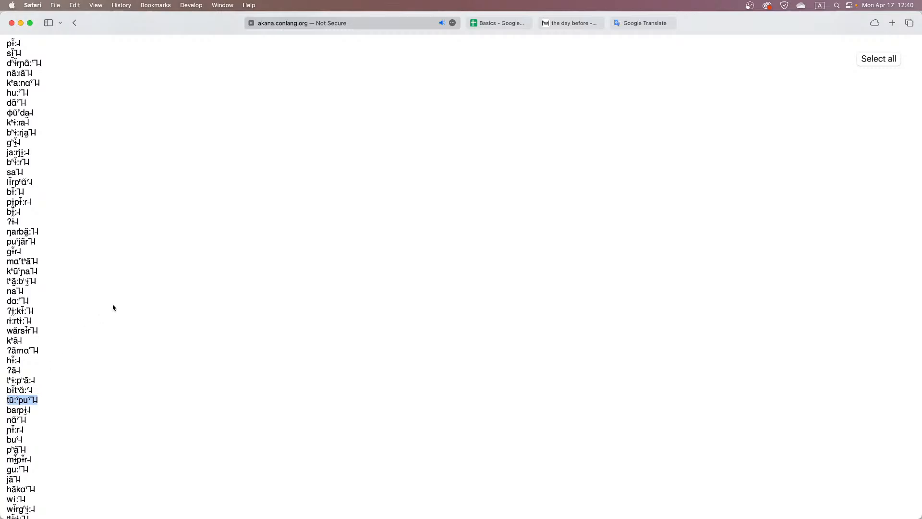
left_click(480, 23)
left_click(181, 513)
left_click(82, 452)
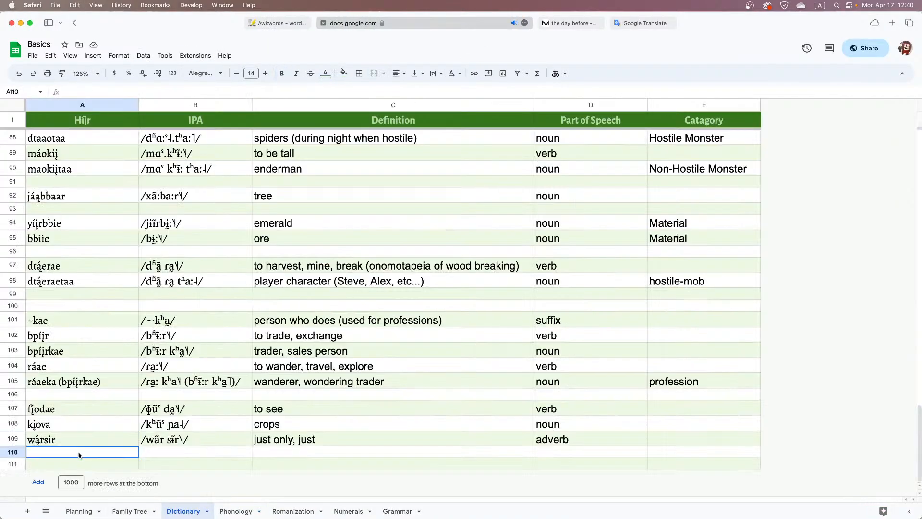
double_click(159, 455)
key("ctrl+v")
left_click(142, 455)
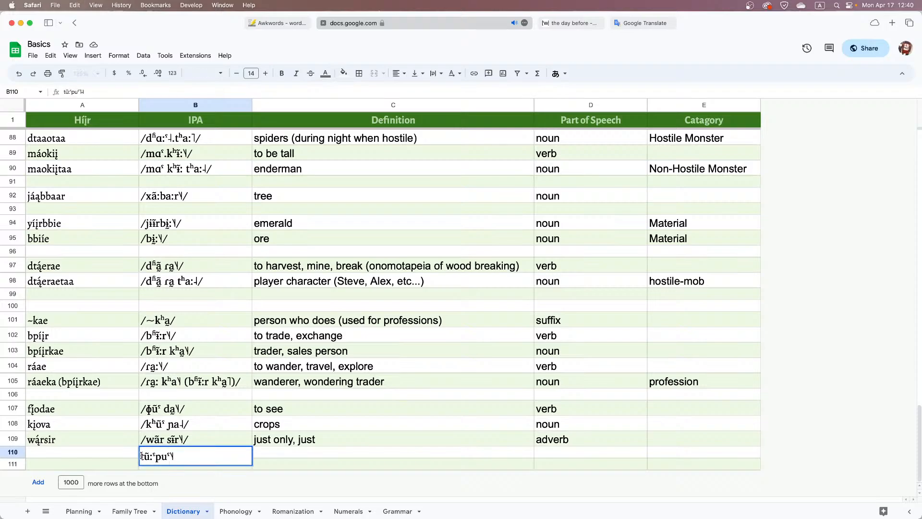
Enclose the row 110 IPA in slashes and insert a space between its two syllables
type("/")
key("End")
type("/")
key("Left")
key("Left")
key("Left")
key("Left")
key("Left")
key("Tab")
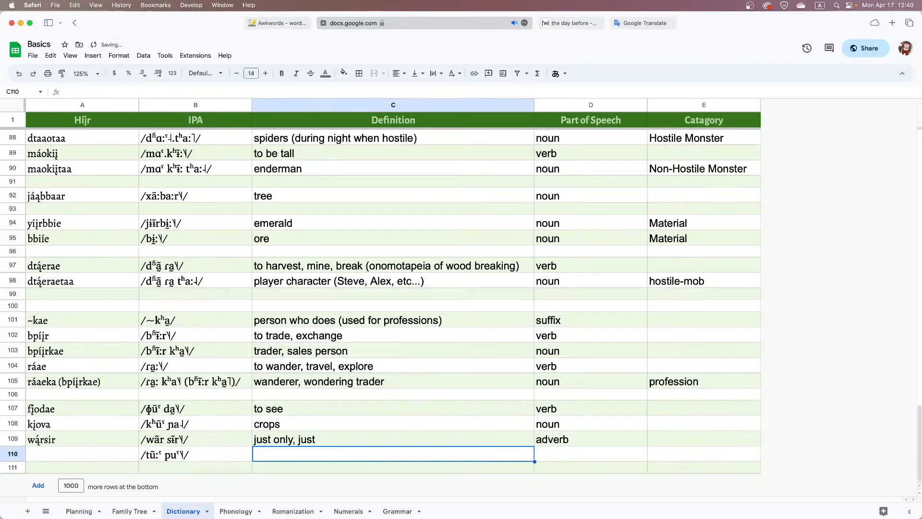
Enter "to plant" as the definition of the row 110 entry
key("Left")
key("Left")
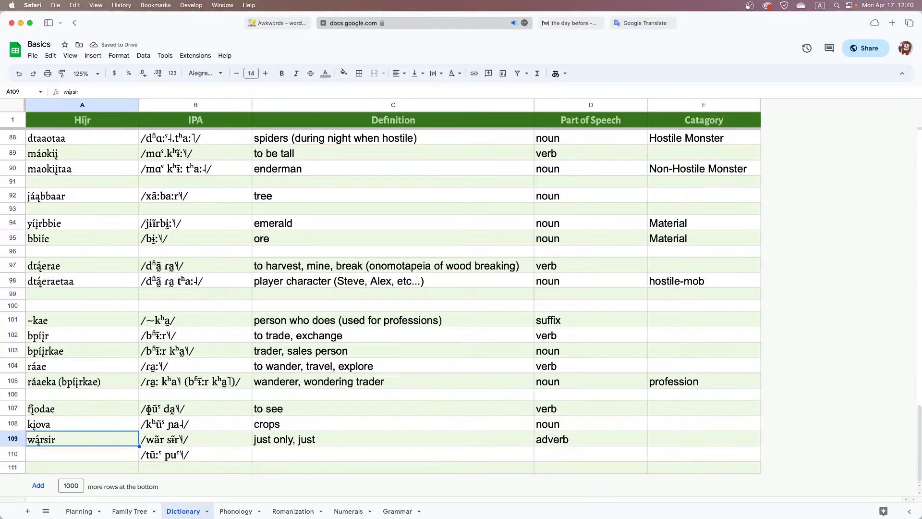
key("Right")
key("Right")
type("to plant")
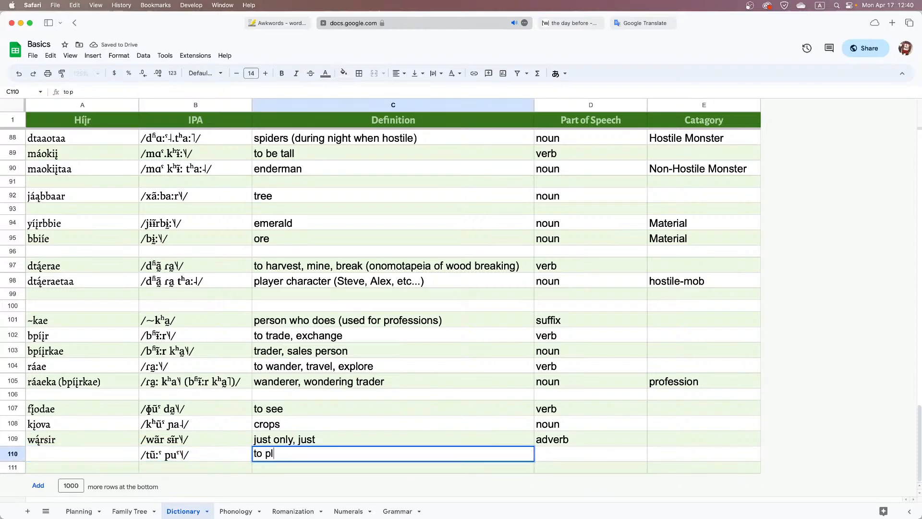
key("Return")
Enter "dį́opiu" as the Híjr spelling of the "to plant" entry
key("Left")
key("Left")
key("Up")
type("t")
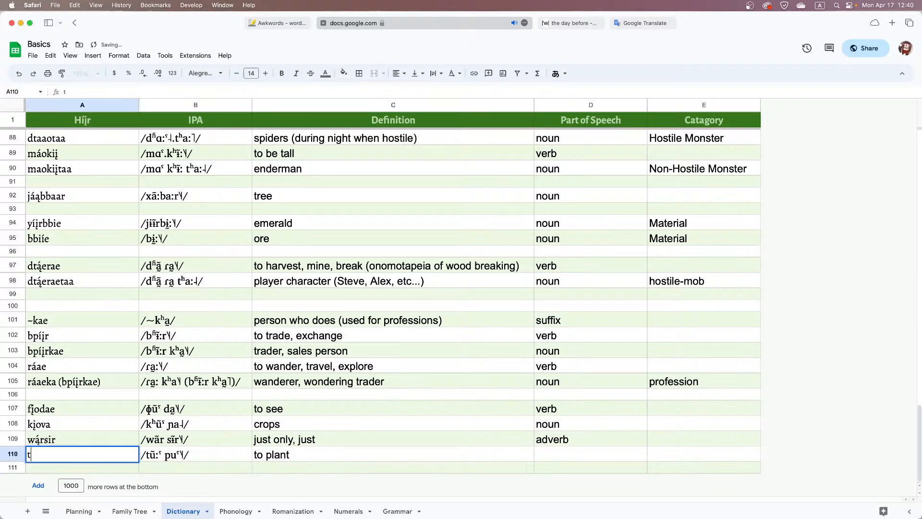
key("BackSpace")
type("dįo")
key("BackSpace")
type("́o")
type("piu")
key("Tab")
Change the Híjr spelling of the "to plant" entry to "dį́omiu"
key("Left")
key("Return")
key("Left")
key("Left")
key("Left")
key("BackSpace")
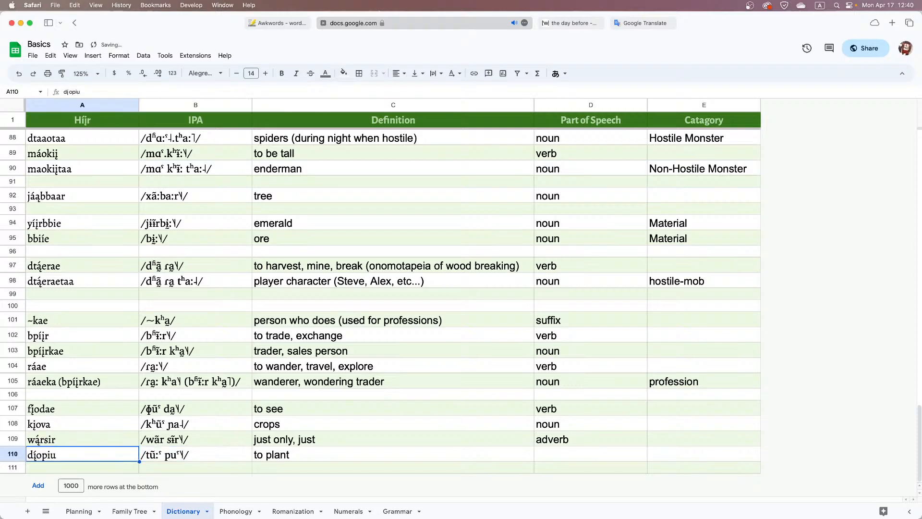
key("BackSpace")
type("m")
key("Tab")
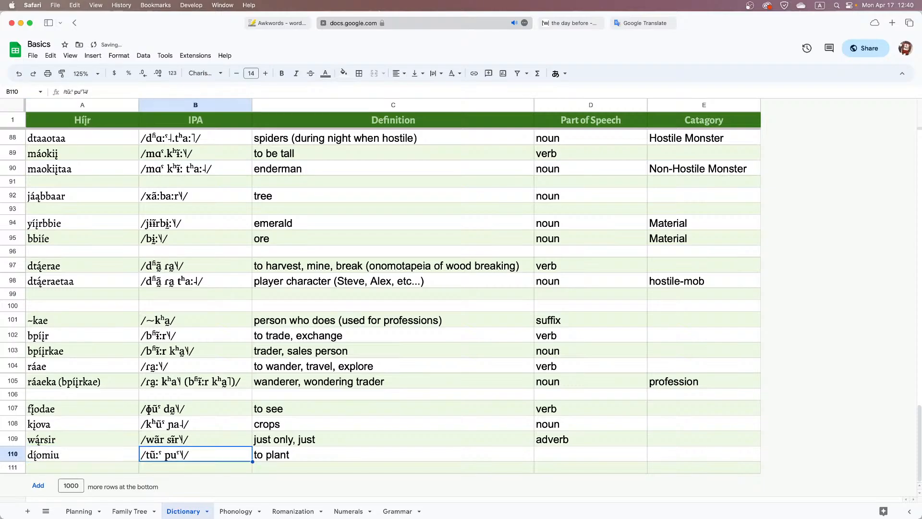
Replace the "p" with "m" in the IPA of the "to plant" entry
key("Return")
key("Left")
key("Left")
key("Left")
key("Left")
key("shift+Left")
type("m")
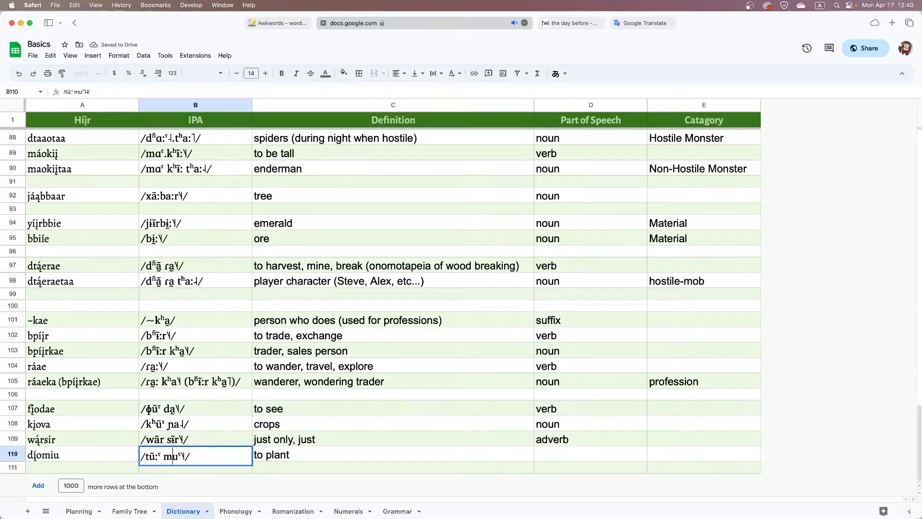
Set the part of speech of the "to plant" entry to "verb"
key("Tab")
key("Tab")
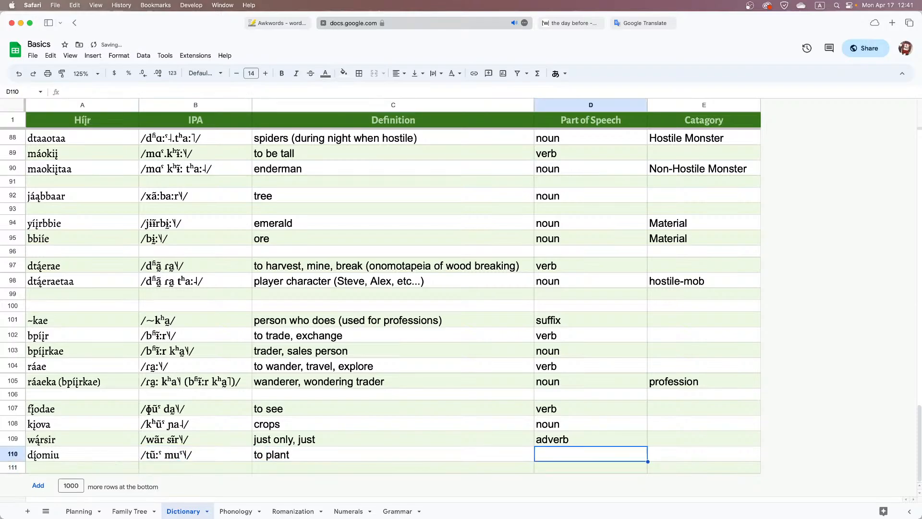
type("verb")
Copy "dį́omiu" from the dictionary into the Híjr translation on the Grammar sheet and follow it with "láqi"
double_click(63, 460)
key("super+c")
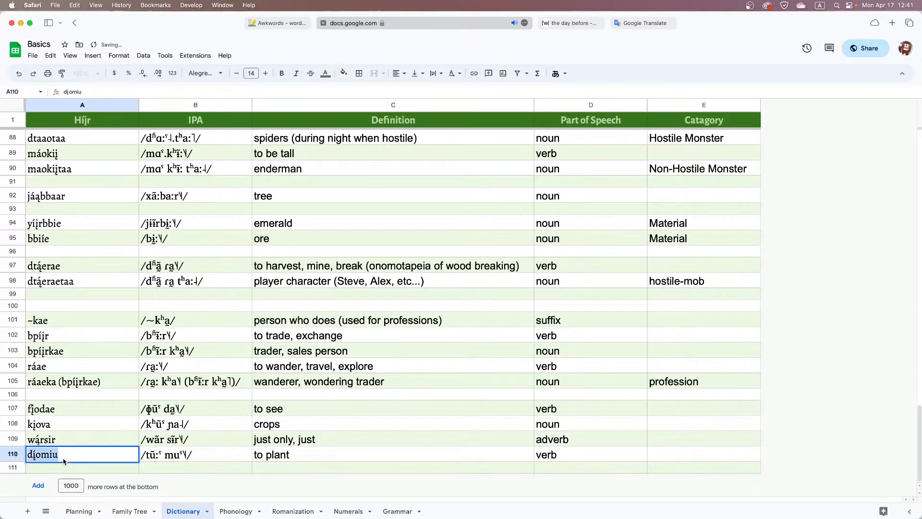
left_click(397, 511)
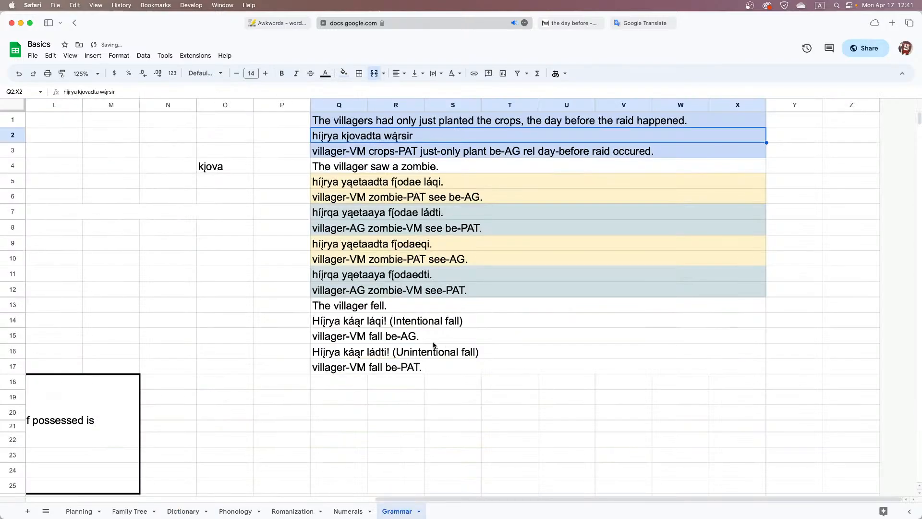
double_click(459, 141)
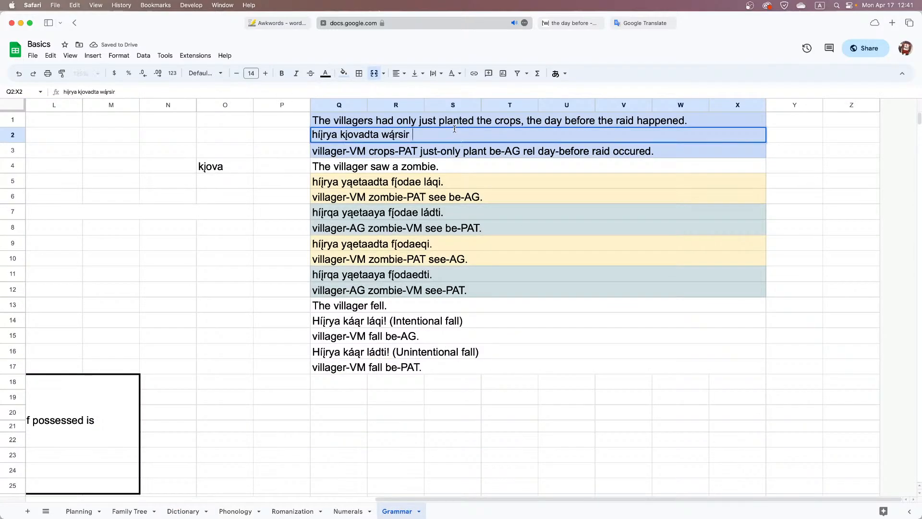
key("super+v")
type("la")
key("BackSpace")
type("á")
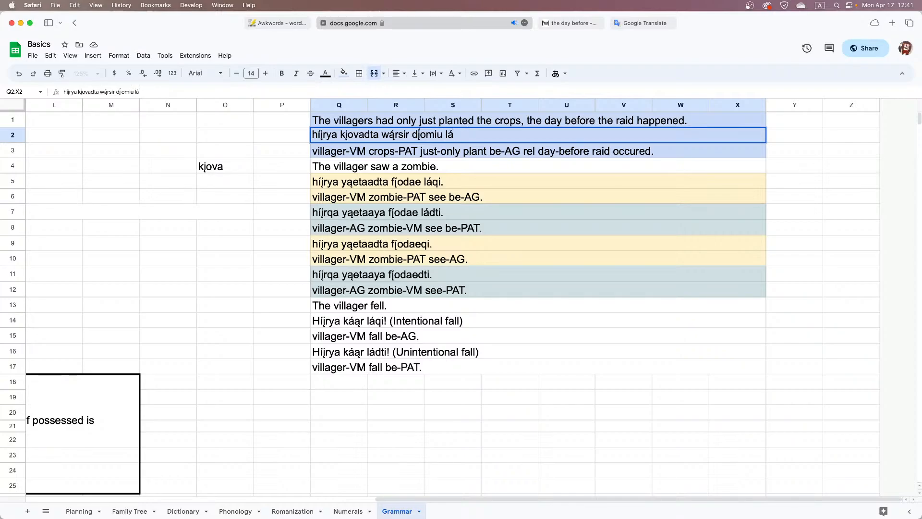
type("qi ki")
Continue the Híjr translation with "ki war" for the relative clause about the day before
type("war")
Look through the Dictionary sheet for the Híjr word meaning "the day before"
left_click(187, 511)
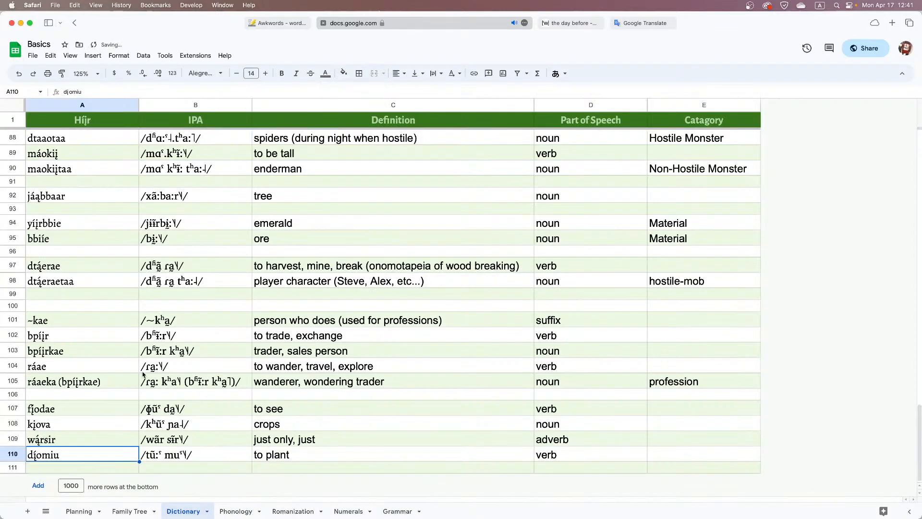
left_click(80, 426)
scroll(89, 408, "up", 4)
scroll(90, 408, "up", 2)
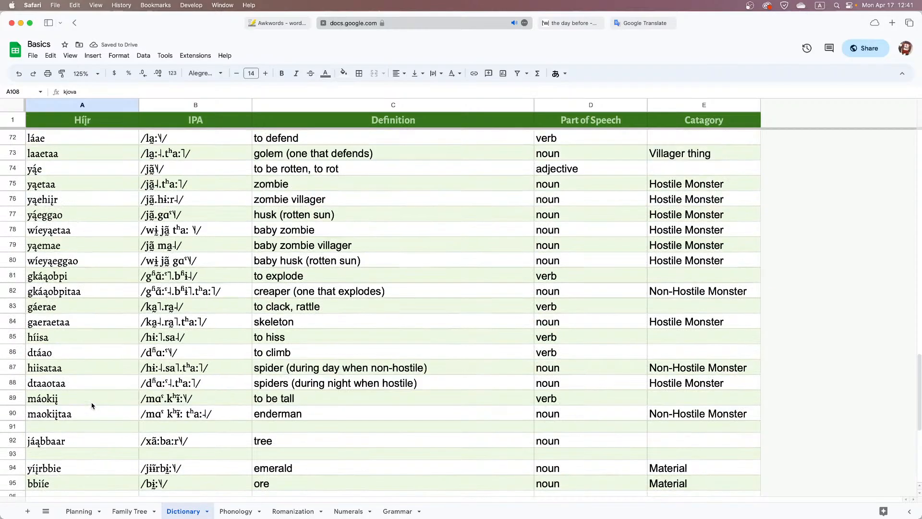
scroll(92, 406, "up", 4)
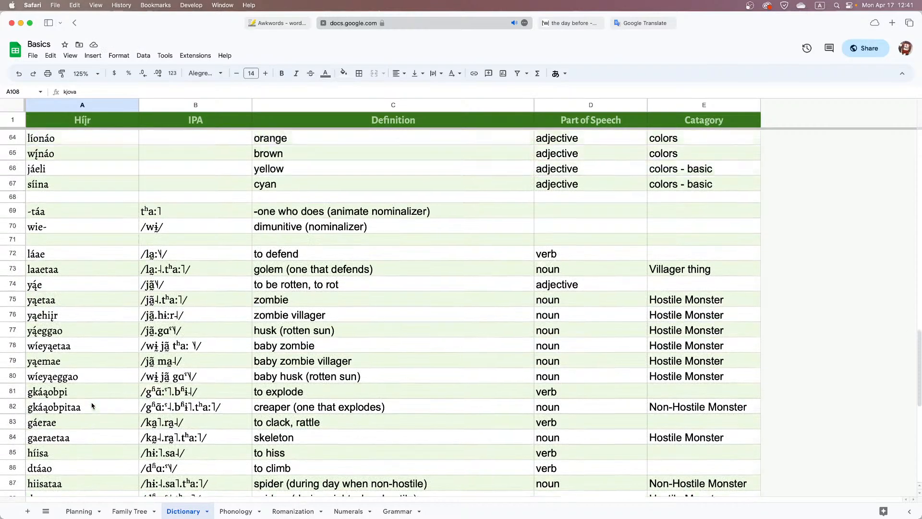
scroll(92, 406, "up", 5)
type("fį́odae")
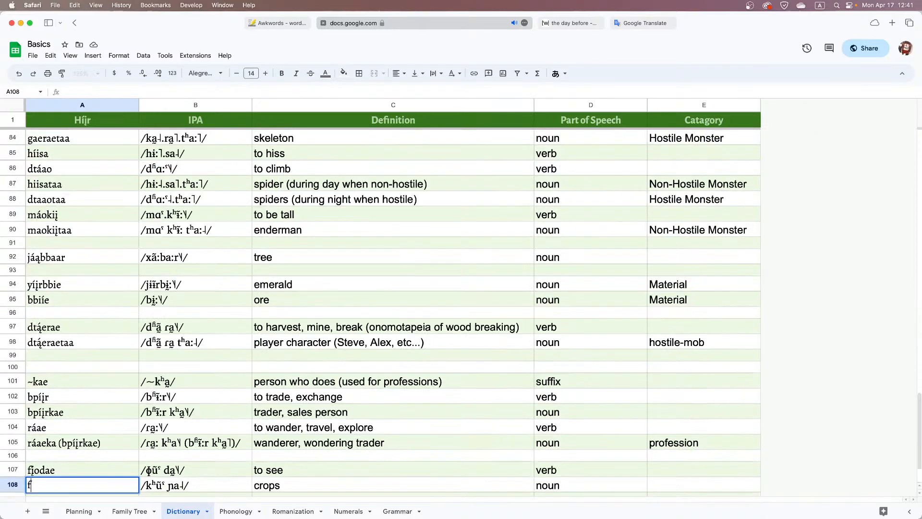
key("Return")
key("super+z")
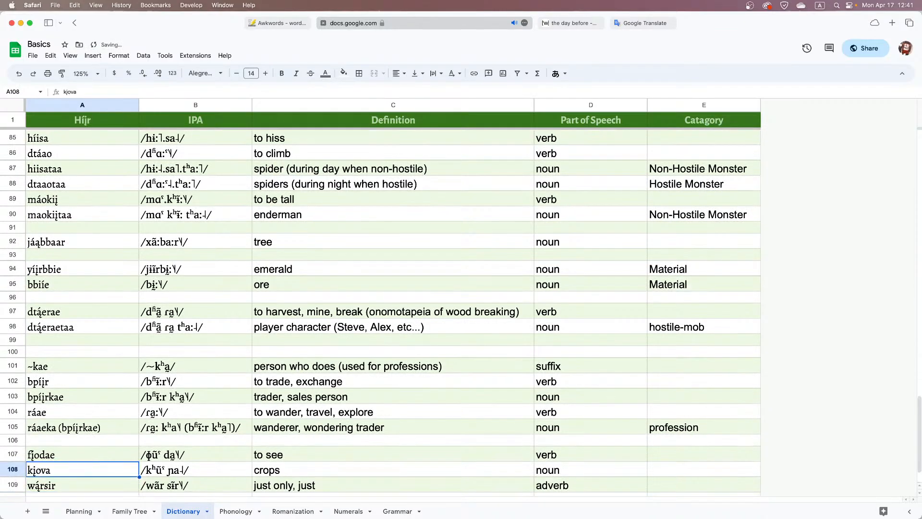
Search the dictionary for "day b", copy the Híjr word for "the day before", and return to the Grammar sheet
key("super+f")
type("day")
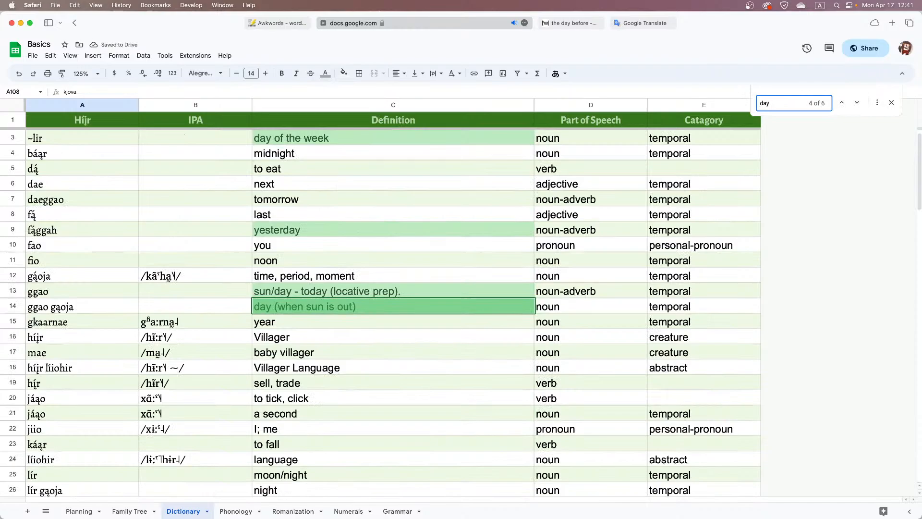
type(" b")
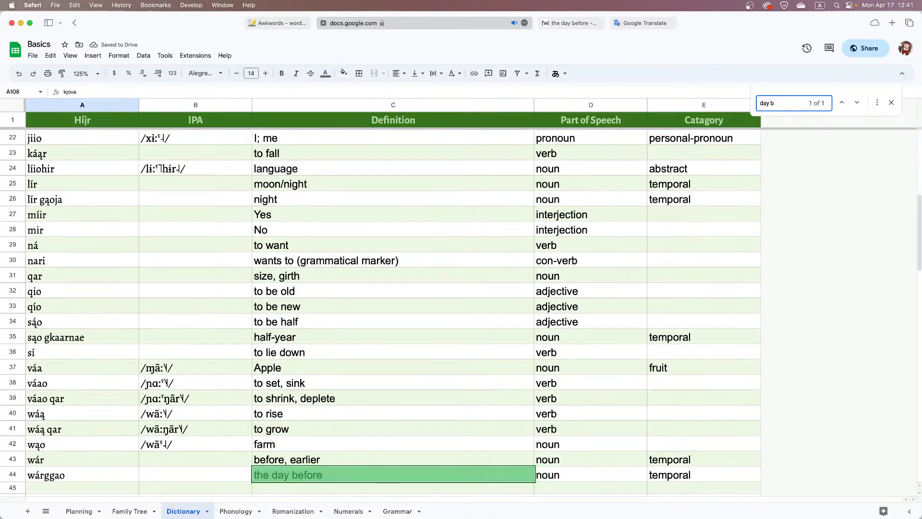
left_click(85, 398)
scroll(86, 397, "down", 3)
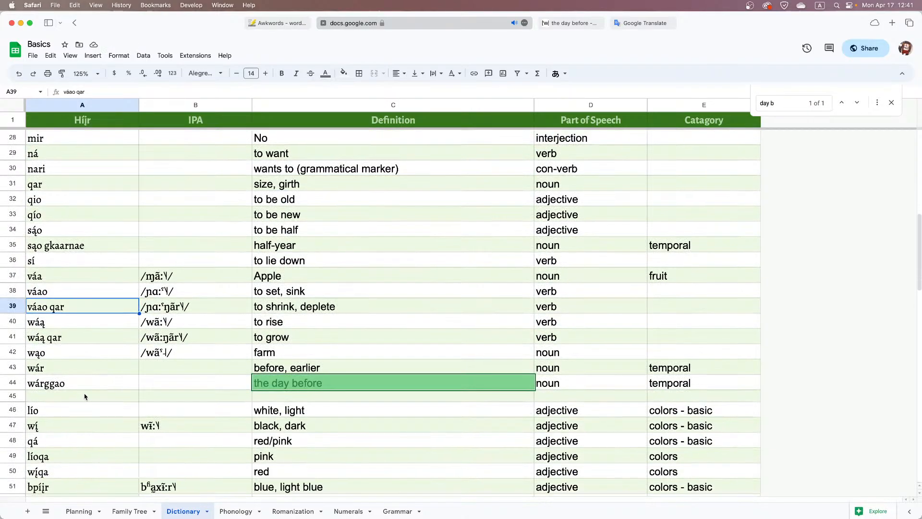
left_click(85, 397)
left_click(89, 385)
double_click(89, 385)
key("super+c")
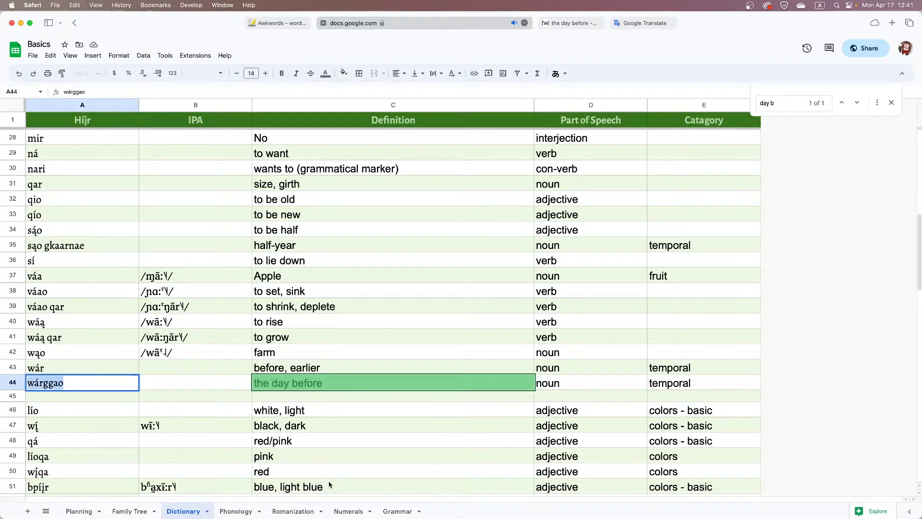
left_click(348, 511)
left_click(404, 511)
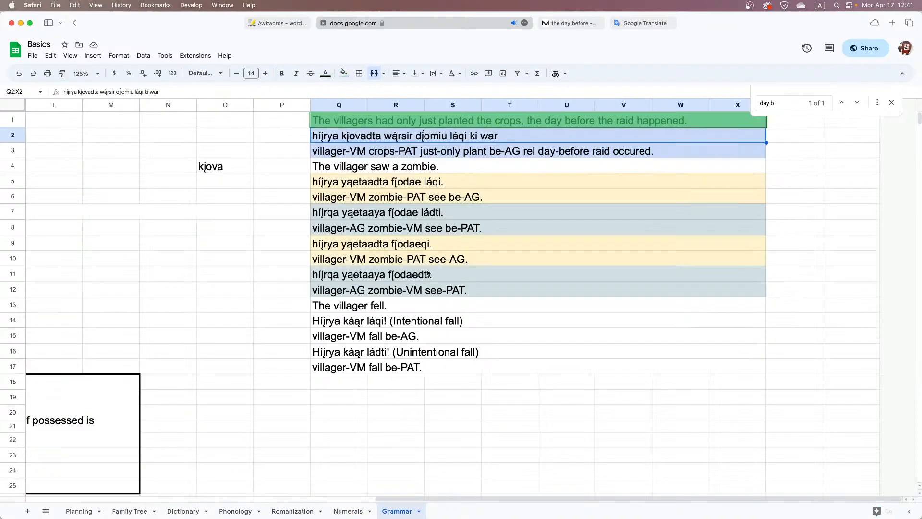
double_click(487, 138)
type("ggao")
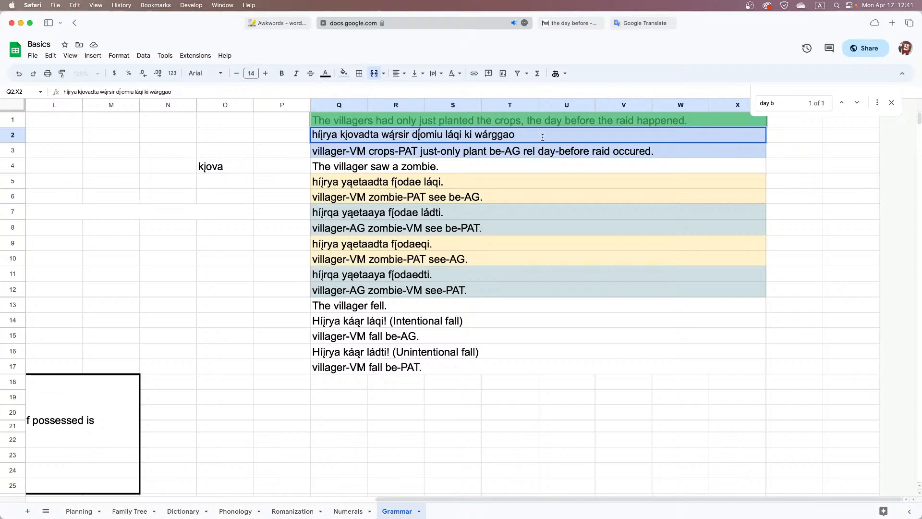
key("shift+Return")
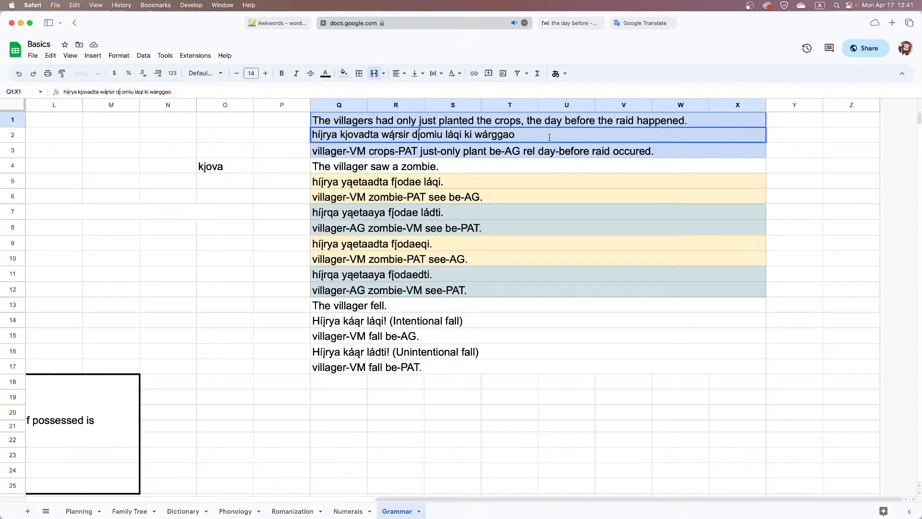
type(",")
key("Return")
key("super+z")
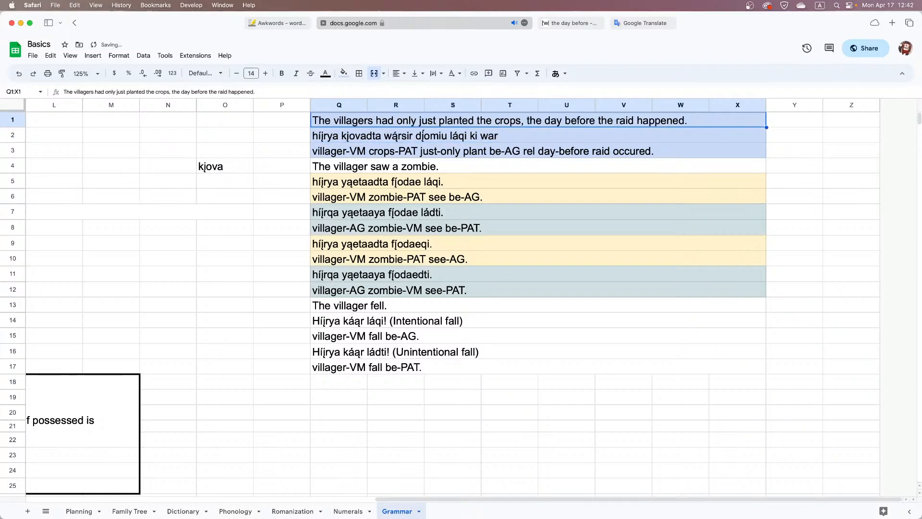
Replace "war" with "wárggao" in the Híjr translation and end the sentence with a period
key("Down")
key("Return")
key("shift+Left")
key("shift+Left")
key("shift+Left")
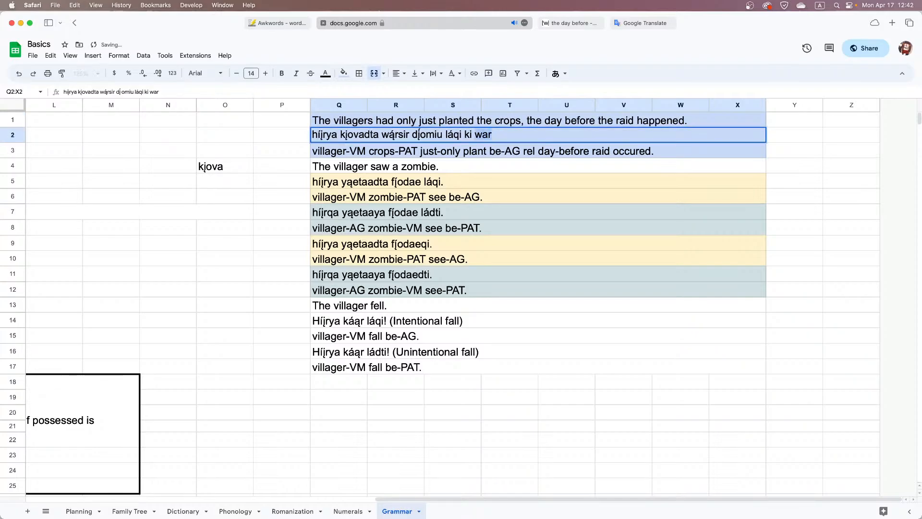
key("super+v")
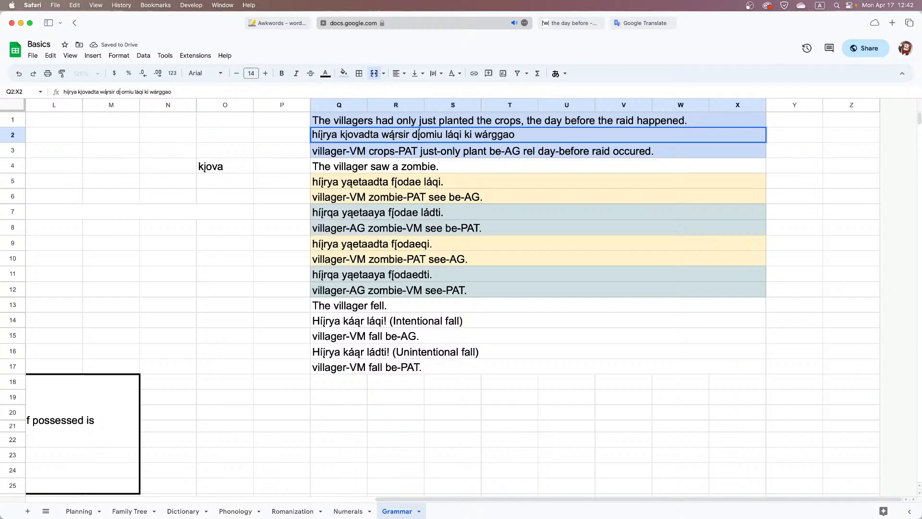
type(".")
key("Return")
Change the fill of the first three sentence rows to a lighter blue
key("shift+Up")
key("shift+Up")
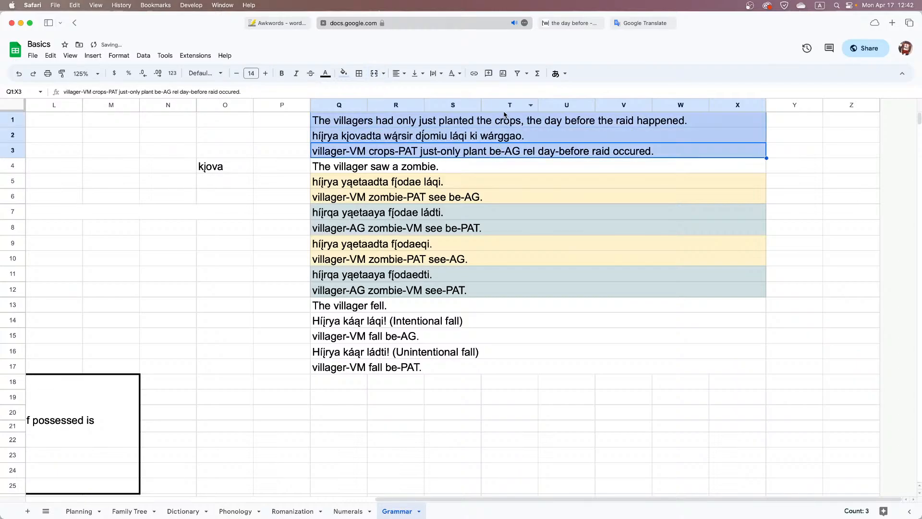
left_click(342, 73)
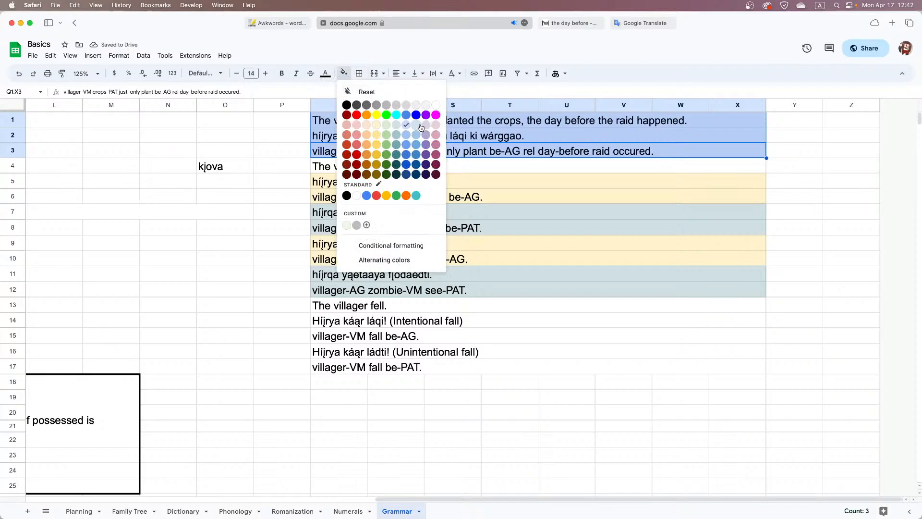
left_click(420, 128)
left_click(486, 164)
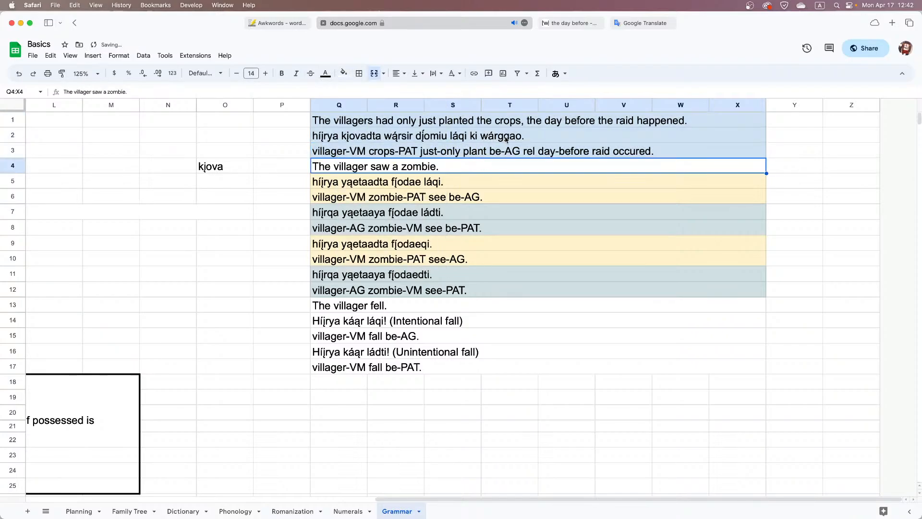
Examine the Híjr translation word by word, from "kįovadta" through the closing "ki wárggao" phrase
double_click(545, 140)
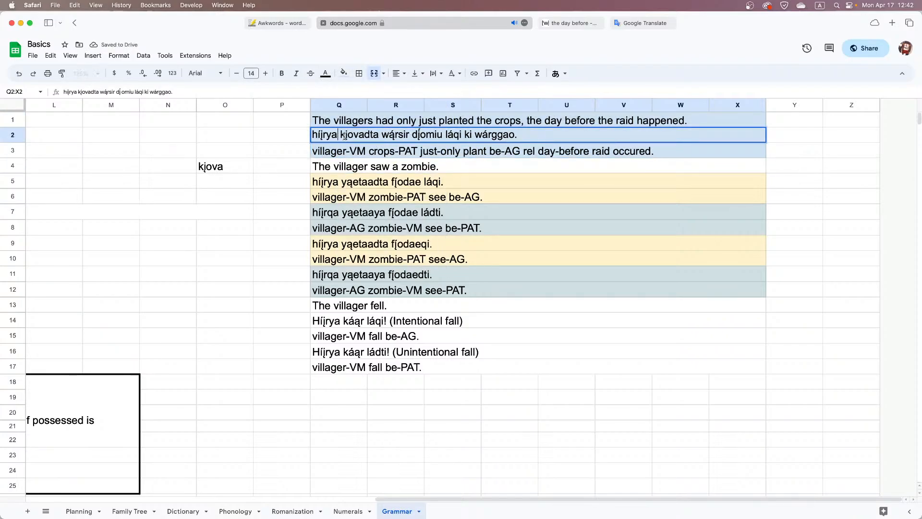
double_click(361, 134)
double_click(394, 135)
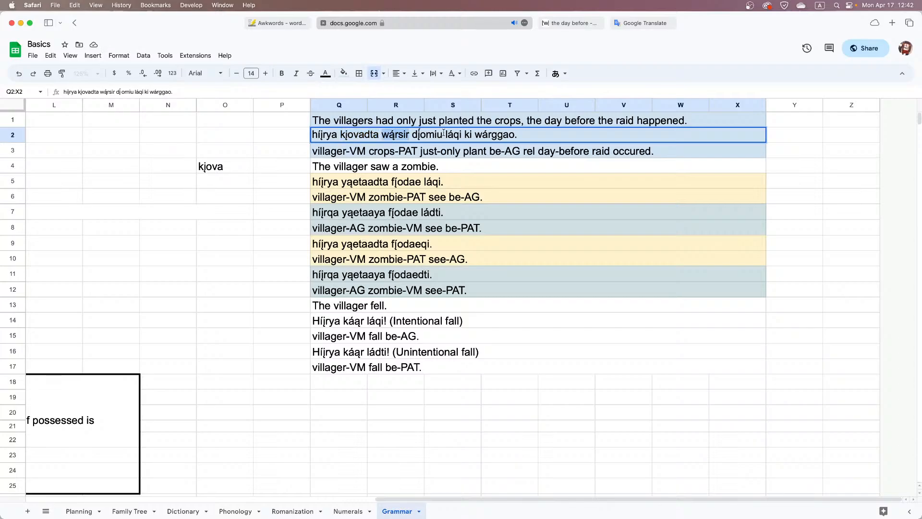
double_click(430, 135)
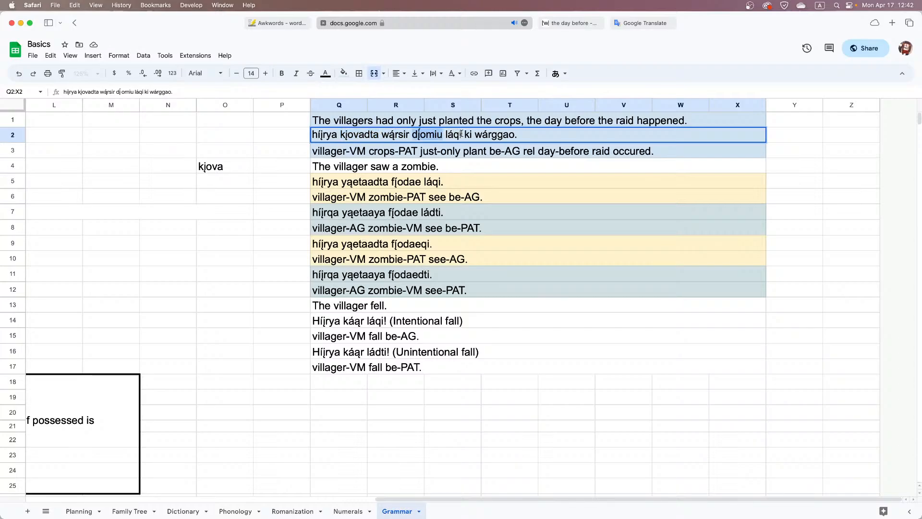
left_click_drag(461, 135, 414, 134)
left_click(466, 135)
left_click_drag(466, 135, 515, 135)
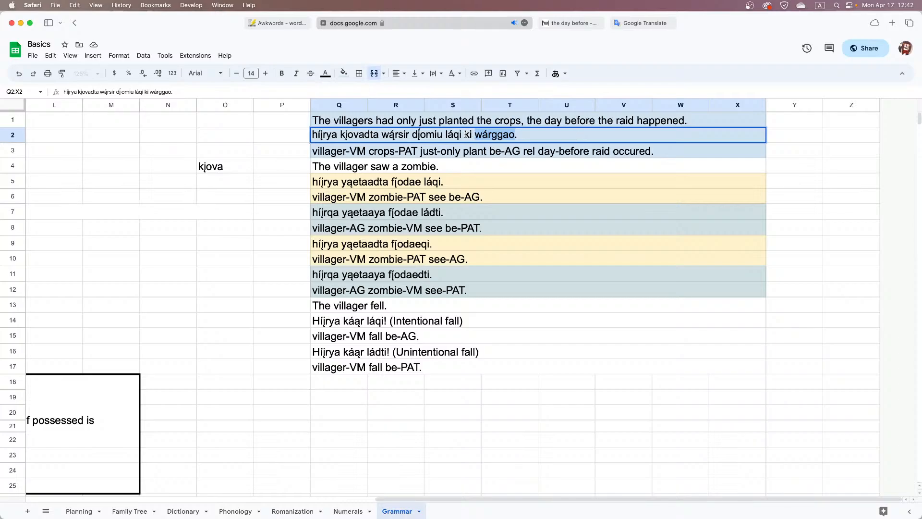
Move the clause "híįrya kįovadta wą́rsir dį́omiu láqi" after "ki wárggao" in the Híjr translation
left_click(461, 134)
key("super+shift+Left")
key("BackSpace")
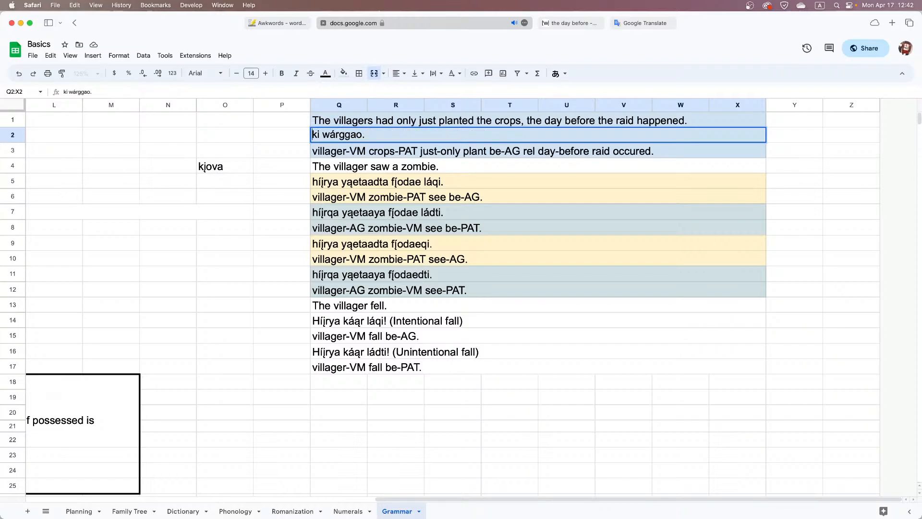
left_click(366, 134)
type("híįrya kįovadta wąrsir dįomiu láqi")
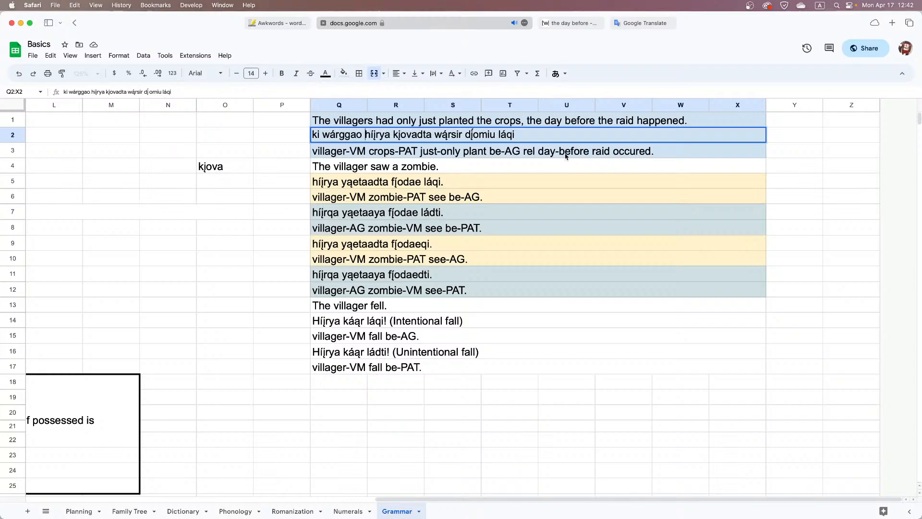
double_click(492, 150)
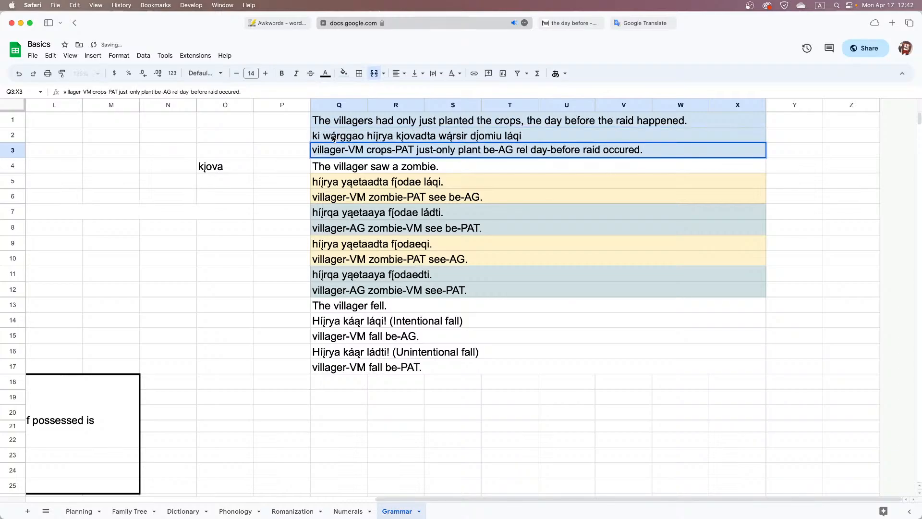
double_click(384, 137)
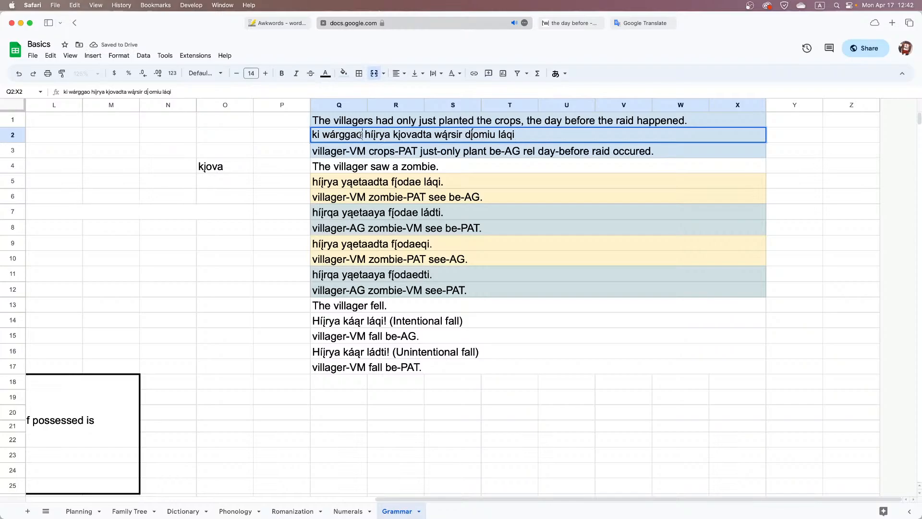
left_click(360, 136)
Switch to the Awkwords results and pick the generated word beginning with "hãkɑˤ" from the list
left_click(281, 23)
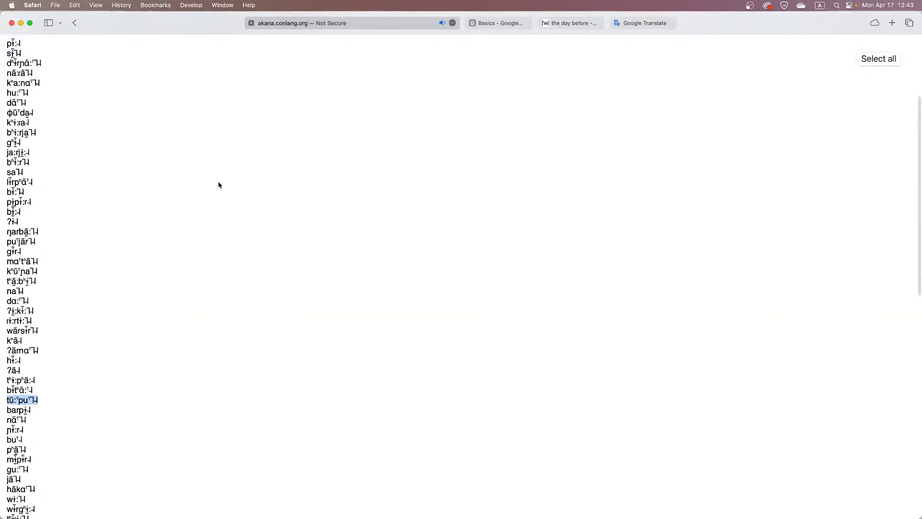
scroll(141, 264, "down", 1)
double_click(10, 323)
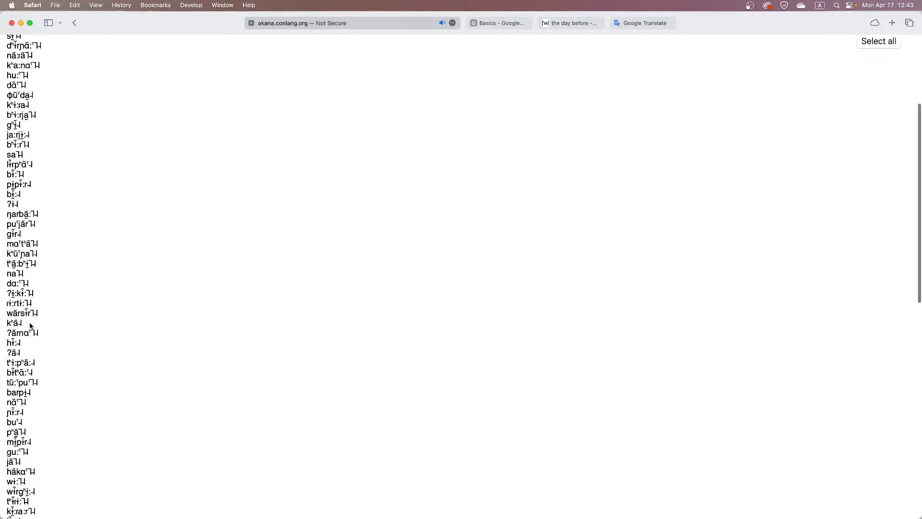
scroll(32, 423, "down", 1)
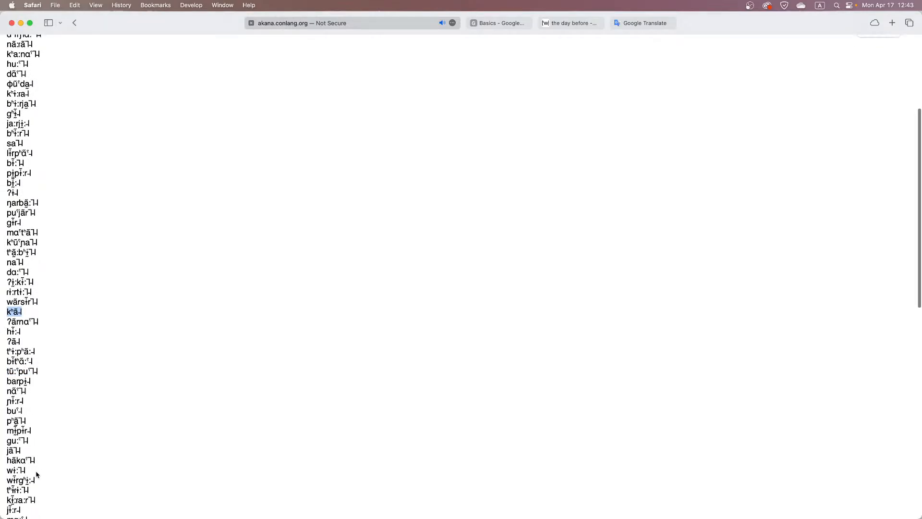
double_click(15, 459)
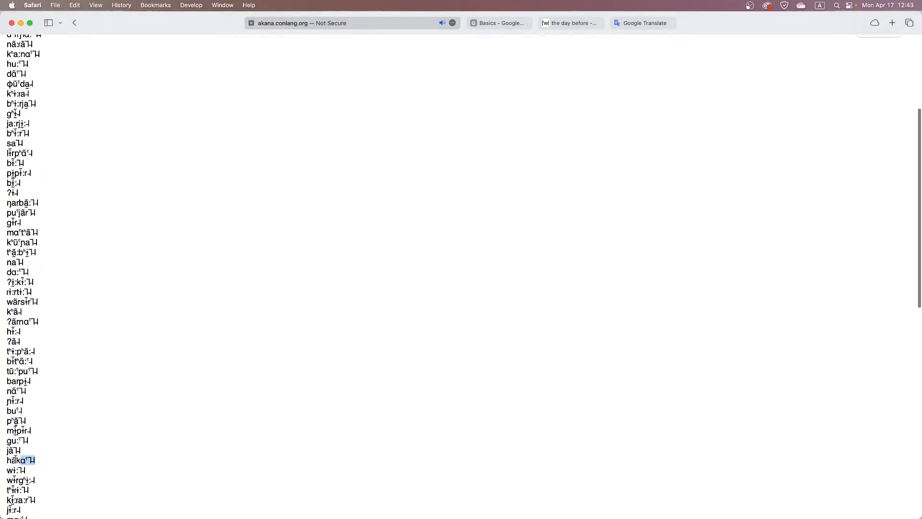
Switch to the Basics spreadsheet's Dictionary sheet and add 10 more rows at its end
left_click(491, 24)
left_click(183, 512)
scroll(116, 403, "down", 15)
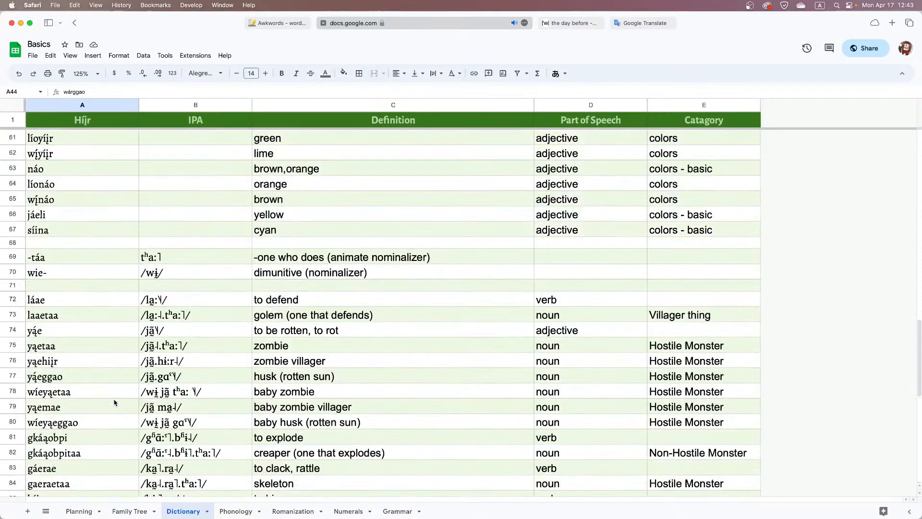
left_click(76, 486)
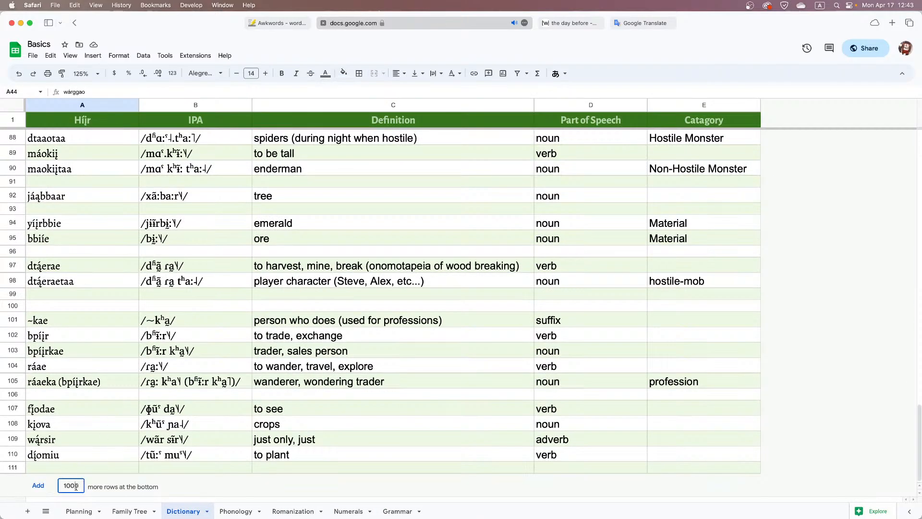
key("BackSpace")
key("BackSpace")
key("Return")
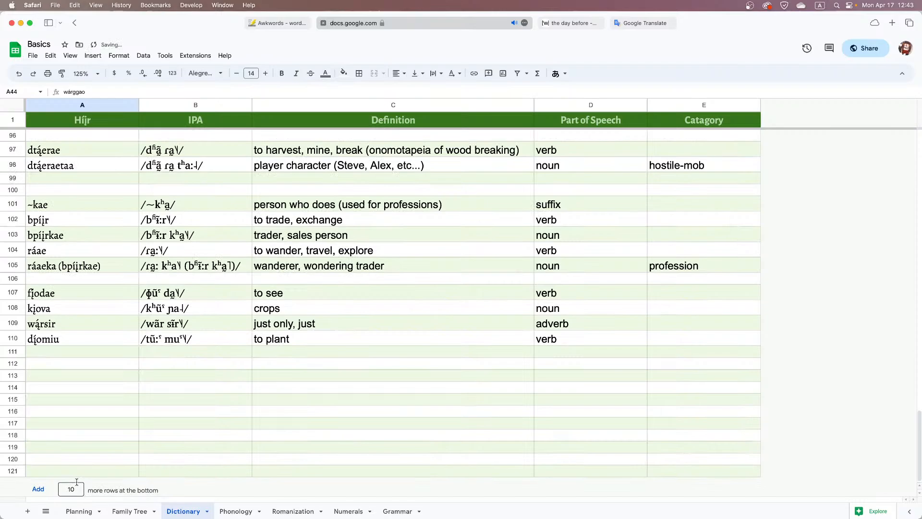
Paste the generated word beginning with "hãkɑˤ" into the IPA column of row 112
double_click(67, 363)
type("hākɑˤ˥")
key("Escape")
left_click(192, 365)
type("hākɑˤ˥")
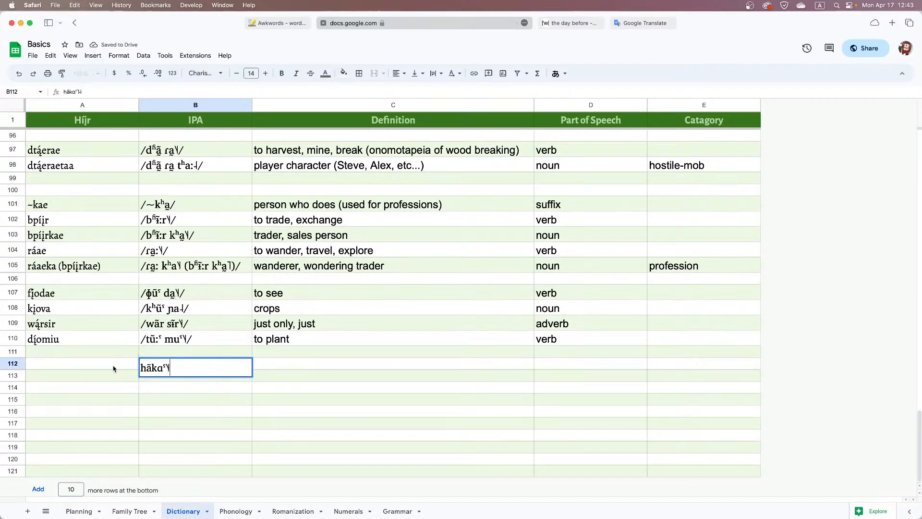
Enter "hą́kae" as the Híjr spelling in row 112 and define it as "to raid"
left_click(128, 367)
type("hą")
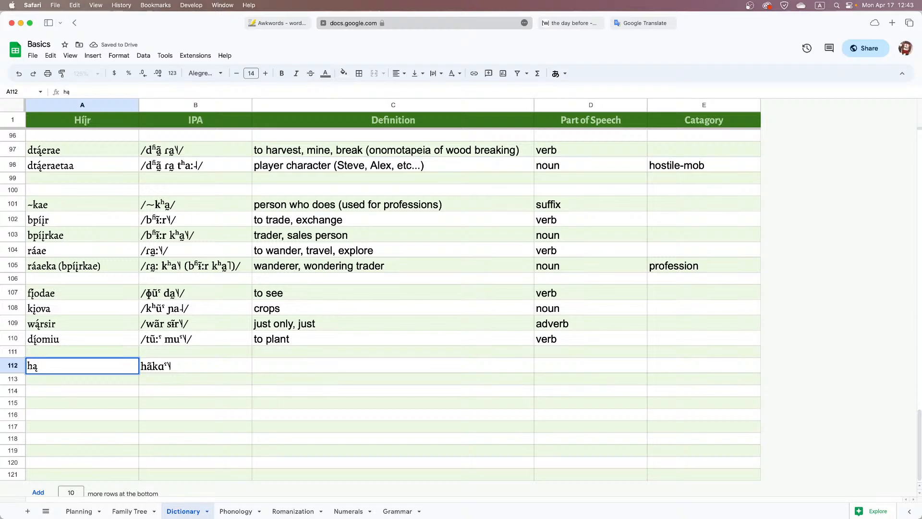
key("super+shift+e")
key("super+shift+l")
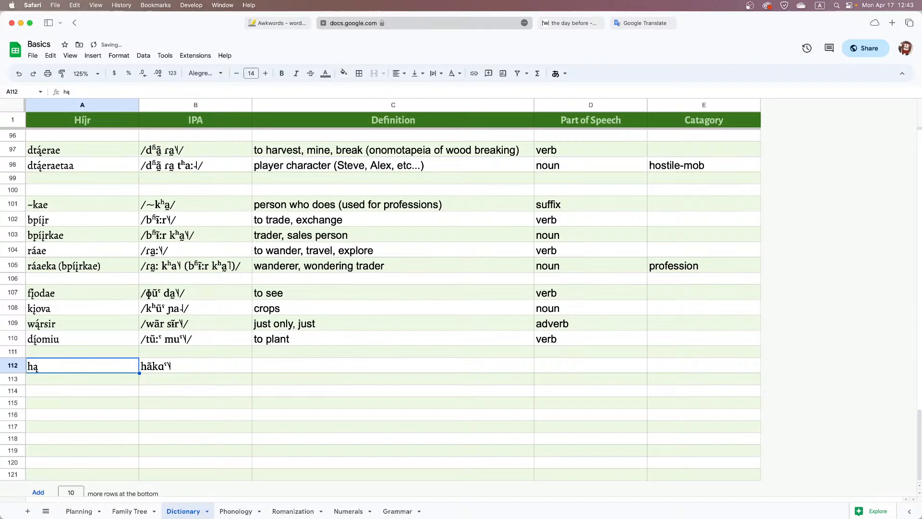
key("Return")
type("́")
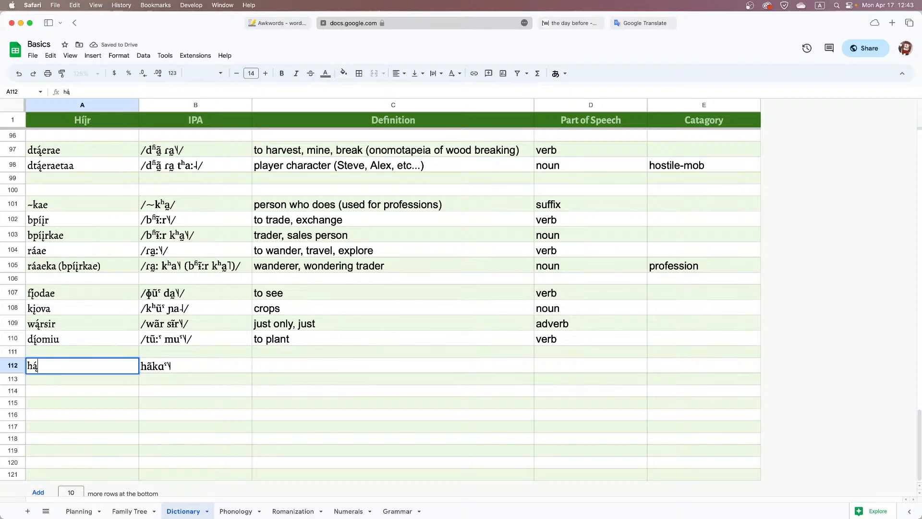
type("kae")
key("Tab")
key("Tab")
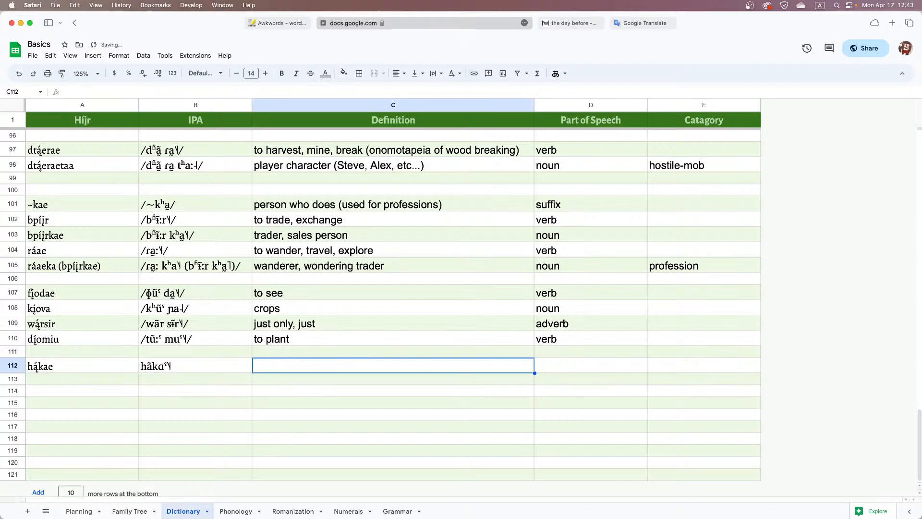
type("to raid")
key("Return")
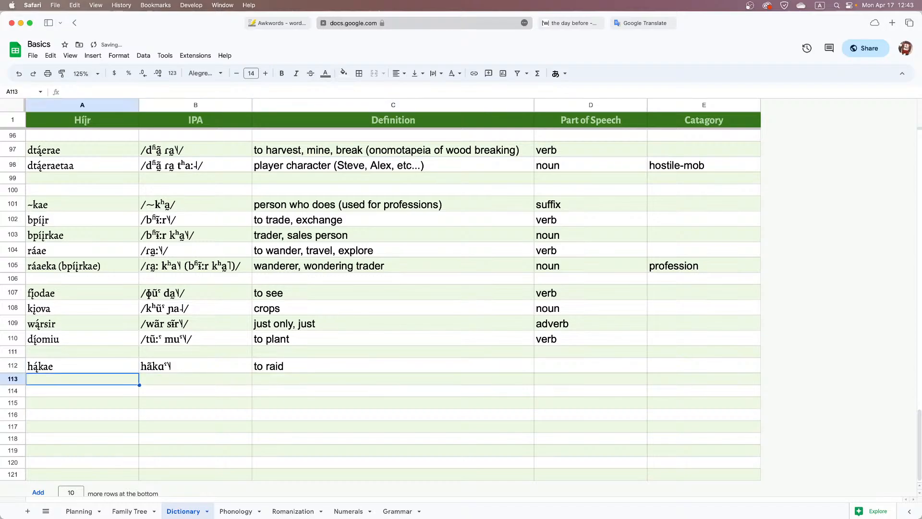
Duplicate the hą́kae entry into row 113 and change the copy's definition to "raid"
key("Up")
key("shift+Right")
key("shift+Right")
key("super+c")
key("Down")
key("super+v")
key("Right")
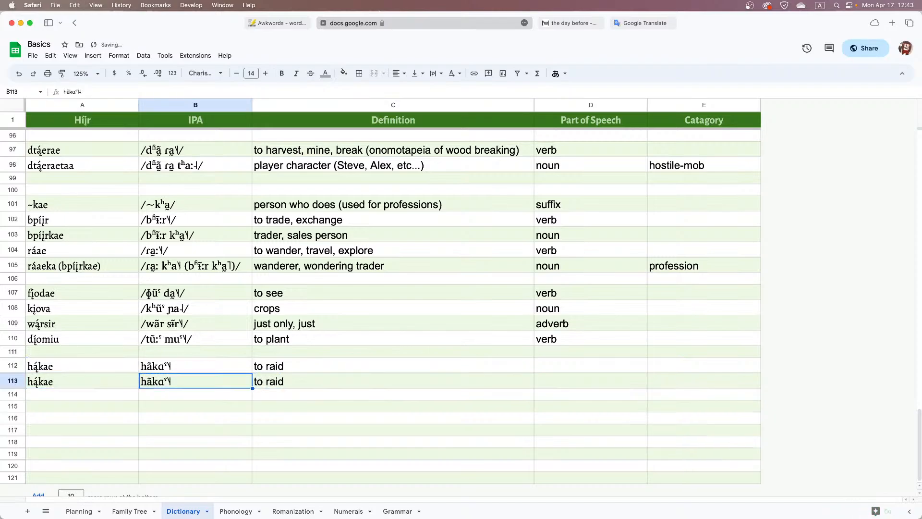
key("Right")
type("raid")
key("Tab")
key("Tab")
Set the part of speech to "verb" for "to raid" and "noun" for "raid"
key("Left")
key("Up")
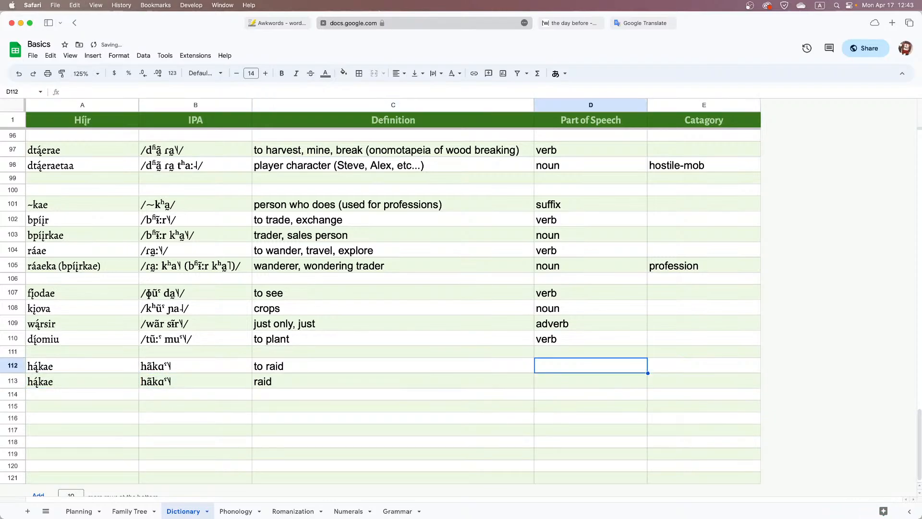
type("verb")
key("Return")
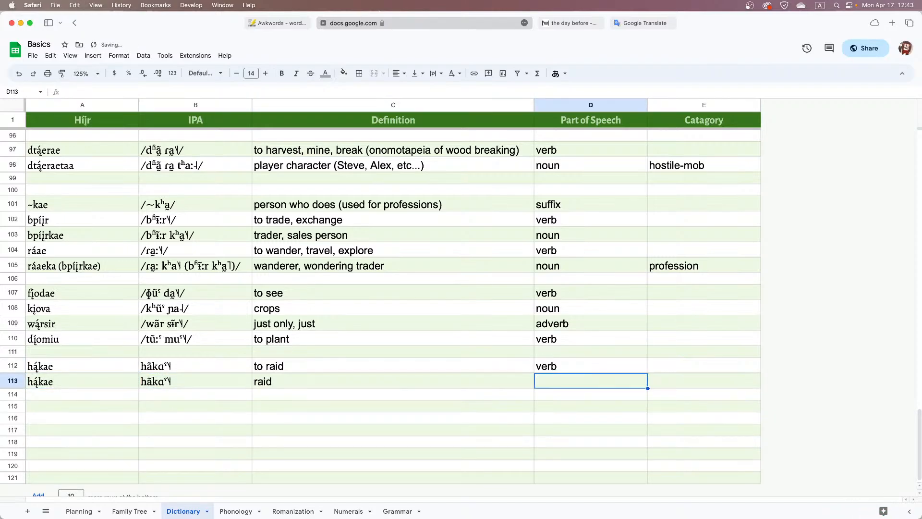
type("noun")
key("Return")
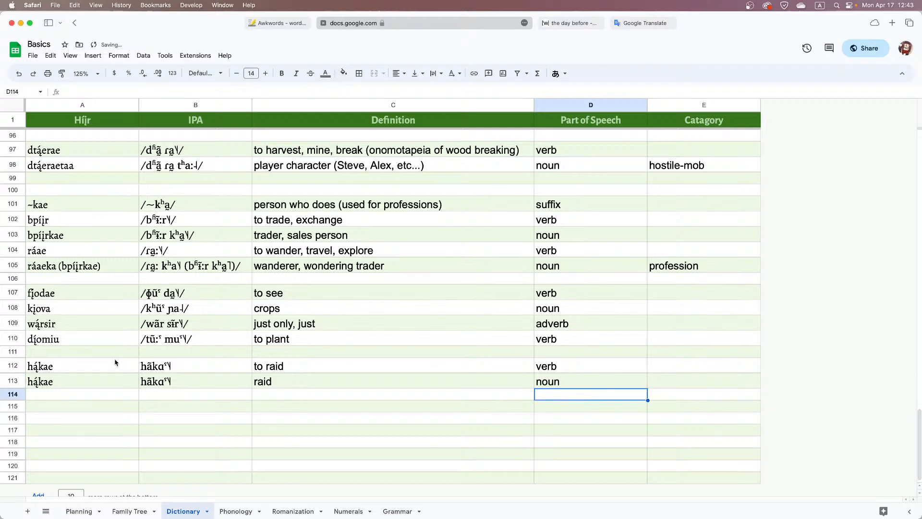
Copy "hą́kae" from the dictionary and insert it before "ki wárggao" in the Híjr translation on the Grammar sheet
left_click(127, 363)
double_click(126, 363)
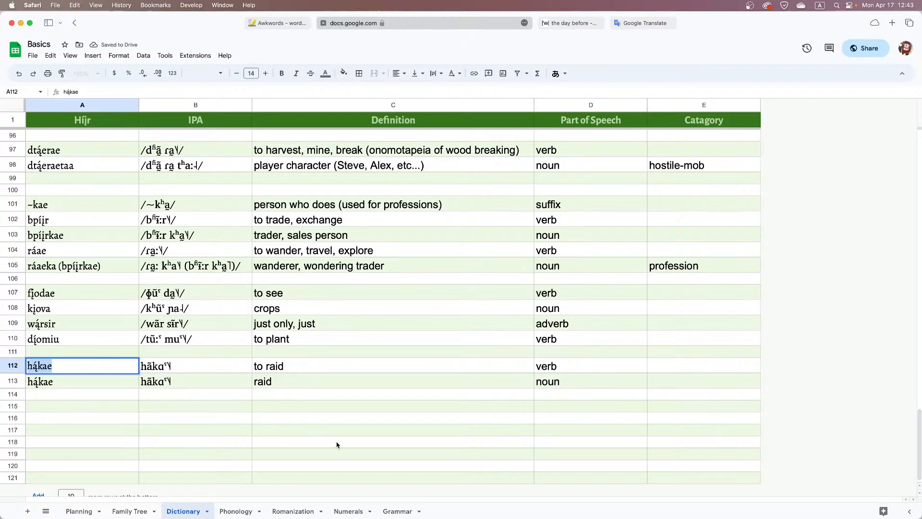
left_click(385, 511)
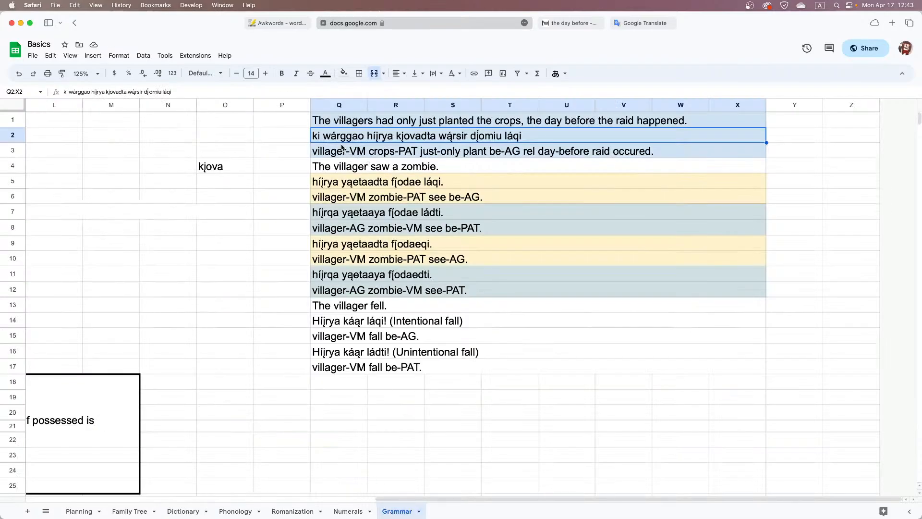
double_click(322, 139)
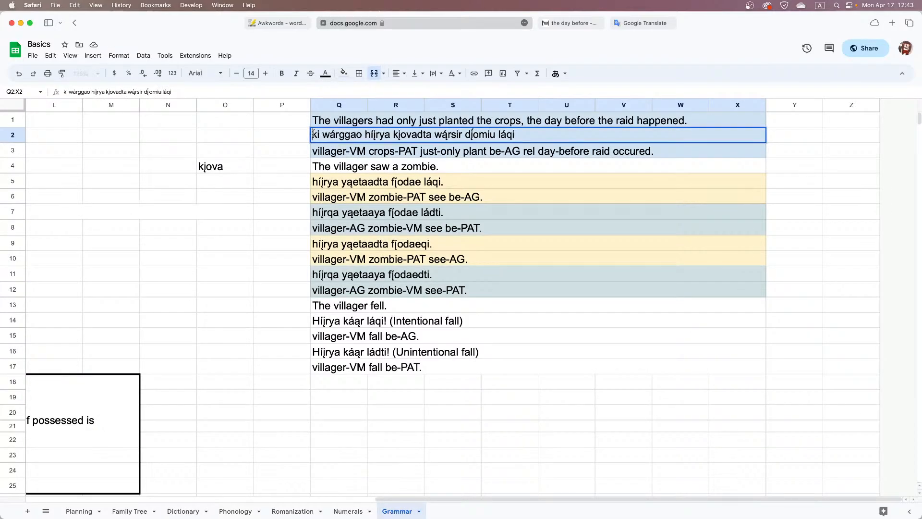
key("super+v")
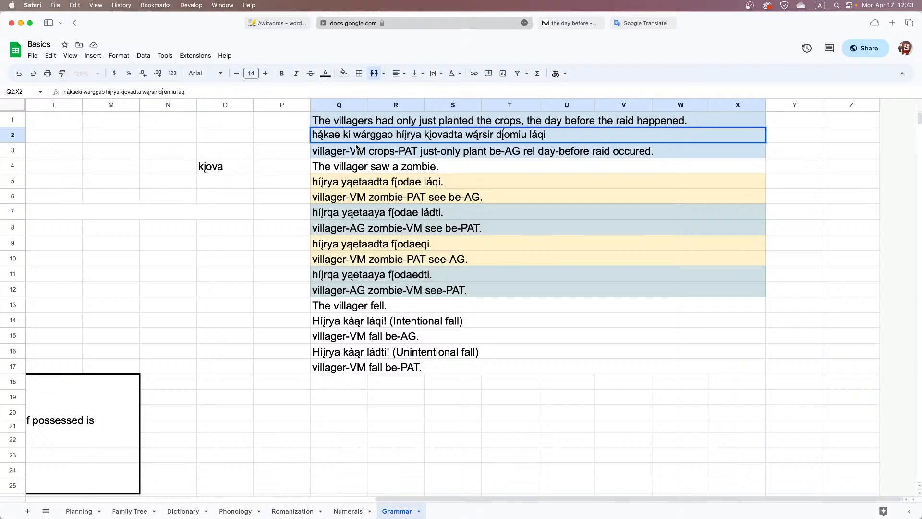
Move "hą́kae ki wárggao" between "kįovadta" and "wą́rsir" in the Híjr translation, and end the sentence with a period
left_click_drag(393, 135, 307, 133)
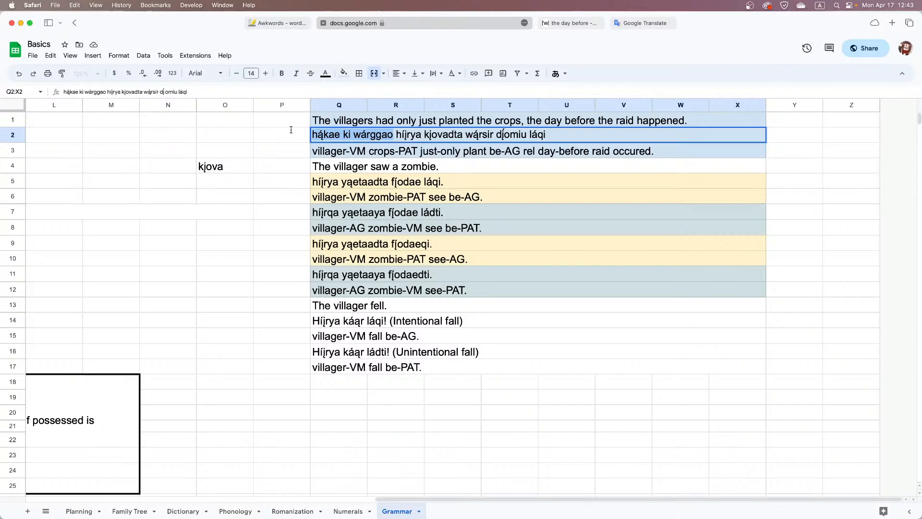
key("BackSpace")
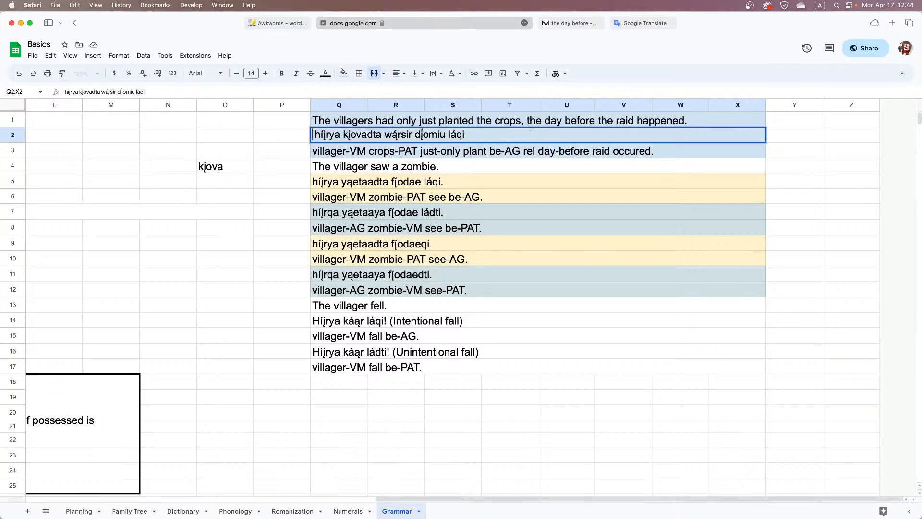
key("Delete")
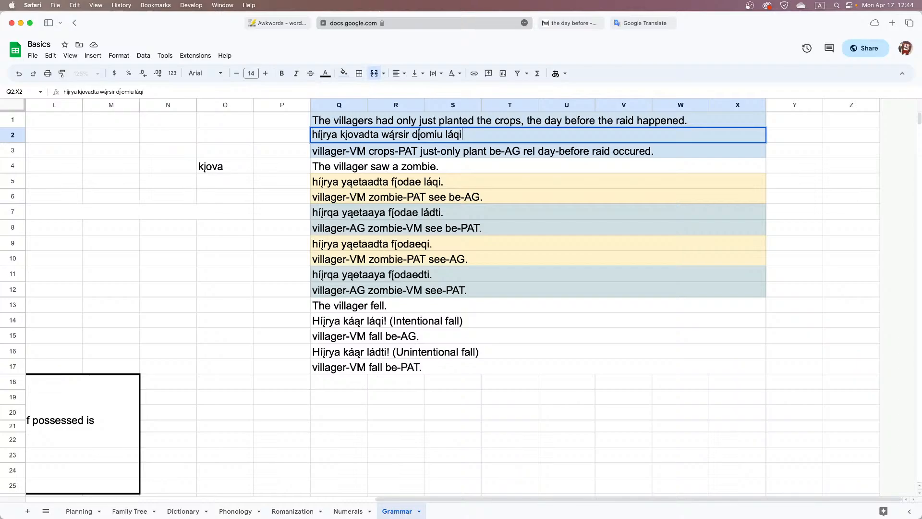
type(".")
left_click(382, 134)
key("super+v")
key("super+z")
key("super+v")
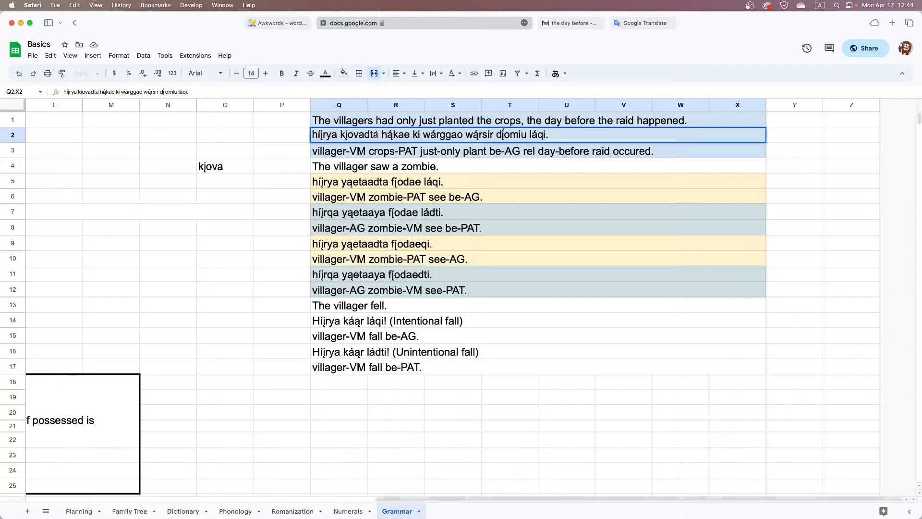
Add commas after "kįovadta" and "ki" in the Híjr translation
left_click(379, 135)
type(",")
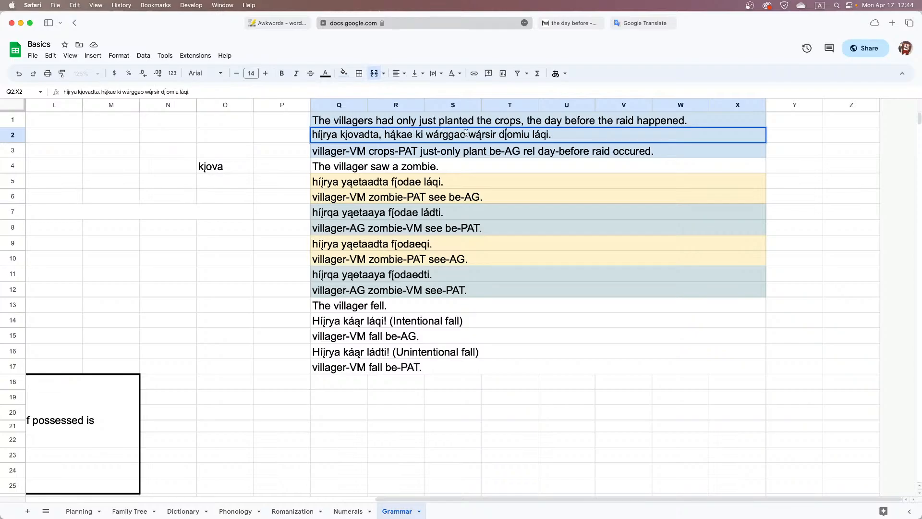
left_click(423, 134)
type(",")
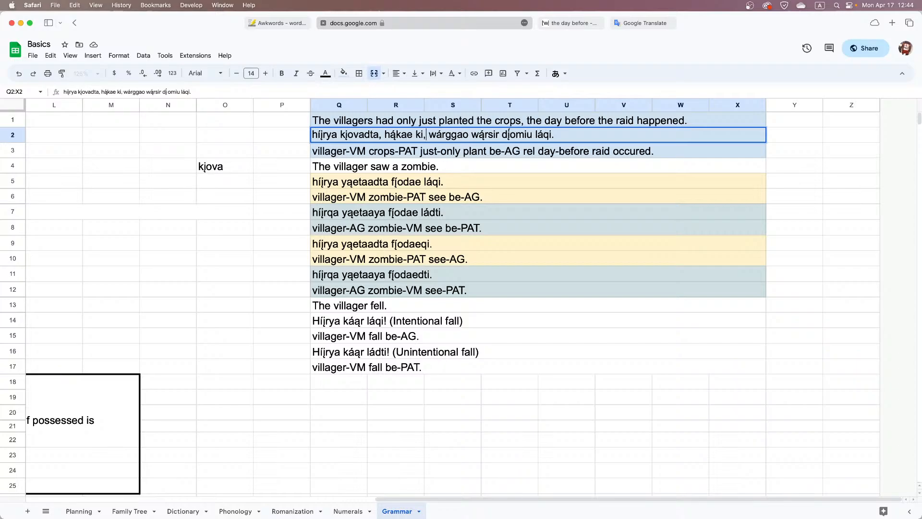
left_click(377, 151)
key("Up")
Delete "raid occured" and the leftover space from the end of the gloss in row 3
double_click(644, 150)
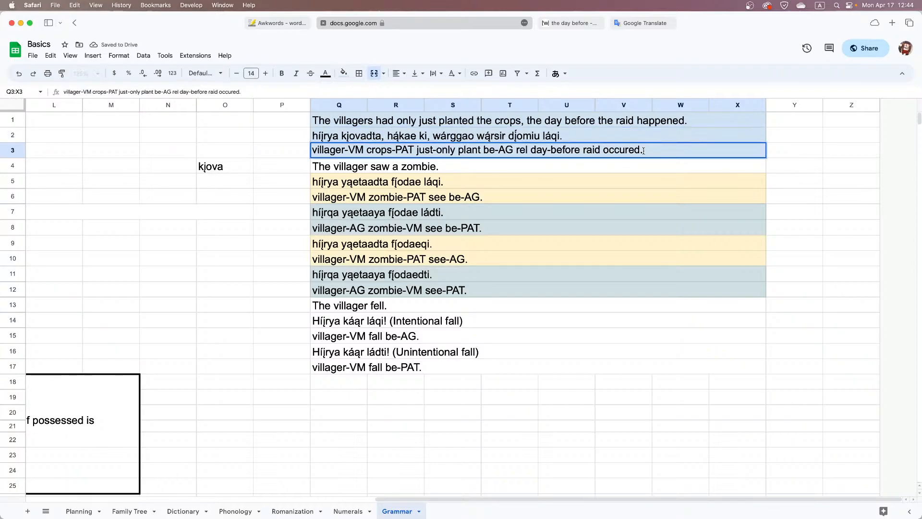
left_click_drag(644, 150, 582, 149)
key("BackSpace")
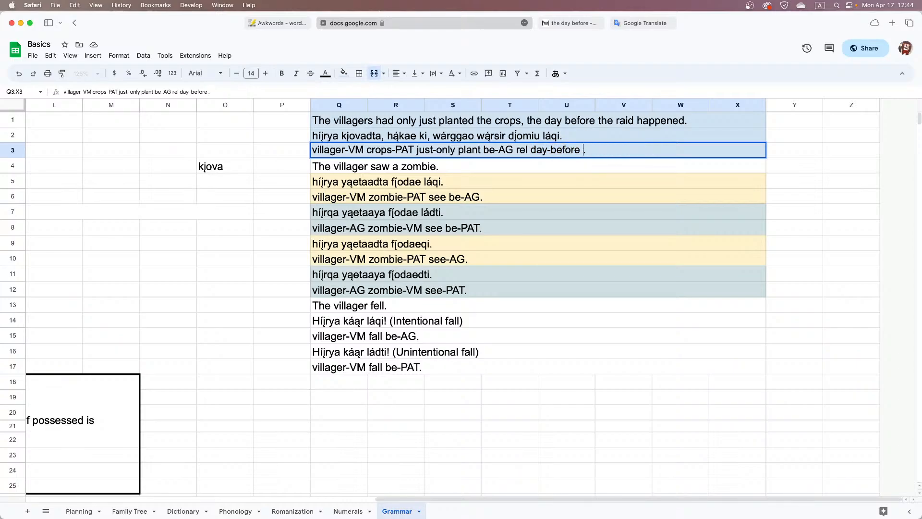
left_click(422, 138)
double_click(422, 138)
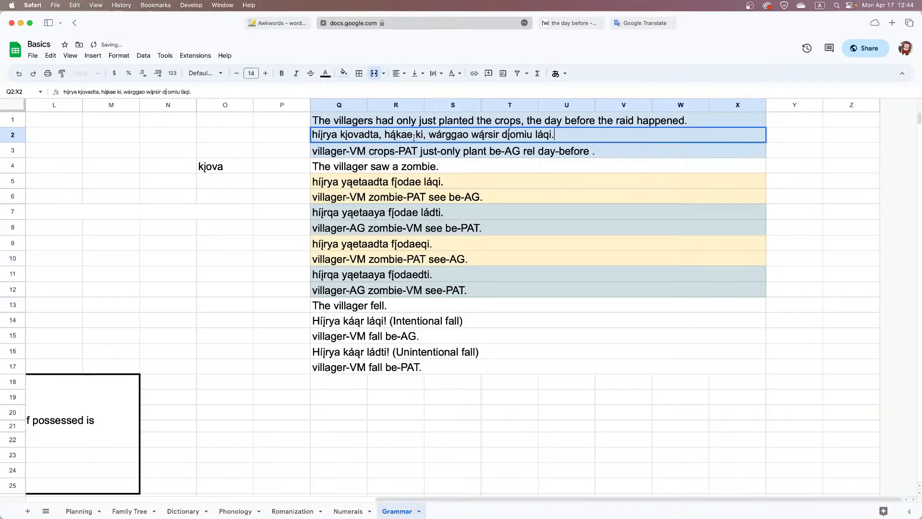
double_click(583, 151)
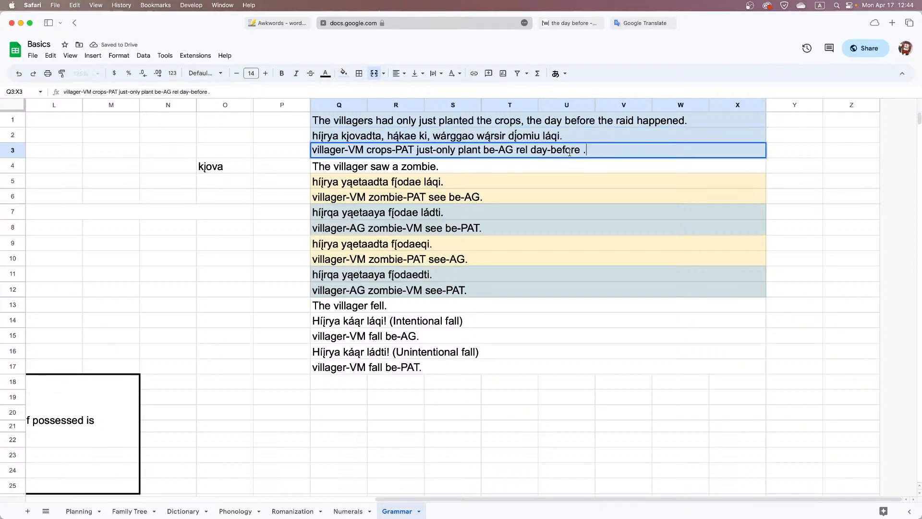
key("BackSpace")
Move "rel day-before" ahead of "just-only" in the gloss and insert "raid" in front of it, separating the words with spaces
left_click(517, 149, "shift")
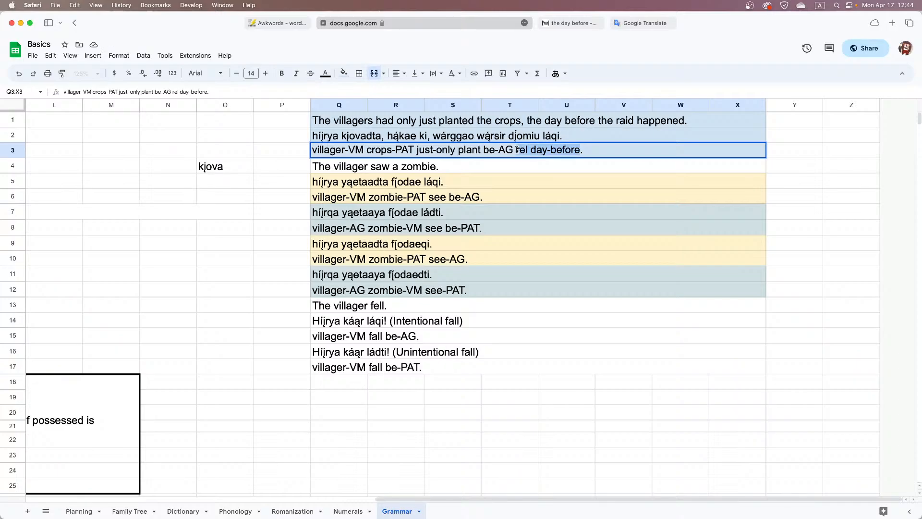
key("super+x")
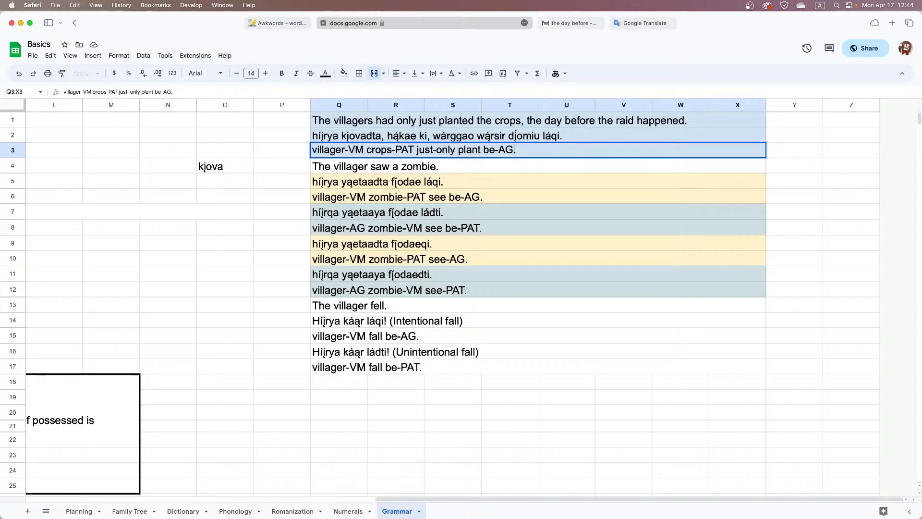
left_click(417, 148)
key("super+v")
left_click(417, 148)
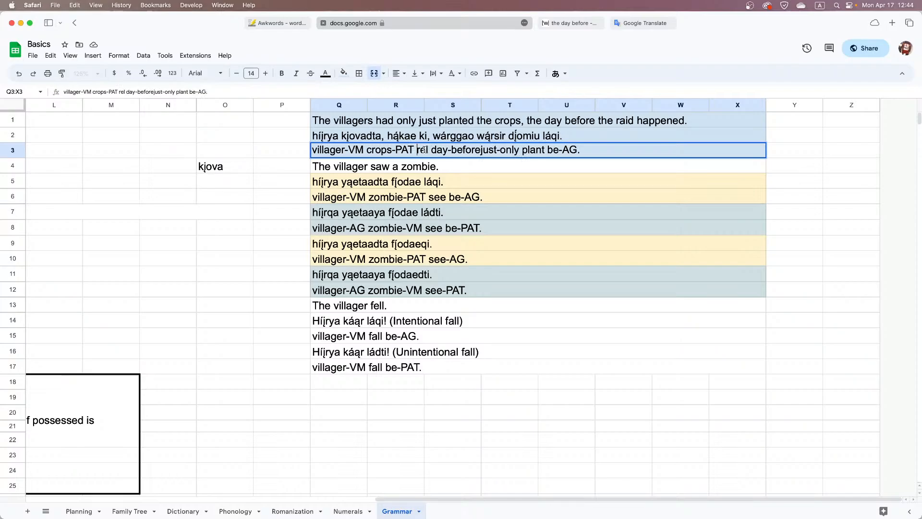
type("raid")
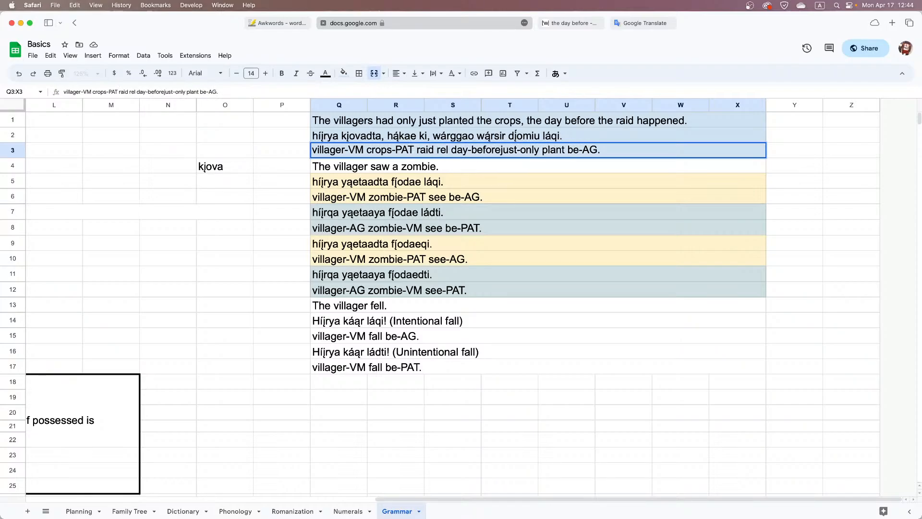
left_click(501, 150)
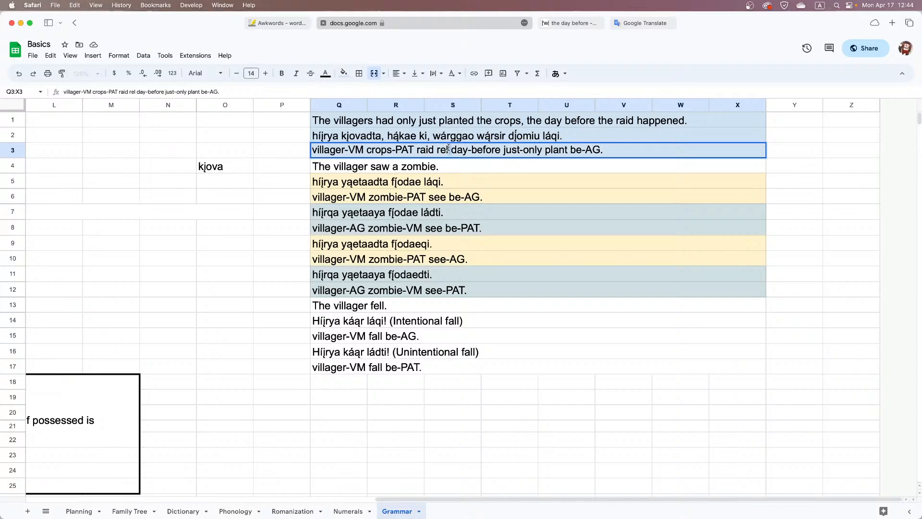
Capitalize "rel" as "REL" in the gloss and add commas after "crops-PAT" and "REL"
double_click(437, 150)
type("REL")
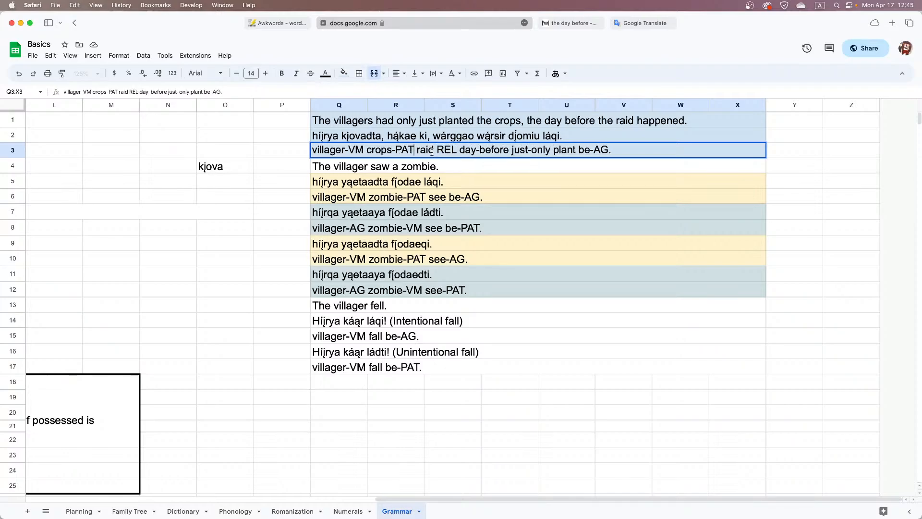
left_click(414, 150)
type(",")
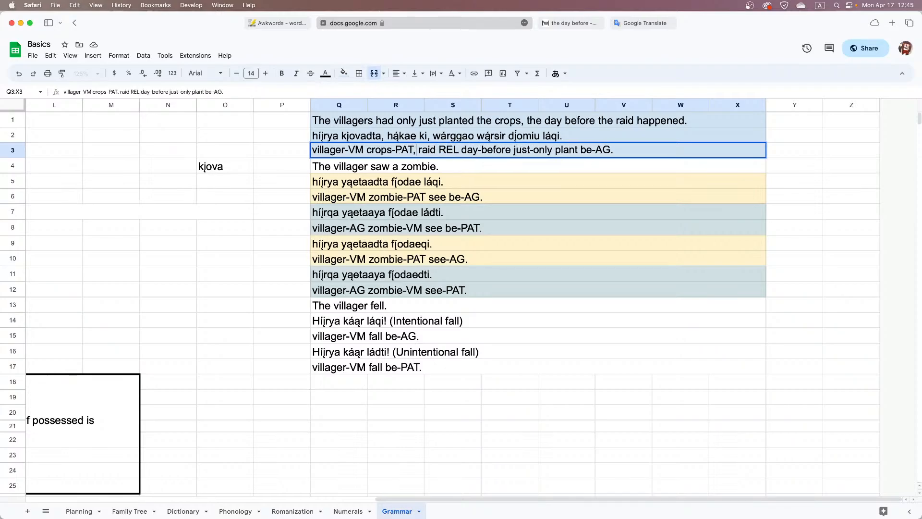
left_click(513, 150)
type(",")
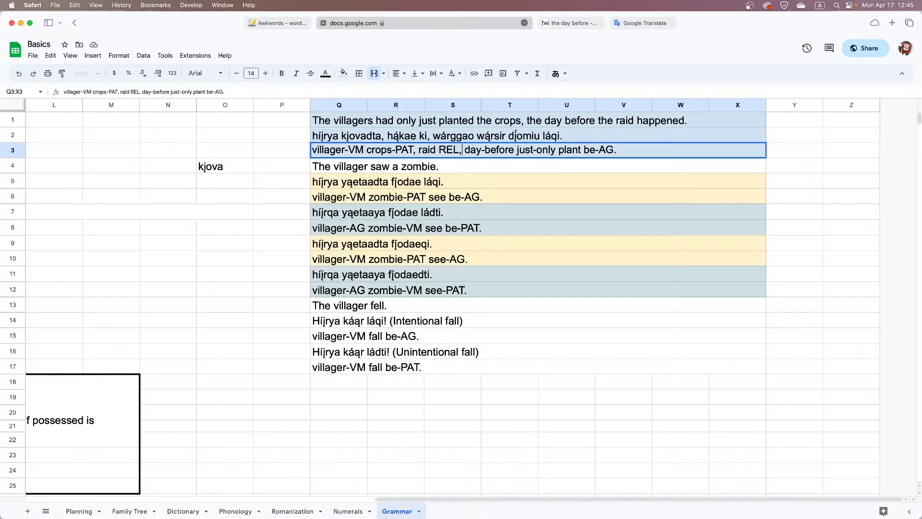
Review the first example in rows 1 to 3, checking the English sentence, its translation and the gloss phrase by phrase
left_click(538, 139)
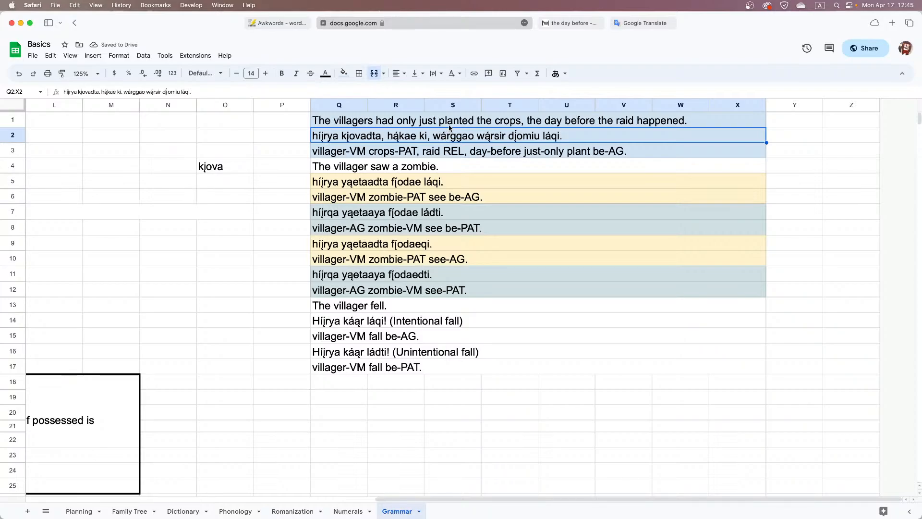
left_click(450, 123)
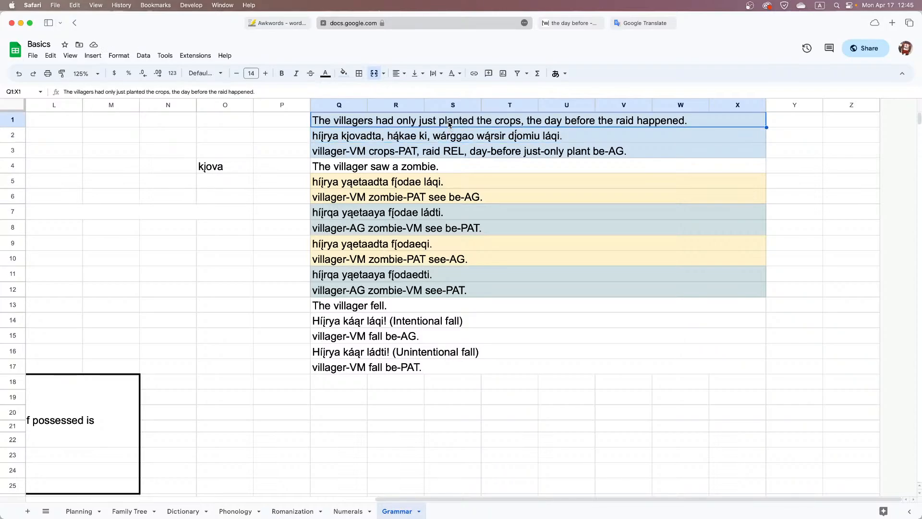
double_click(354, 154)
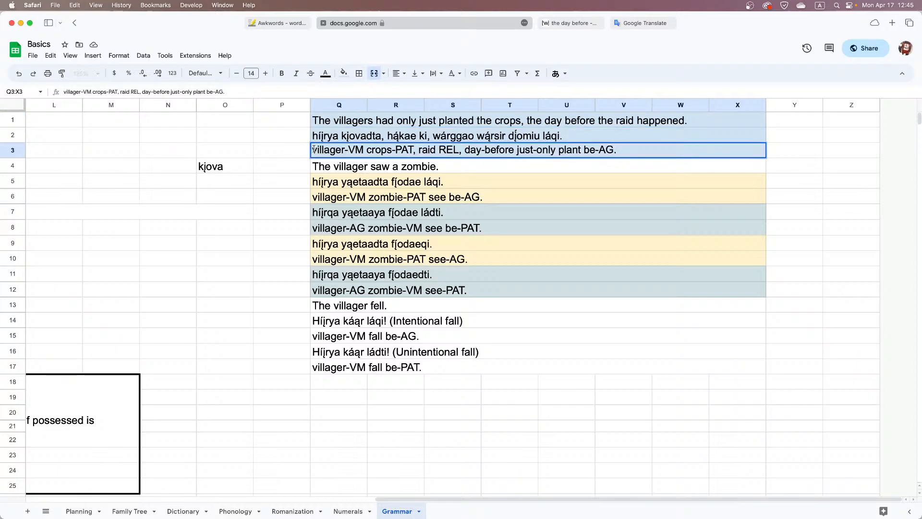
left_click_drag(313, 150, 439, 149)
left_click_drag(439, 149, 513, 152)
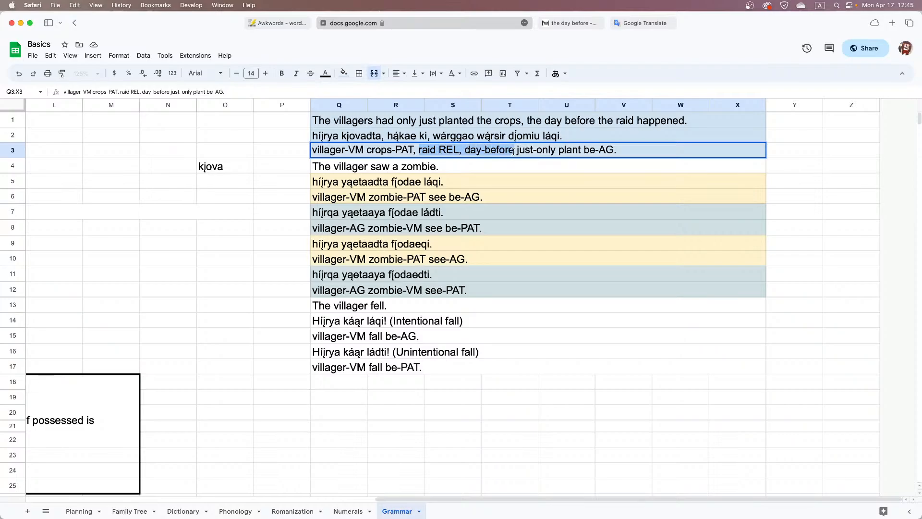
left_click(517, 151)
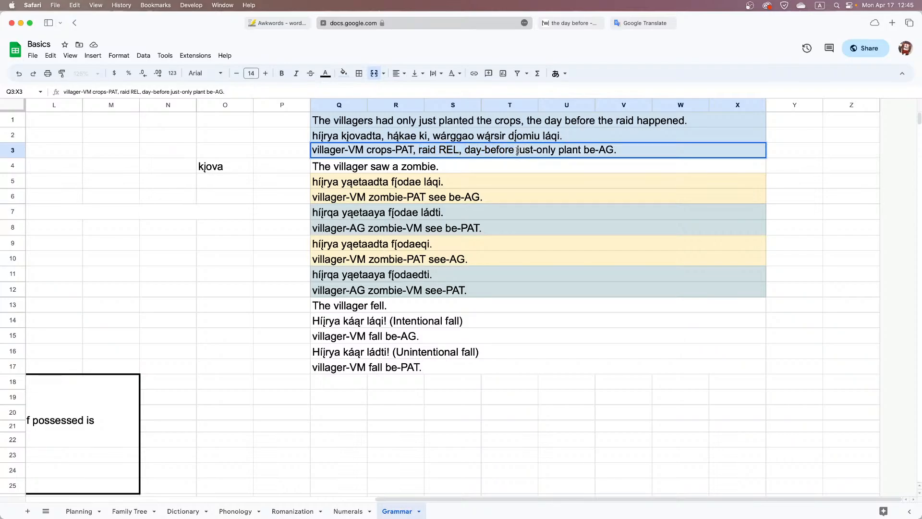
left_click_drag(517, 151, 617, 151)
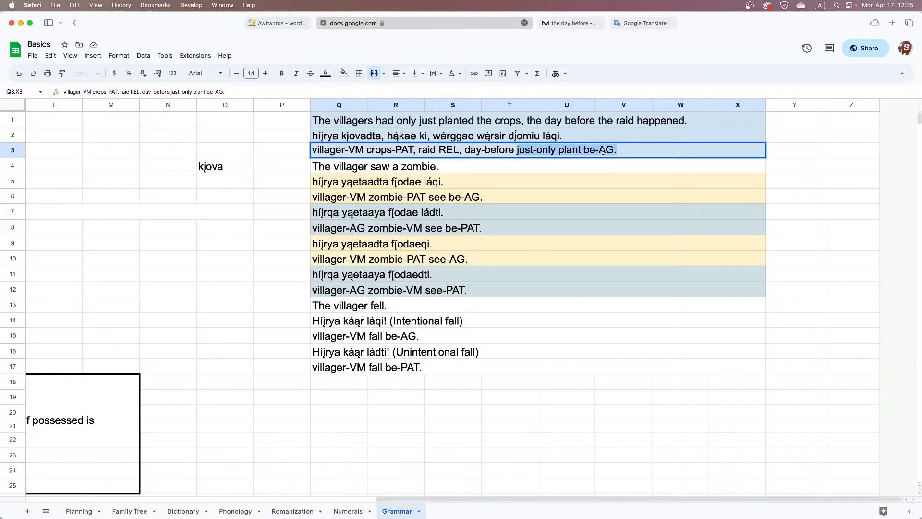
key("Return")
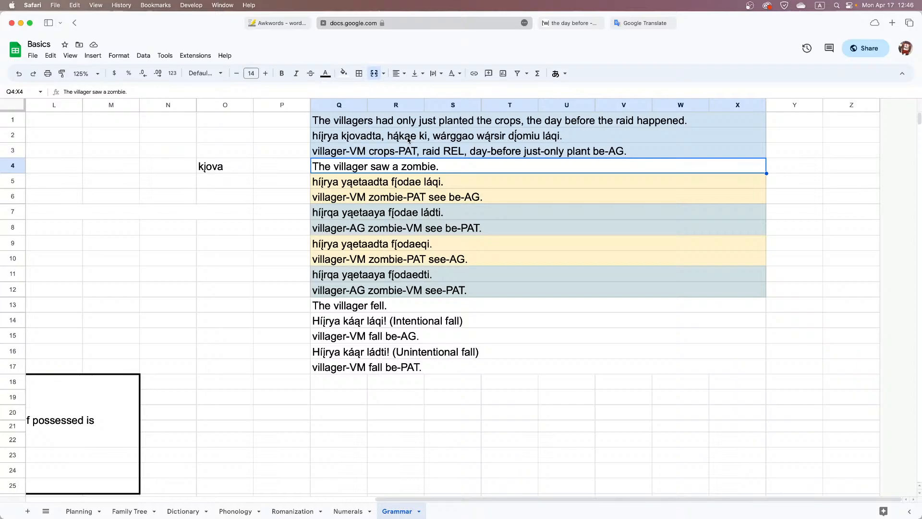
Clear the word "kįova" from cell O4 and merge cells M2 to O2
left_click(224, 169)
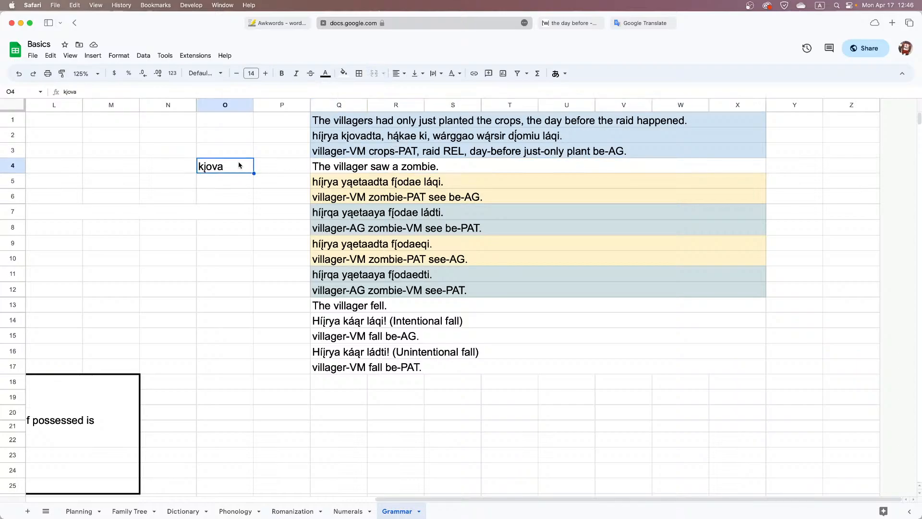
key("BackSpace")
scroll(291, 146, "left", 5)
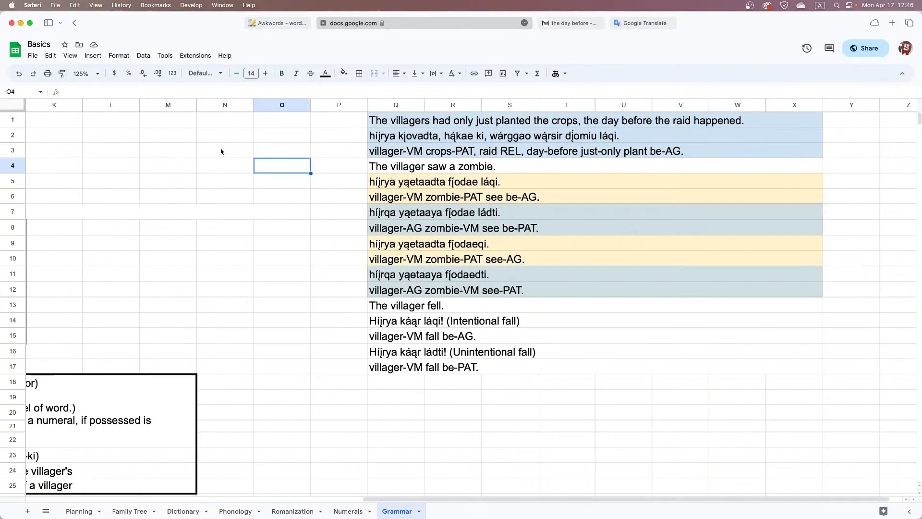
left_click_drag(223, 151, 261, 152)
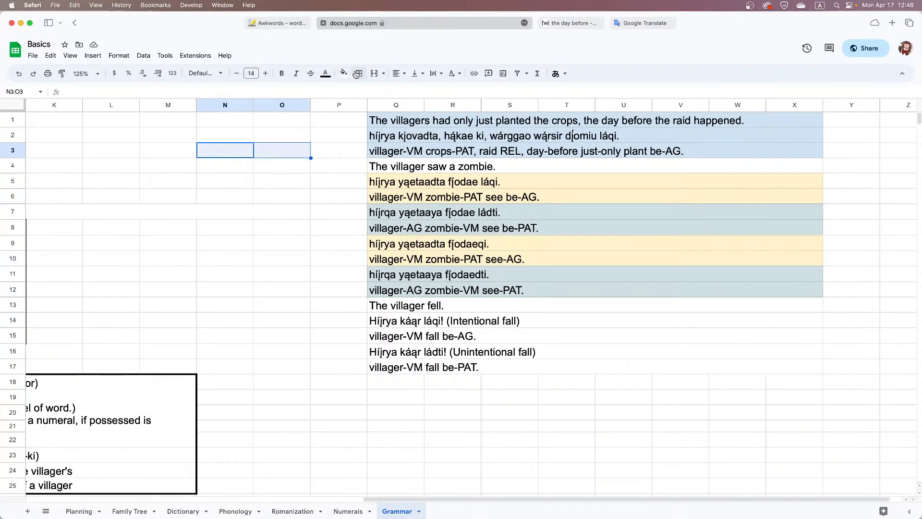
left_click_drag(173, 137, 290, 133)
left_click(374, 73)
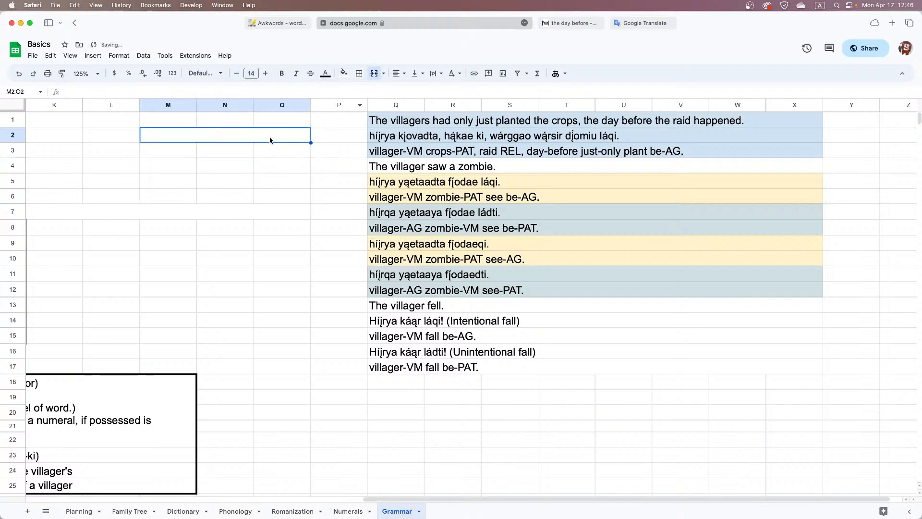
Enter "the day before" in the merged cell M2:O2
double_click(230, 132)
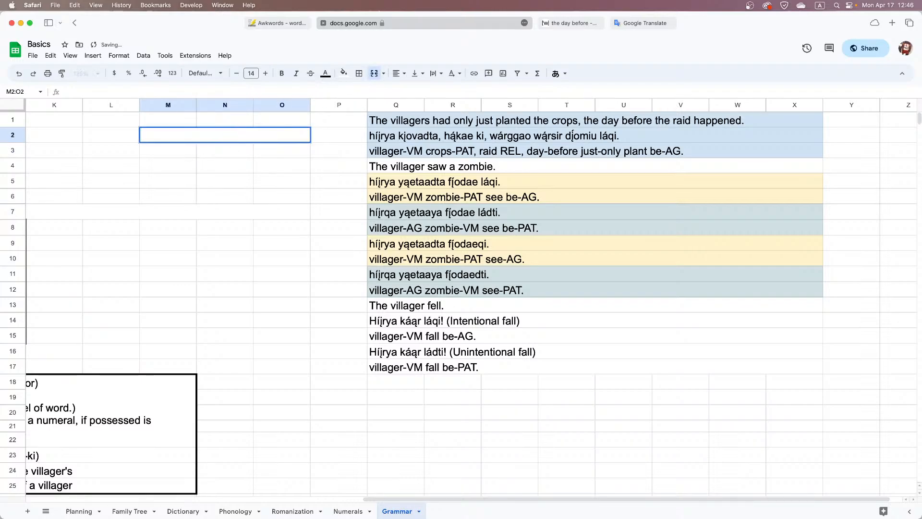
type("the day")
type("before")
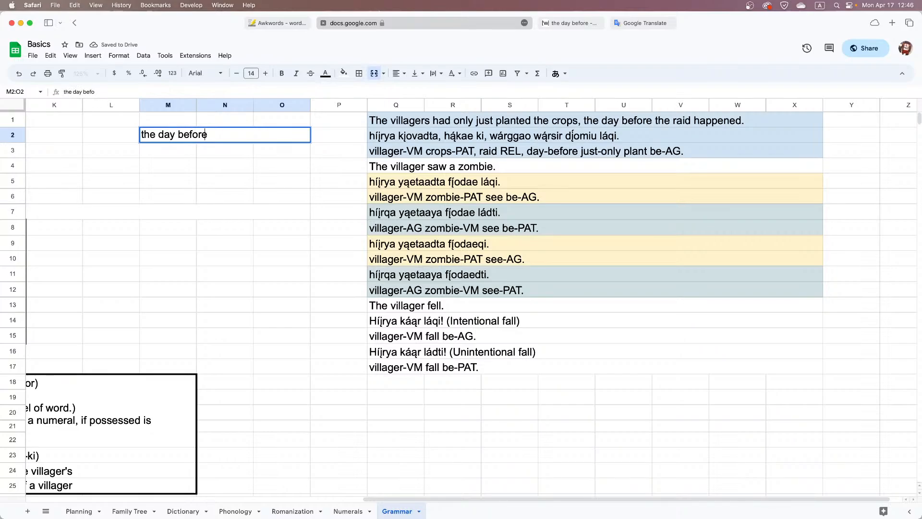
key("Return")
Copy "the day before" with its merged format into M3:O3 and reword the copy as "the day after"
type("the day before")
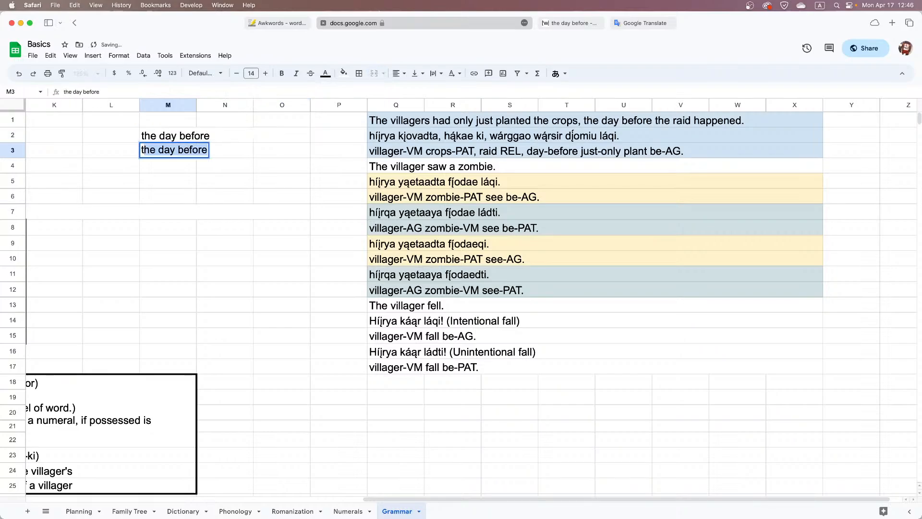
left_click(230, 139)
key("super+c")
left_click(224, 149)
key("super+v")
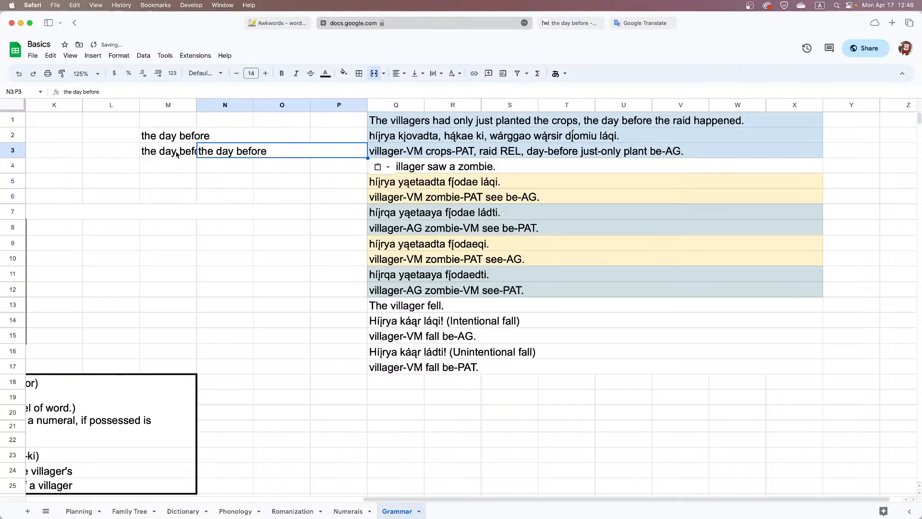
key("super+z")
left_click(176, 155)
key("super+v")
double_click(215, 150)
key("BackSpace")
key("BackSpace")
key("BackSpace")
key("BackSpace")
key("BackSpace")
key("BackSpace")
type("a")
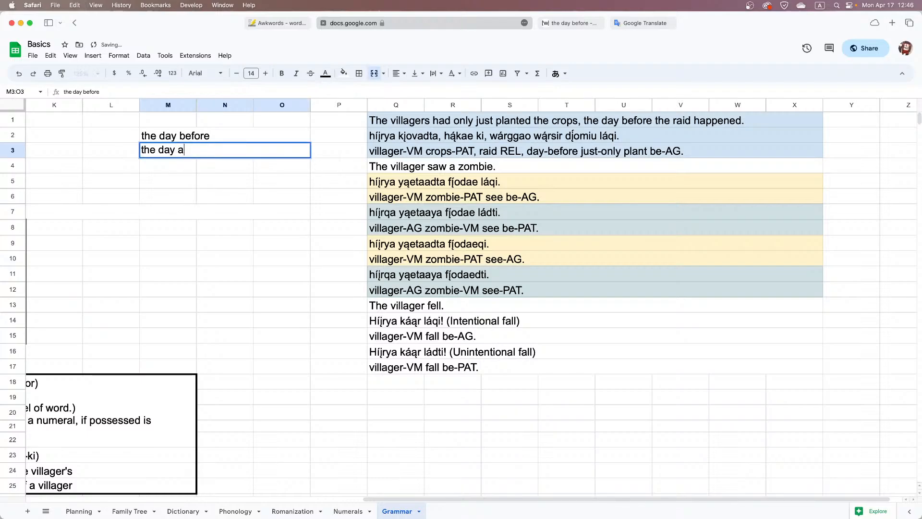
type("fter")
left_click(205, 167)
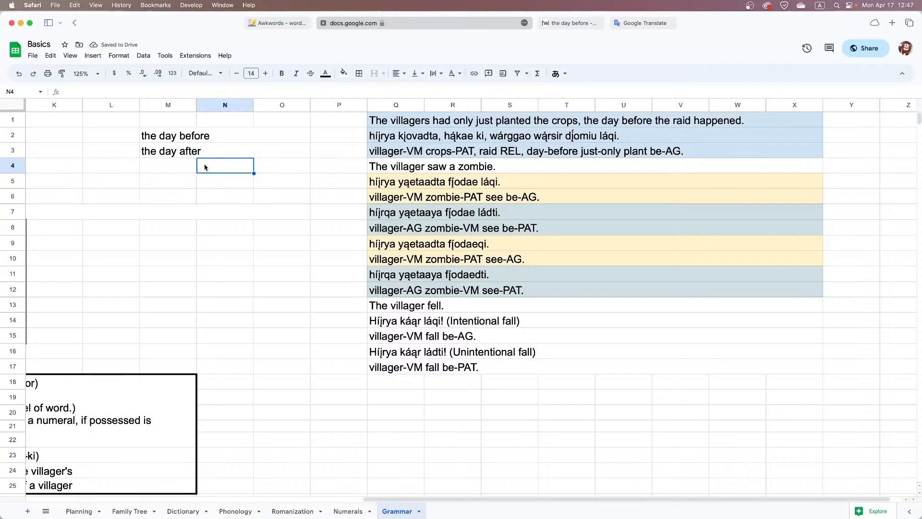
Enter the general pattern "the TIME before" in cell M4
key("Left")
type("t")
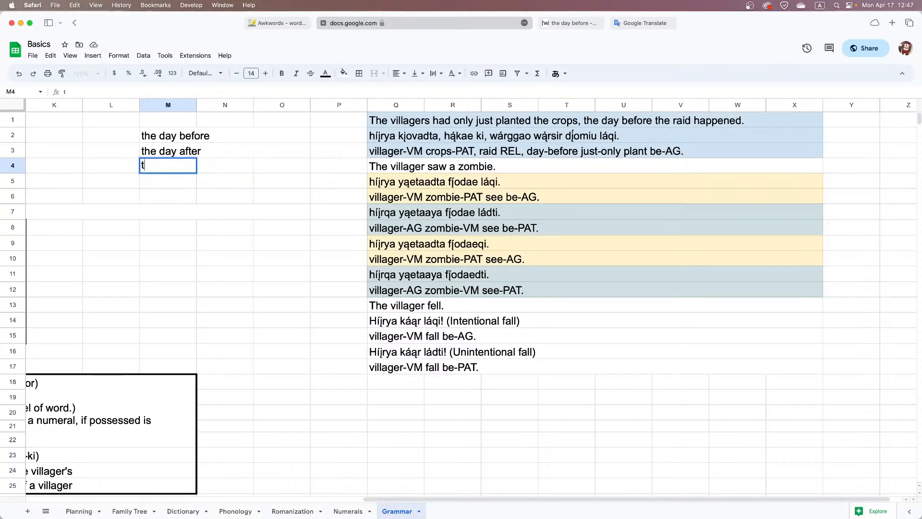
type("he TIME")
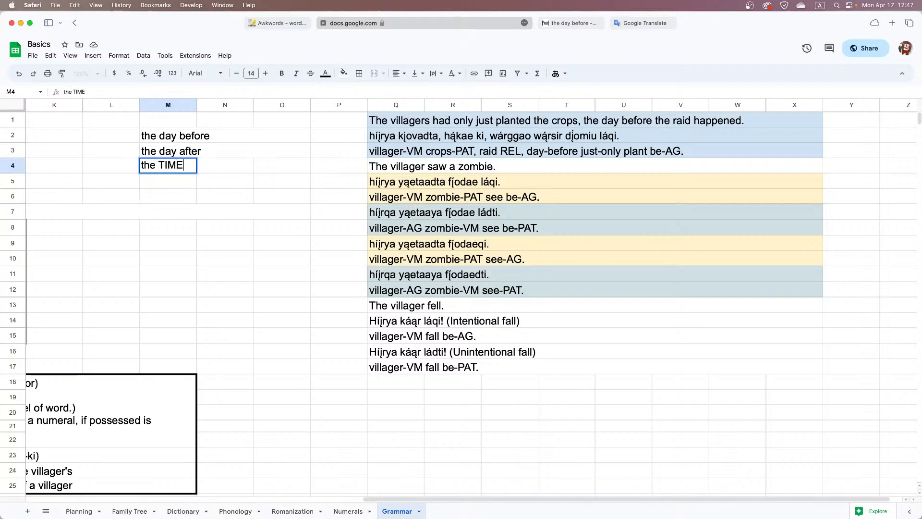
type(" before")
key("Return")
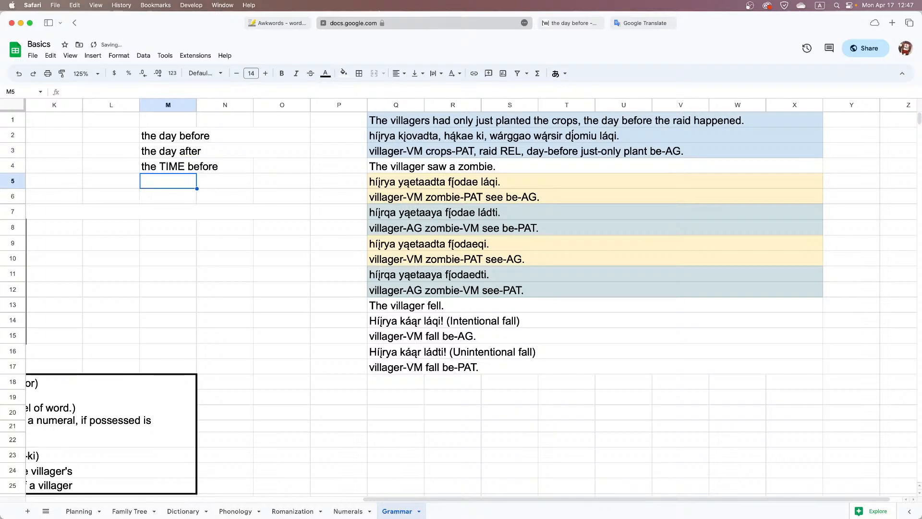
Enter "the TIME after" in cell M5, with TIME in capitals
type("the Time")
key("BackSpace")
key("BackSpace")
key("BackSpace")
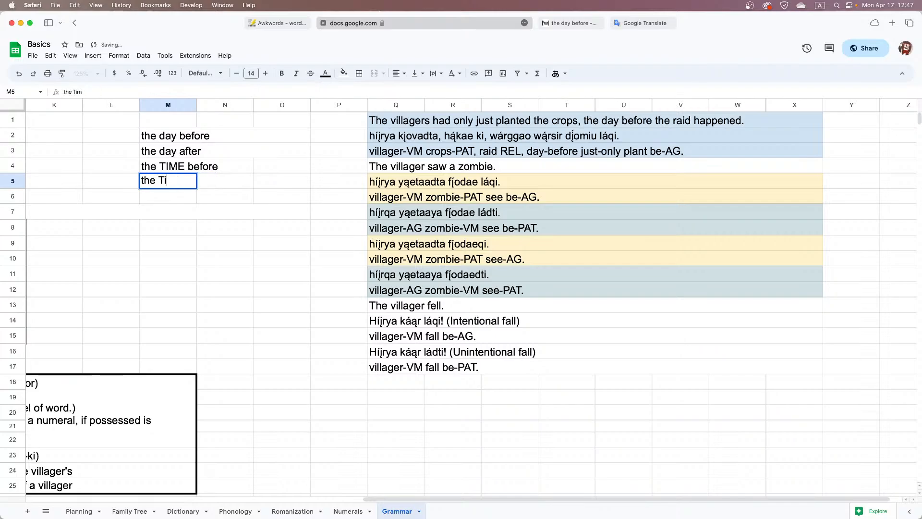
key("BackSpace")
type("IME after")
key("Return")
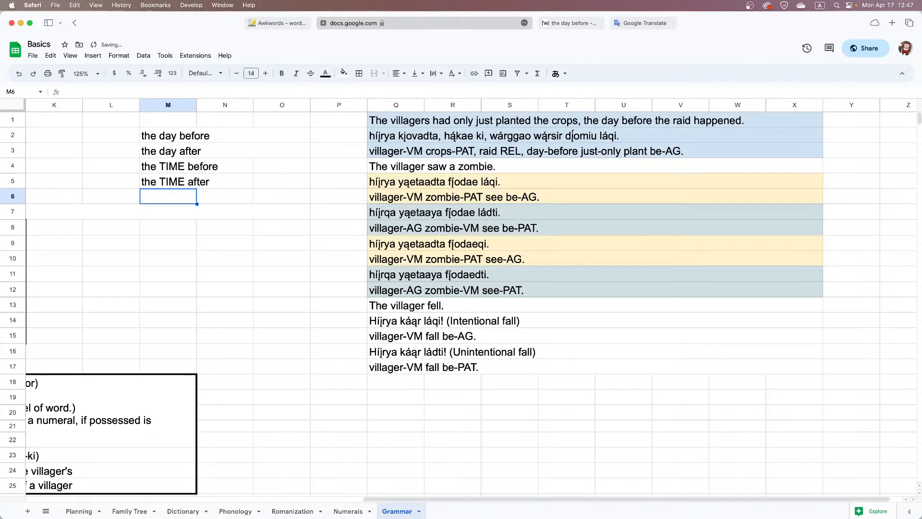
Delete the contents of M2:O3, removing "the day before" and "the day after"
key("Up")
key("Up")
key("Up")
key("shift+Right")
key("shift+Right")
key("shift+Up")
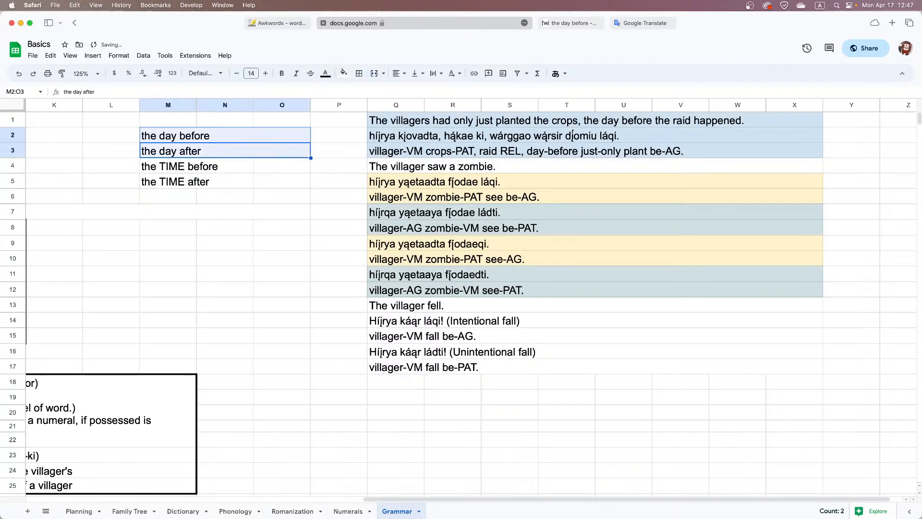
key("Delete")
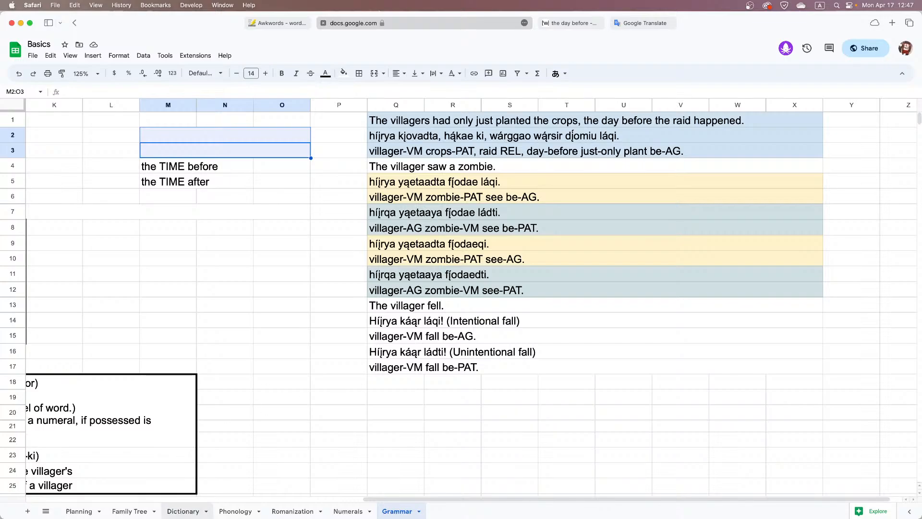
Search the Dictionary sheet for "after" and respell that entry's Híjr word as "'íu"
left_click(183, 511)
scroll(205, 367, "up", 5)
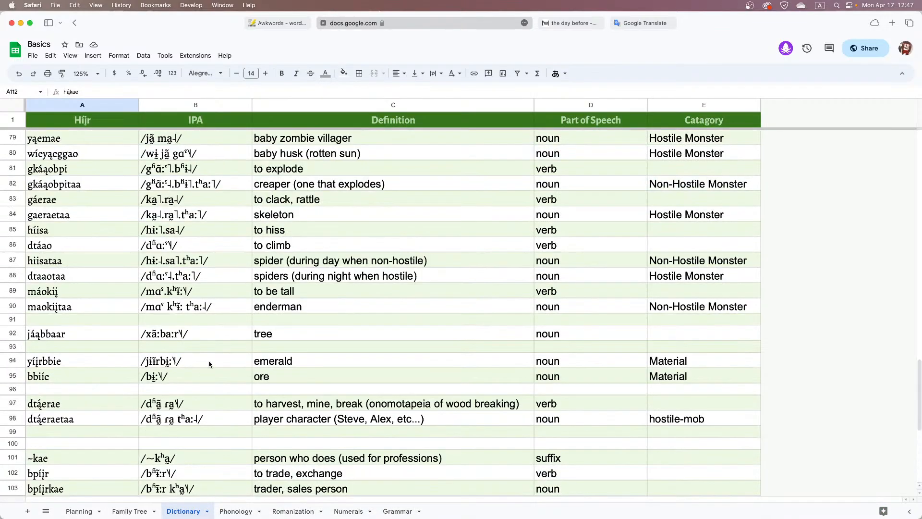
key("super+f")
type("after")
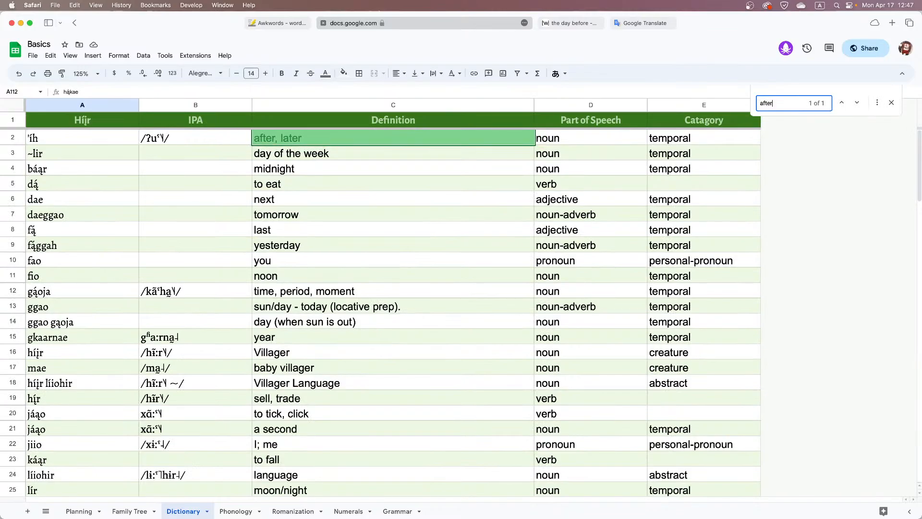
double_click(98, 143)
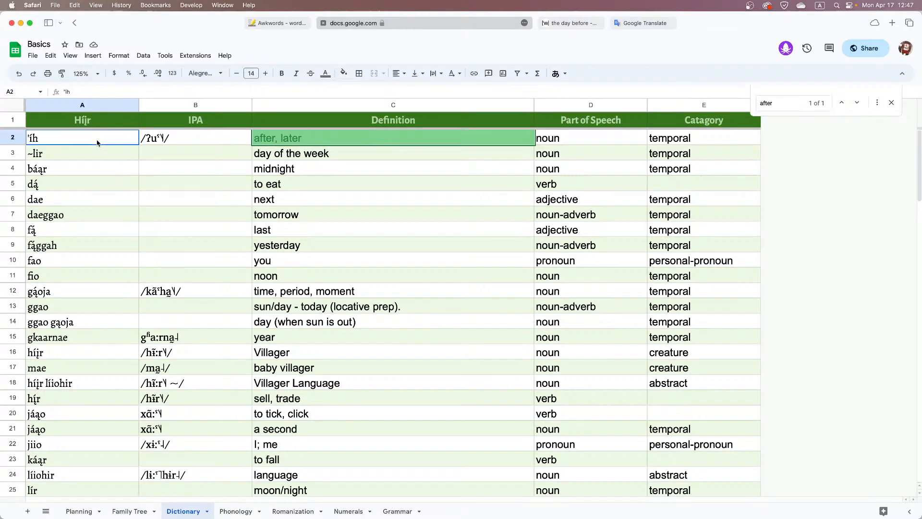
left_click(92, 139)
key("BackSpace")
type("u")
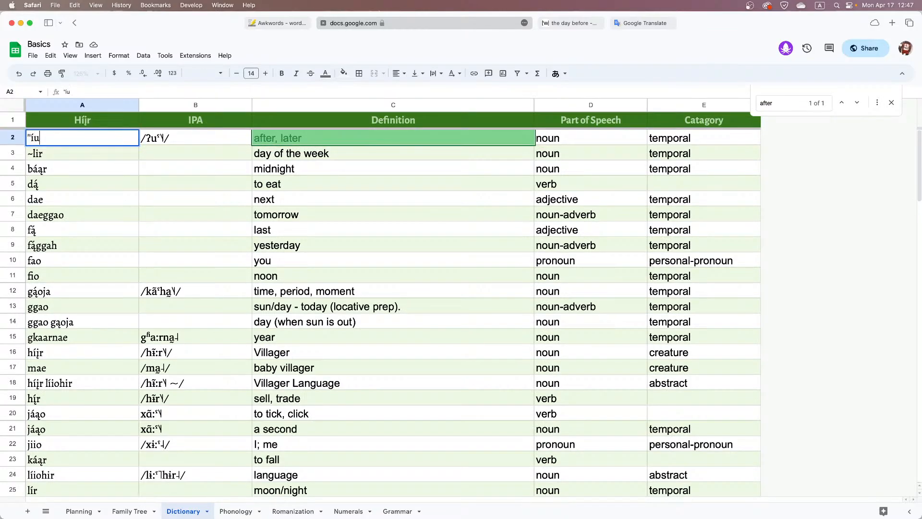
key("Return")
Replace "wár" in "wárggao" with the dictionary word "'íu" in the Grammar sheet's row 2 translation, making it "'íuggao"
left_click(93, 143)
double_click(94, 142)
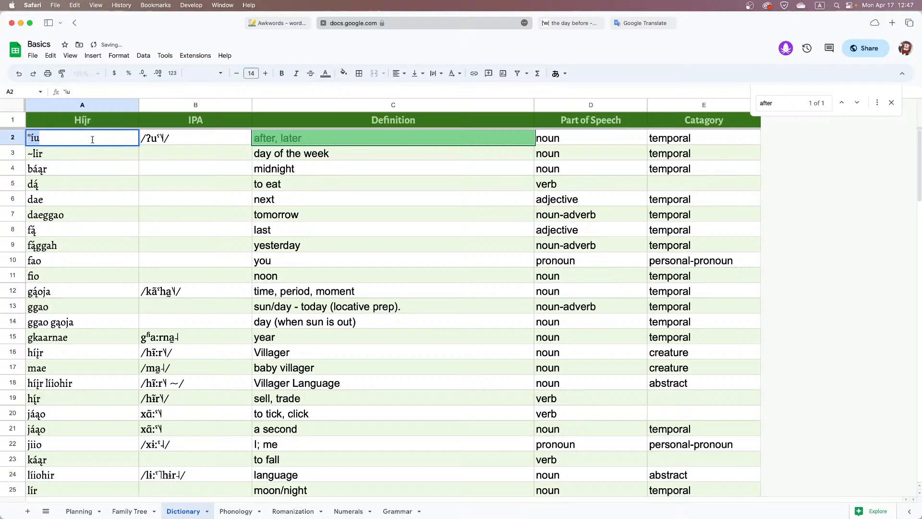
left_click_drag(47, 138, 31, 139)
left_click(397, 511)
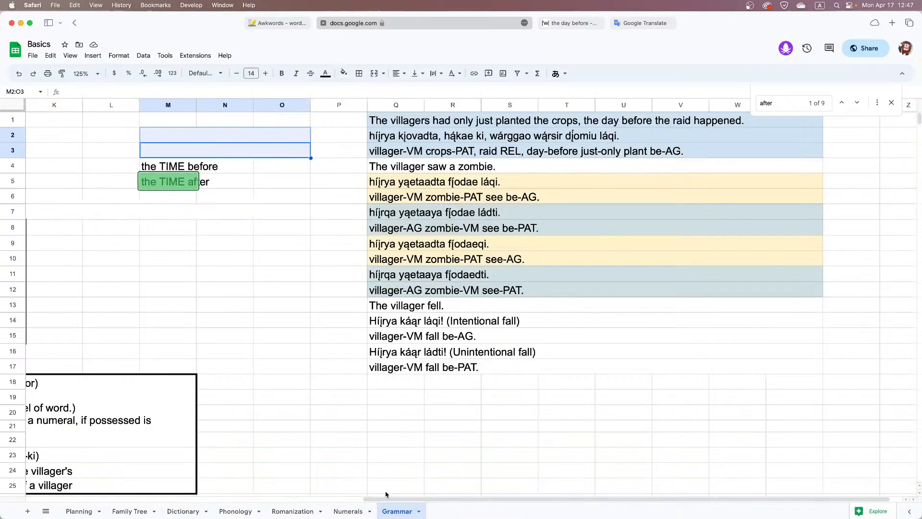
left_click(527, 140)
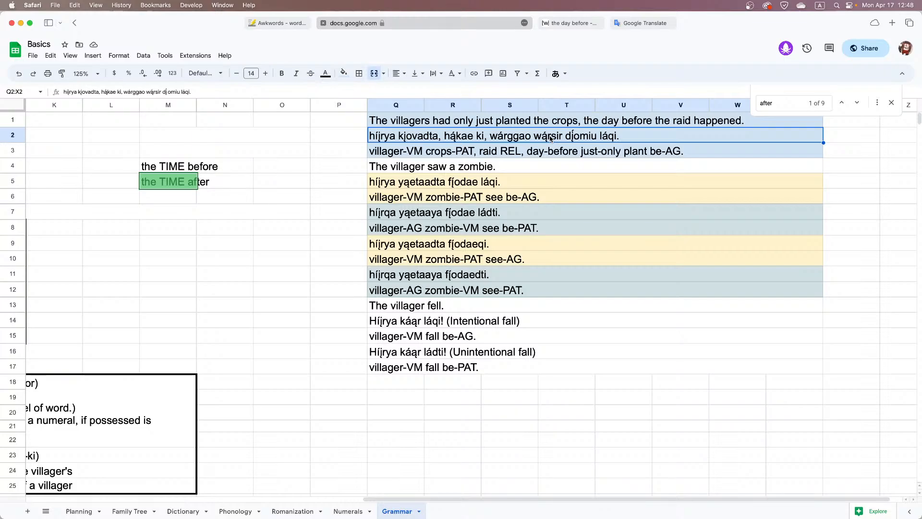
double_click(509, 138)
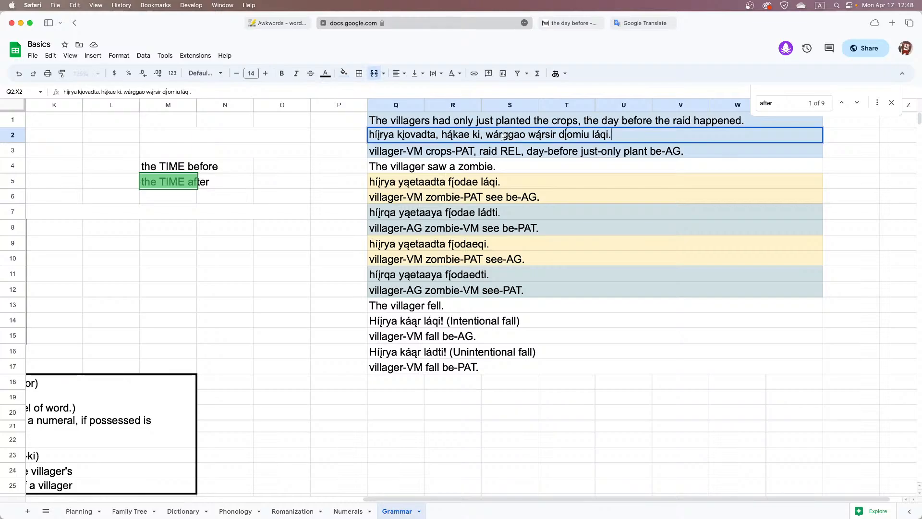
left_click_drag(503, 137, 487, 137)
type("'íu")
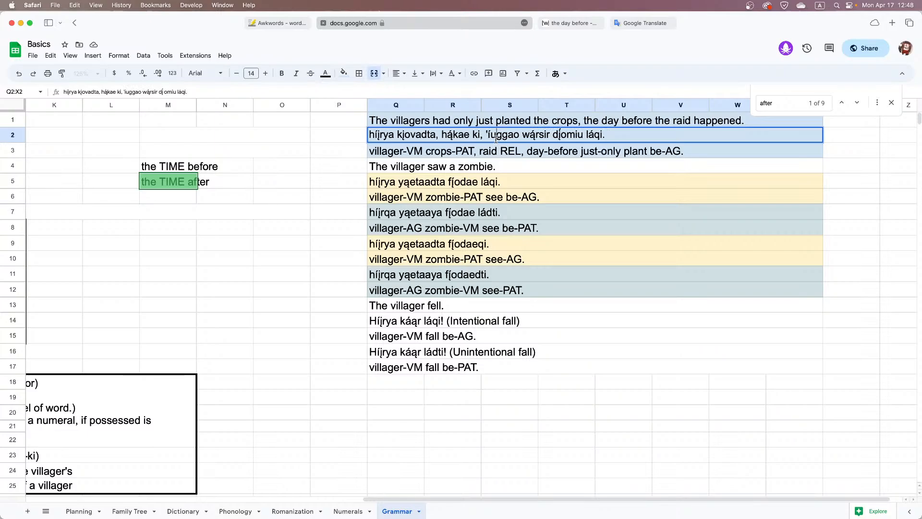
key("Return")
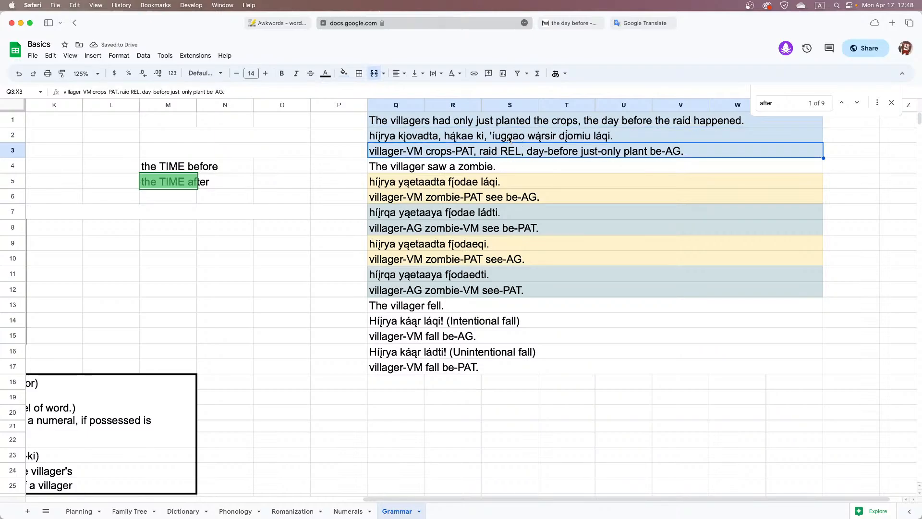
Try to change "day-before" to "day-after" in the row 3 gloss, and undo the gloss text misplaced in cell M5
double_click(565, 153)
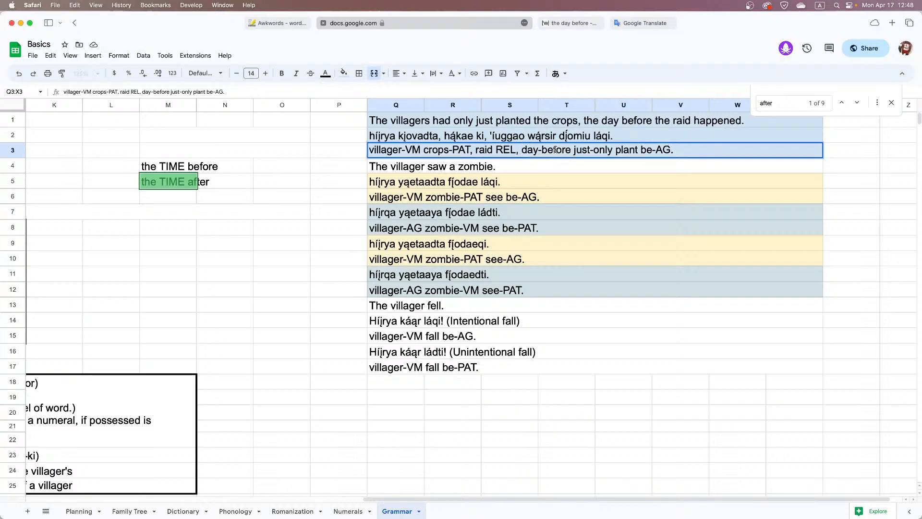
double_click(555, 150)
type("after")
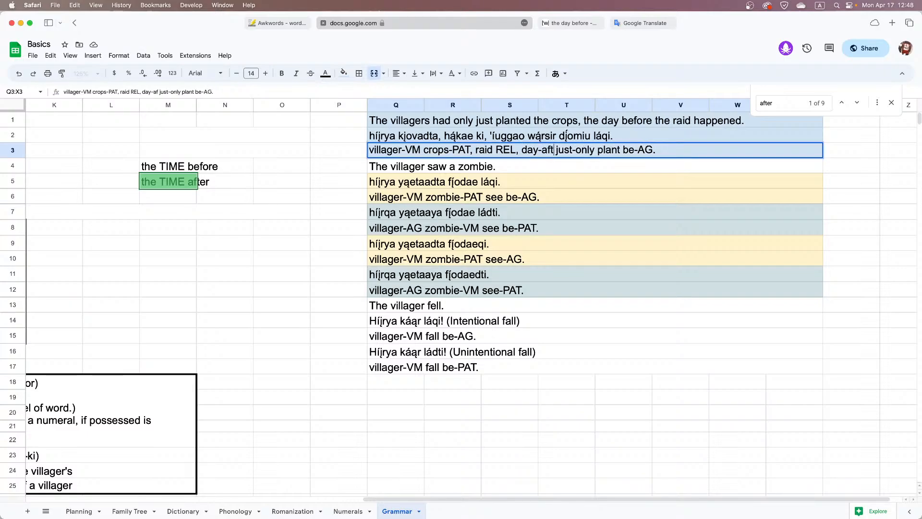
left_click(890, 105)
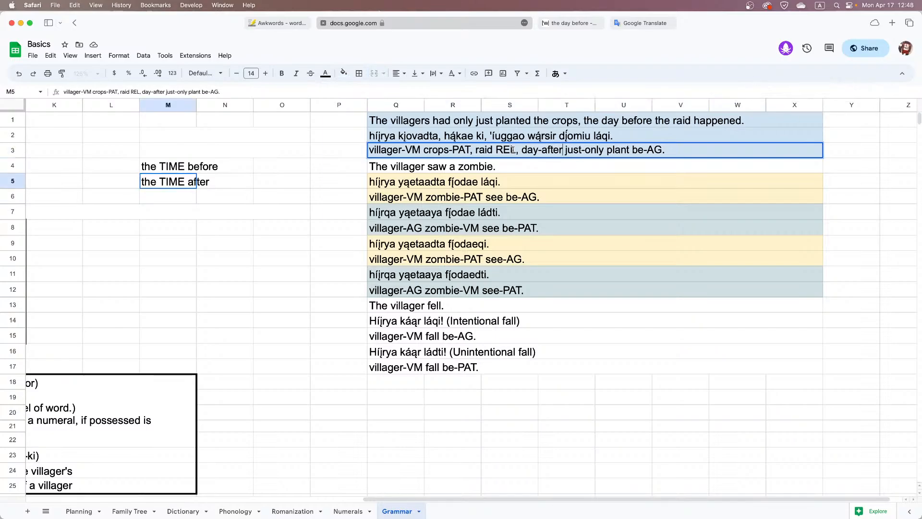
left_click(520, 167)
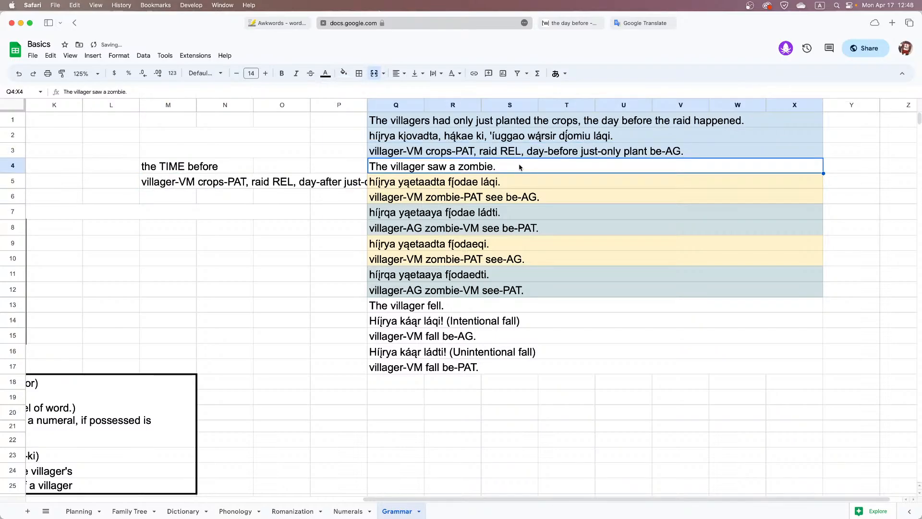
left_click(547, 153)
key("super+z")
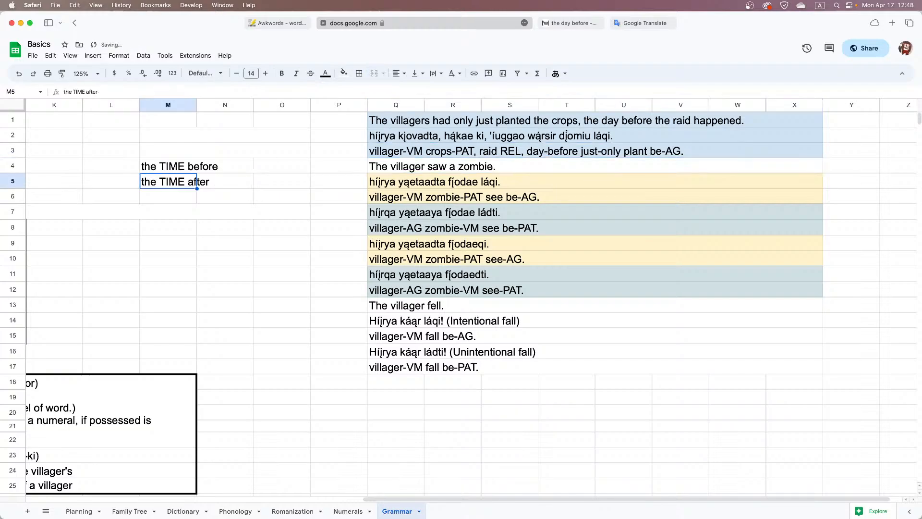
Replace "before" with "after" in the row 3 gloss, making it "day-after"
left_click(547, 154)
double_click(534, 150)
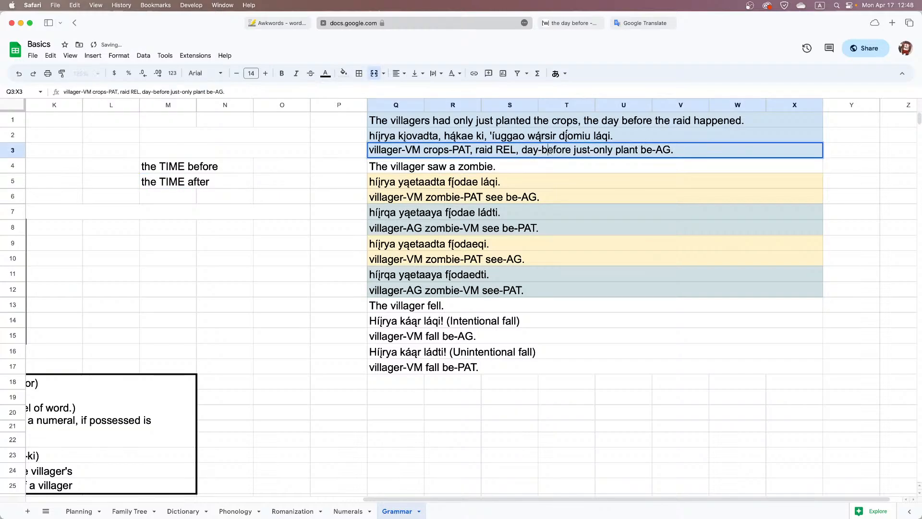
double_click(548, 150)
type("fa")
key("BackSpace")
key("BackSpace")
type("aft")
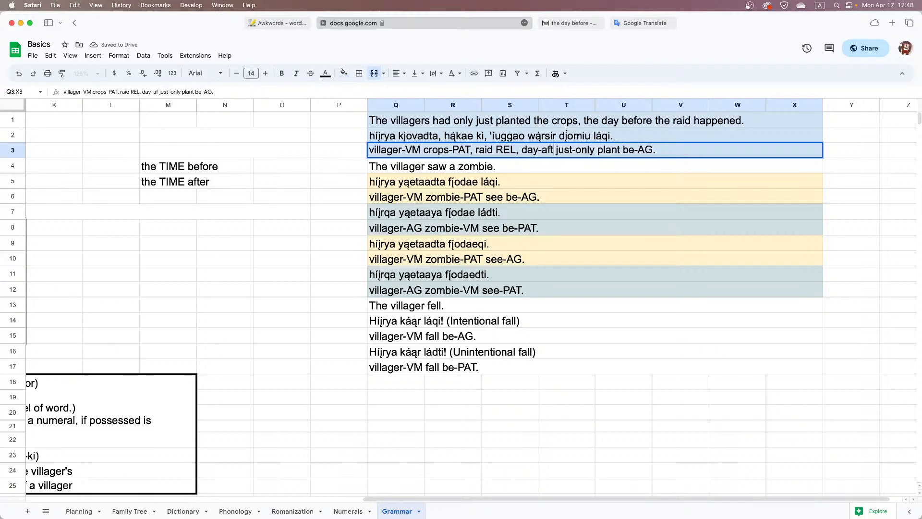
type("er")
key("Return")
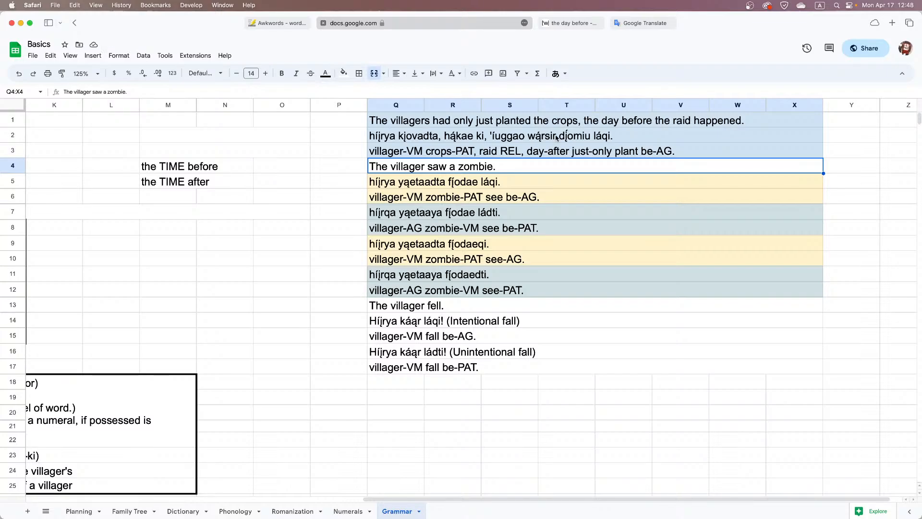
Undo the "day-after" gloss edit in row 3 and the "'íuggao" replacement in the row 2 translation
left_click(522, 121)
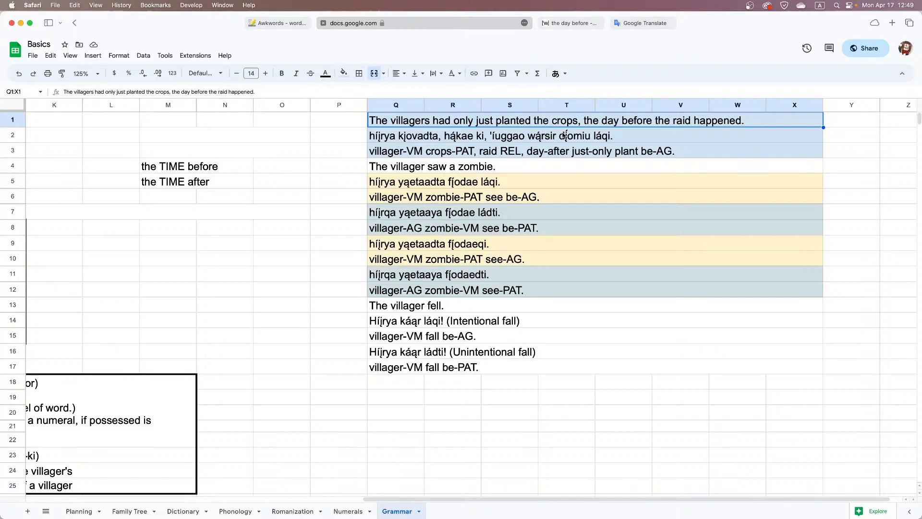
key("super+z")
key("super+z")
left_click(527, 152)
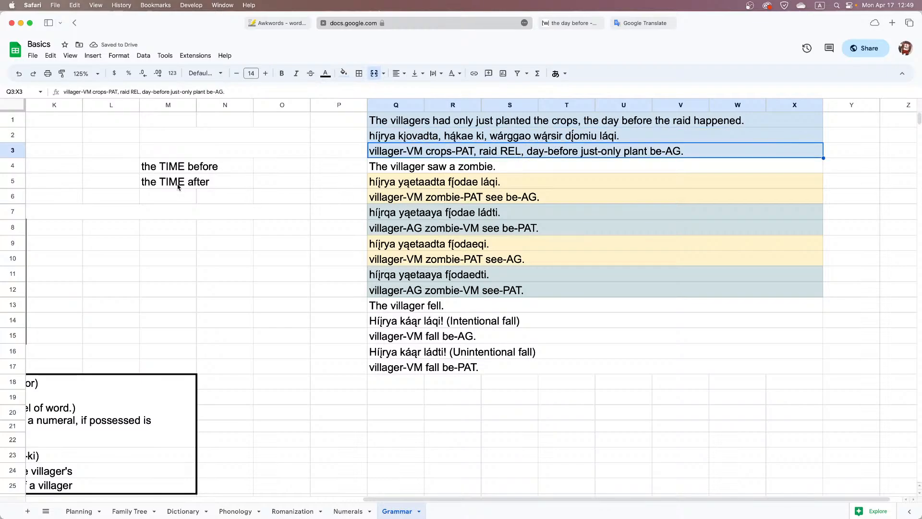
Merge cells M4:O5 horizontally so each TIME phrase has its own merged row
left_click(181, 168)
left_click_drag(177, 181, 282, 176)
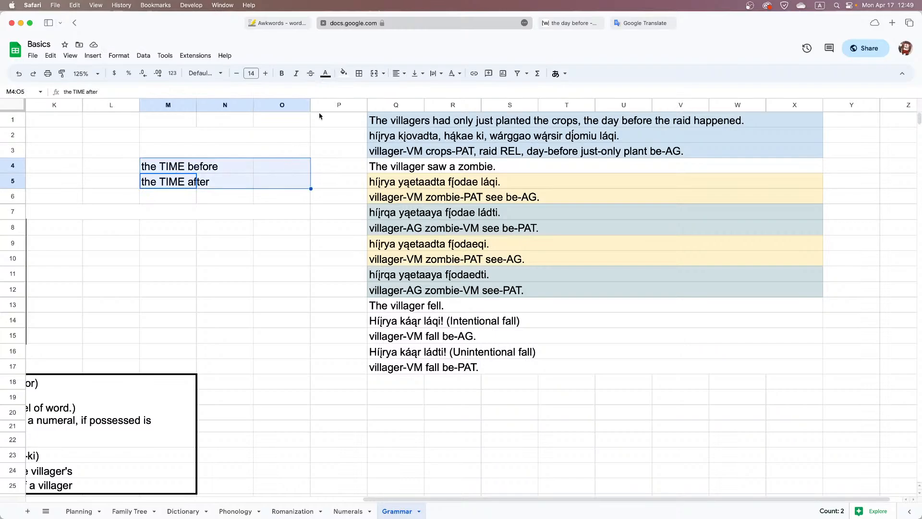
left_click(383, 73)
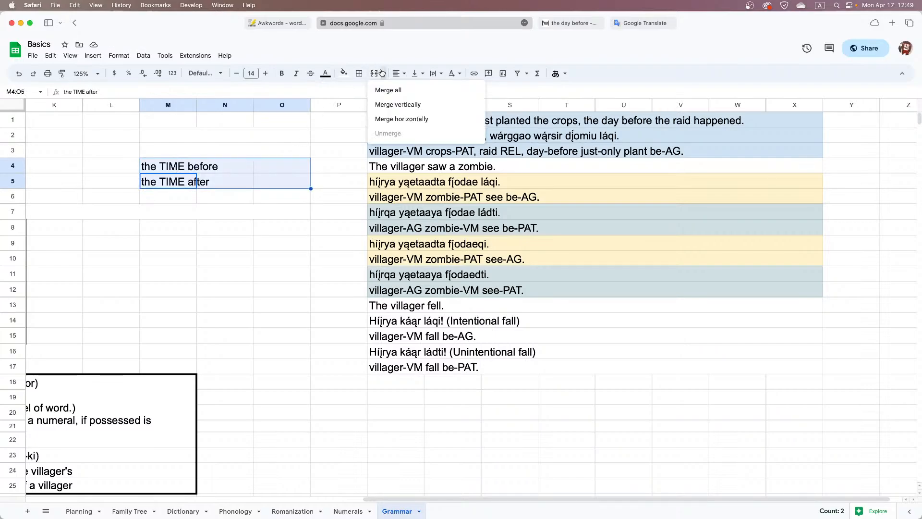
left_click(402, 118)
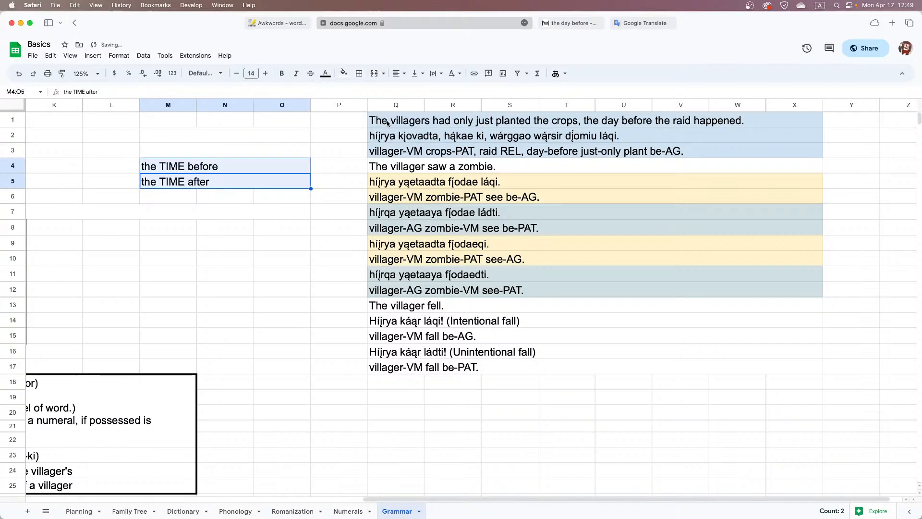
Copy "the TIME before" into the empty merged cell M2:O2
left_click(199, 166)
key("cmd+c")
left_click(195, 137)
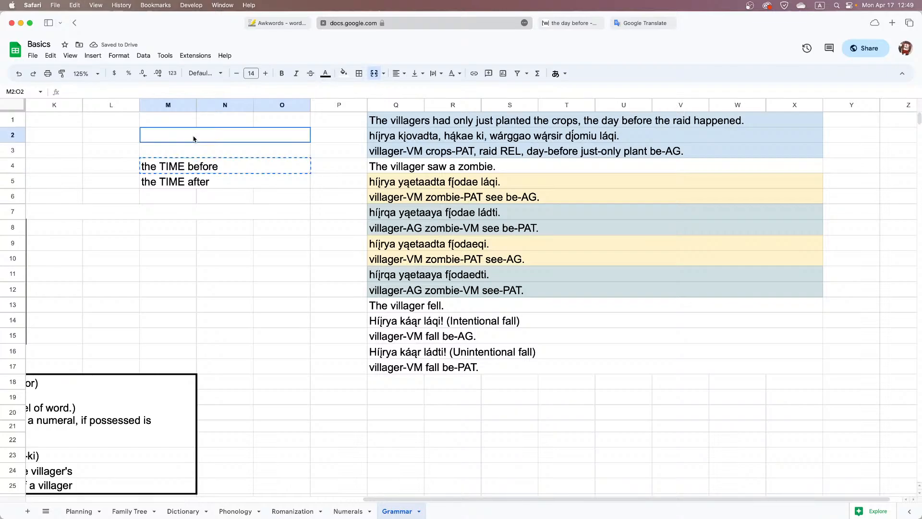
key("cmd+v")
Move "the TIME after" up into M4:O4 and clear M5:O5
left_click(196, 167)
left_click(195, 176)
key("cmd+c")
left_click(195, 166)
key("cmd+v")
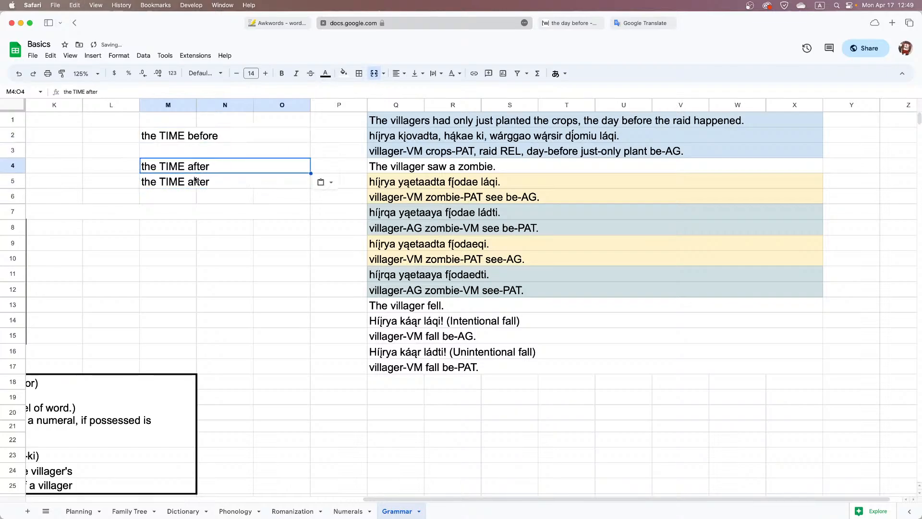
left_click(195, 180)
key("Delete")
Enter the pattern "RelClause + wárTIME" in M3:O3, below "the TIME before"
double_click(182, 149)
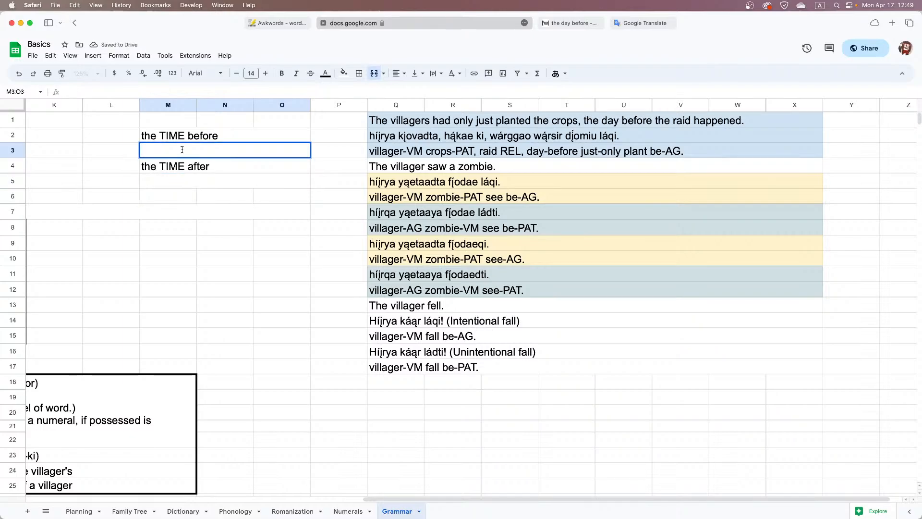
type("CLAUSE ~")
key("BackSpace")
key("BackSpace")
key("BackSpace")
key("BackSpace")
key("BackSpace")
key("BackSpace")
key("BackSpace")
key("BackSpace")
type("REL")
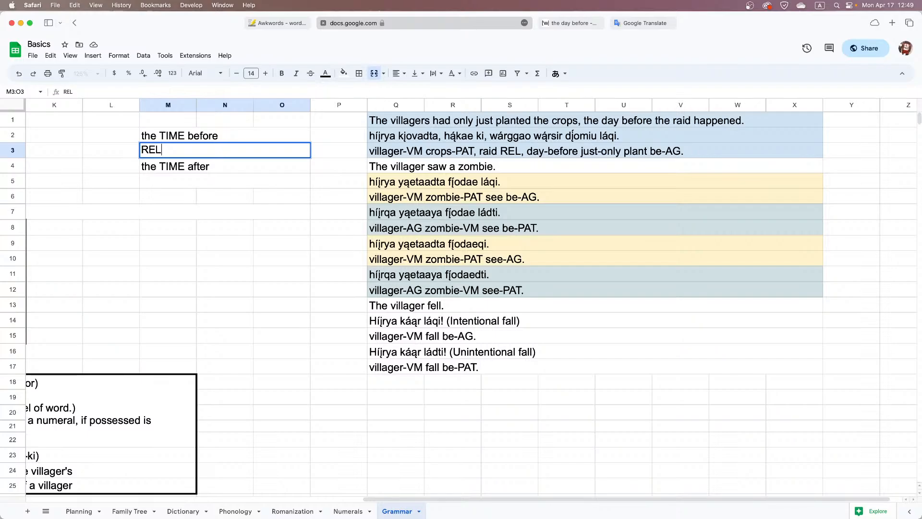
type("Clause")
key("BackSpace")
key("BackSpace")
key("BackSpace")
key("BackSpace")
key("BackSpace")
key("BackSpace")
key("BackSpace")
key("BackSpace")
type("elClause ")
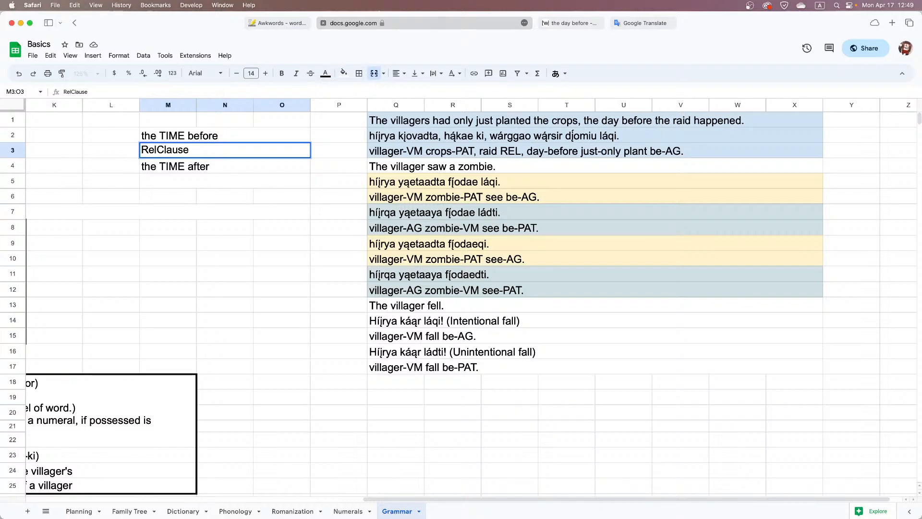
type("+")
type("wárTIME")
key("Return")
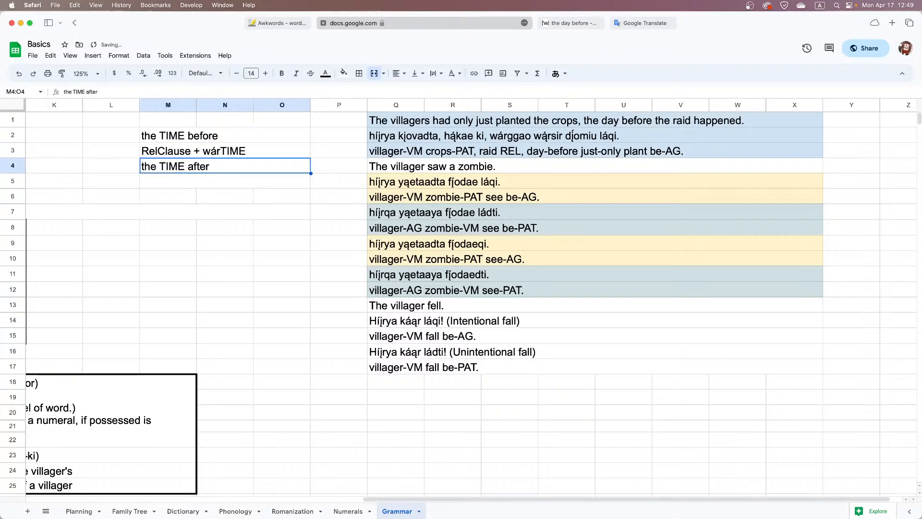
Copy the "RelClause + wárTIME" pattern into M5:O5, below "the TIME after"
key("Down")
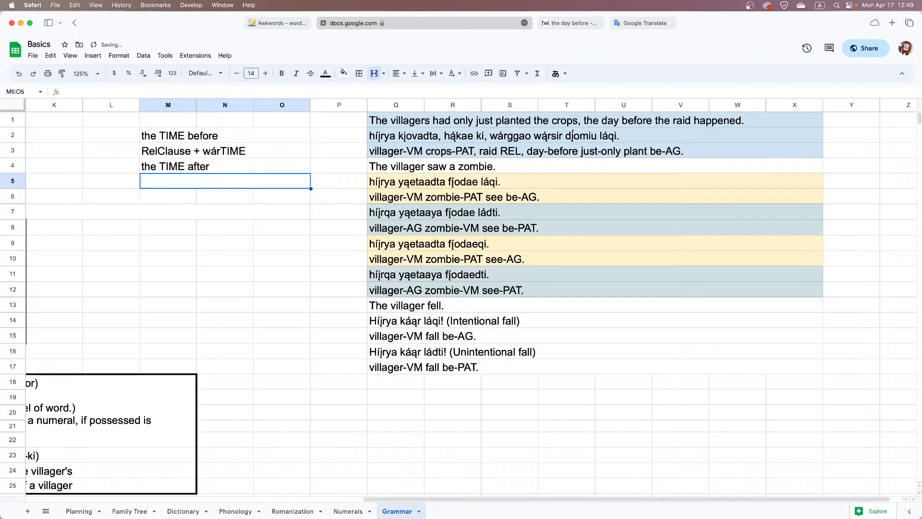
key("Up")
key("Up")
key("ctrl+c")
key("Down")
key("Down")
key("ctrl+v")
key("Down")
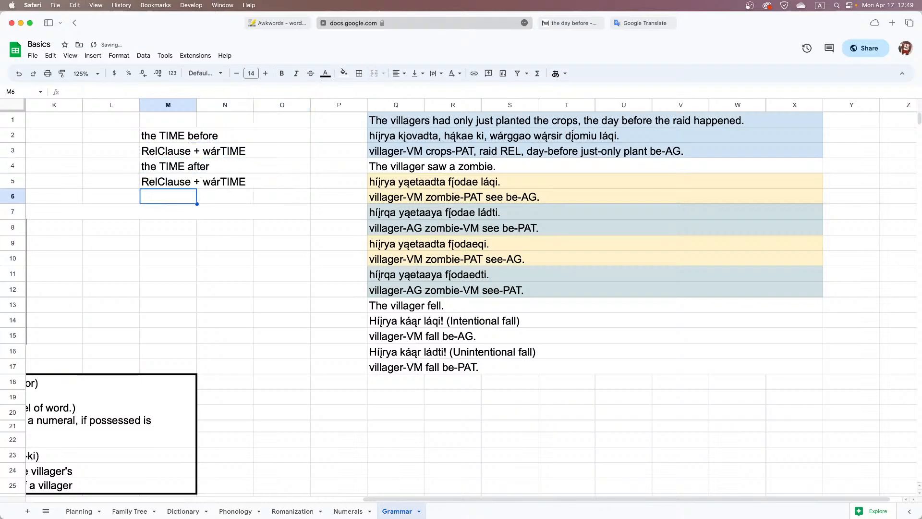
Replace "wár" with "'íu-" in the M5:O5 pattern, making it "RelClause + 'íu-TIME"
key("Up")
key("Return")
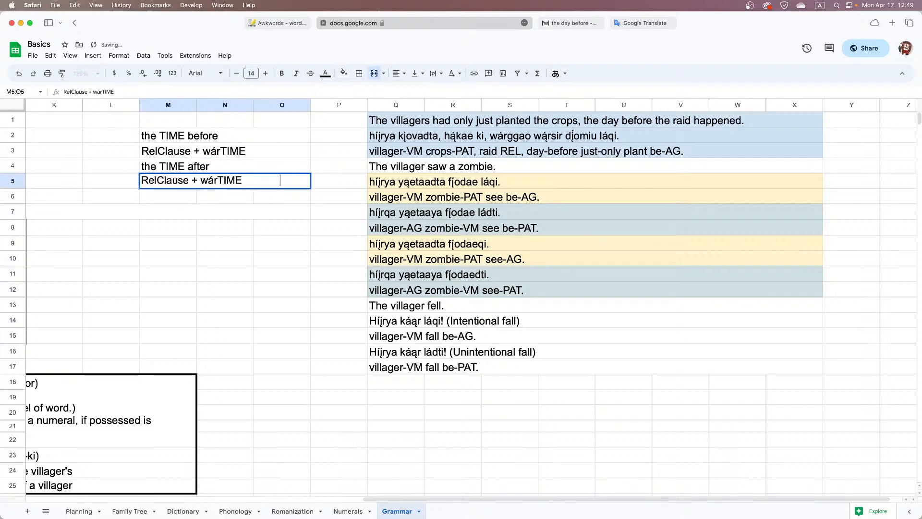
key("Left")
key("Left")
key("Left")
key("Left")
key("Left")
key("Left")
key("shift+Left")
key("shift+Left")
key("shift+Left")
type("'iu")
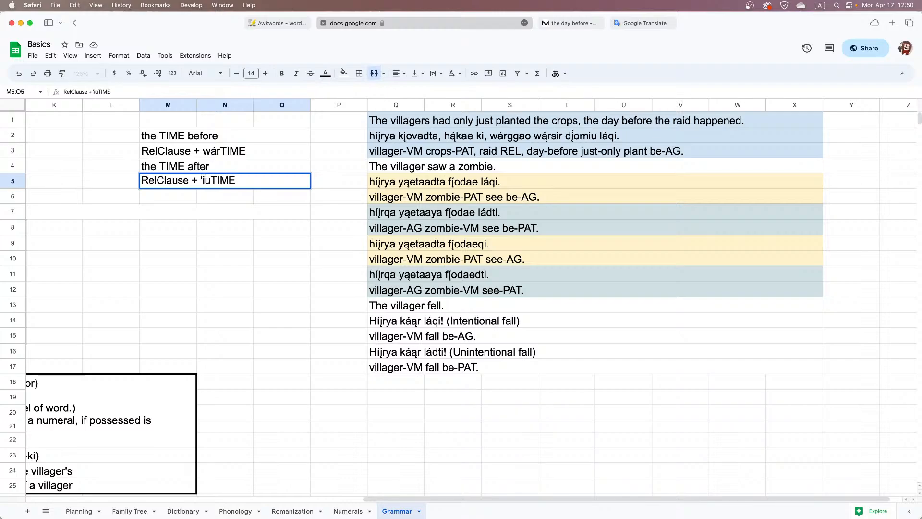
key("BackSpace")
key("BackSpace")
type("íu")
type("-")
Add a hyphen after "wár" in the M3:O3 pattern, making it "RelClause + wár-TIME"
double_click(217, 150)
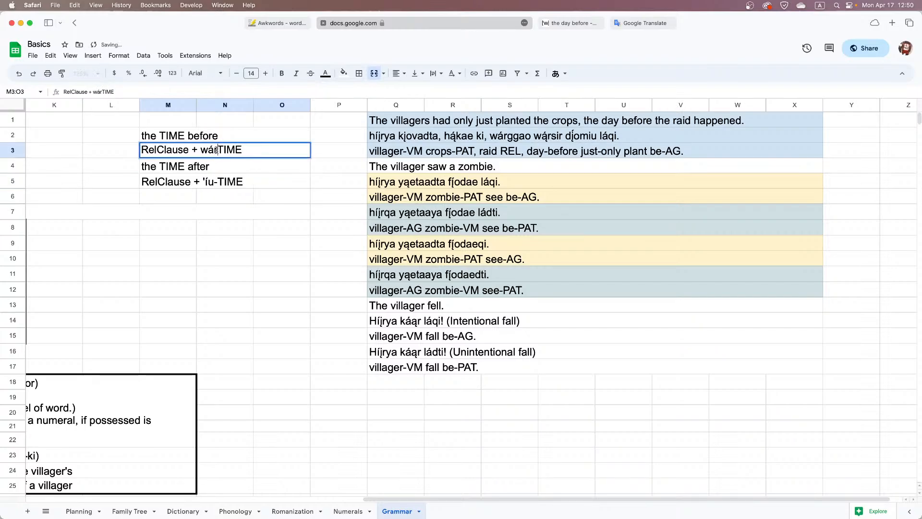
type("-")
key("Return")
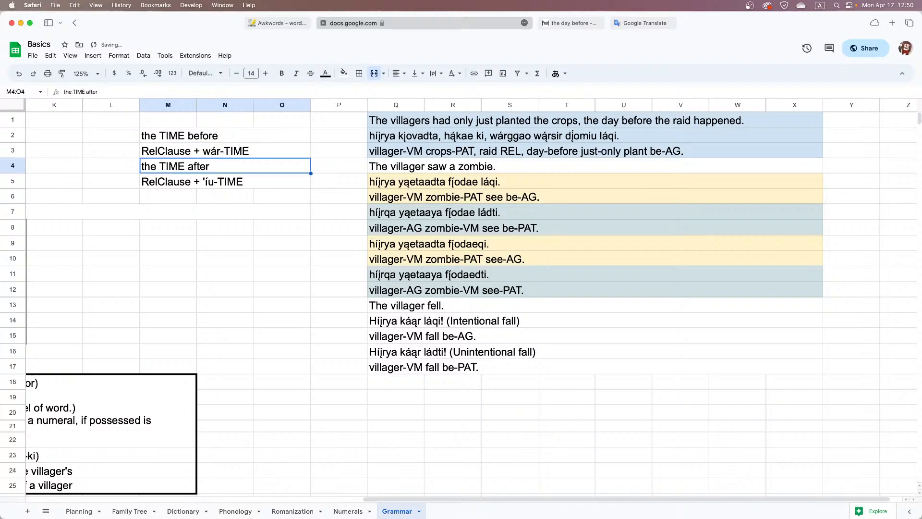
left_click(303, 217)
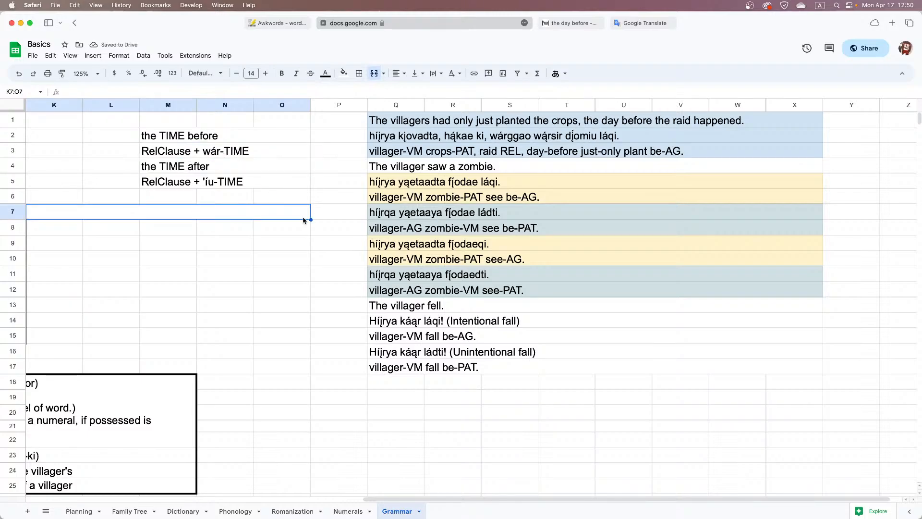